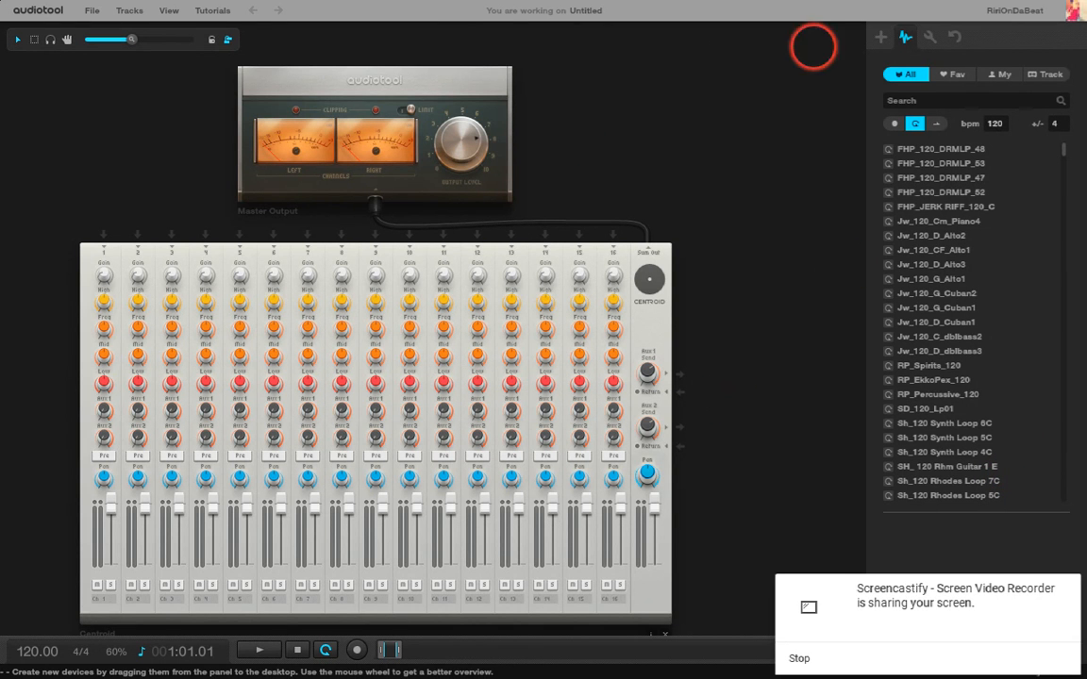
Add five Audiotrack devices to the desktop beside the Centroid mixer.
left_click(1068, 590)
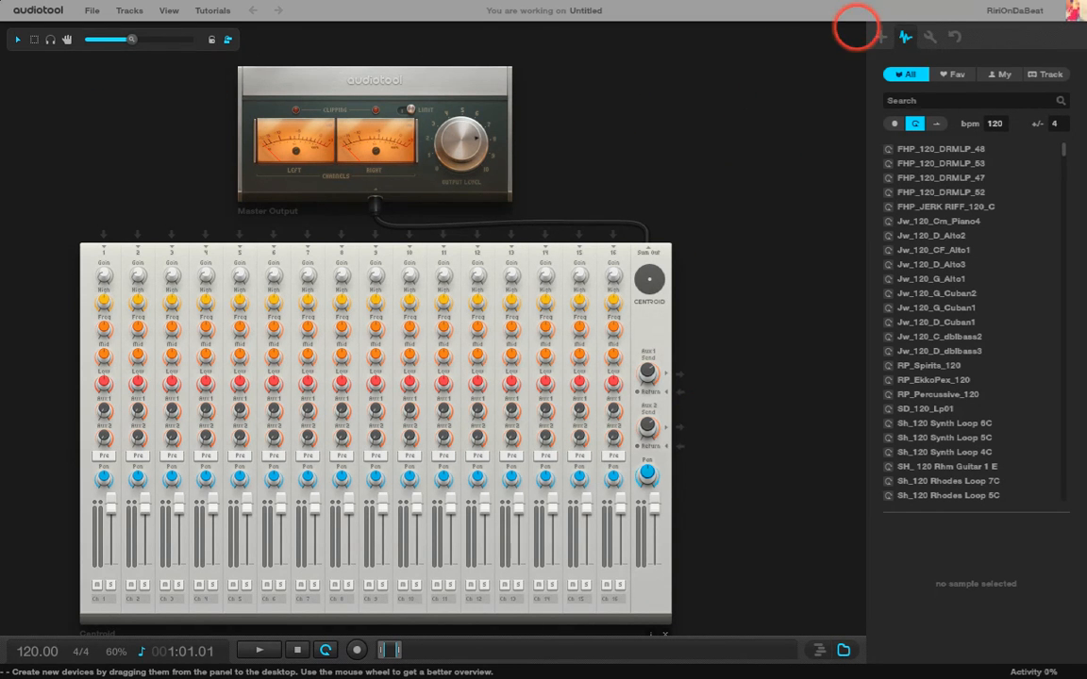
scroll(816, 140, "down", 1)
scroll(816, 141, "down", 1)
left_click_drag(793, 141, 757, 102)
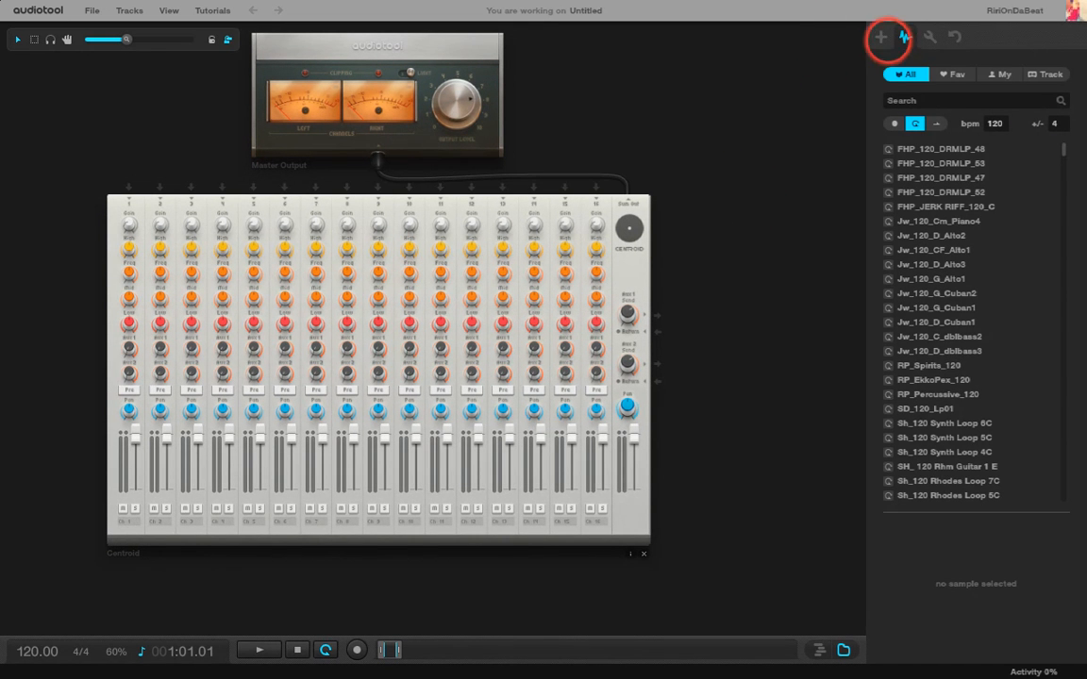
left_click(880, 38)
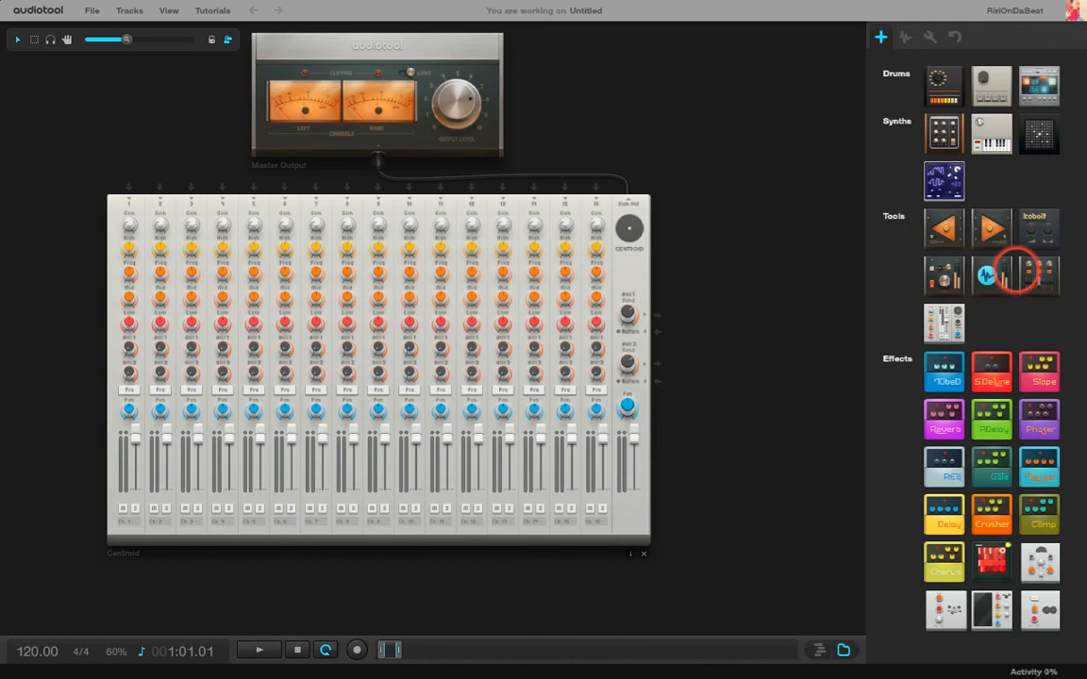
scroll(793, 181, "down", 3)
left_click_drag(987, 275, 608, 283)
left_click_drag(608, 213, 484, 257)
left_click_drag(988, 275, 505, 201)
left_click_drag(987, 281, 506, 199)
left_click_drag(990, 277, 518, 199)
Search the sample library for "Trap Bass" loops and bring all five Audiotrack devices into view.
left_click(904, 36)
left_click(921, 100)
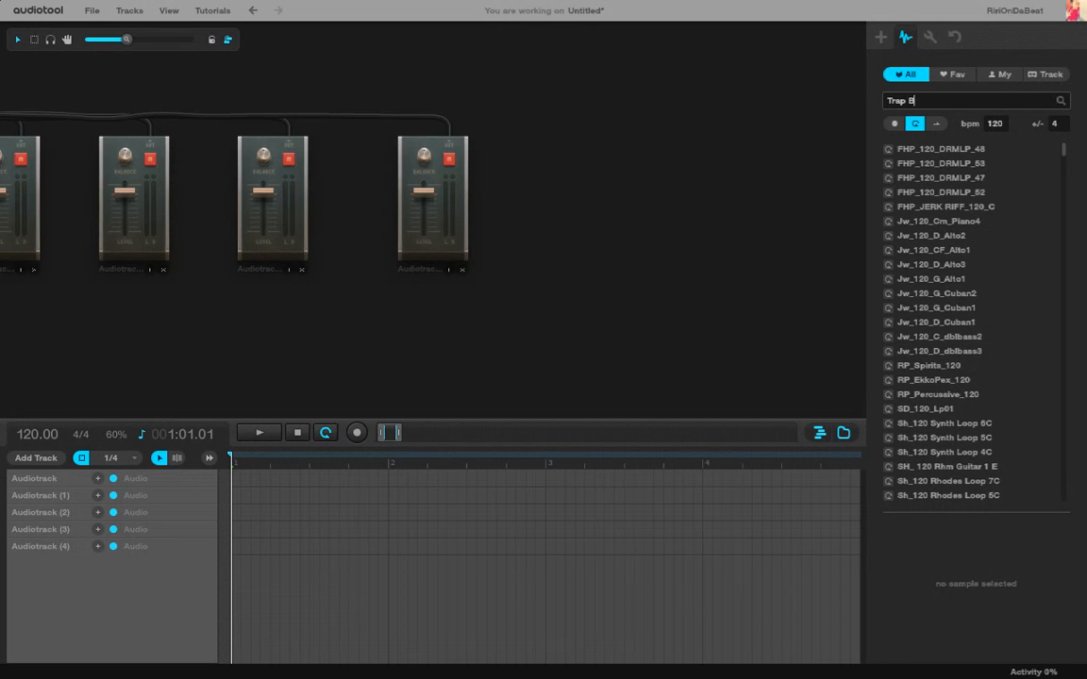
key("Return")
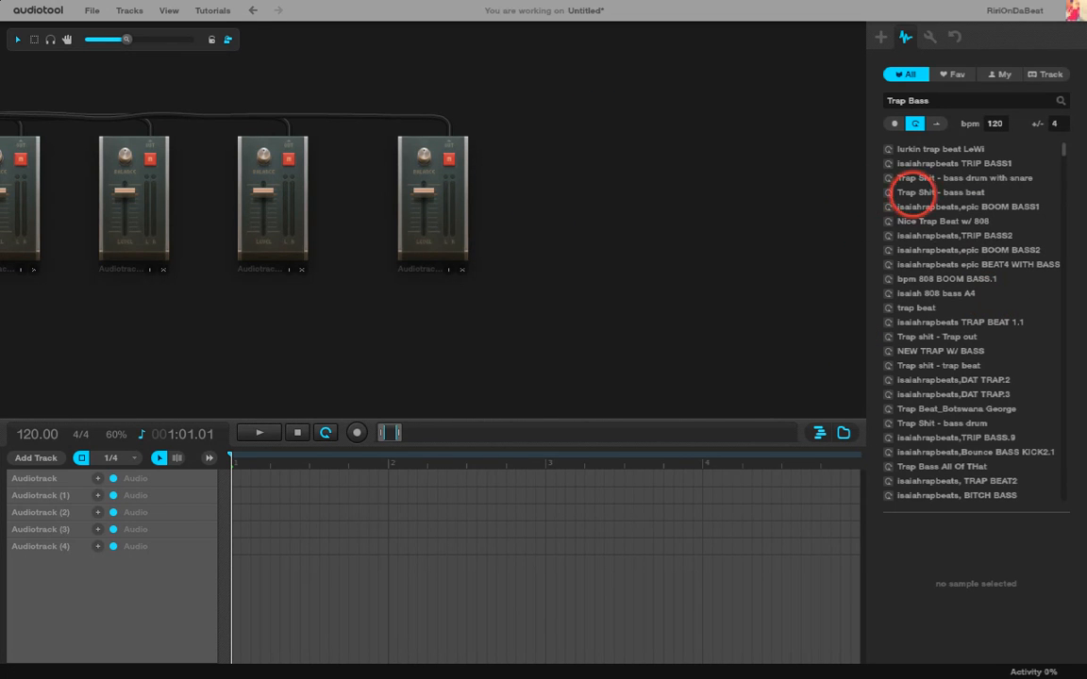
scroll(817, 146, "down", 1)
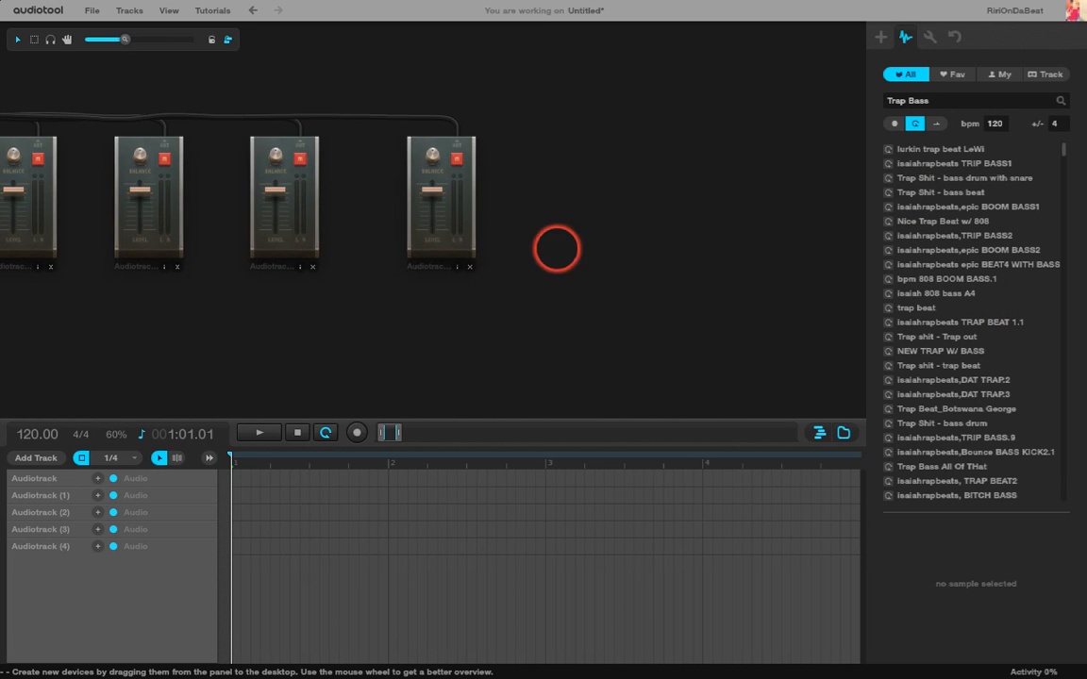
left_click_drag(587, 253, 778, 246)
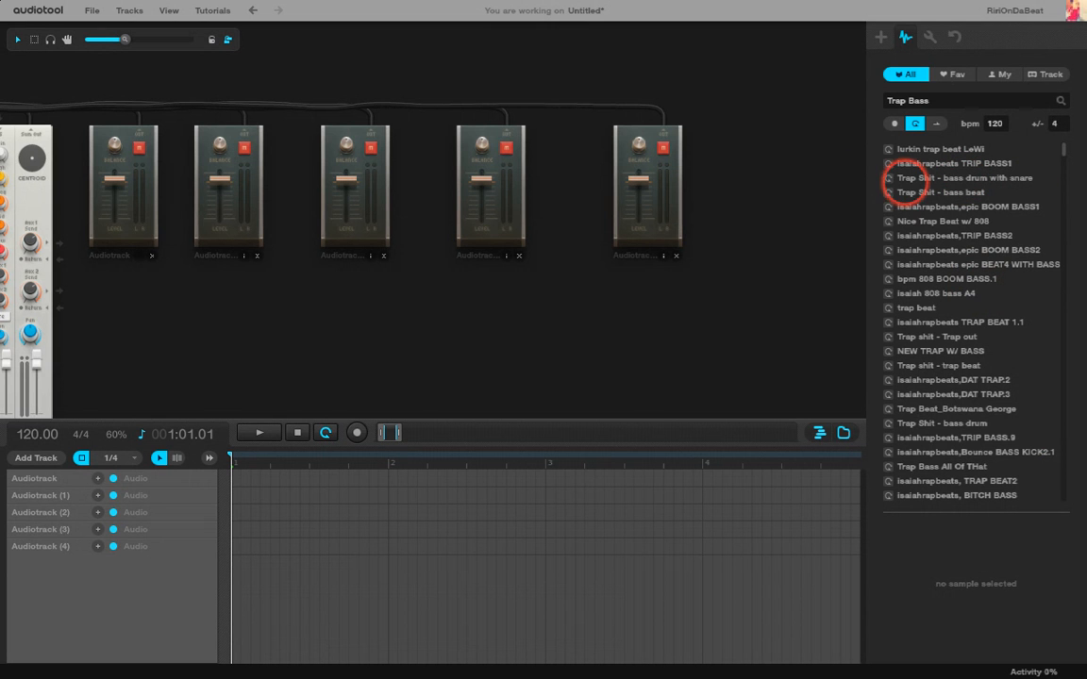
Preview the "TRIP BASS1" sample and place it at the start of the first Audiotrack.
left_click(888, 163)
key("XF86AudioRaiseVolume")
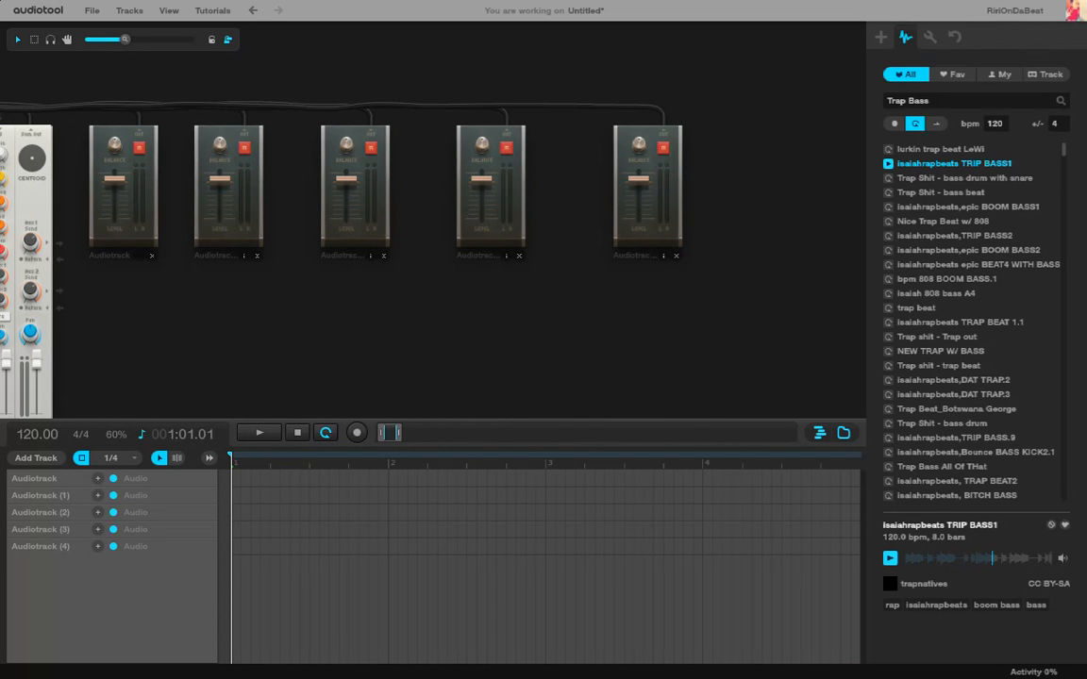
key("XF86AudioRaiseVolume")
left_click_drag(943, 208, 255, 478)
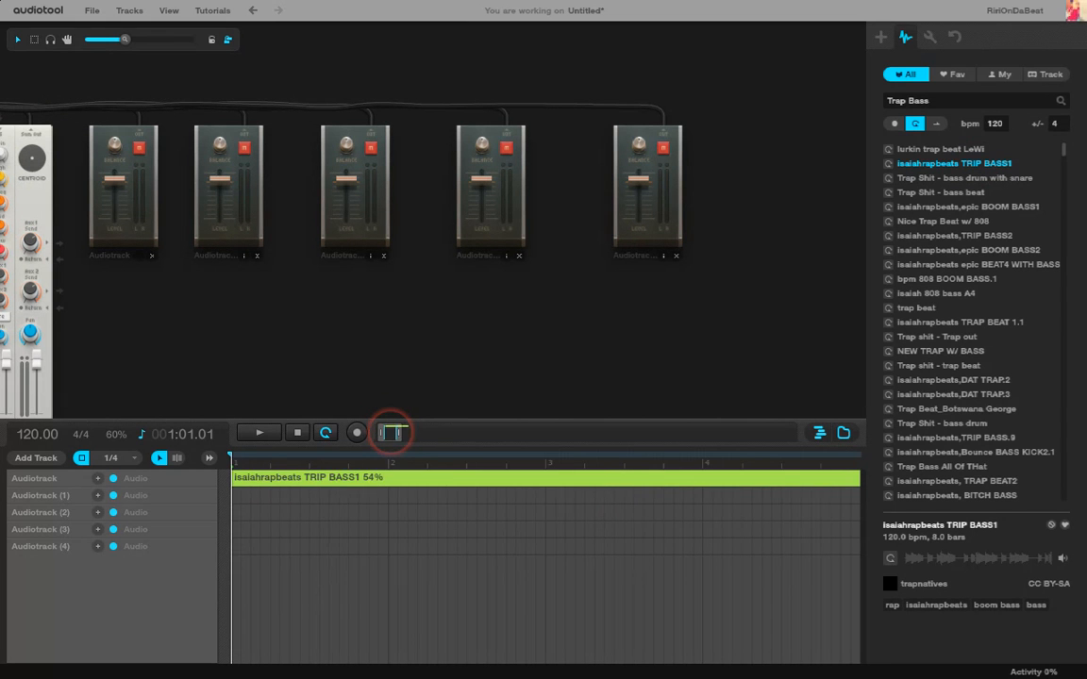
mouse_move(393, 432)
left_mouse_down()
mouse_move(375, 432)
mouse_move(397, 432)
left_mouse_up()
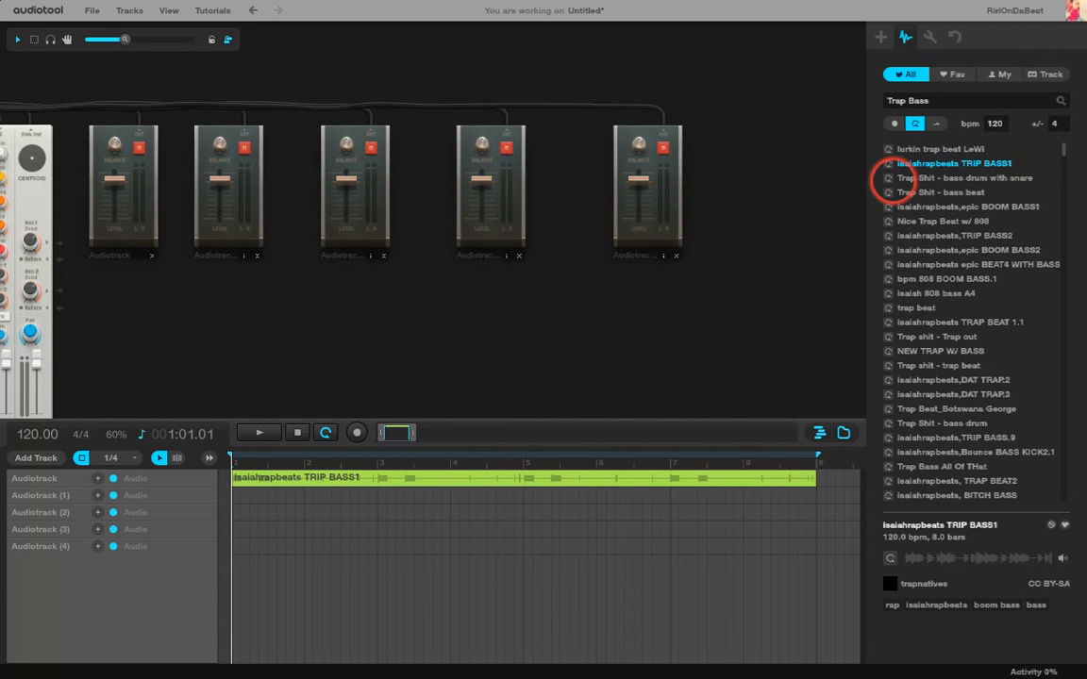
Preview the "Trap Shit - bass drum with snare" and "Trap Shit - bass beat" samples to compare them.
left_click(943, 178)
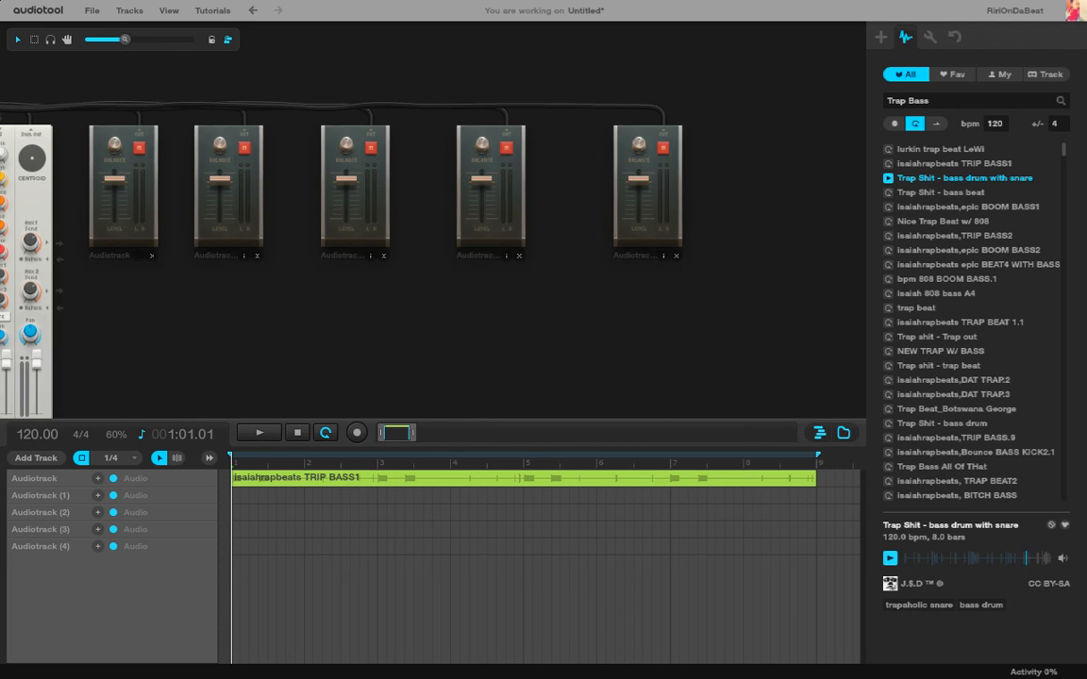
left_click(939, 192)
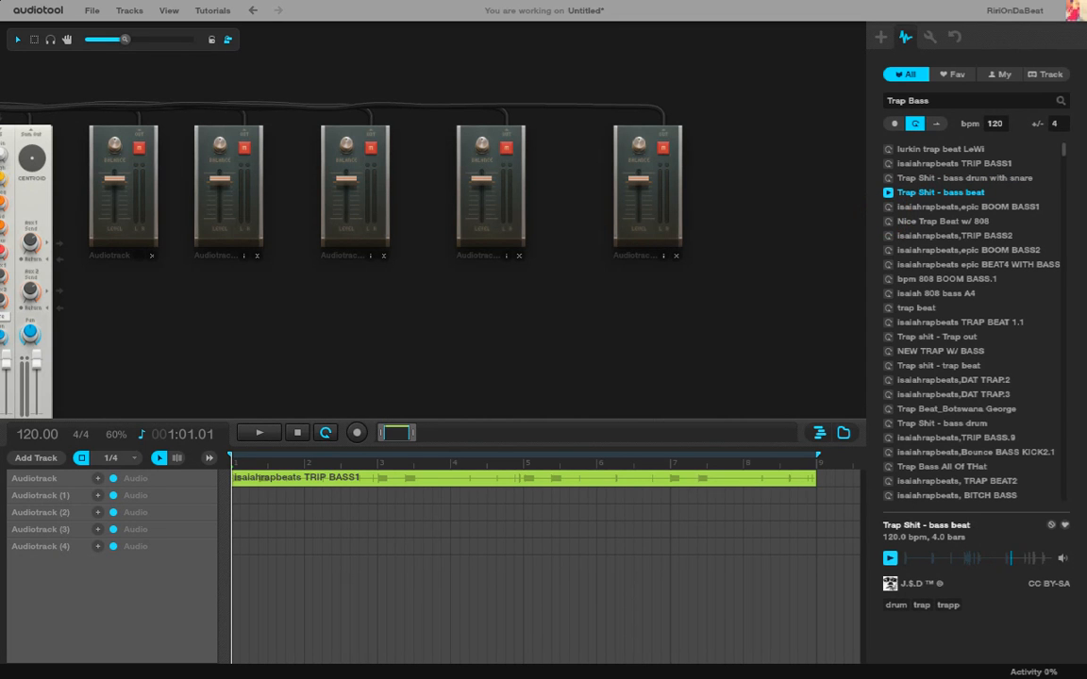
left_click(887, 179)
left_click(888, 178)
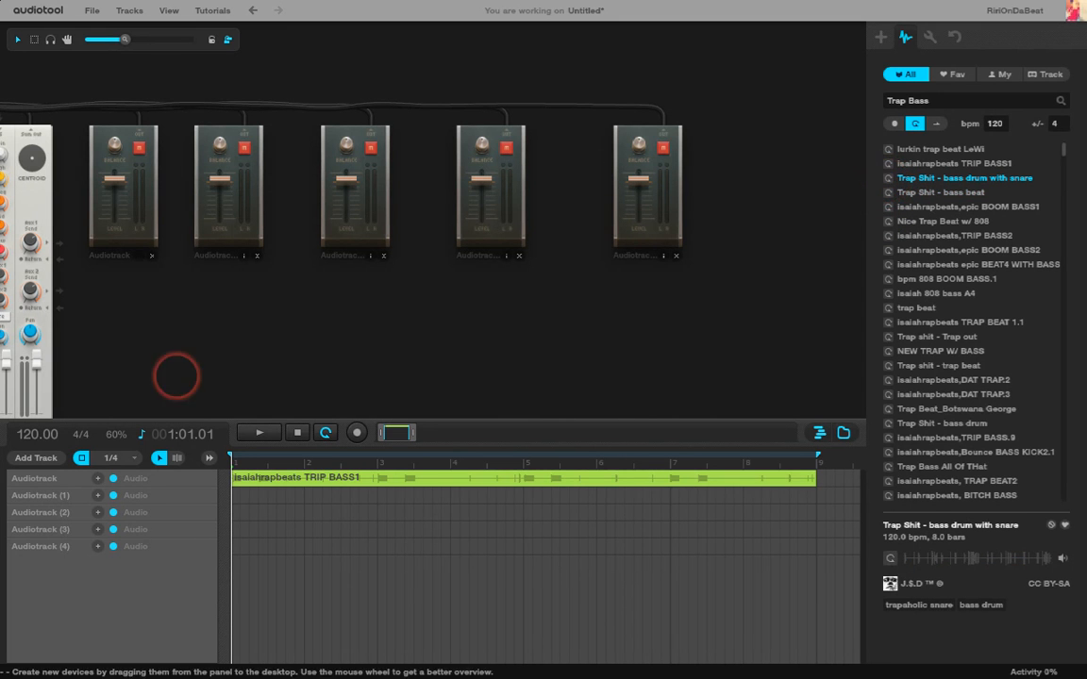
Play the arrangement briefly and delete the "TRIP BASS1" clip from the first Audiotrack.
left_click(262, 434)
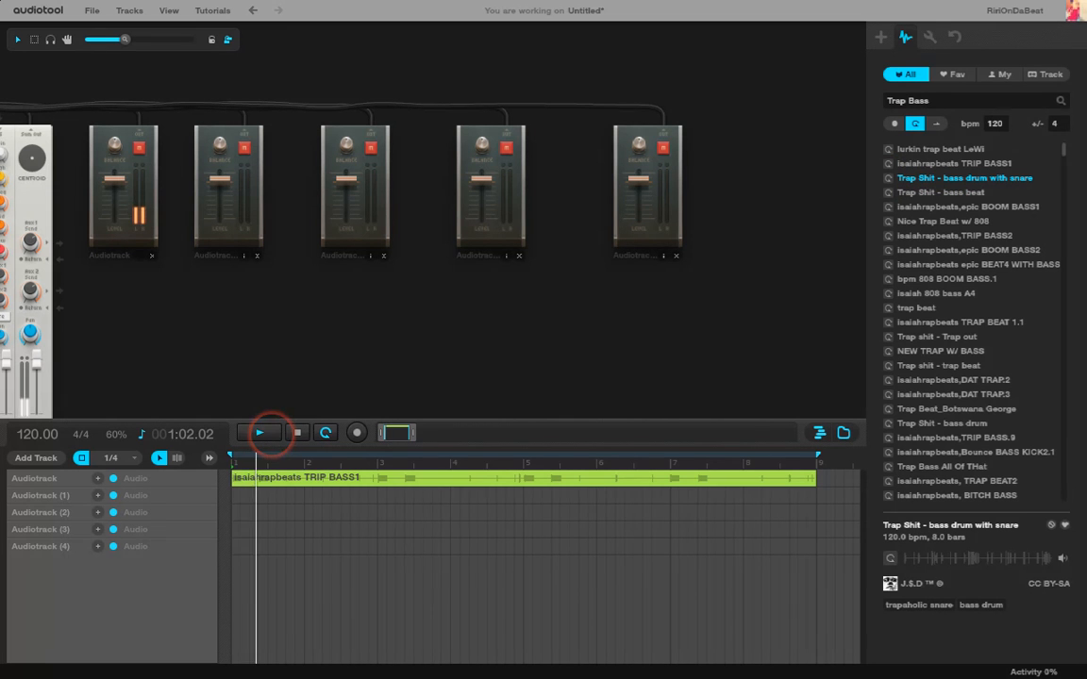
left_click(297, 433)
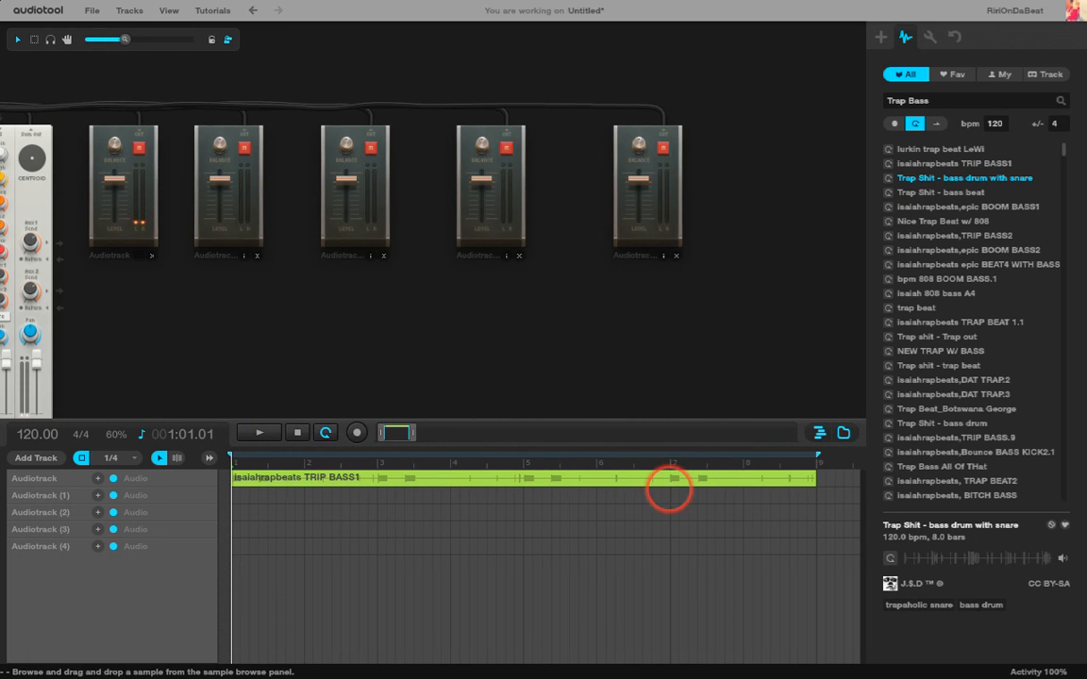
right_click(668, 485)
left_click(729, 599)
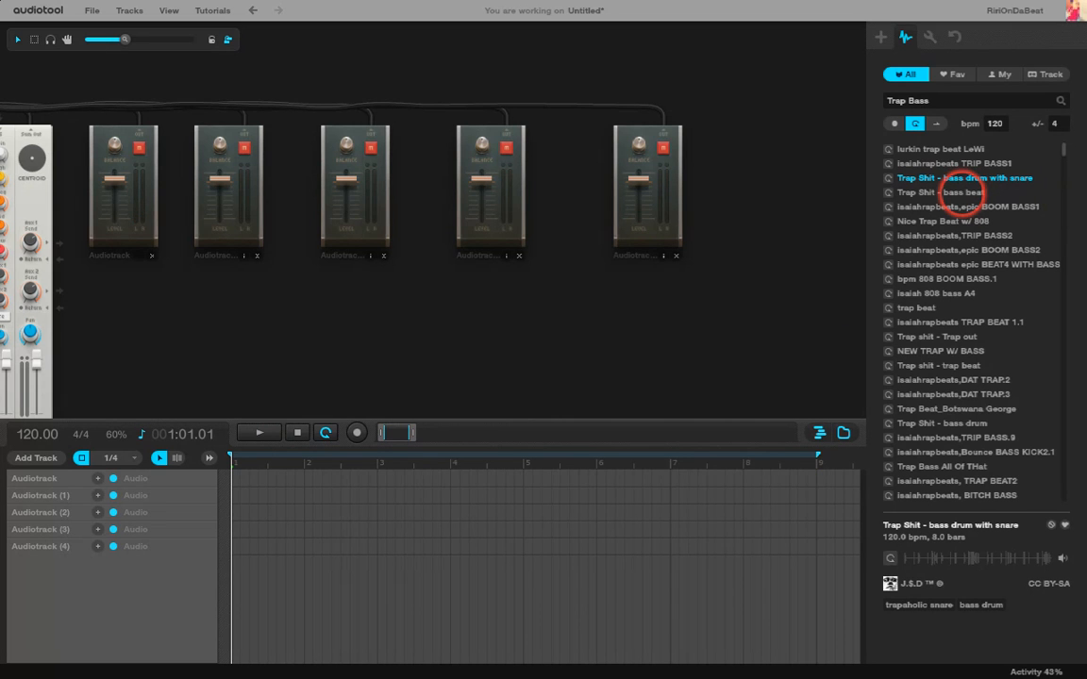
Place the "Trap Shit - bass beat" sample at the start of the first Audiotrack and play it back.
left_click_drag(962, 192, 240, 479)
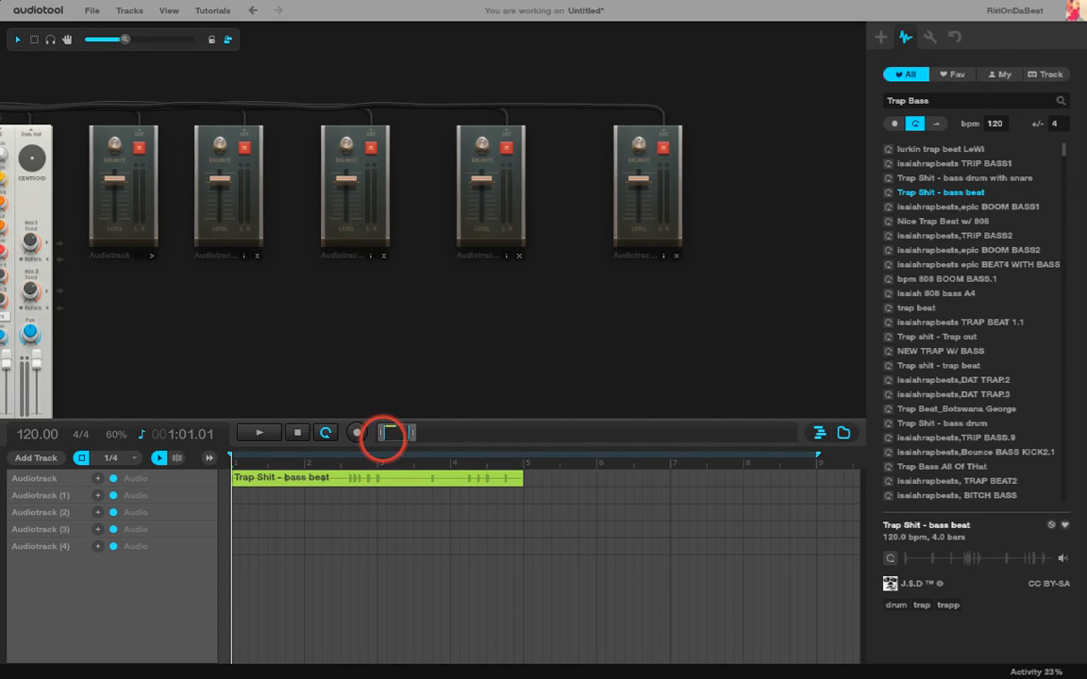
left_click(261, 432)
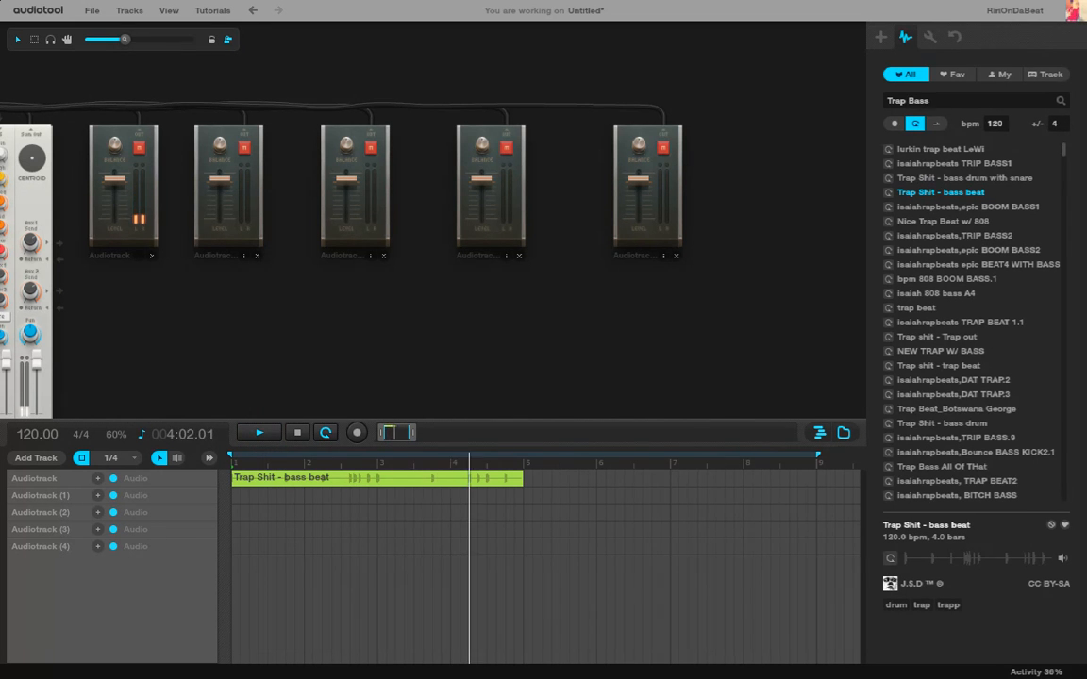
left_click(297, 431)
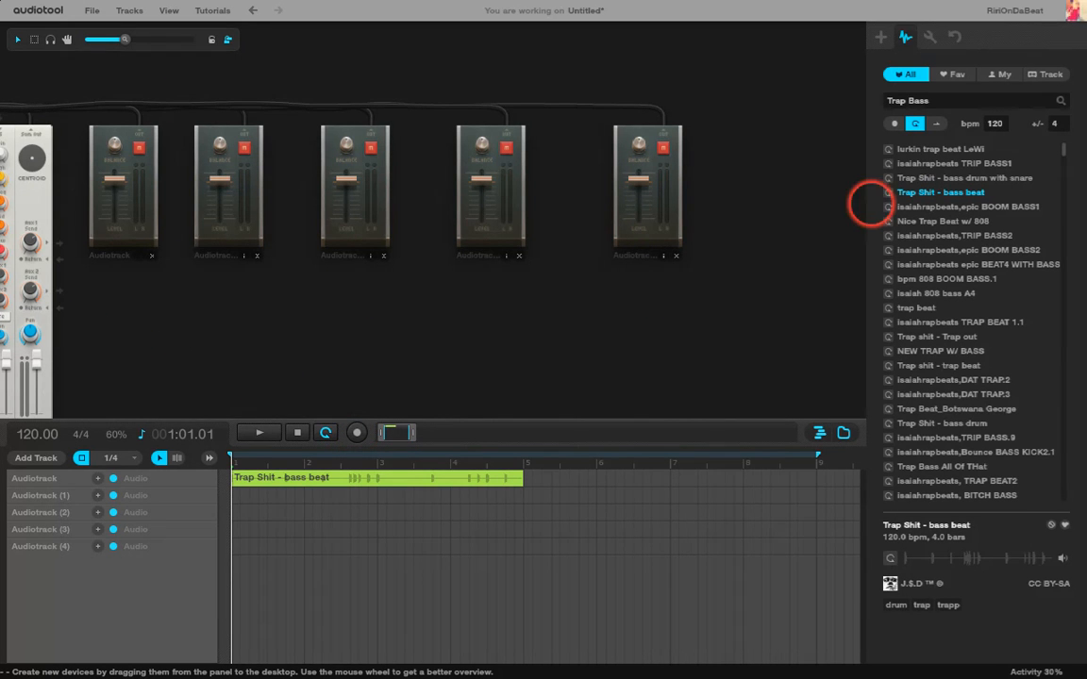
Preview the "Trap Shit - bass drum with snare" sample and mark it as a favourite.
left_click(981, 178)
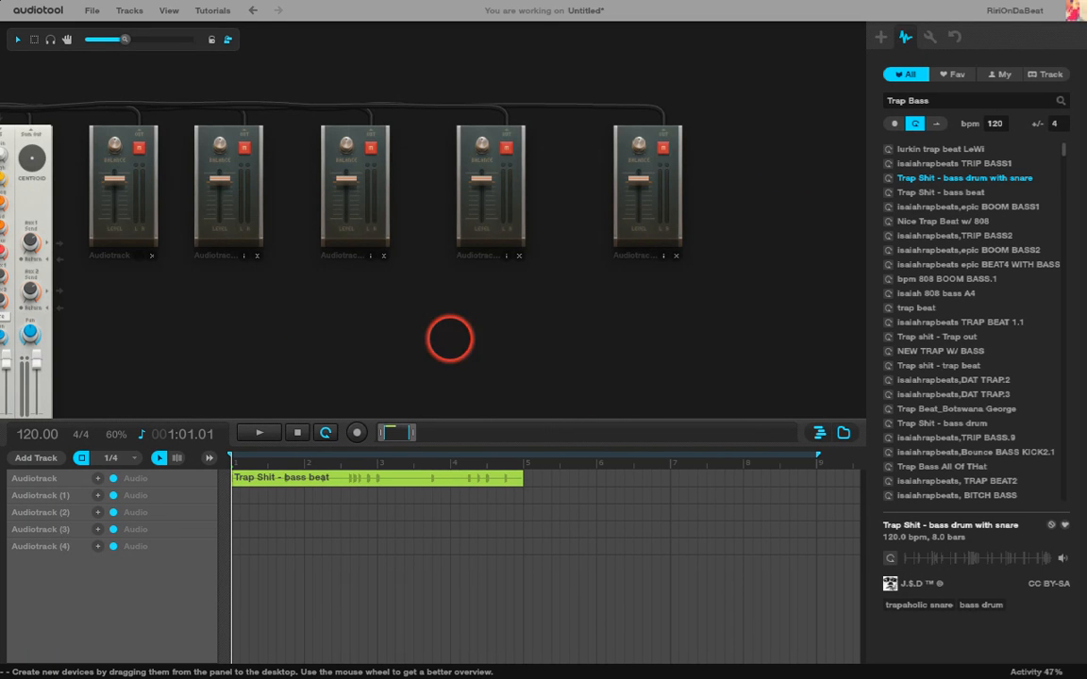
scroll(405, 309, "down", 3)
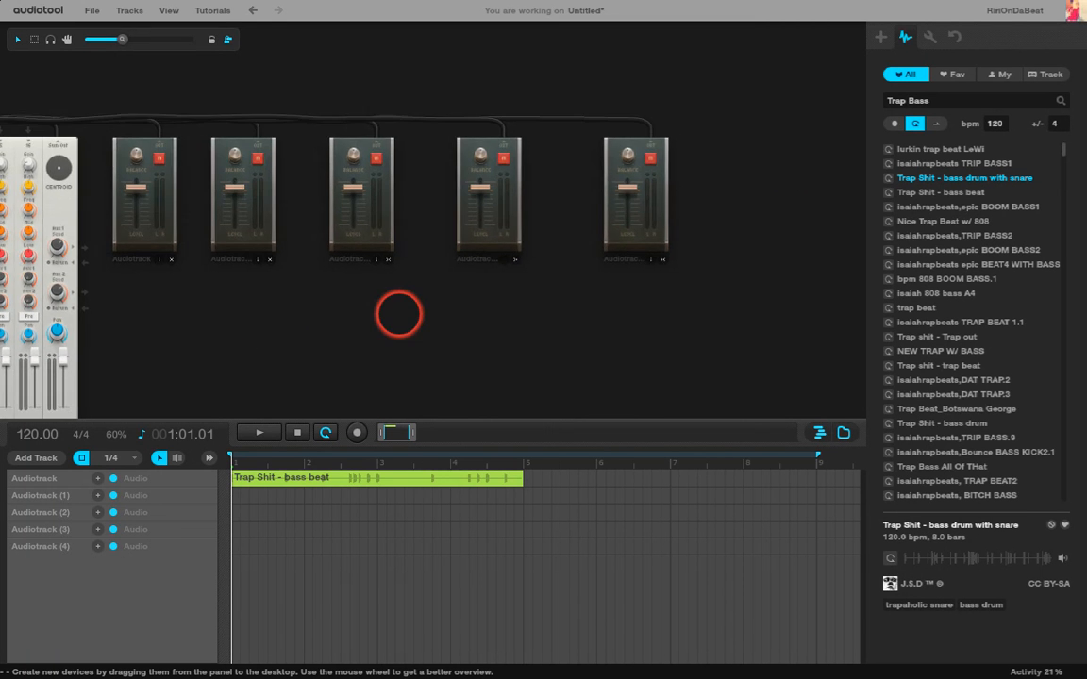
left_click_drag(388, 353, 375, 319)
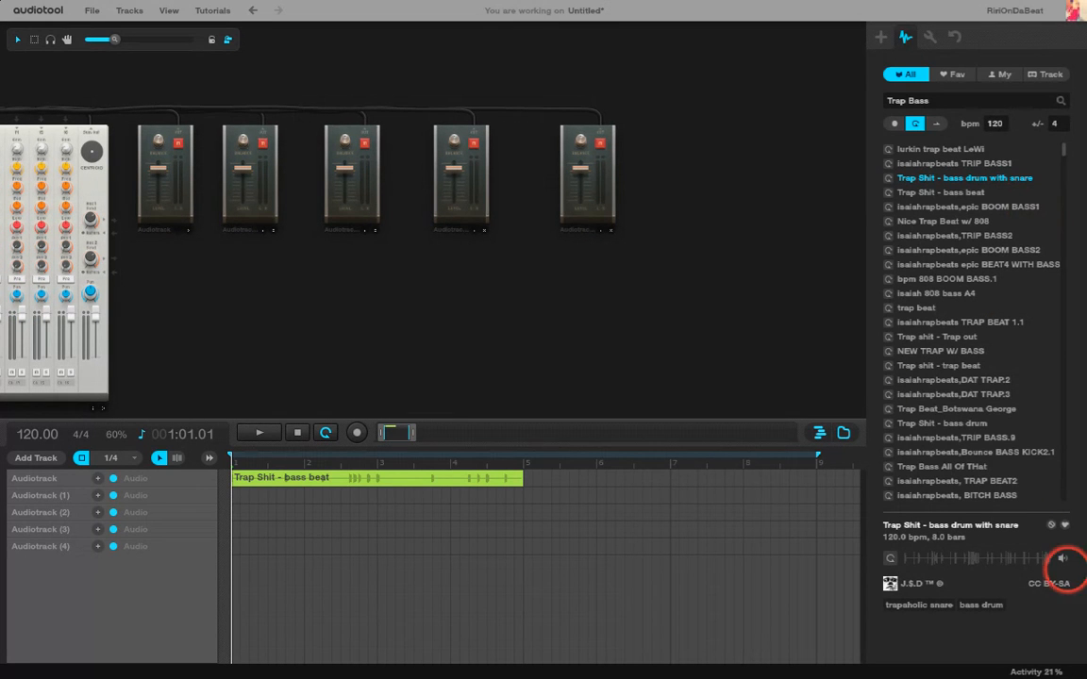
left_click(1063, 525)
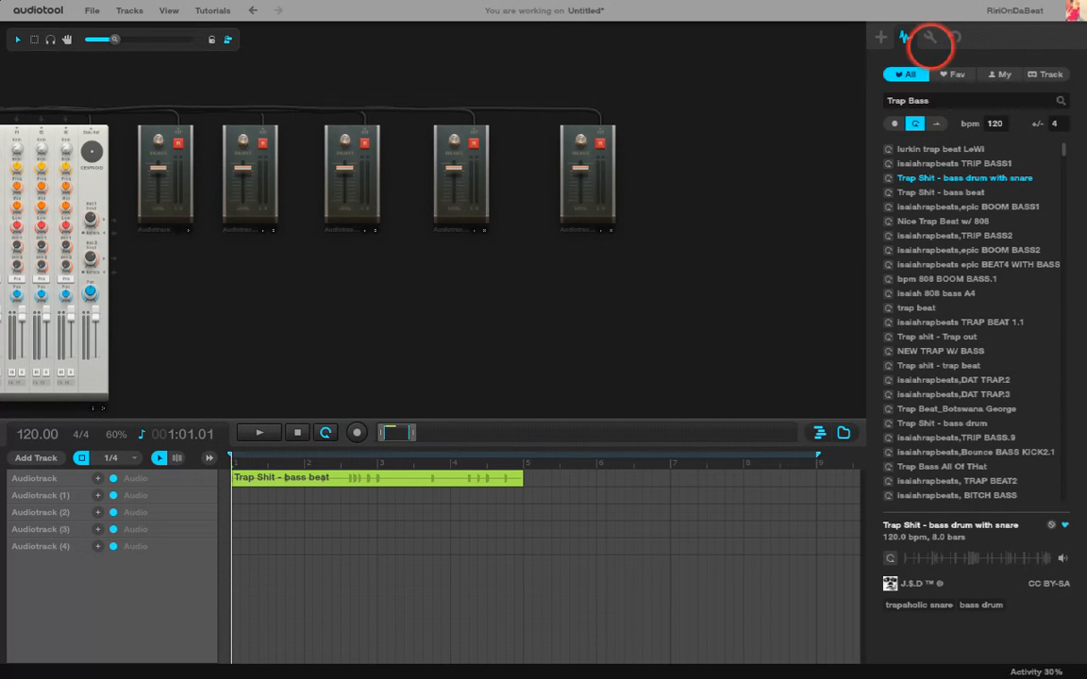
Look through the samples used in the track and the favourite samples, then return to the full library.
left_click(1059, 75)
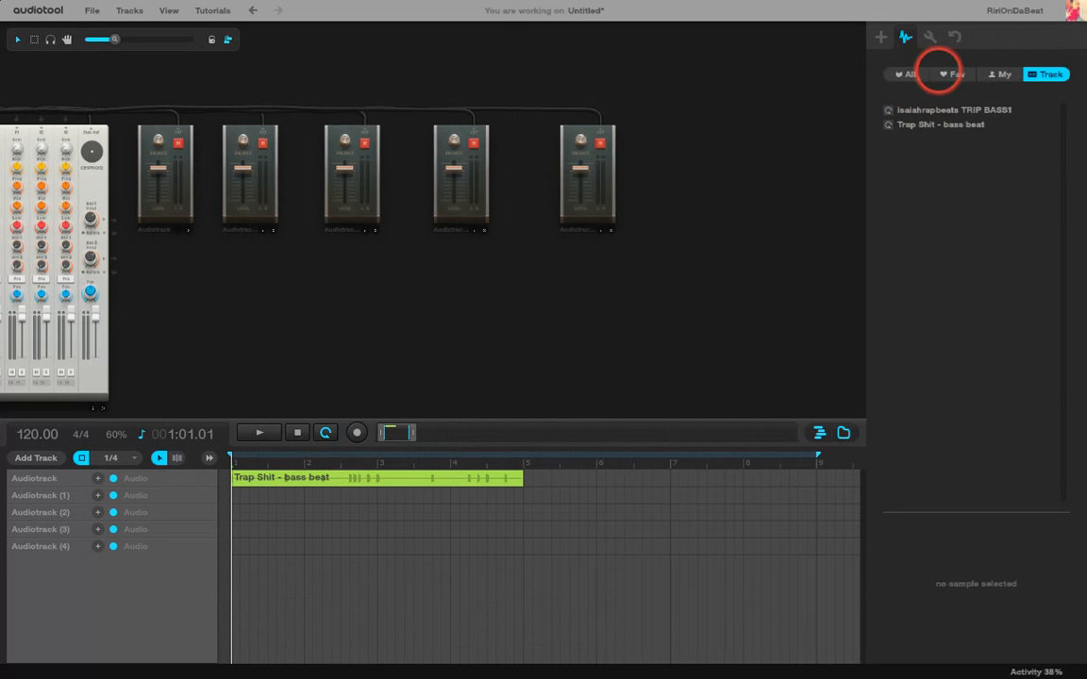
left_click(948, 74)
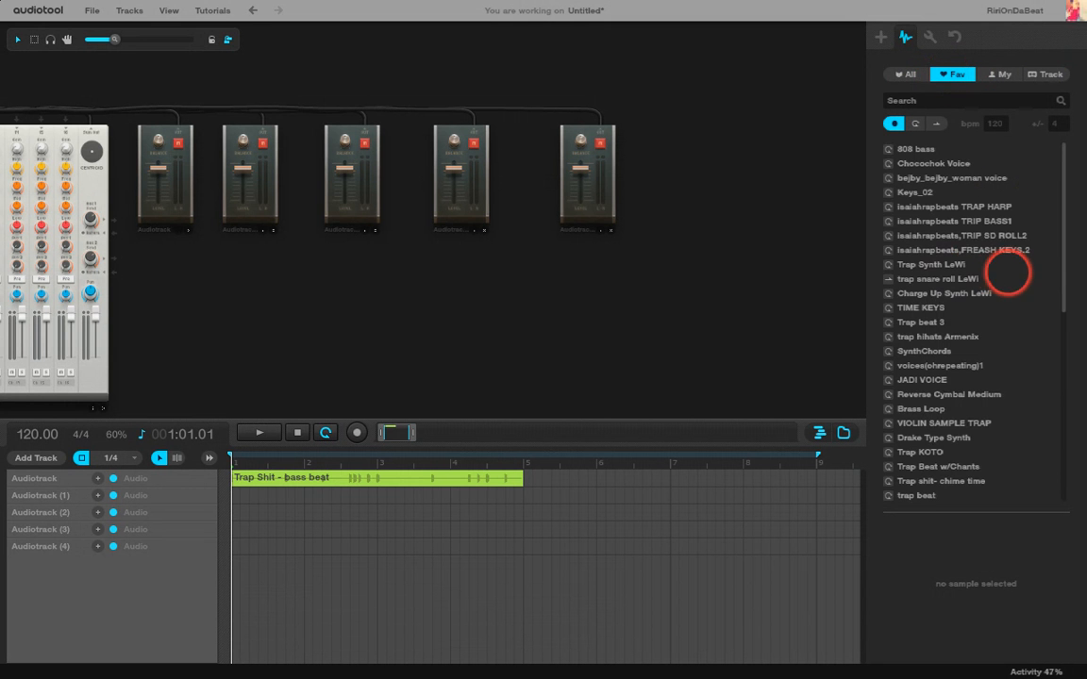
scroll(1028, 269, "down", 5)
scroll(1028, 325, "up", 5)
left_click(904, 75)
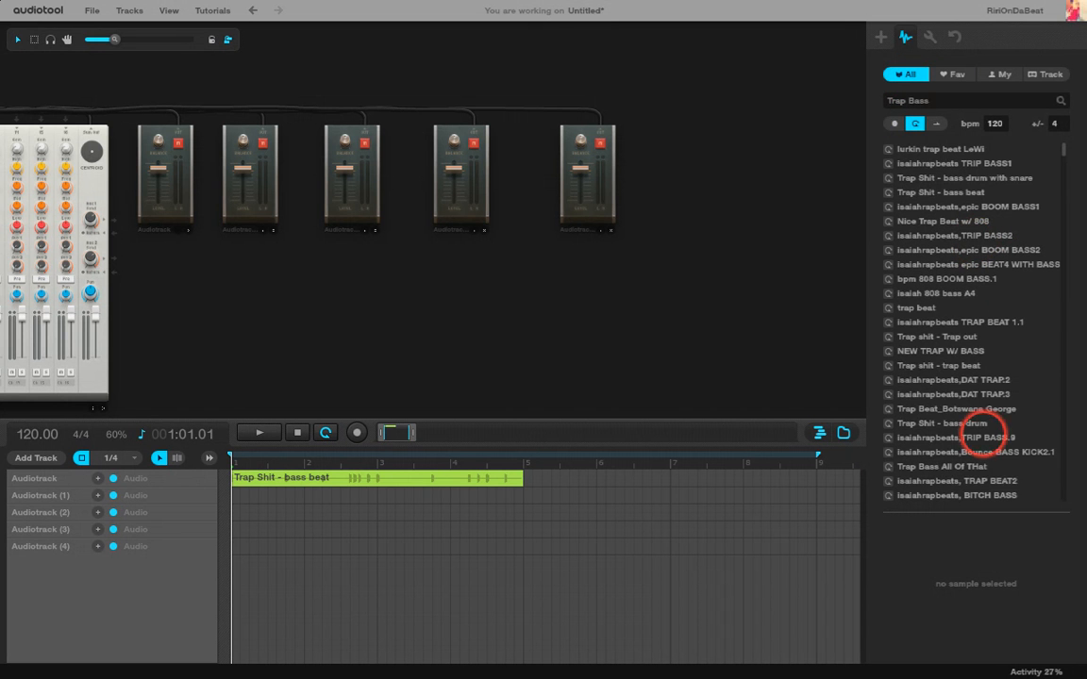
Preview "TRIP BASS1" from the library and "Trap Shit - bass beat" from the samples used in the track.
left_click(923, 164)
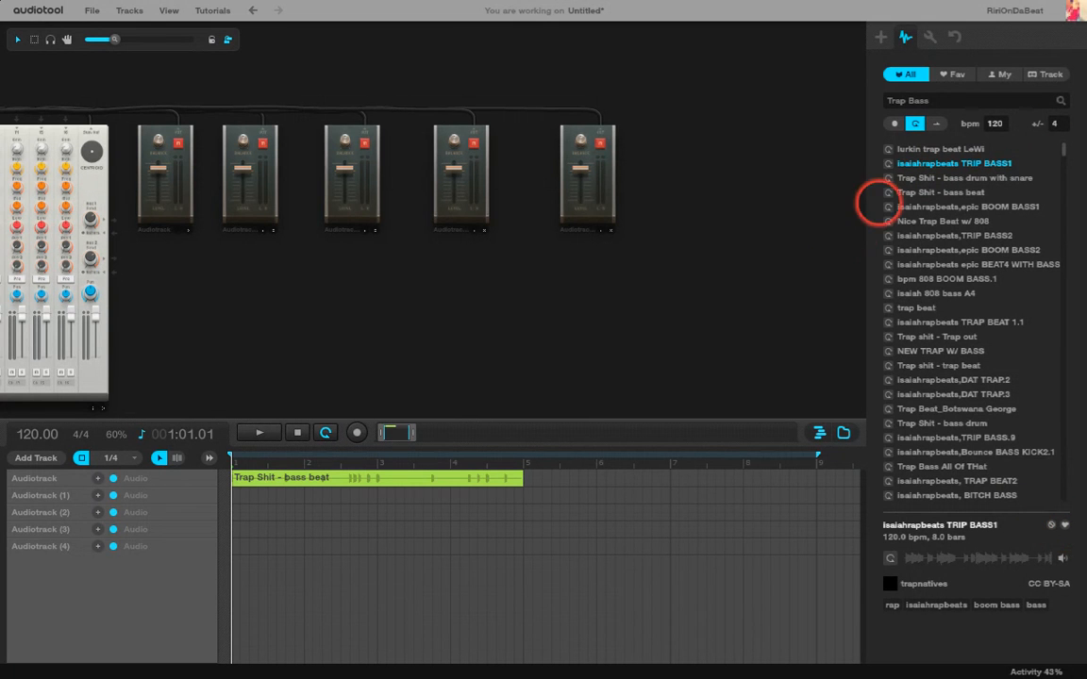
left_click(975, 100)
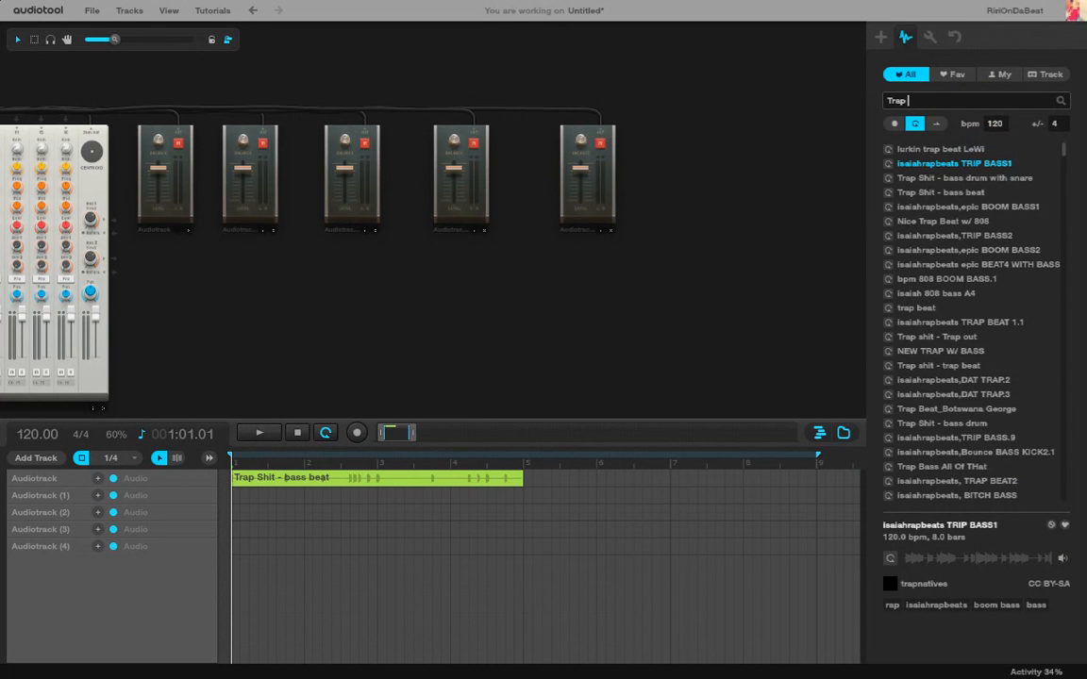
left_click(1048, 73)
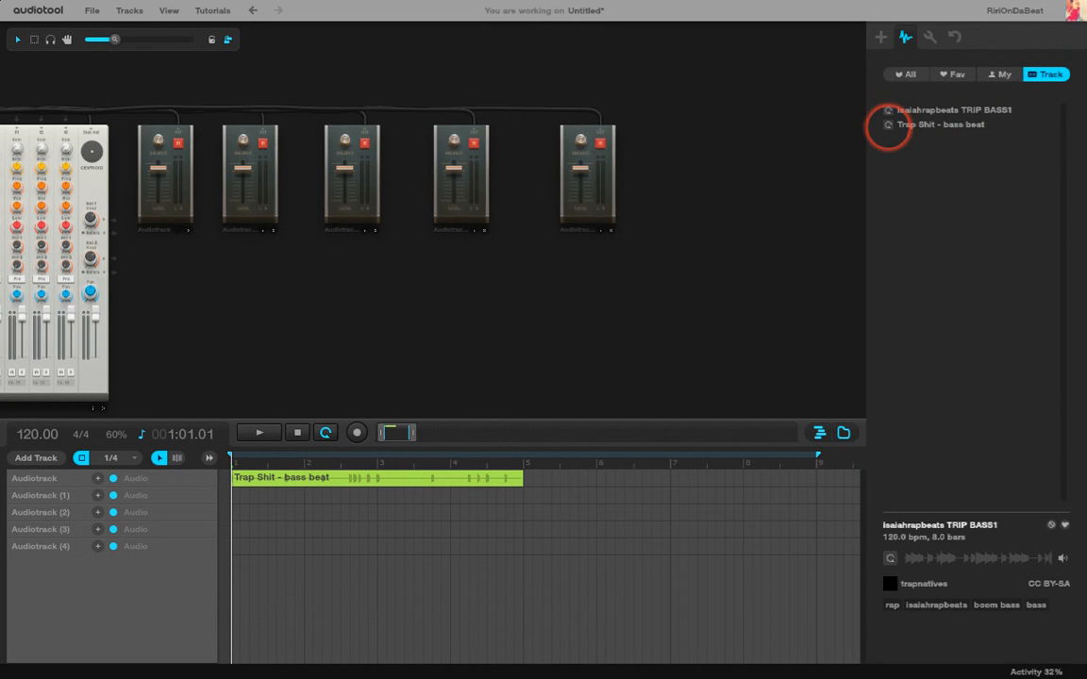
left_click(888, 125)
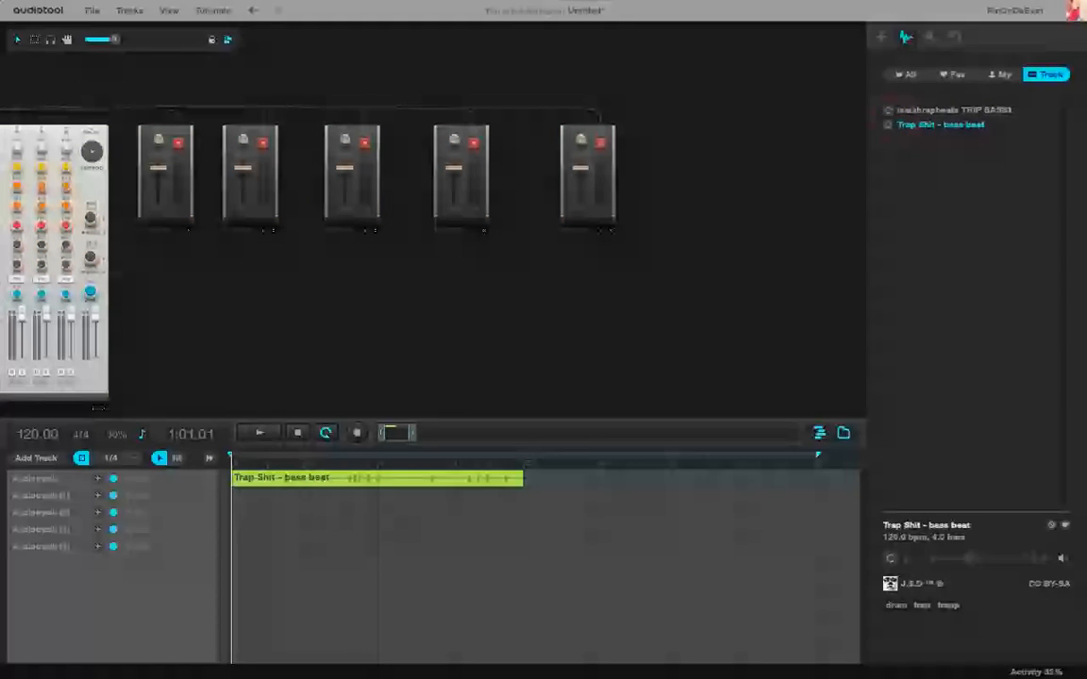
Search the full sample library for "Trap Hi Hat" loops.
left_click(919, 75)
left_click(934, 103)
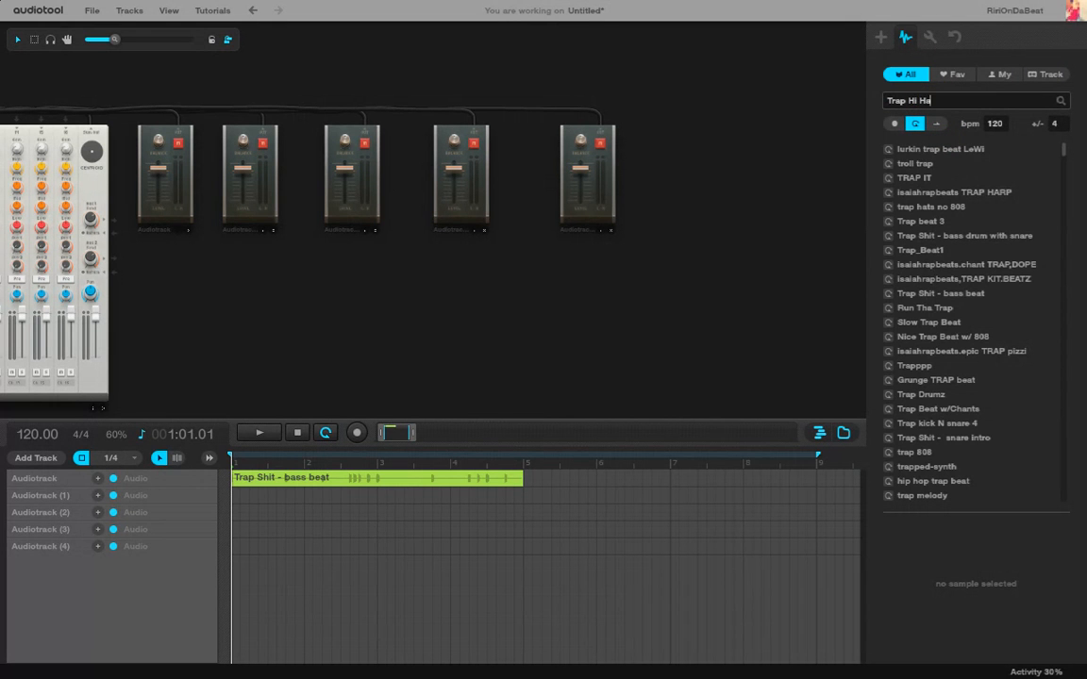
type("Hi Hat")
key("Return")
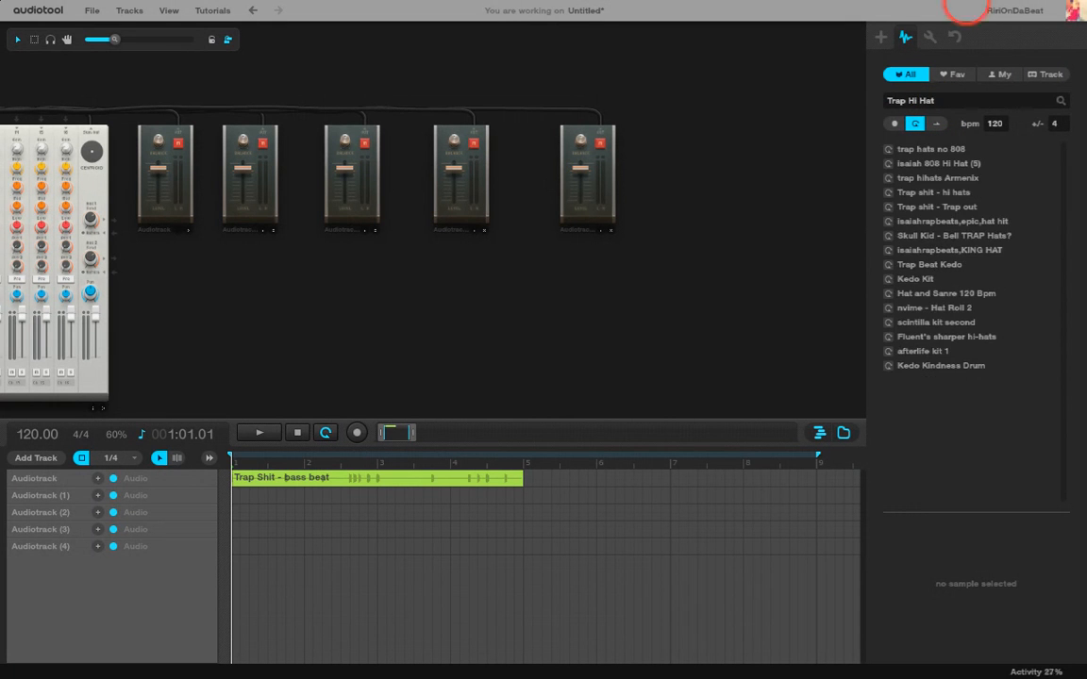
Preview the hi-hat samples "trap hats no 808", "isaiah 808 Hi Hat (5)" and "trap hihats Armenix".
left_click(887, 149)
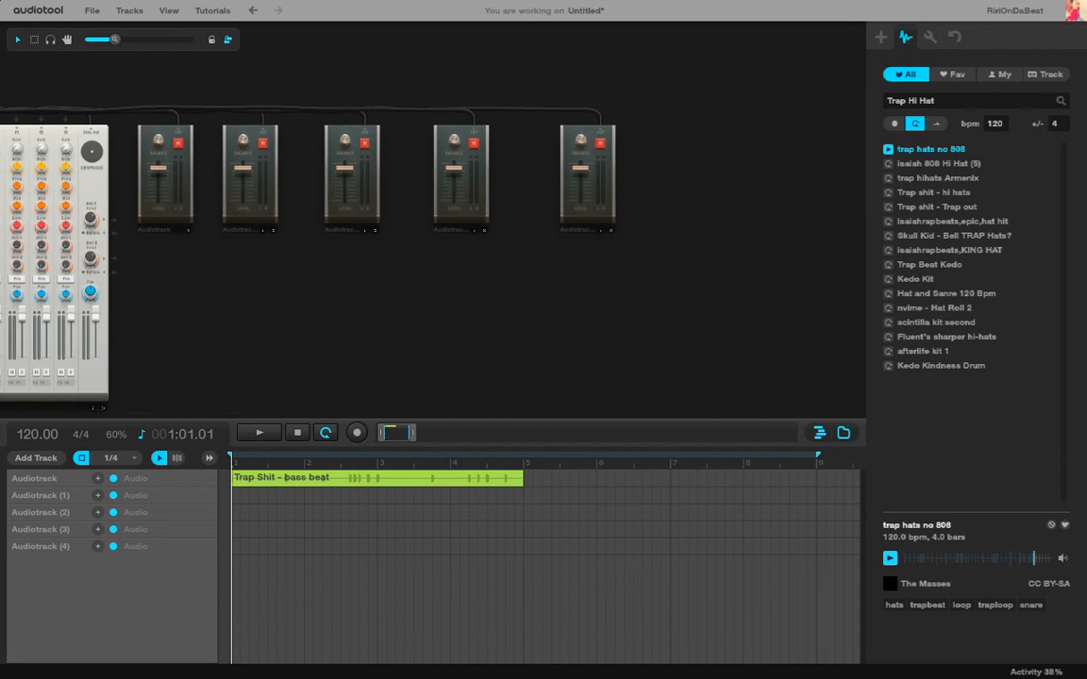
left_click(891, 164)
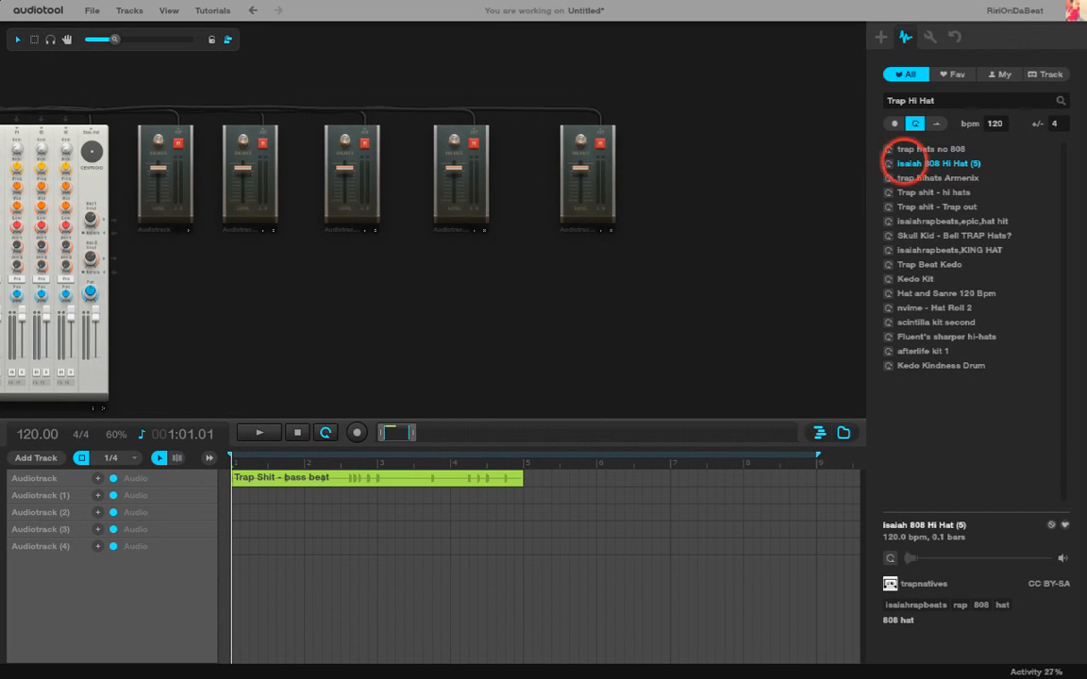
left_click(887, 179)
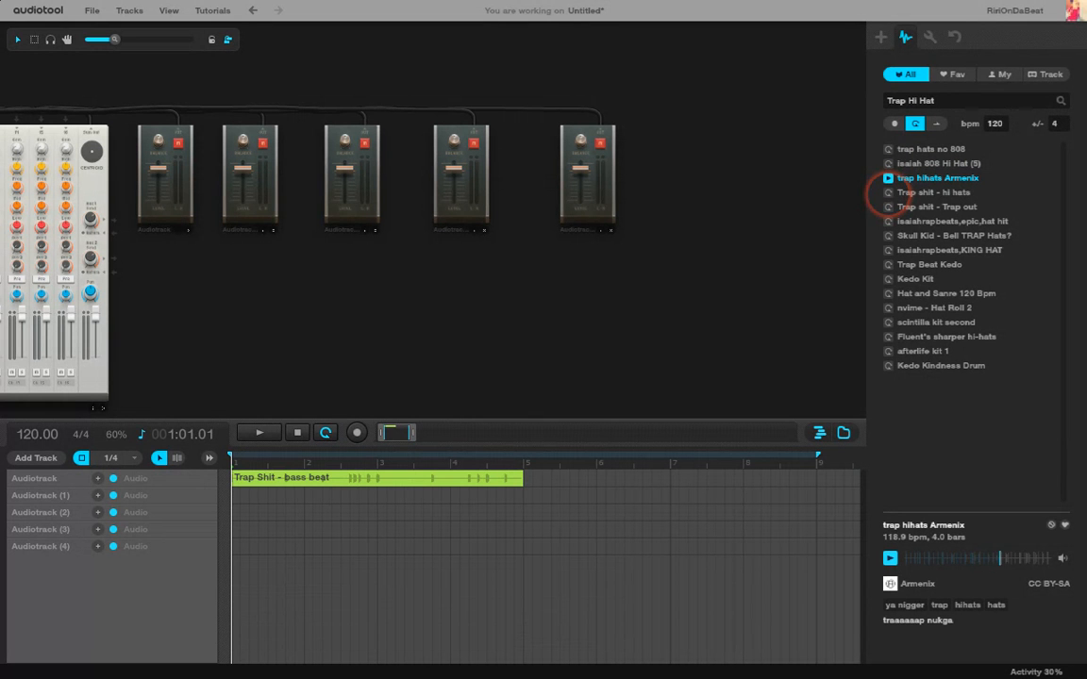
Preview the hi-hat search results one by one from "Trap shit - hi hats" through "Kedo Kit".
left_click(887, 192)
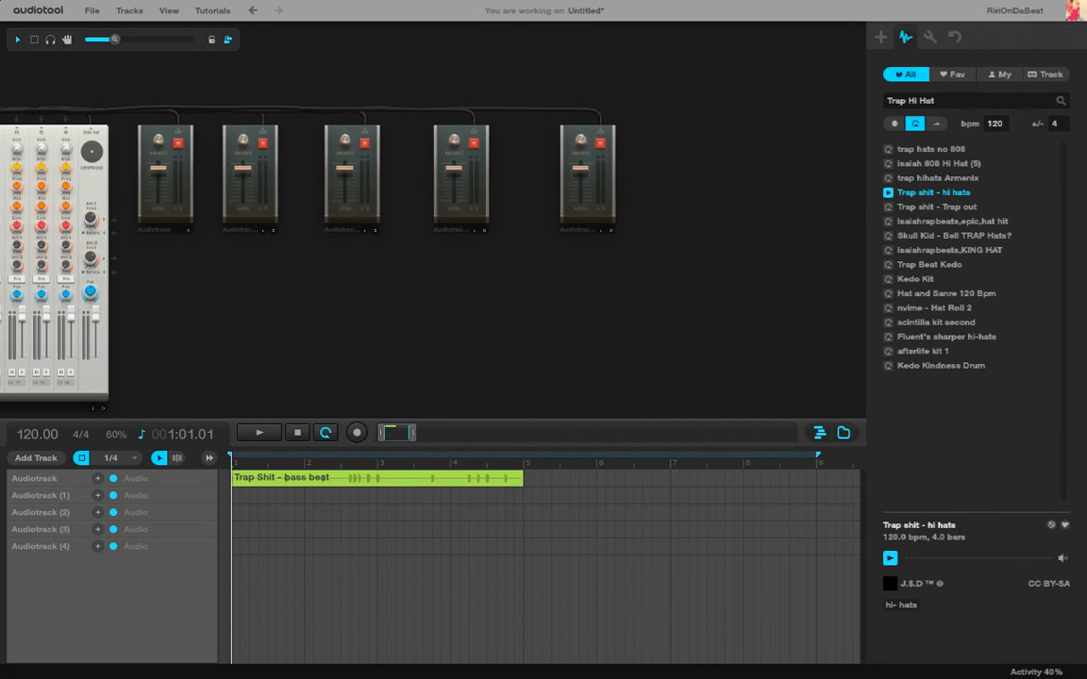
left_click(888, 207)
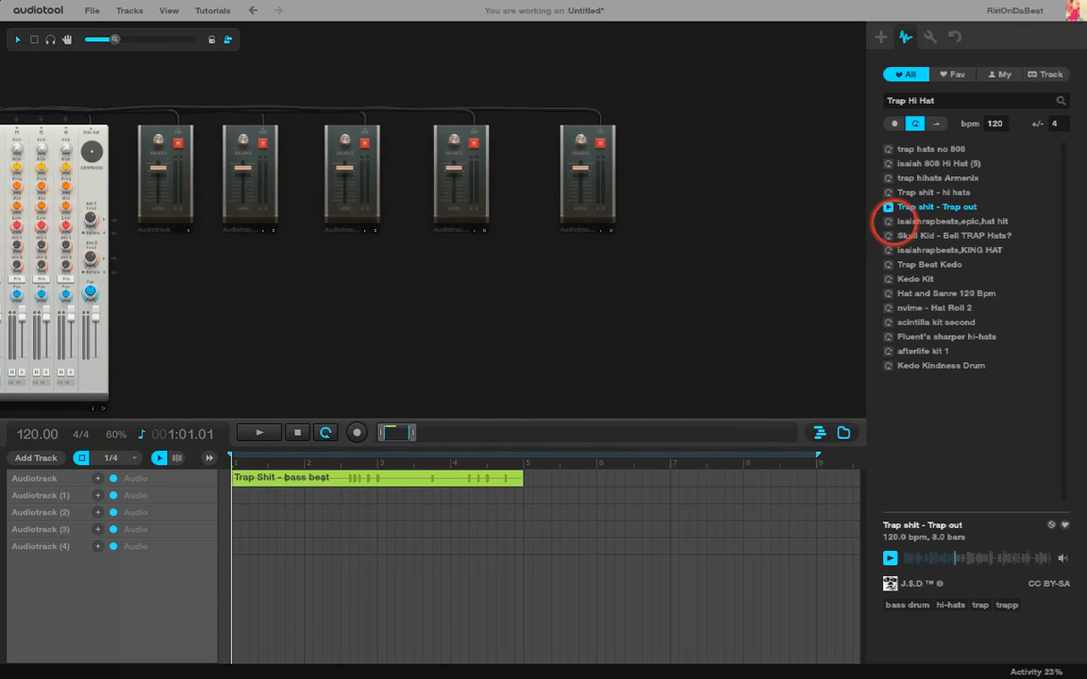
left_click(887, 221)
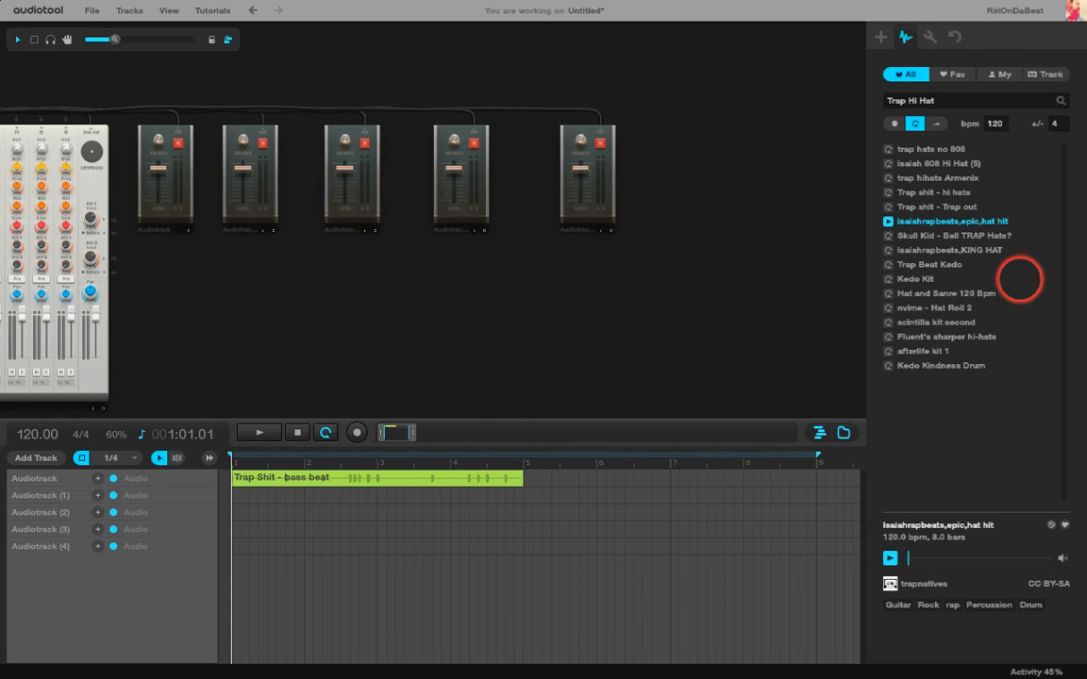
left_click(888, 237)
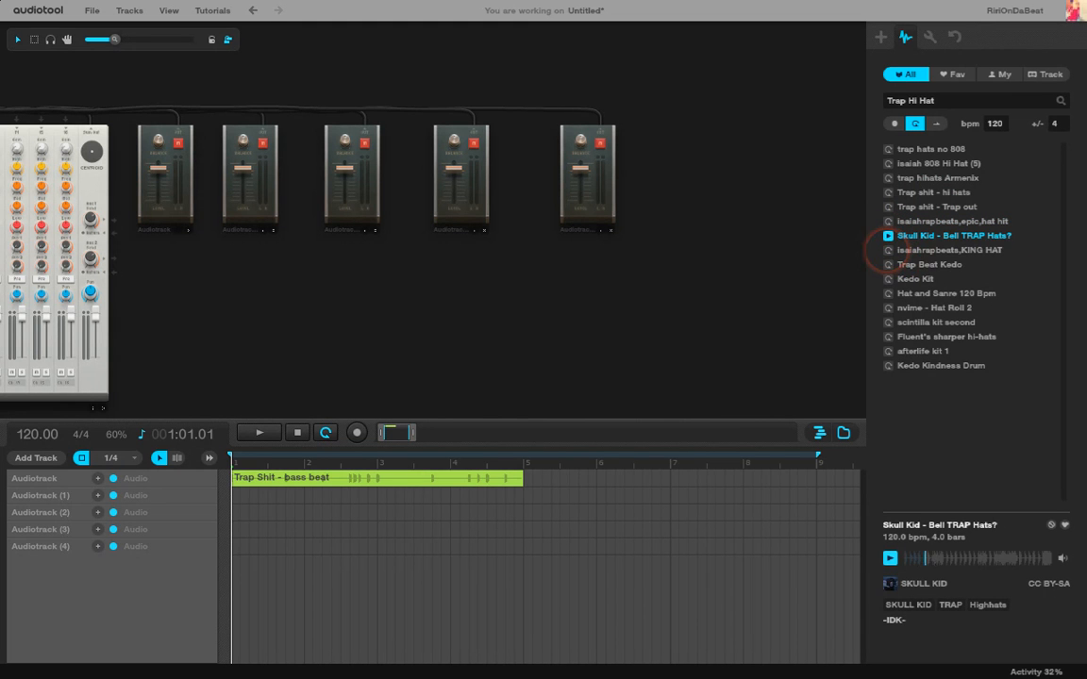
left_click(887, 251)
left_click(887, 265)
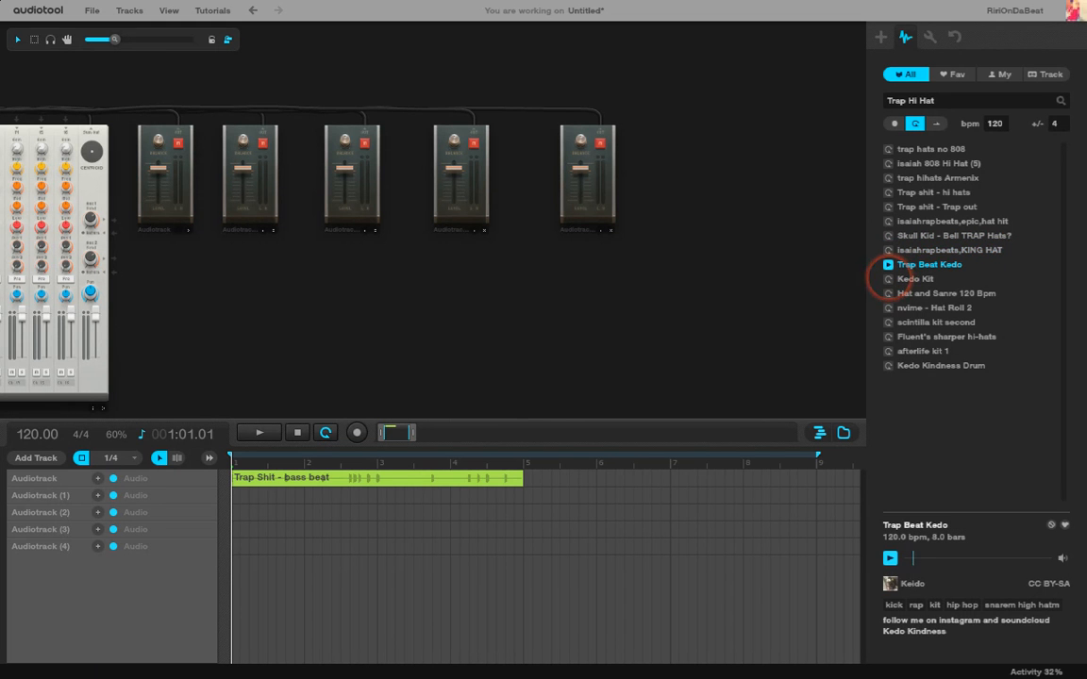
left_click(888, 280)
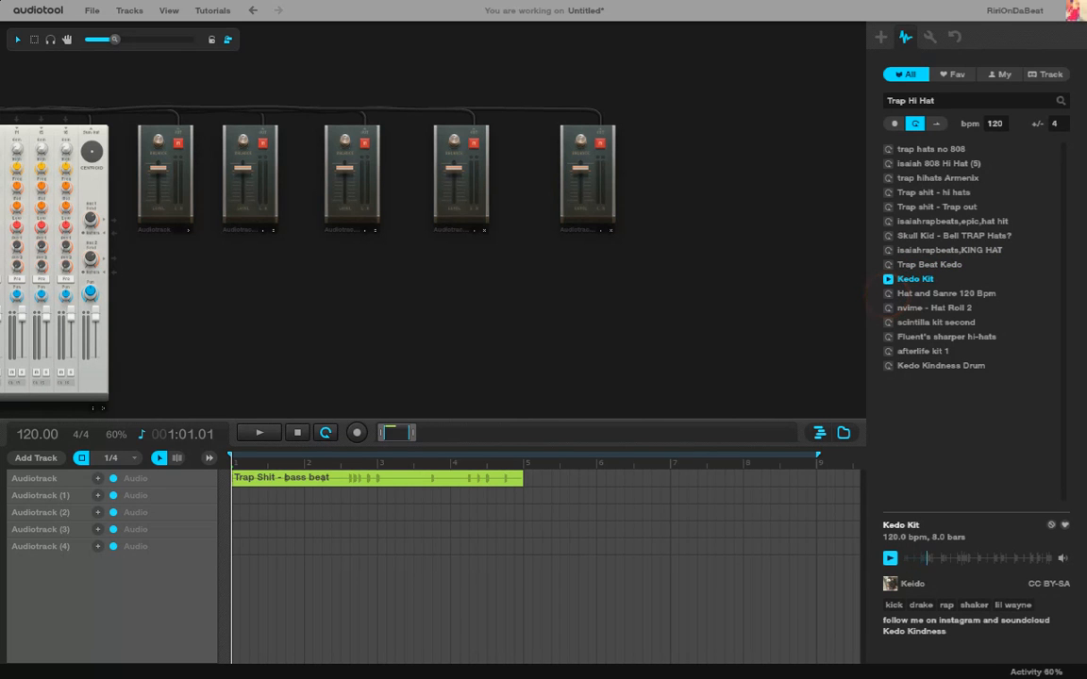
Preview the remaining search results from "Hat and Sanre 120 Bpm" through "Kedo Kindness Drum".
left_click(888, 294)
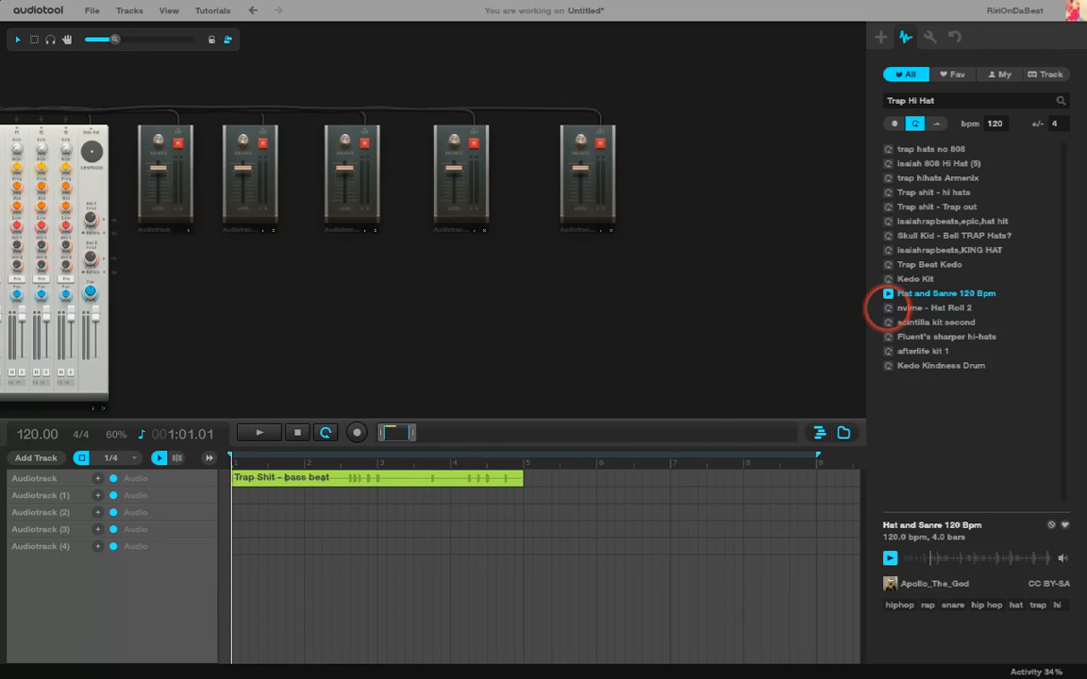
left_click(887, 307)
left_click(887, 321)
left_click(886, 337)
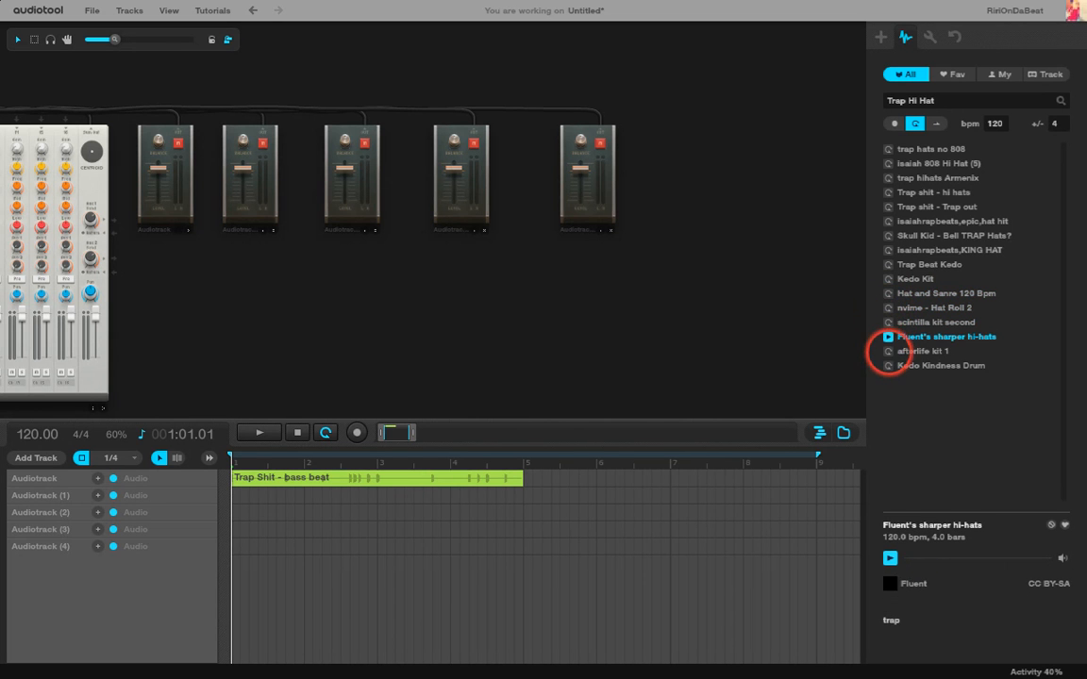
left_click(887, 351)
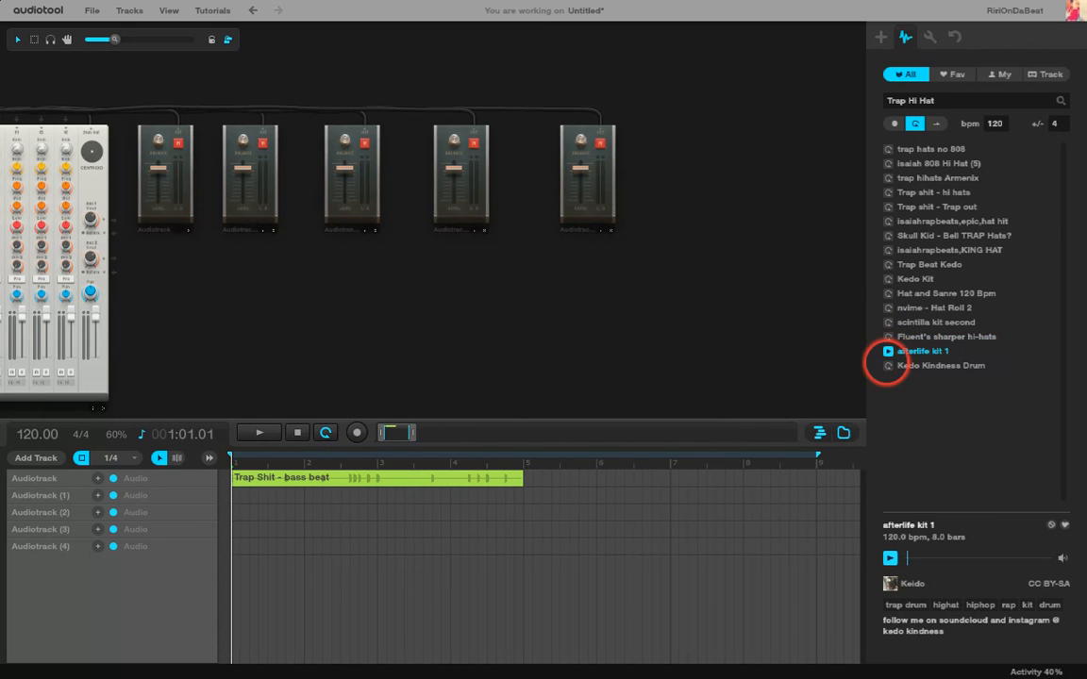
left_click(886, 365)
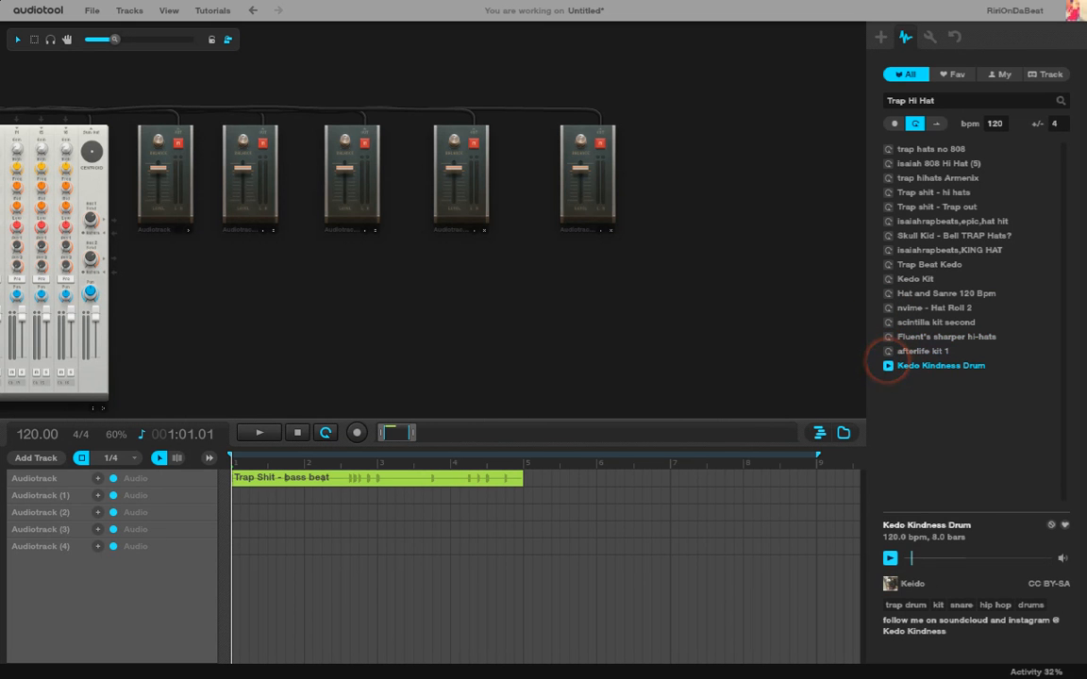
Replay the sample "trap hats no 808", mark it as a favourite and stop its preview.
left_click(887, 149)
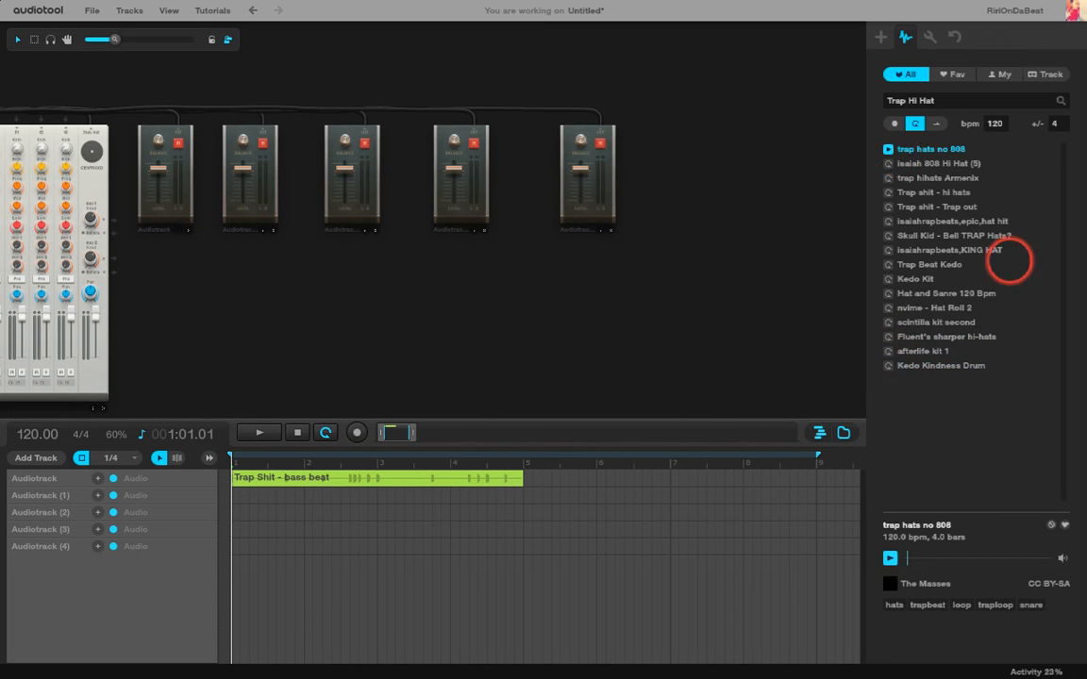
left_click(1065, 525)
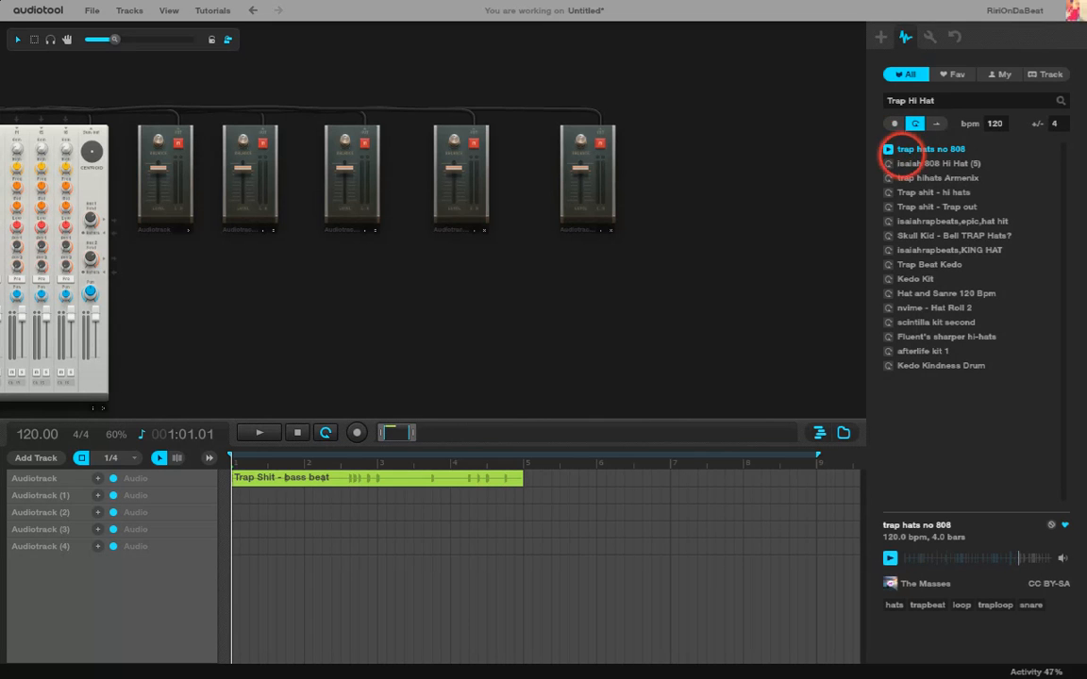
left_click(891, 151)
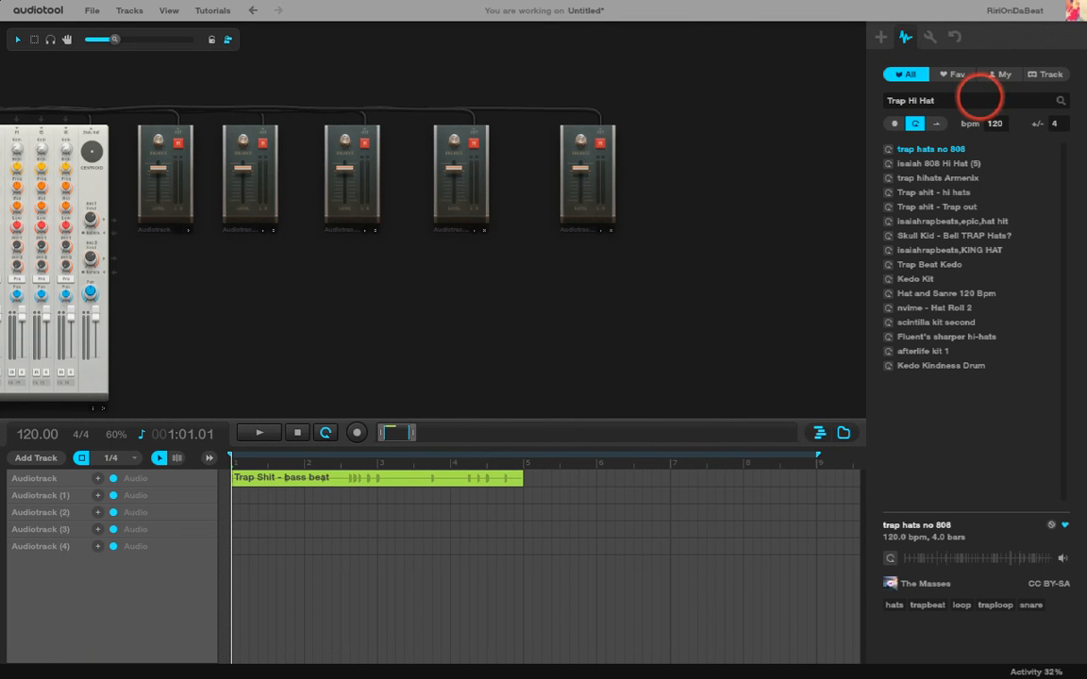
Search the library for "Trap Hat" and preview "Trap Hats", "isaiah 808 Hi Hat (5)" and "Trap shit - hi hats".
left_click(936, 100)
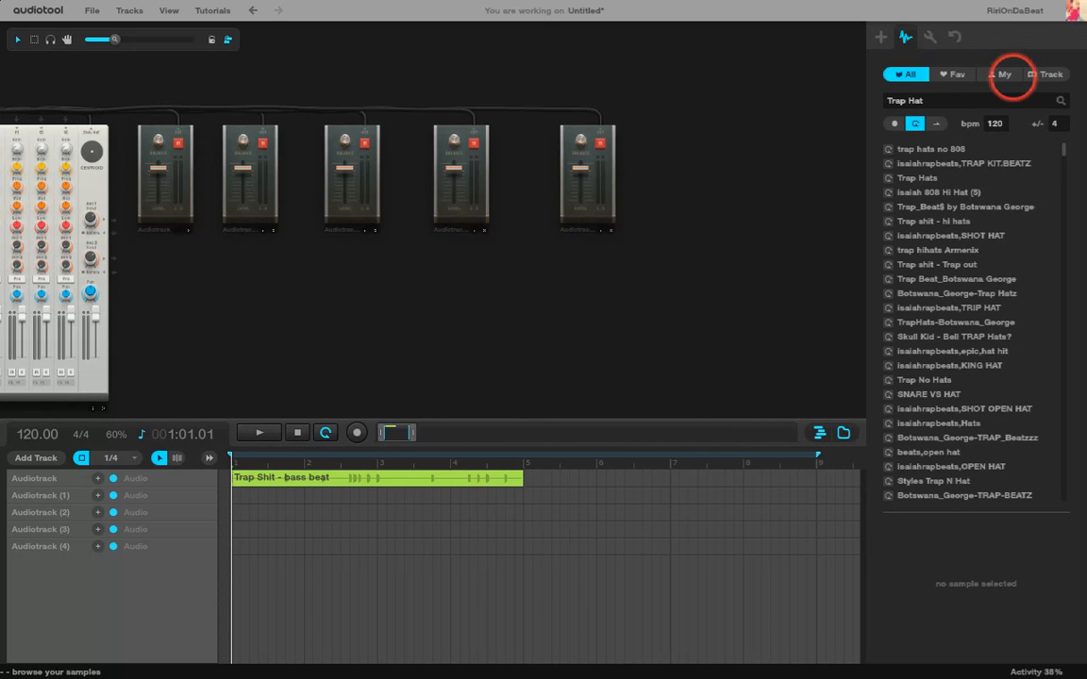
left_click(891, 180)
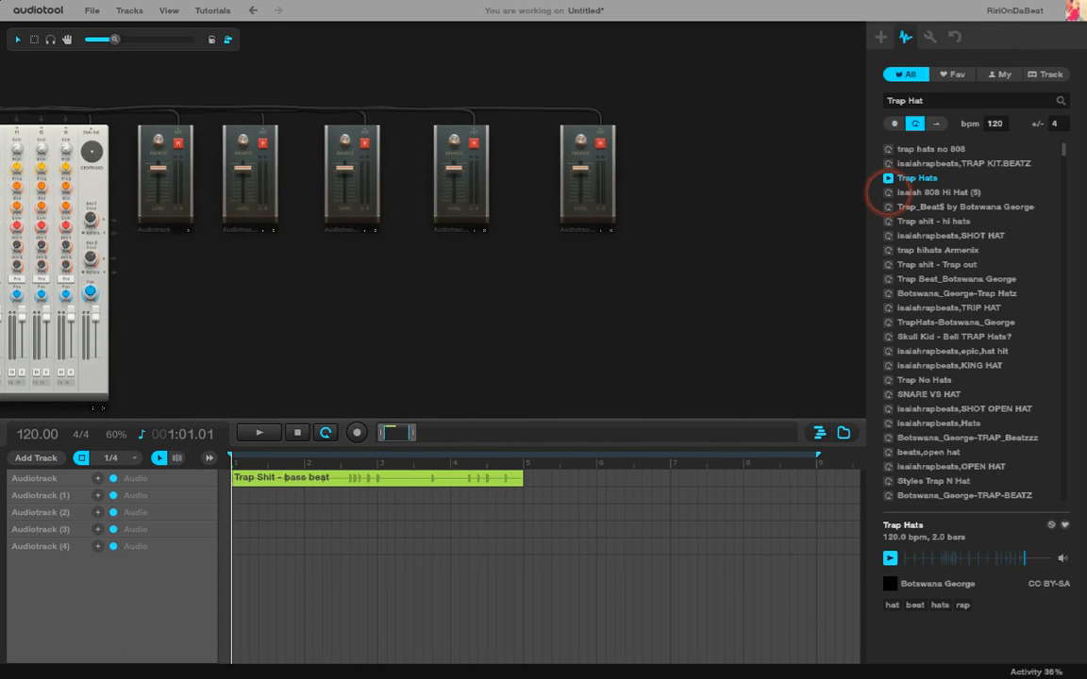
left_click(906, 193)
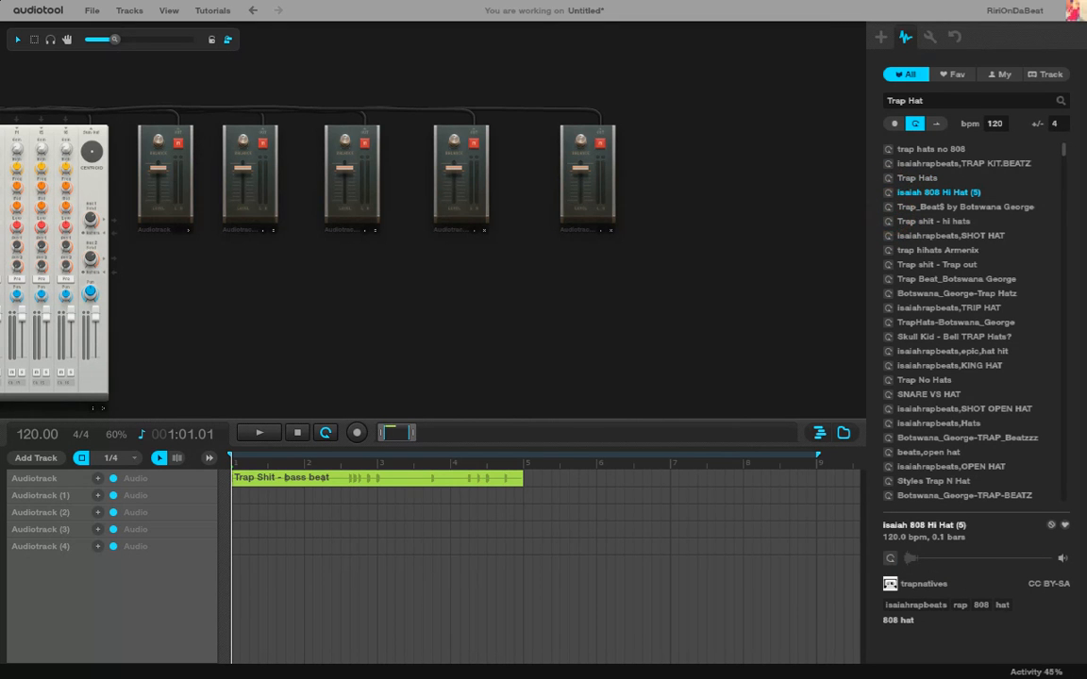
left_click(888, 220)
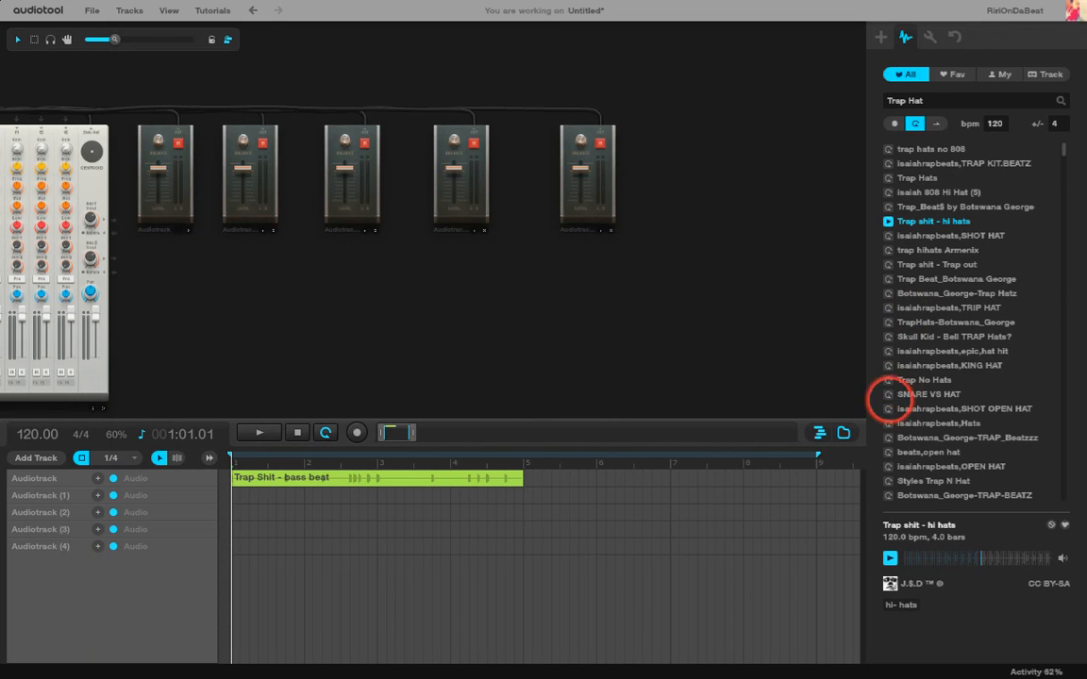
Preview "Trap No Hats", "SNARE VS HAT" and "Styles Trap N Hat", and look through the rest of the "Trap Hat" results.
left_click(888, 380)
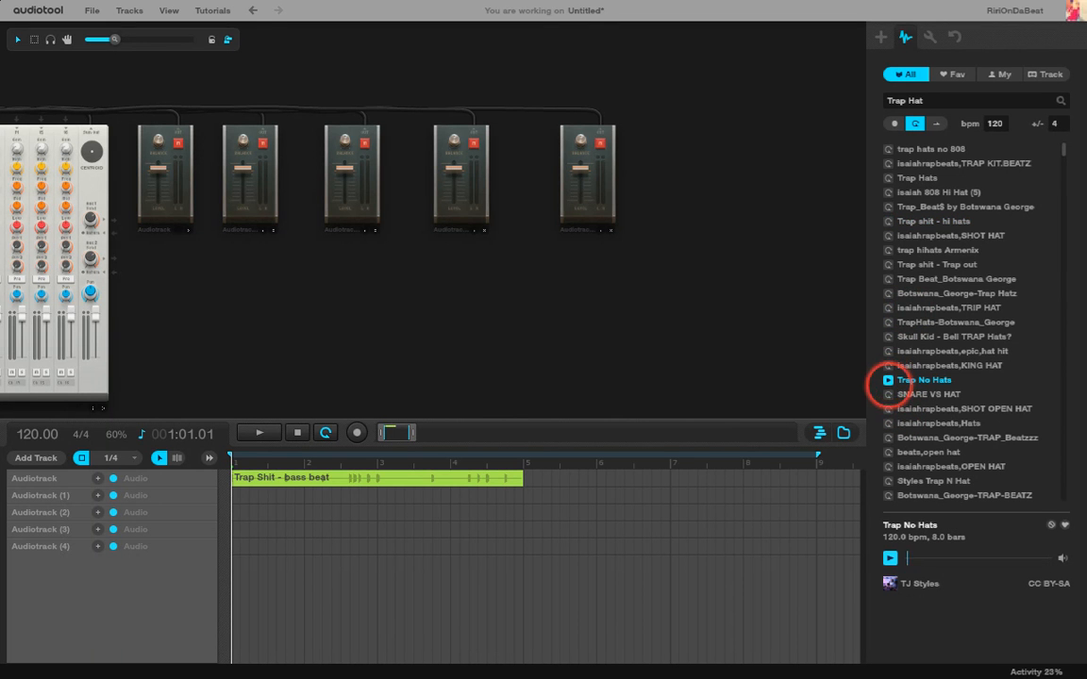
left_click(891, 379)
left_click(887, 394)
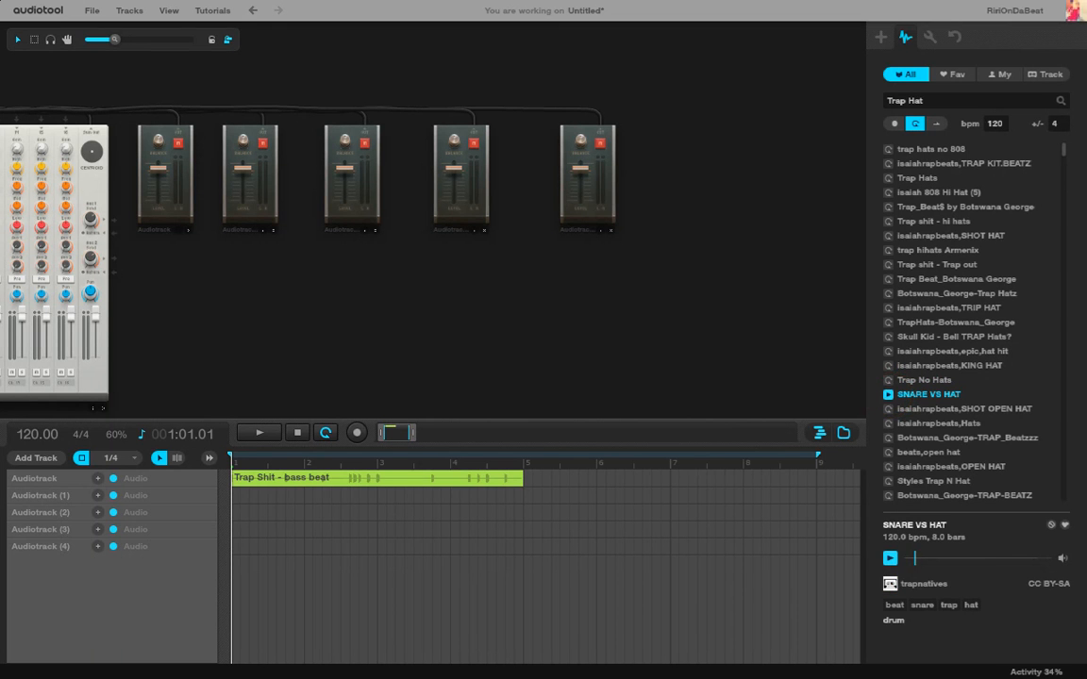
left_click(892, 480)
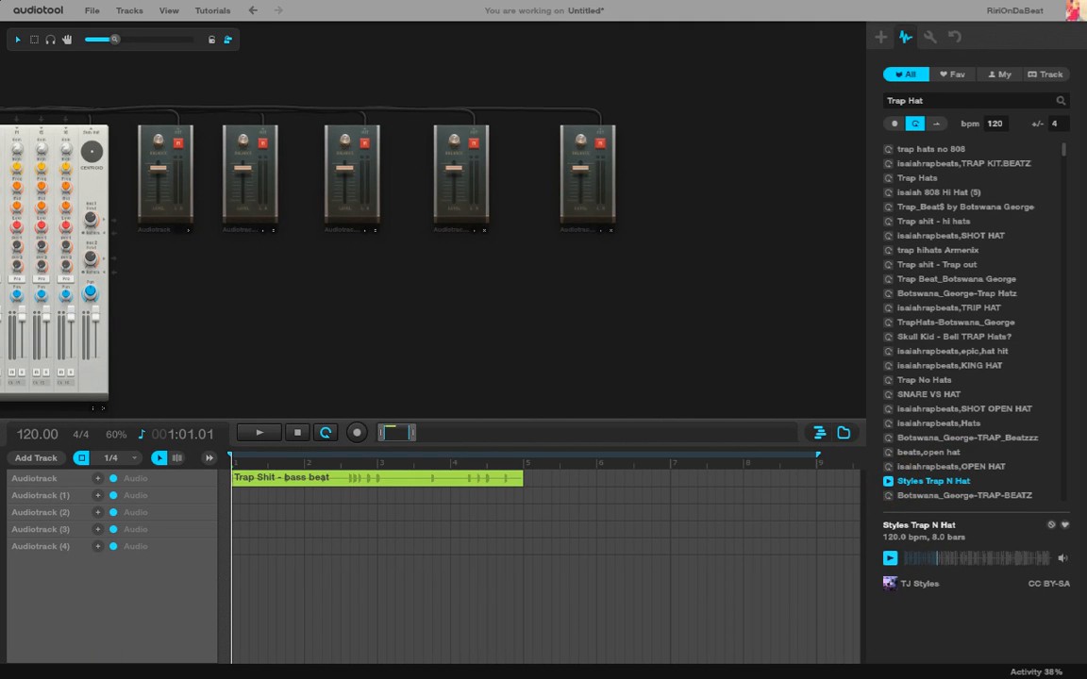
scroll(946, 315, "down", 6)
scroll(986, 321, "down", 1)
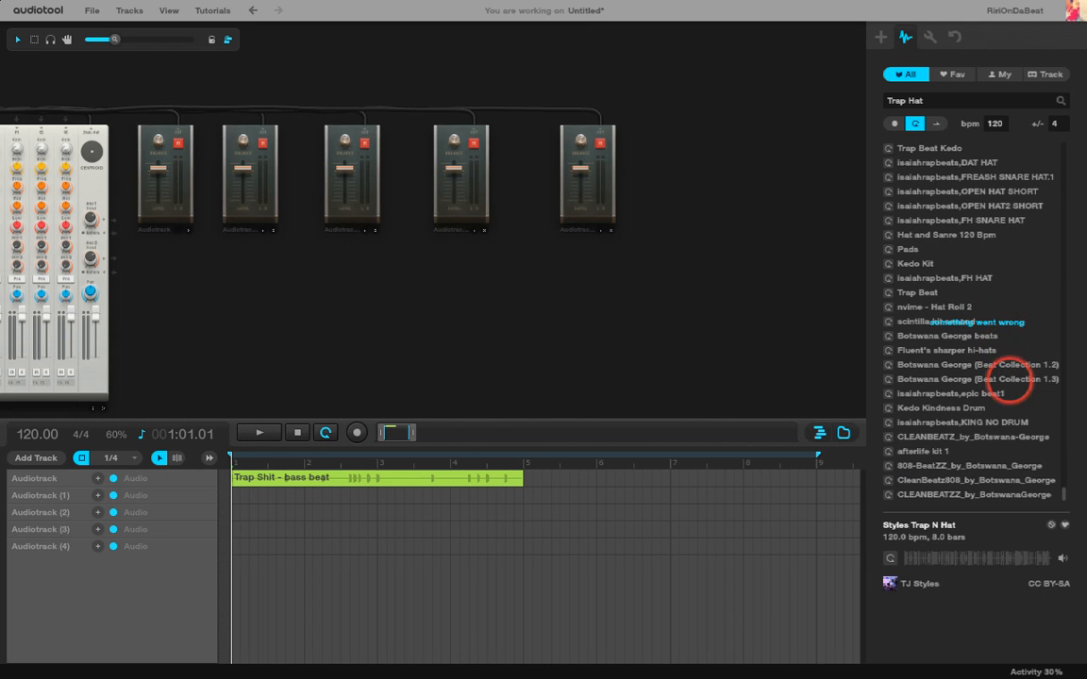
scroll(971, 406, "up", 3)
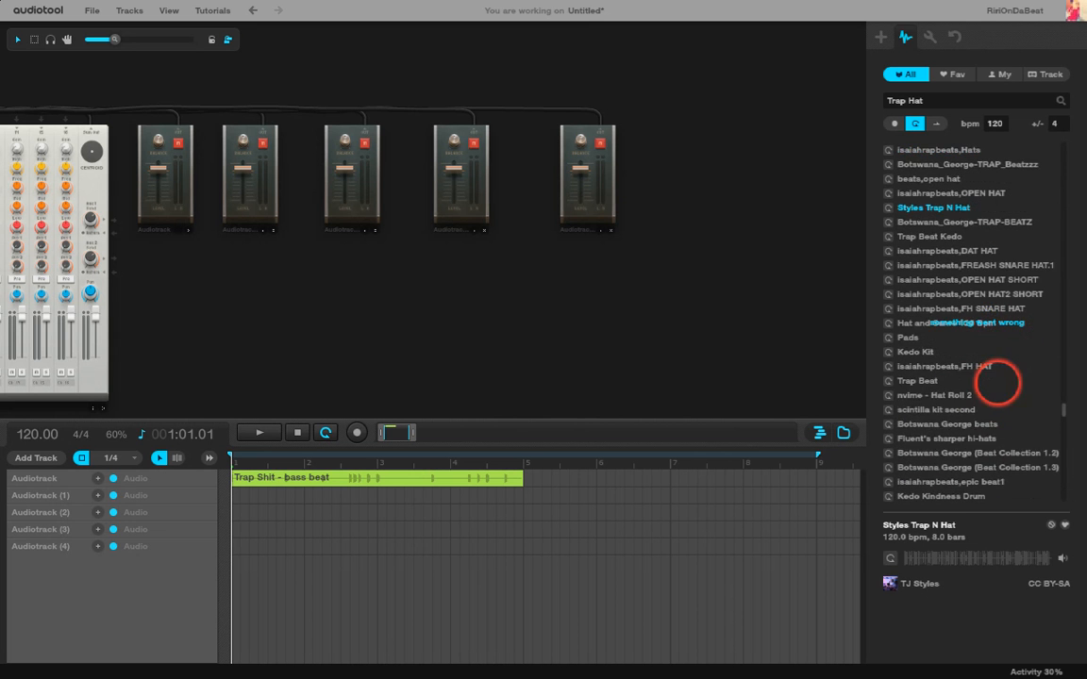
scroll(1014, 281, "up", 2)
scroll(978, 223, "up", 3)
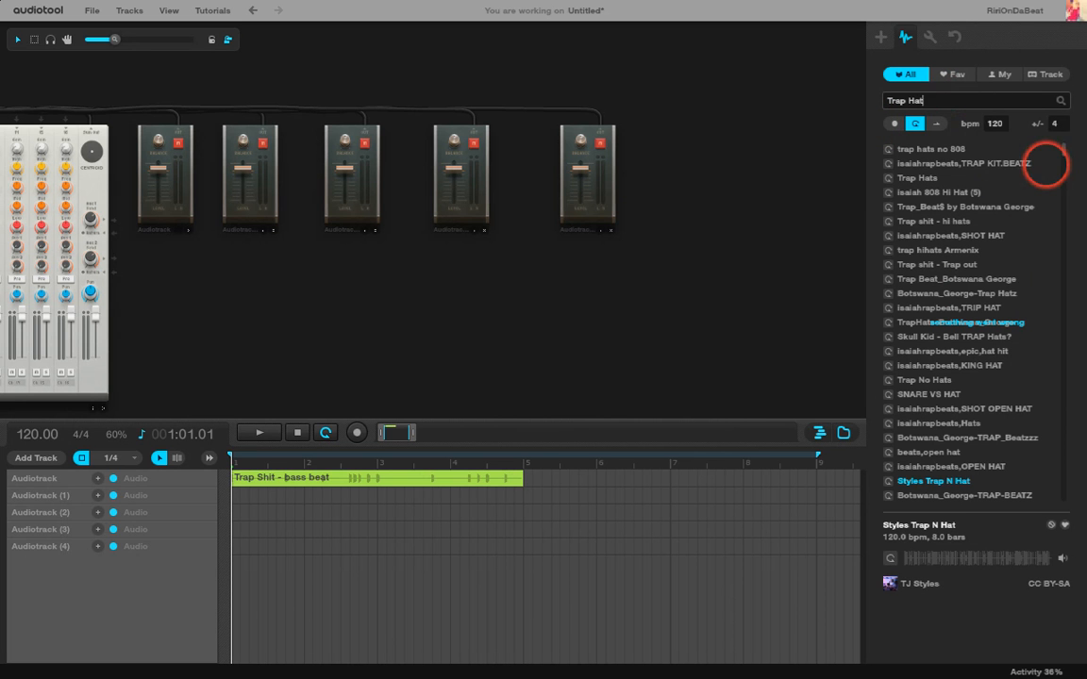
left_click(962, 105)
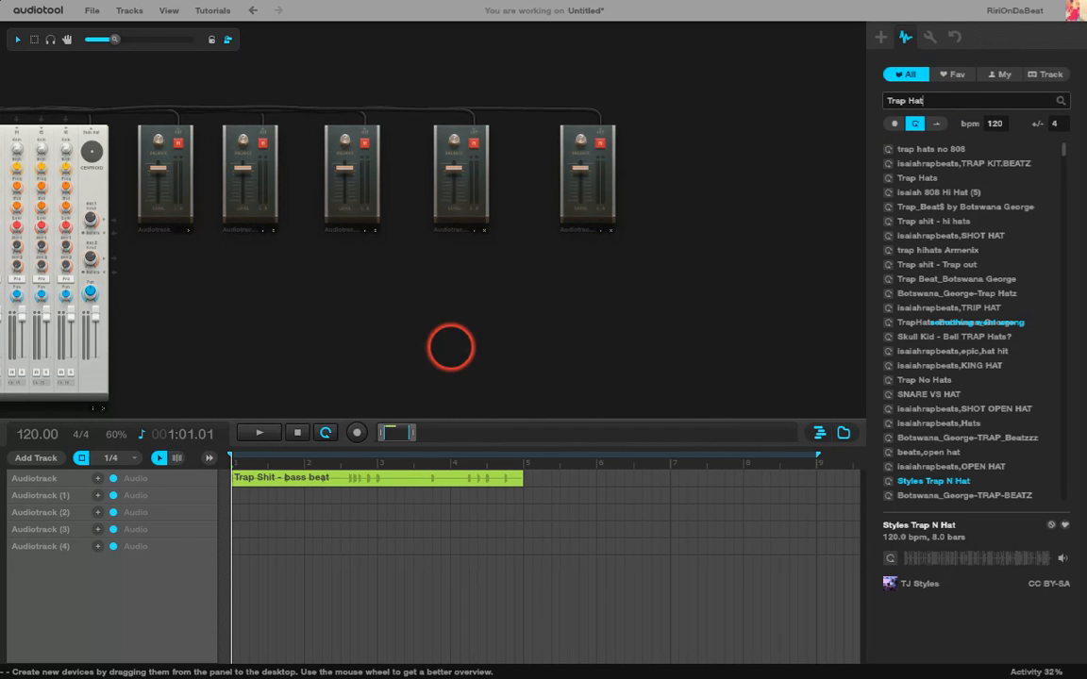
Add a Beatbox 8 drum machine to the desktop below the audio track devices.
scroll(757, 209, "down", 2)
scroll(660, 274, "up", 1)
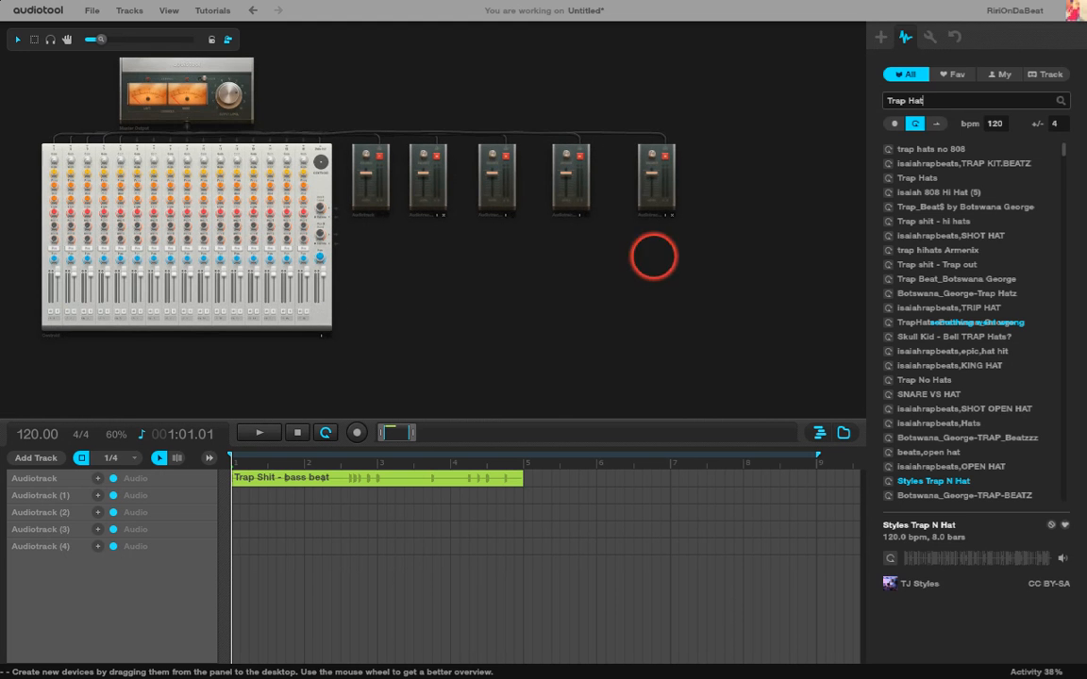
left_click(880, 37)
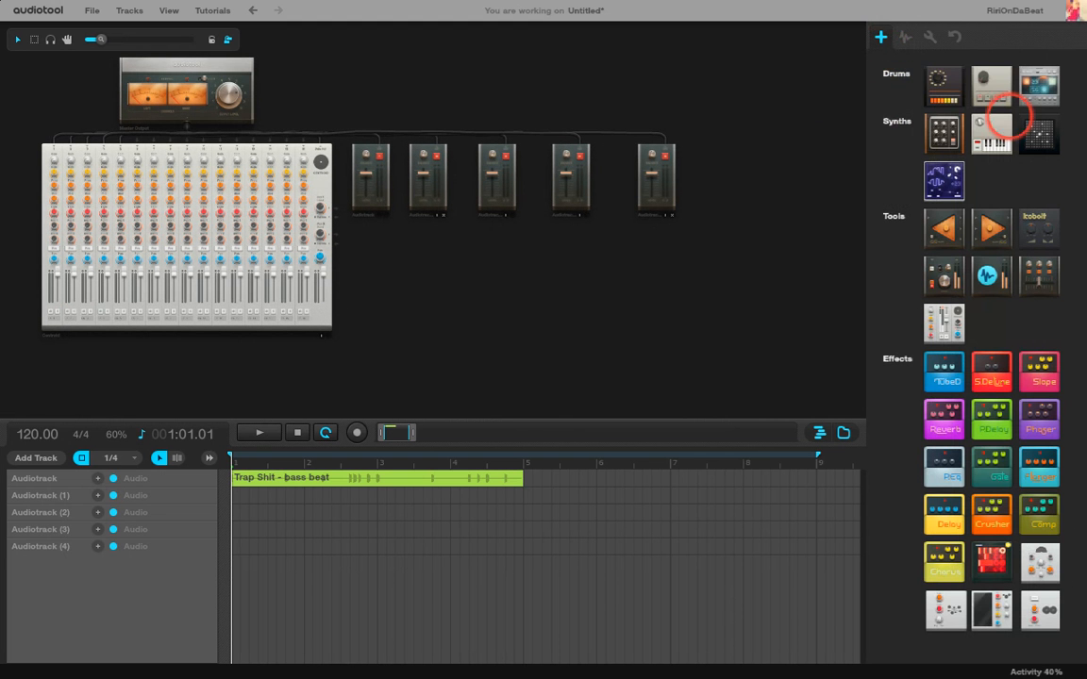
left_click_drag(1043, 95, 700, 297)
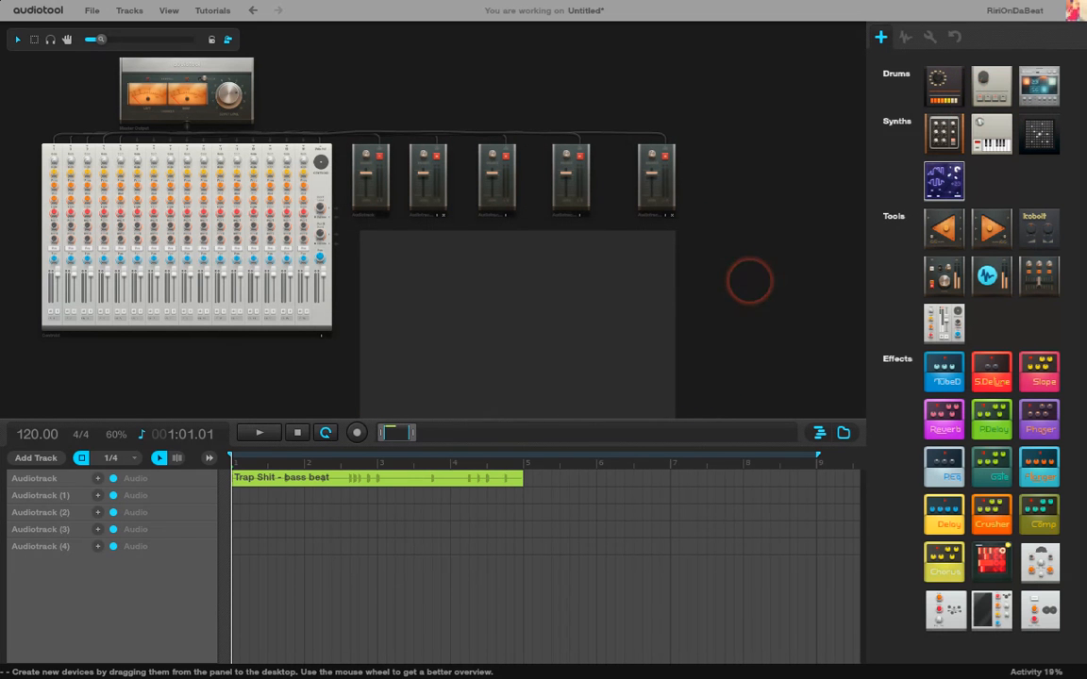
left_click_drag(730, 266, 669, 149)
scroll(592, 184, "up", 2)
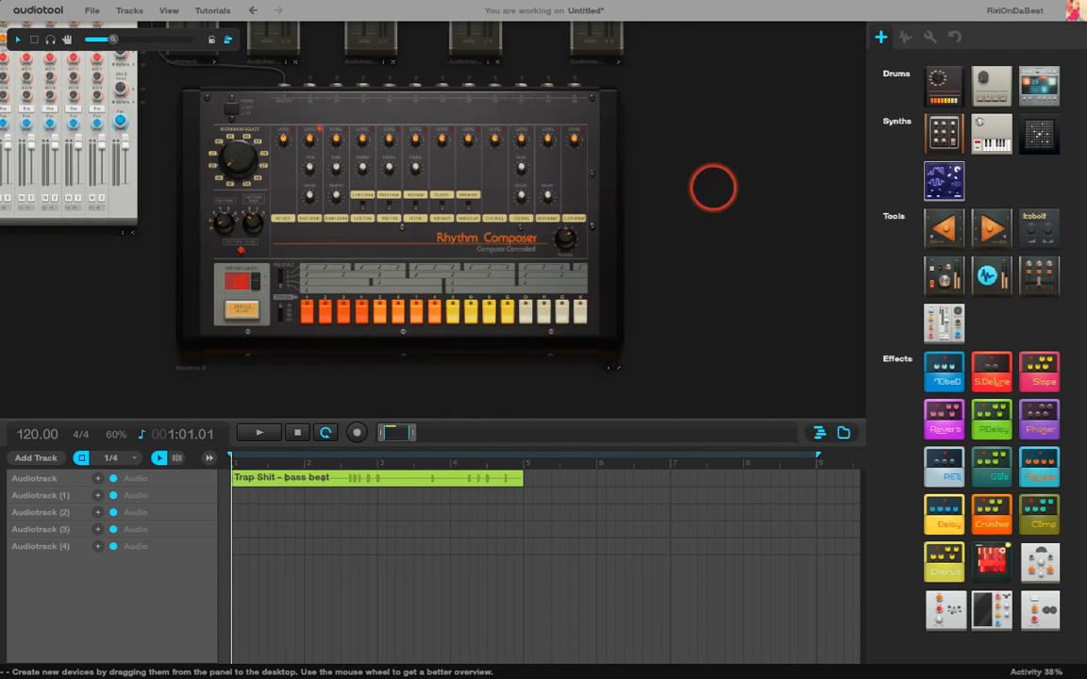
scroll(618, 210, "up", 1)
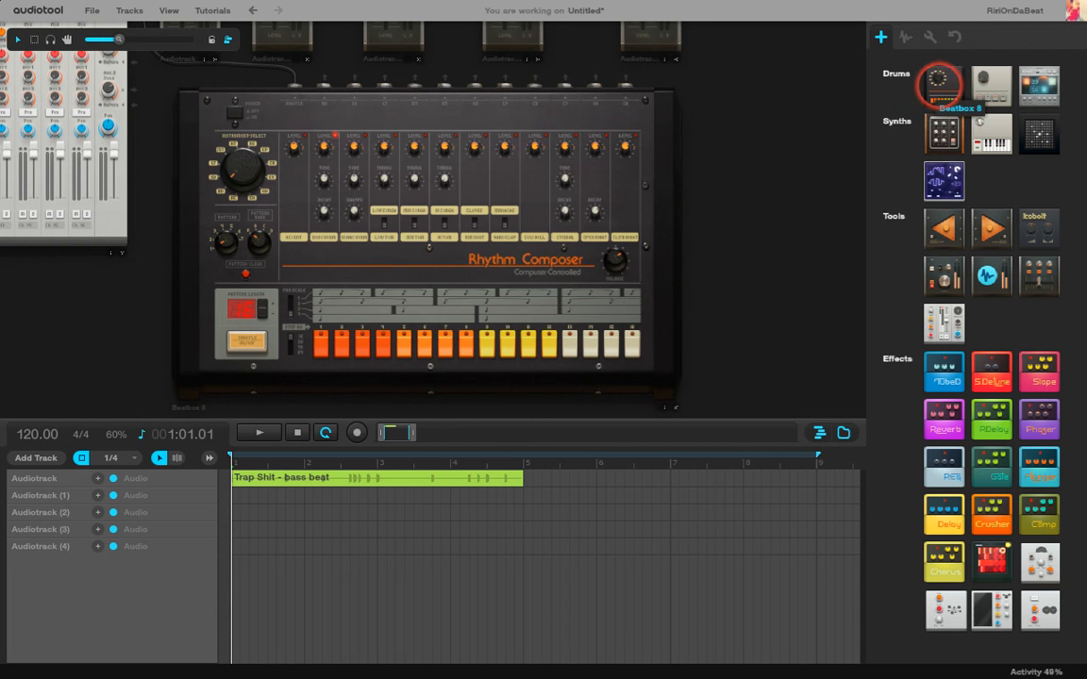
scroll(751, 164, "up", 1)
scroll(751, 164, "up", 2)
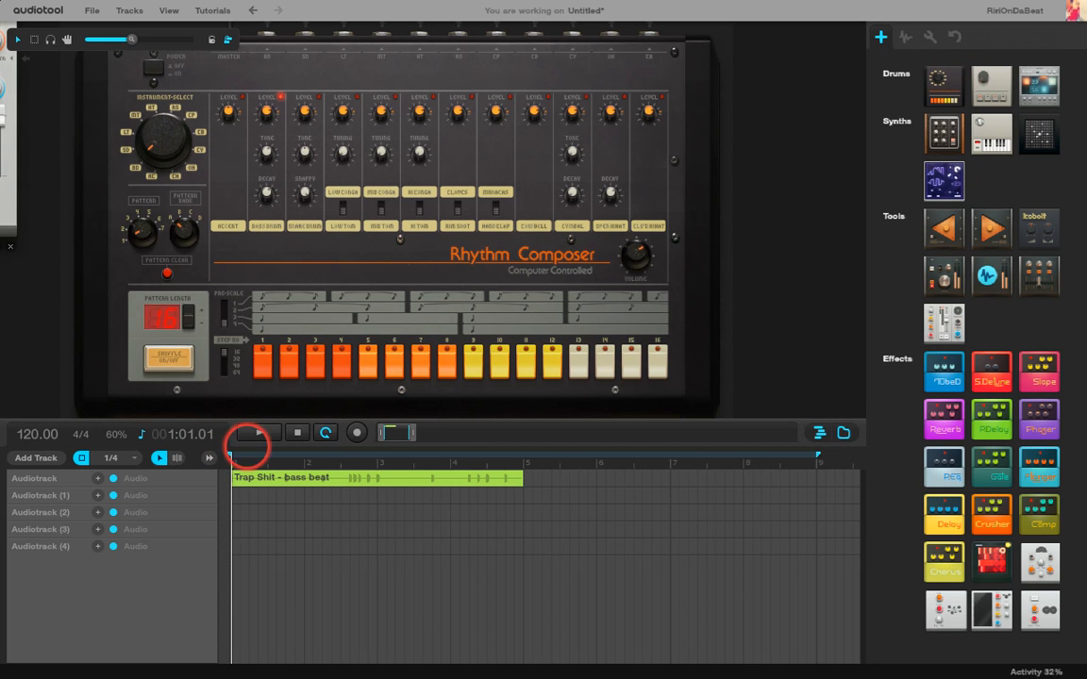
Play the arrangement, shorten the loop region to end at bar 5 with the bass clip, and stop playback.
left_click(257, 433)
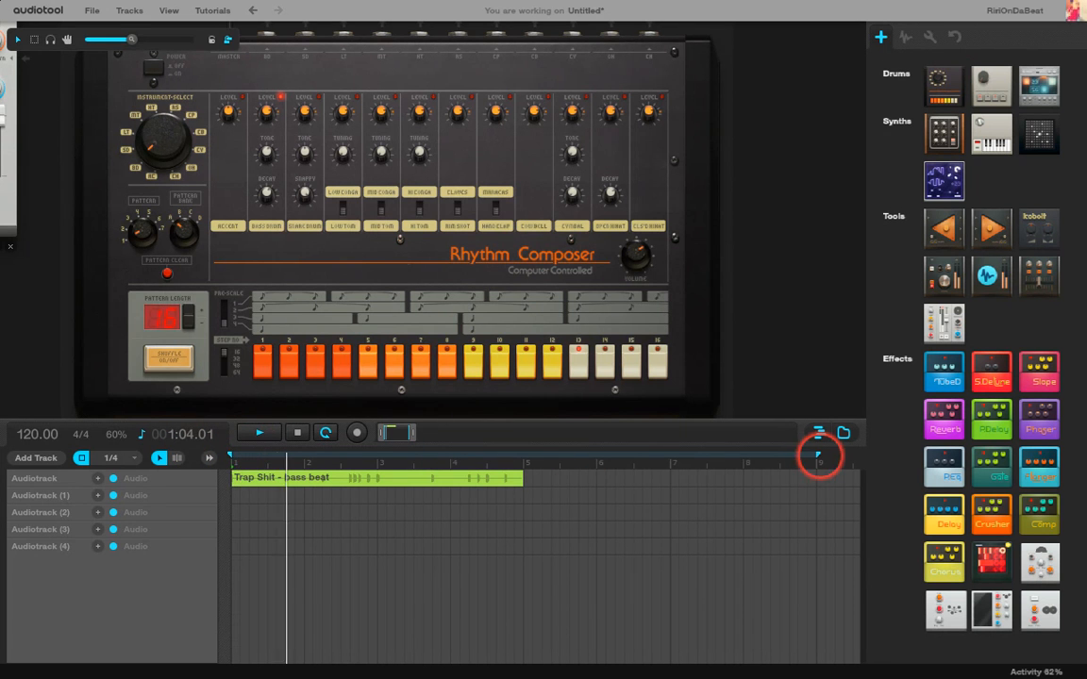
left_click_drag(819, 456, 558, 455)
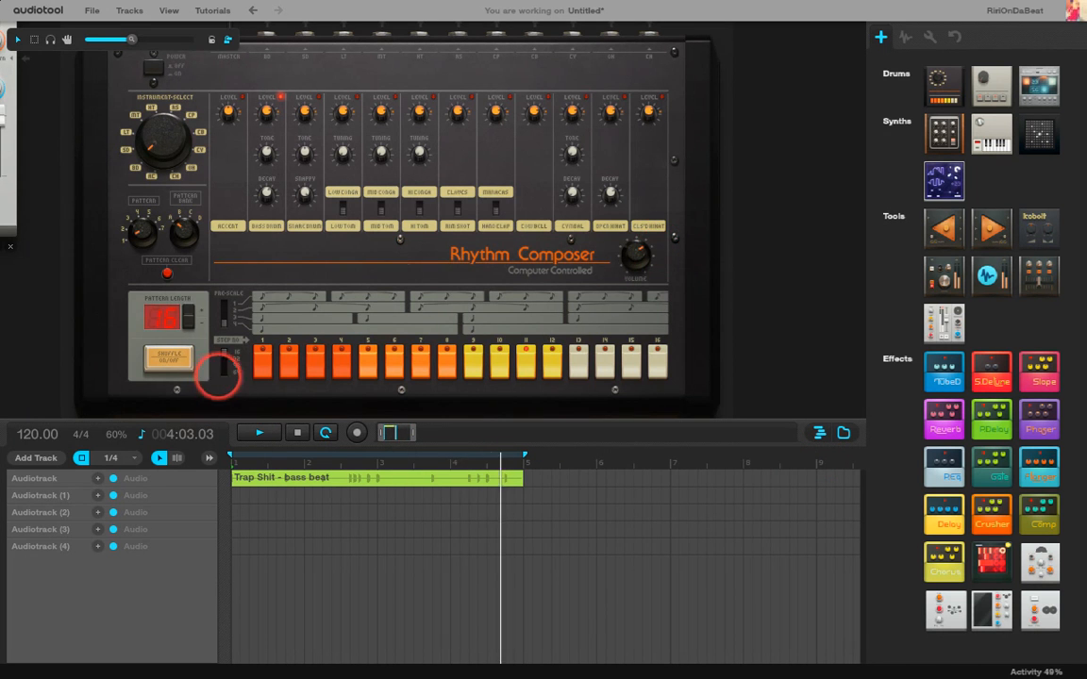
left_click(299, 433)
Program the Beatbox 8's closed hi-hat on every odd step of the 16-step pattern.
left_click(648, 225)
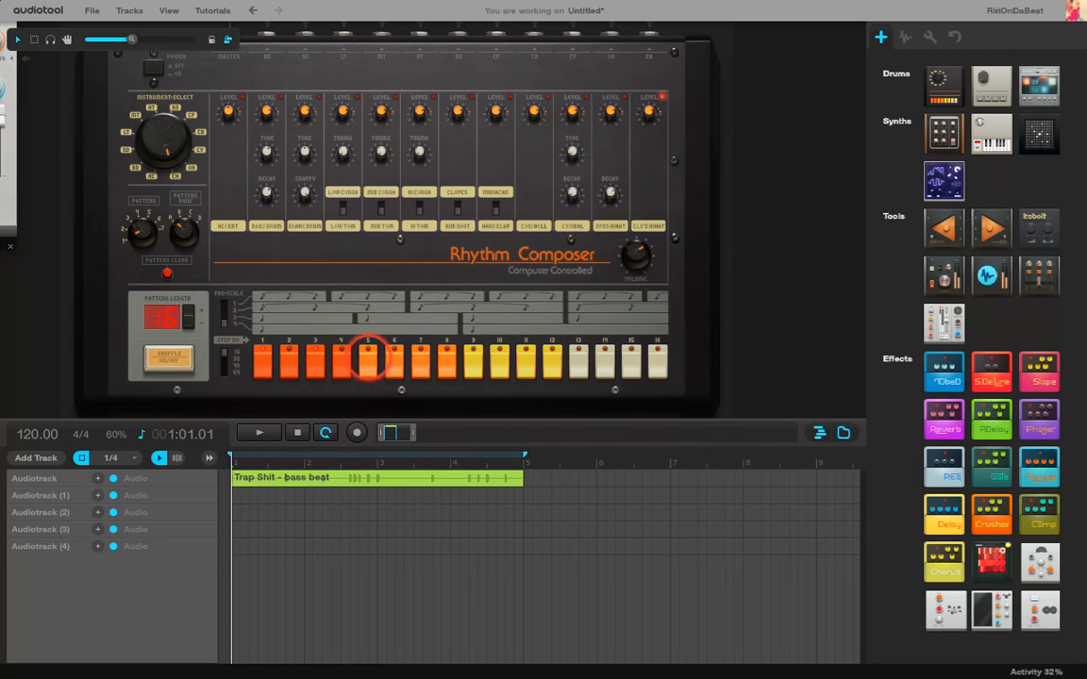
left_click(423, 361)
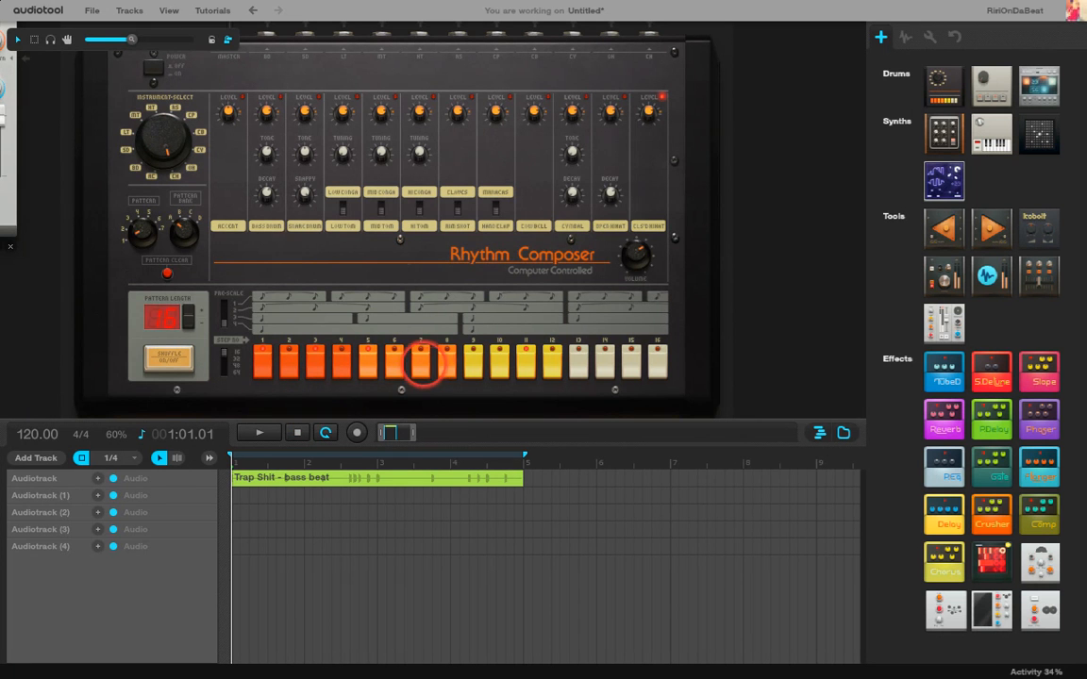
left_click(459, 352)
left_click(552, 361)
left_click(578, 362)
left_click(605, 362)
left_click(631, 362)
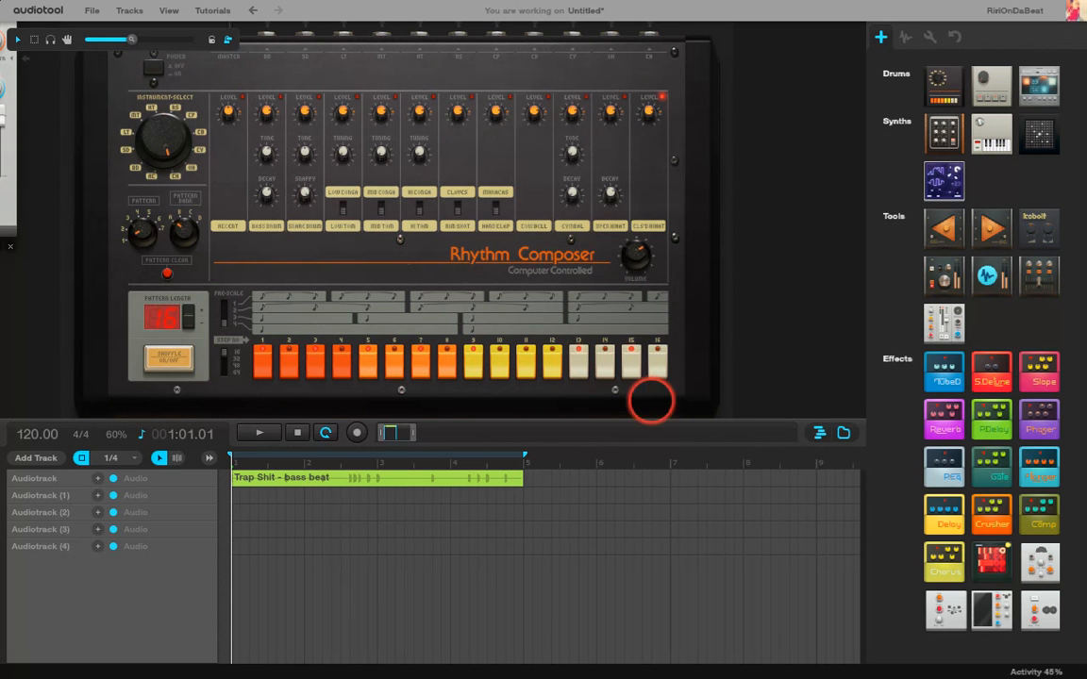
Play the arrangement briefly, then extend the Beatbox 8 pattern to 32 steps and add closed hi-hats in its second half.
left_click(261, 432)
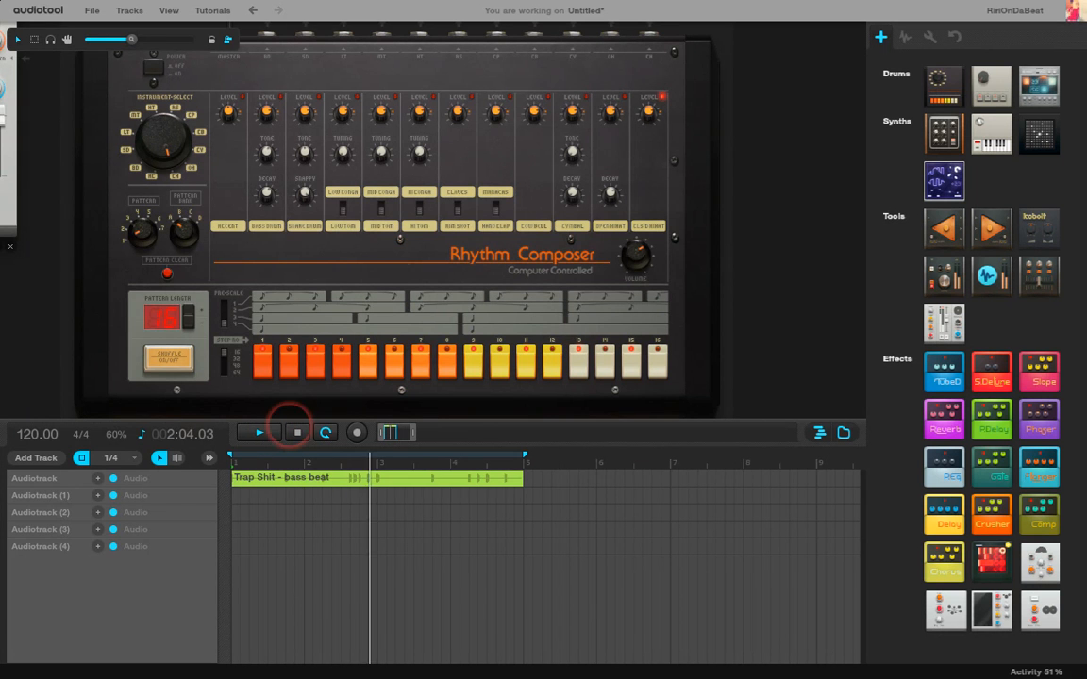
left_click(297, 432)
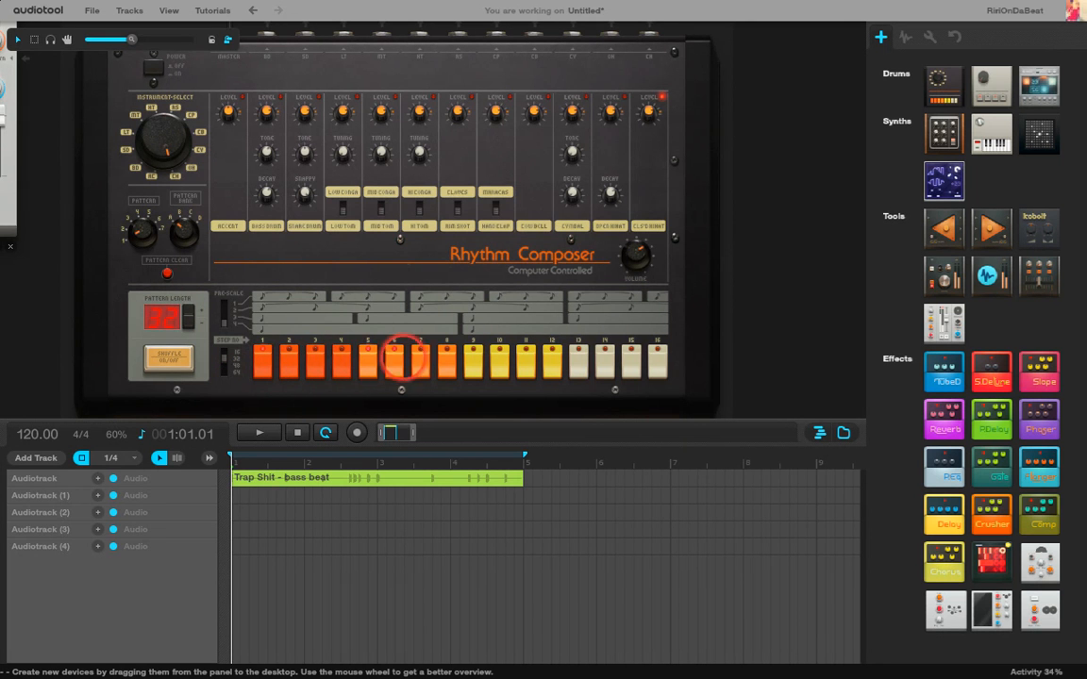
left_click(461, 359)
left_click(497, 359)
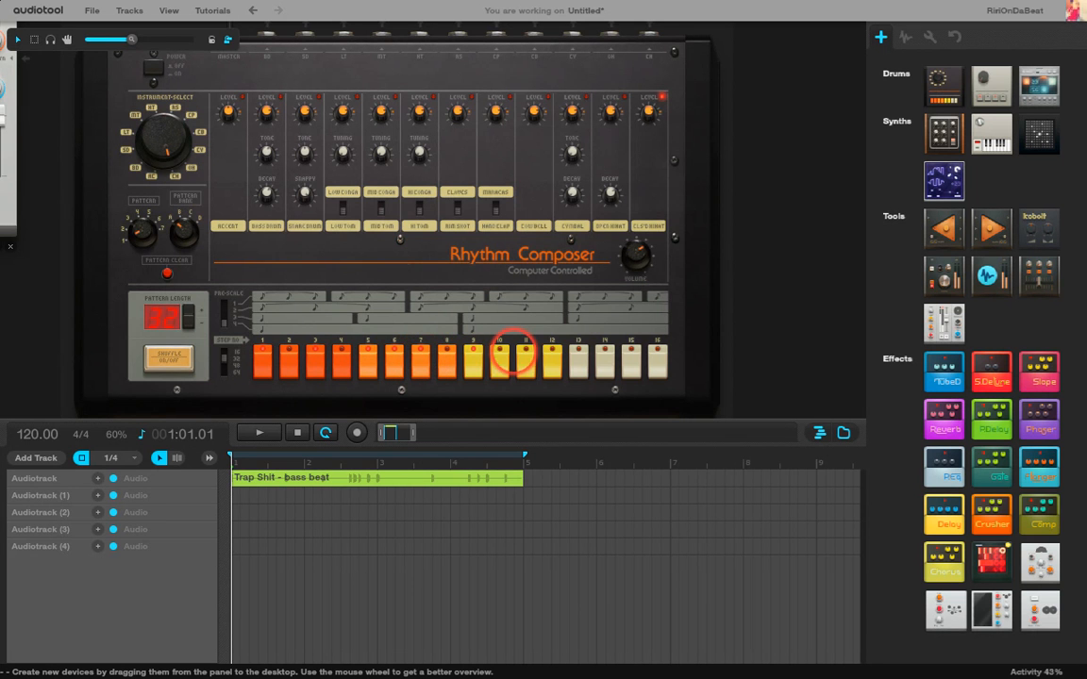
left_click(579, 365)
left_click(631, 369)
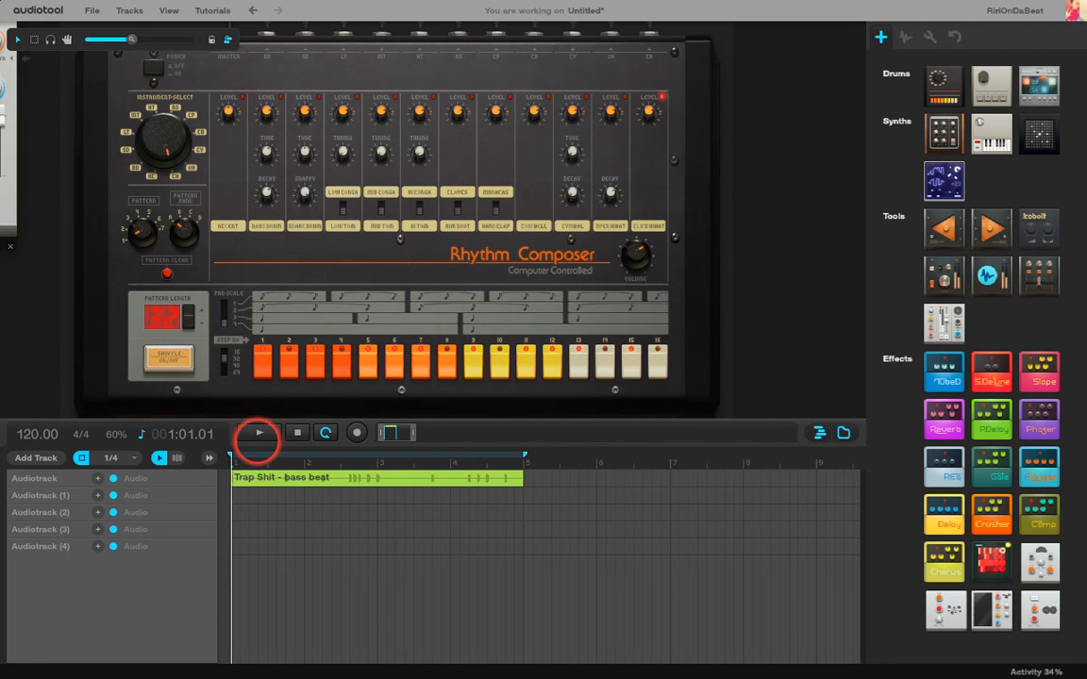
Play the loop several times to check the 32-step hi-hat pattern against the bass clip, and stop playback.
left_click(256, 433)
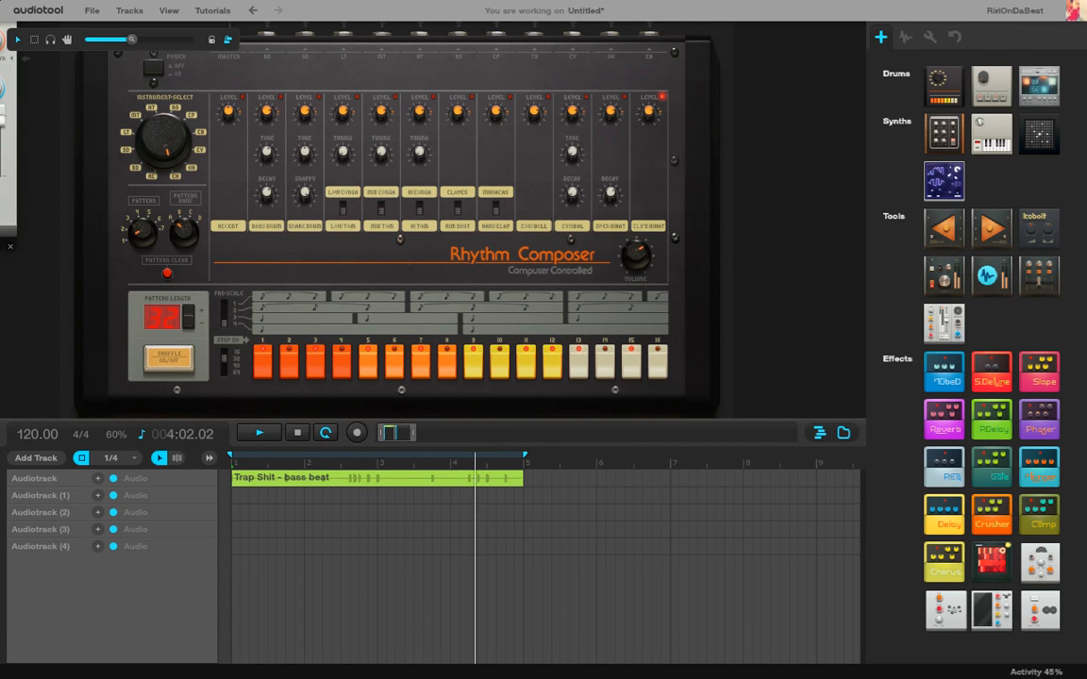
left_click(296, 432)
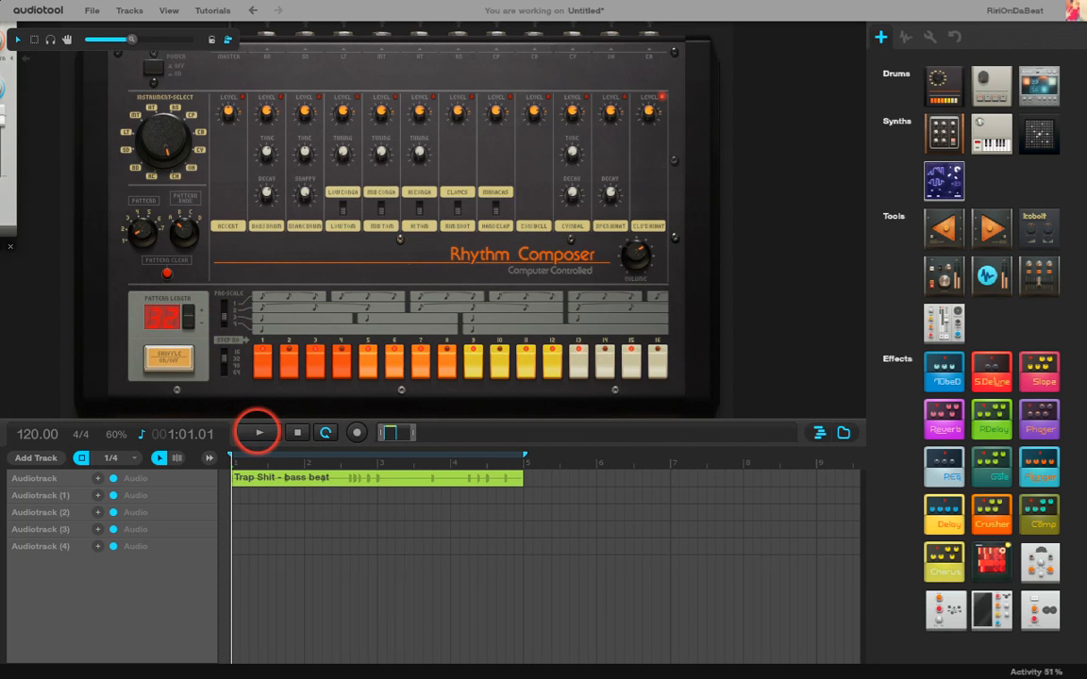
left_click(259, 433)
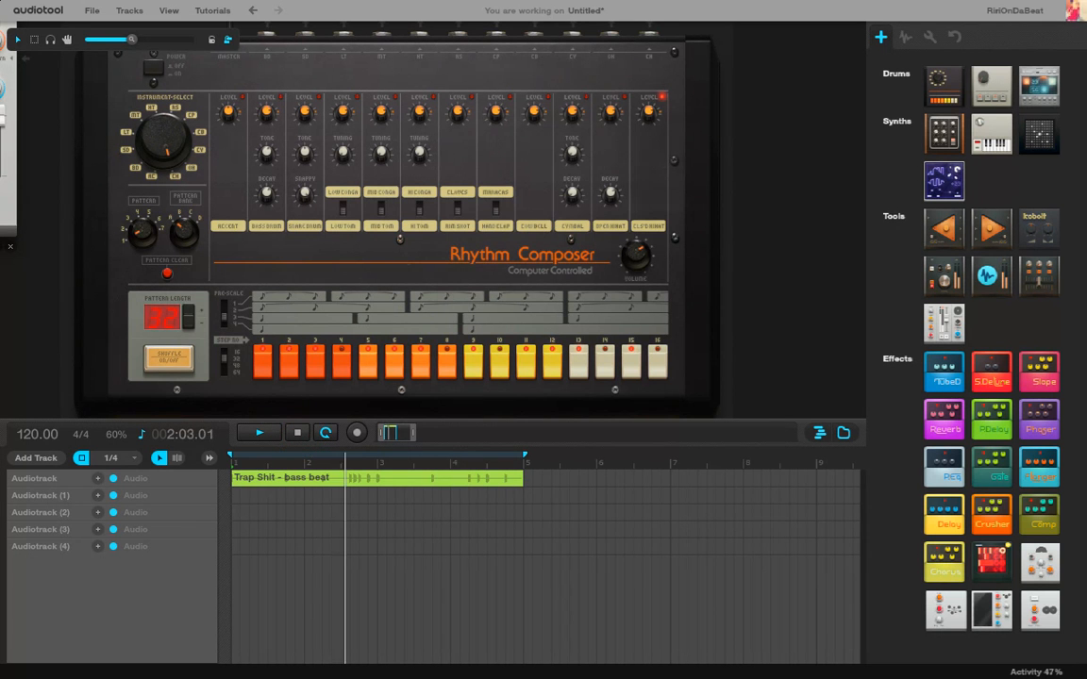
key("space")
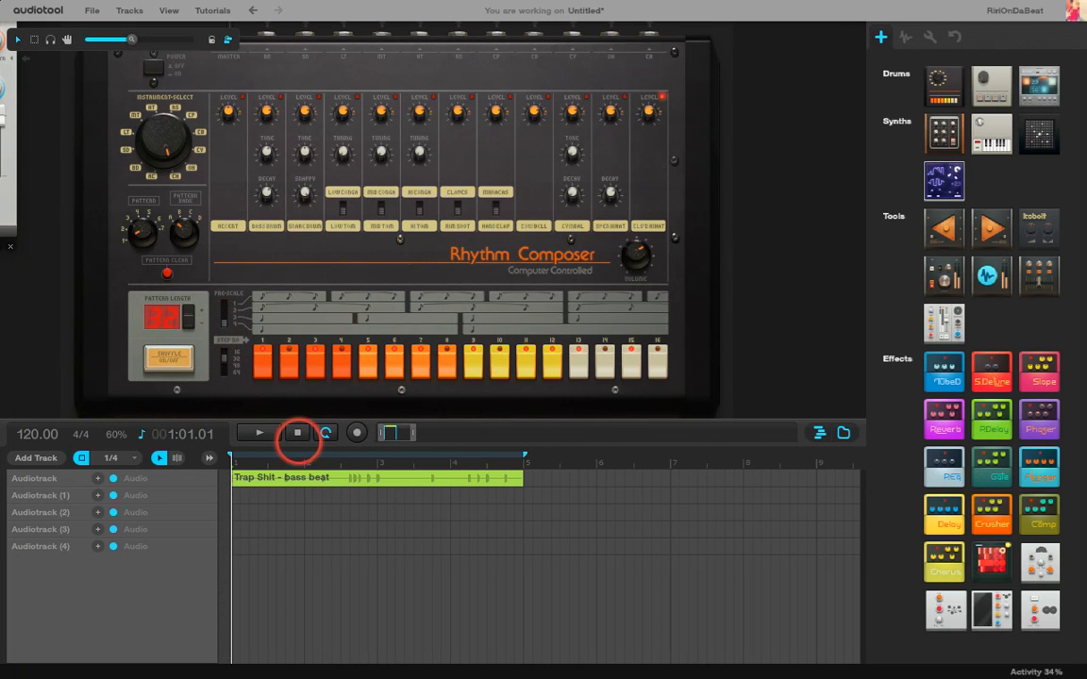
left_click(261, 432)
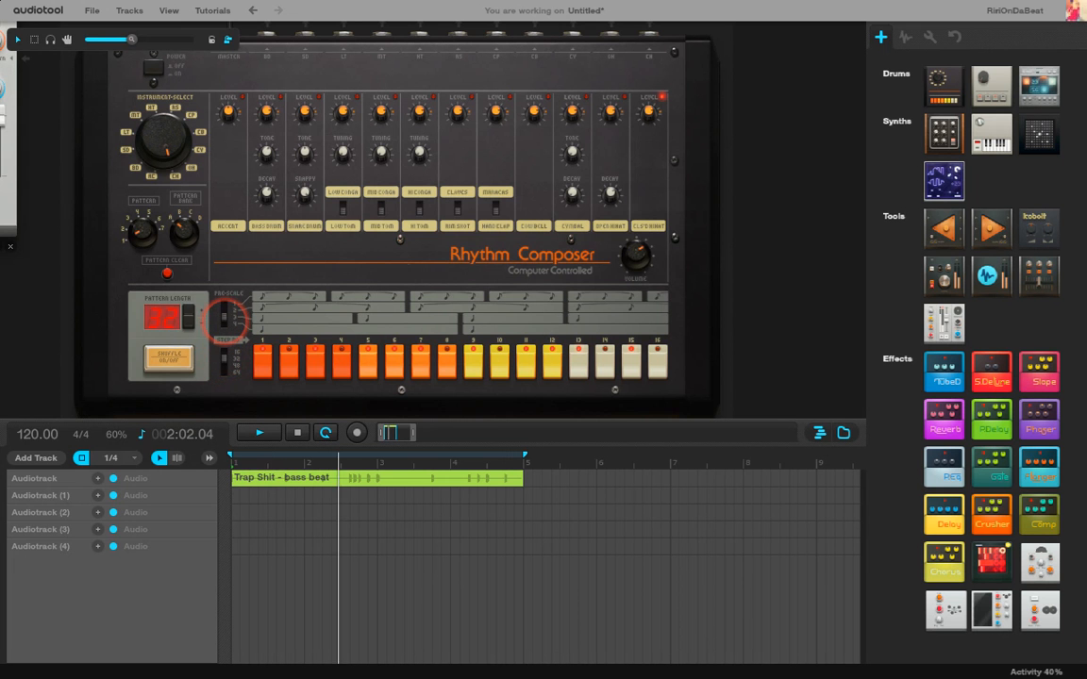
left_click(224, 316)
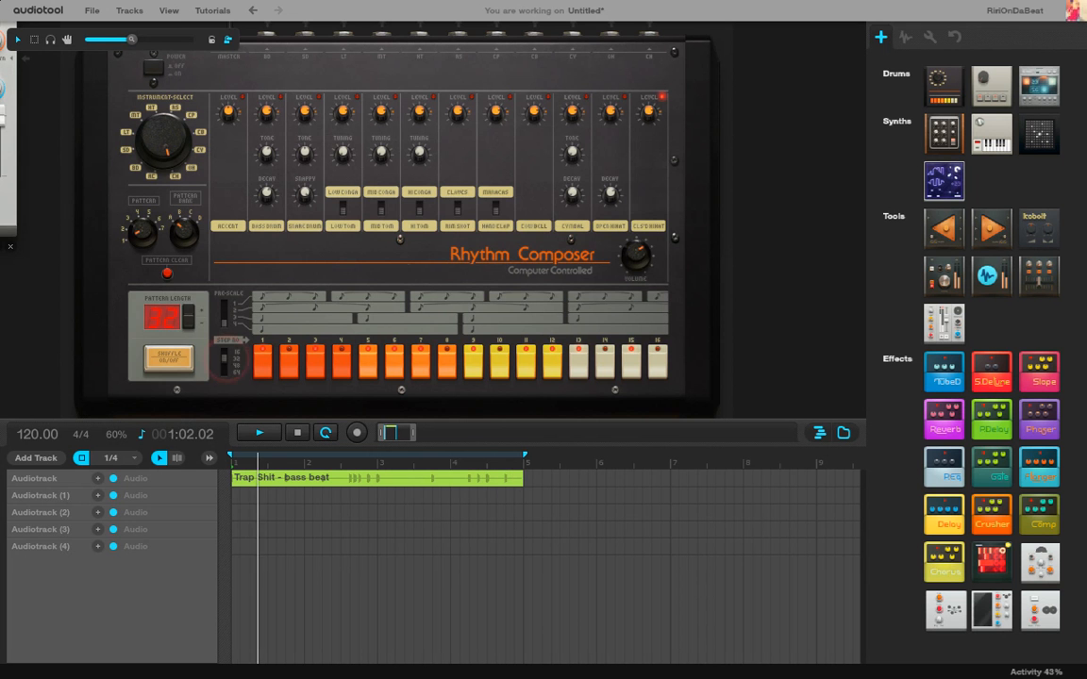
left_click(302, 433)
Export the 32-step hi-hat pattern to the timeline as a note region and try to move it to Audiotrack (1).
right_click(279, 279)
left_click(388, 296)
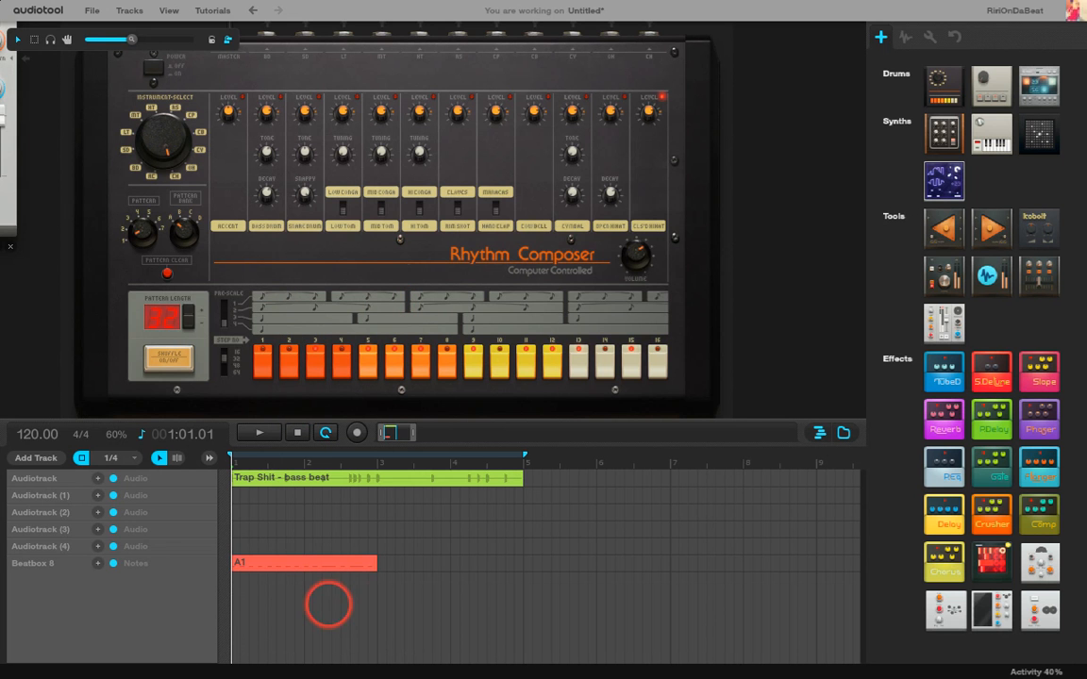
left_click_drag(322, 563, 321, 495)
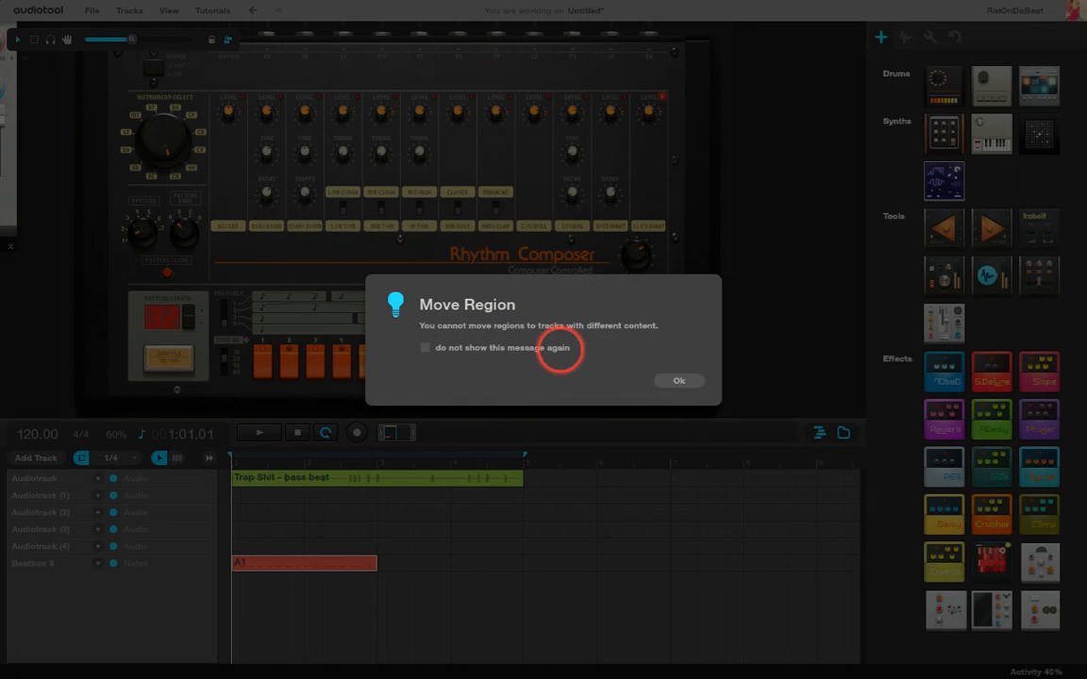
left_click(675, 378)
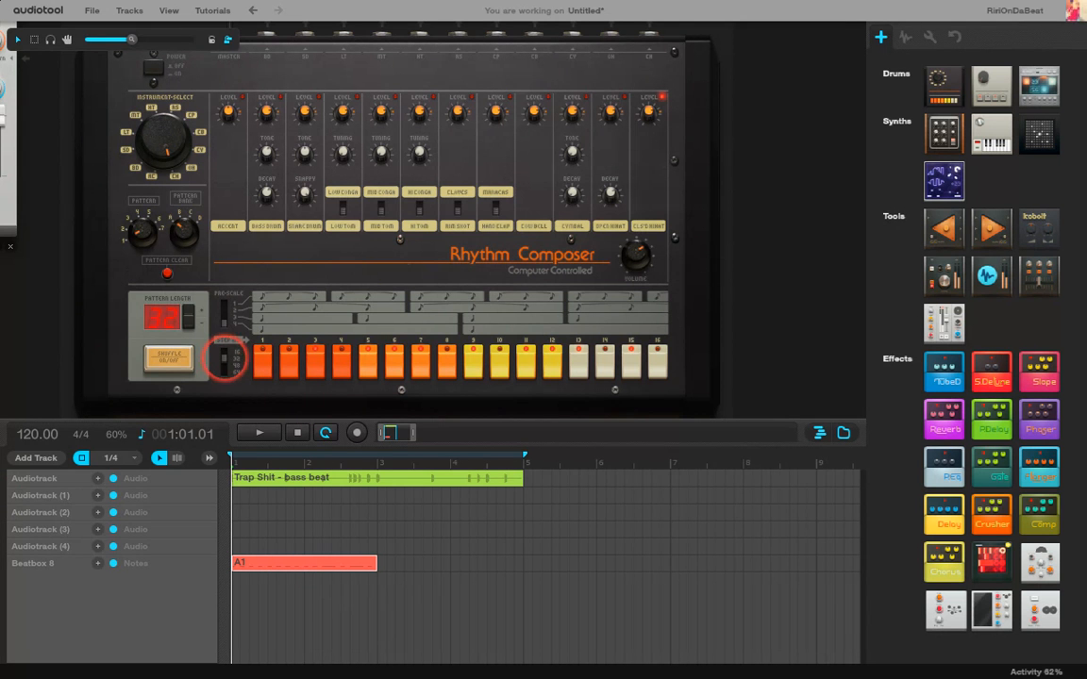
Export the pattern as a second note region, place it at bar 3 on the Beatbox 8 track, and extend it to bar 5.
right_click(282, 267)
left_click(317, 288)
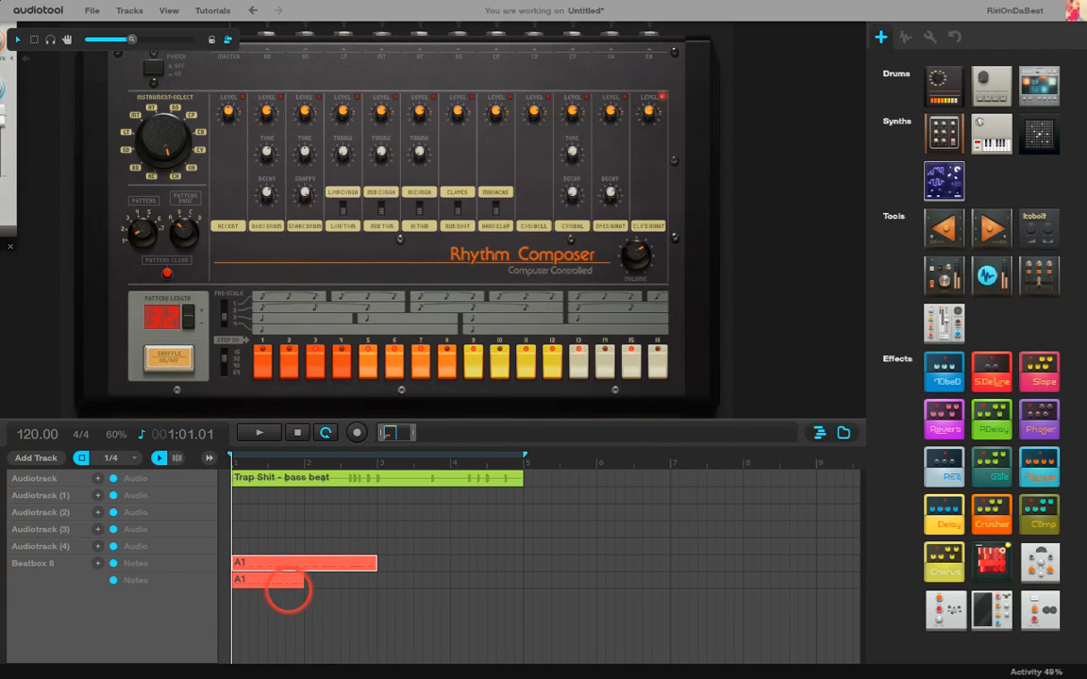
left_click_drag(282, 579, 429, 564)
mouse_move(400, 676)
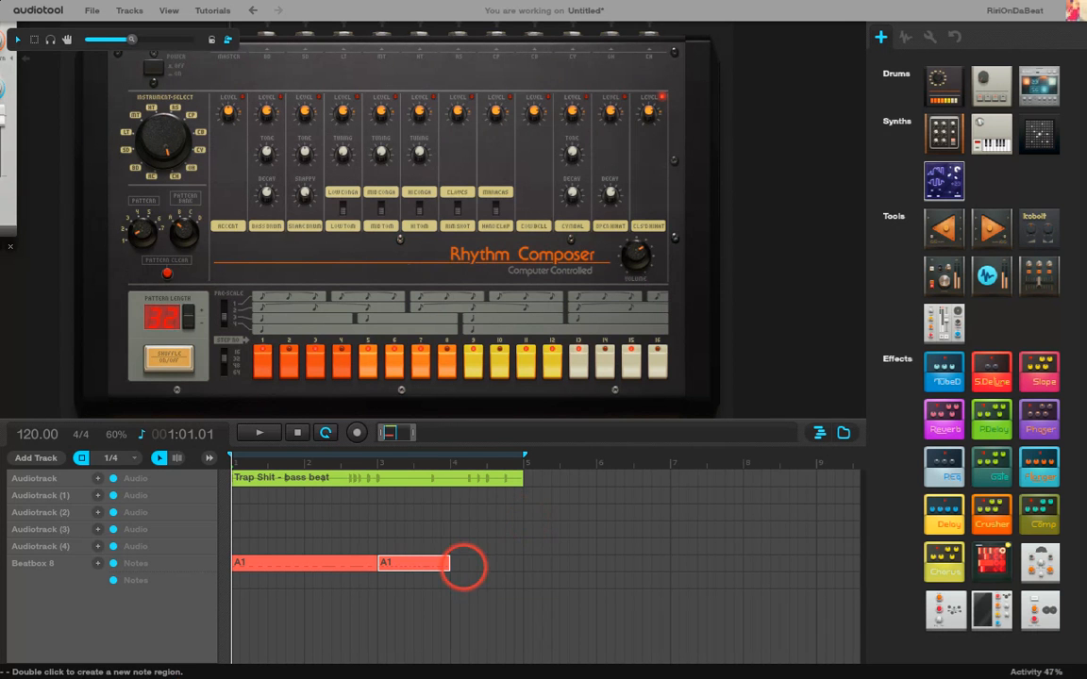
left_click_drag(449, 563, 518, 563)
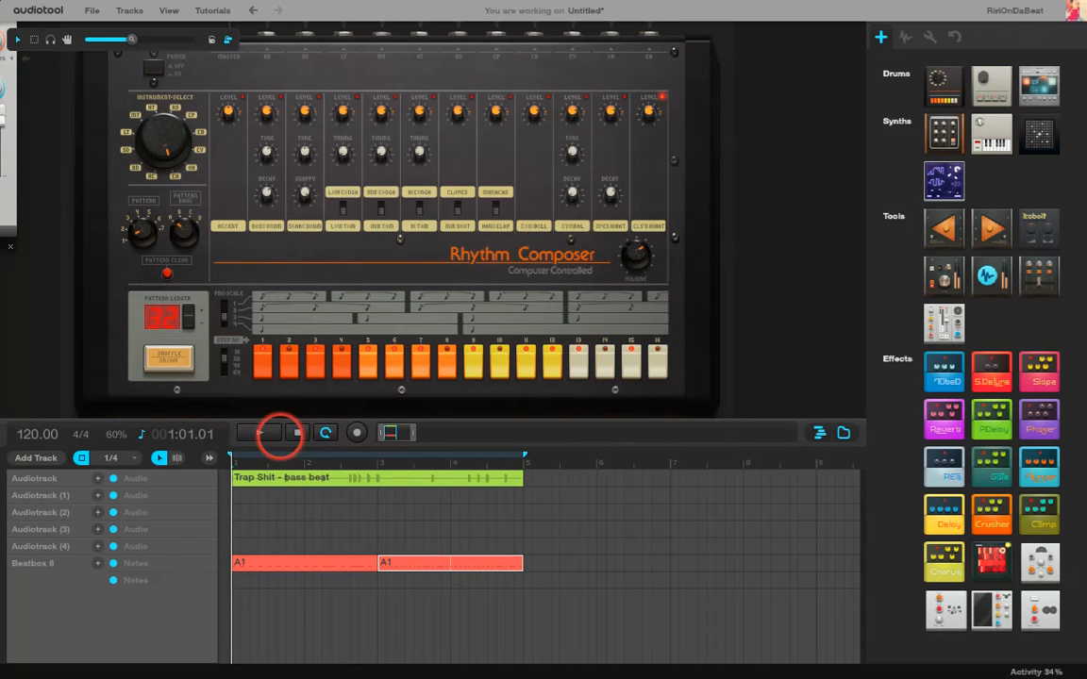
Switch the Beatbox 8 to an empty 16-step pattern, playing the arrangement before and after the change.
left_click(260, 433)
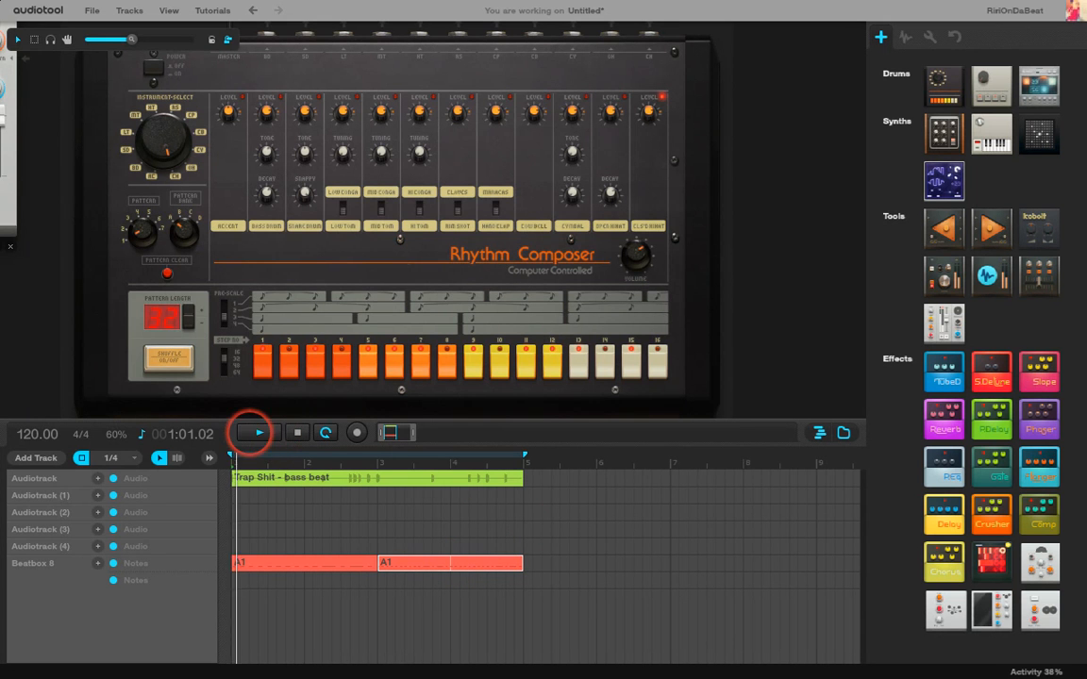
left_click(297, 433)
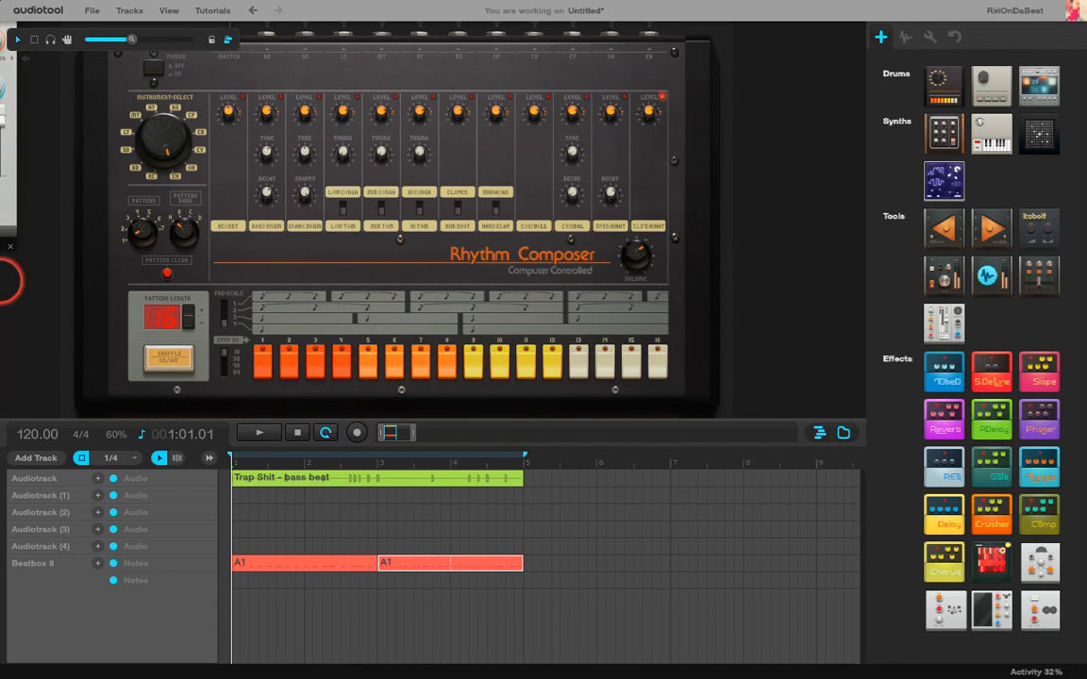
left_click(257, 433)
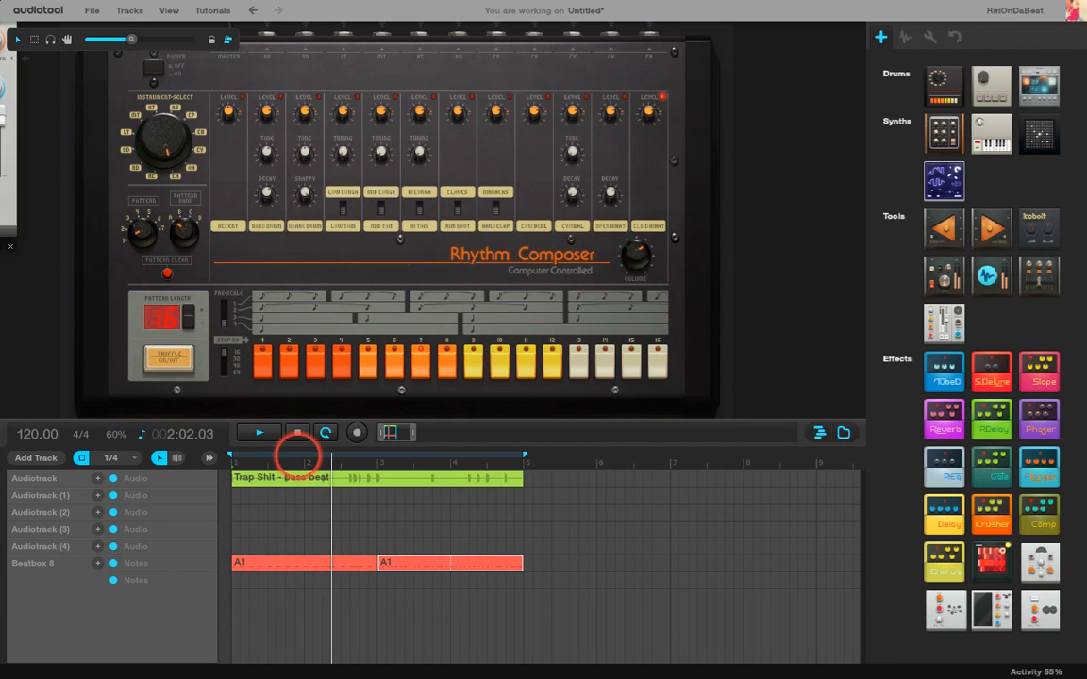
left_click(297, 432)
Extend the first hi-hat region to bar 5 and split the second one, placed on the lane below, at its repeat.
left_click_drag(431, 563, 505, 563)
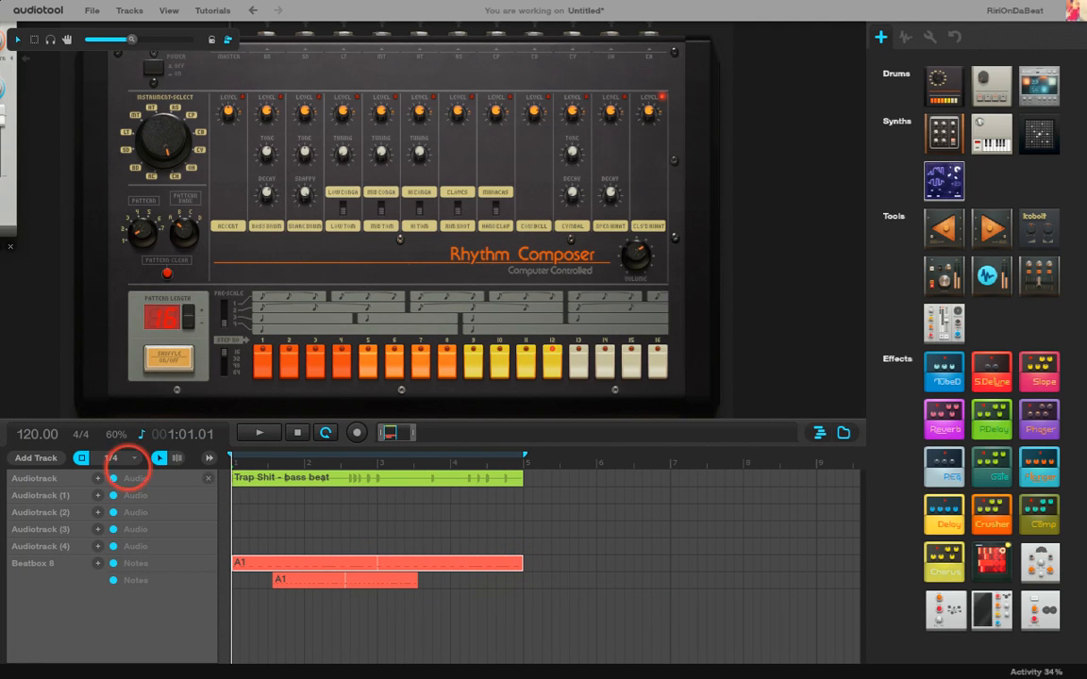
left_click(174, 457)
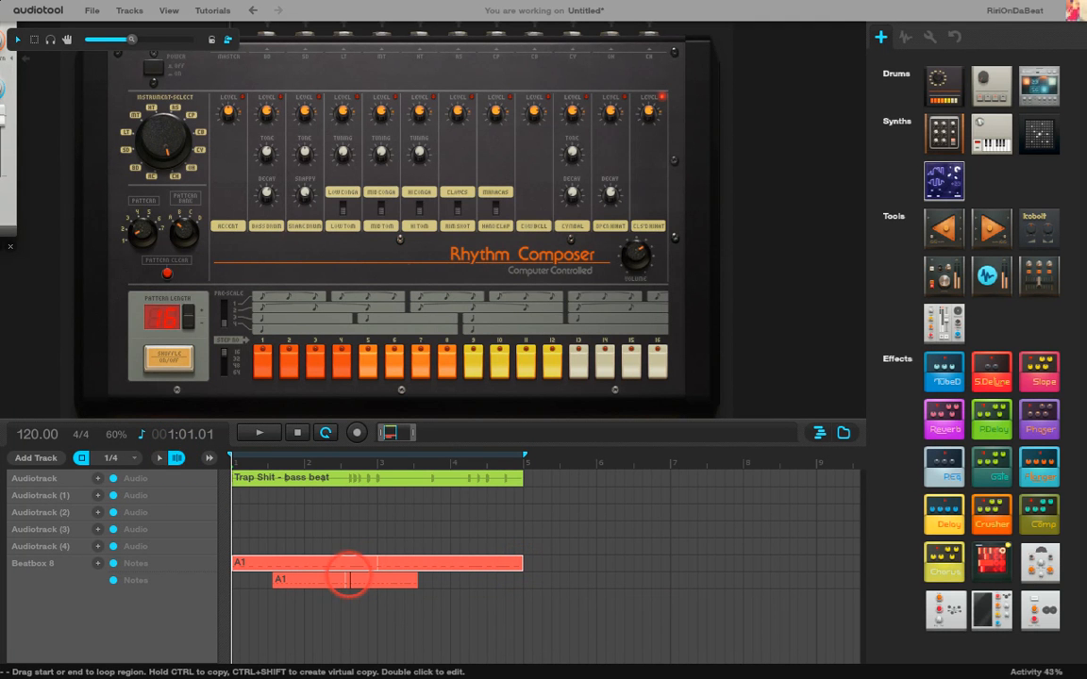
left_click(345, 579)
left_click(160, 458)
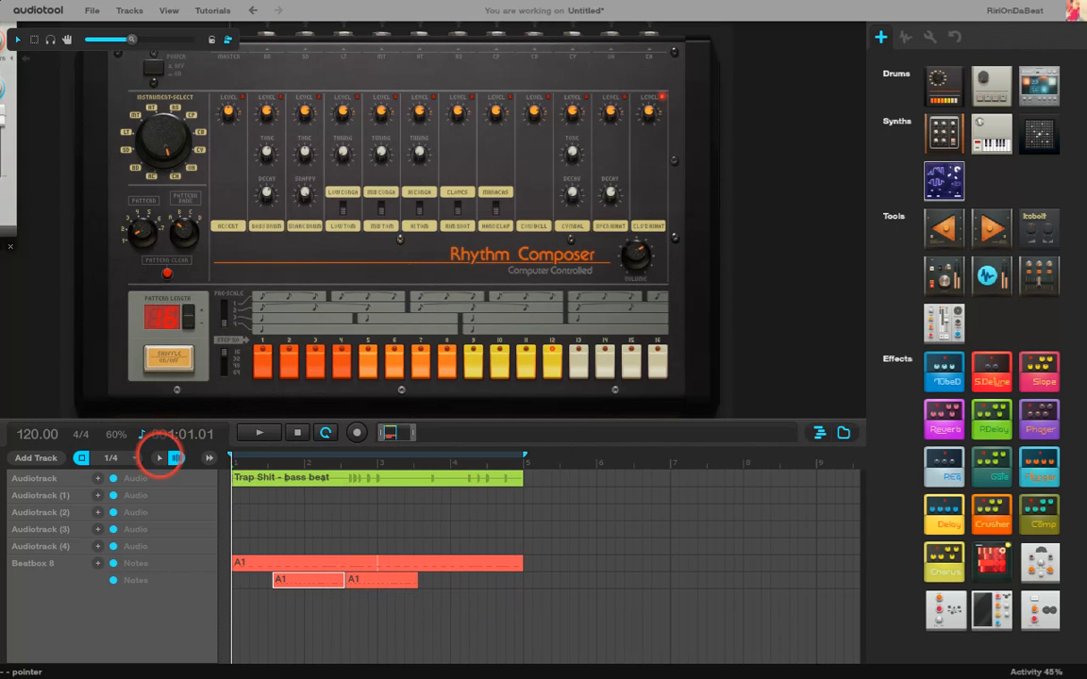
Move the two split pieces onto the Beatbox 8 track, starting about midway through bar 1 and midway through bar 3.
left_click(309, 577)
left_click_drag(309, 578, 309, 563)
left_click_drag(377, 583, 449, 568)
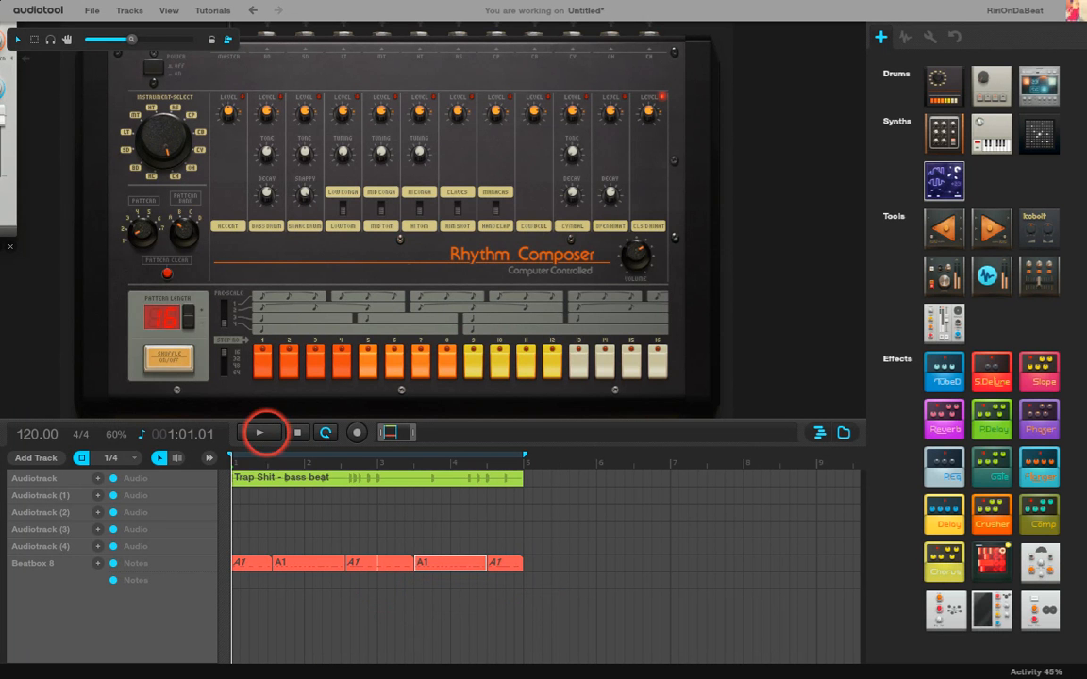
Play the arrangement, turn off looping, and play it again past bar 5 before stopping.
left_click(255, 436)
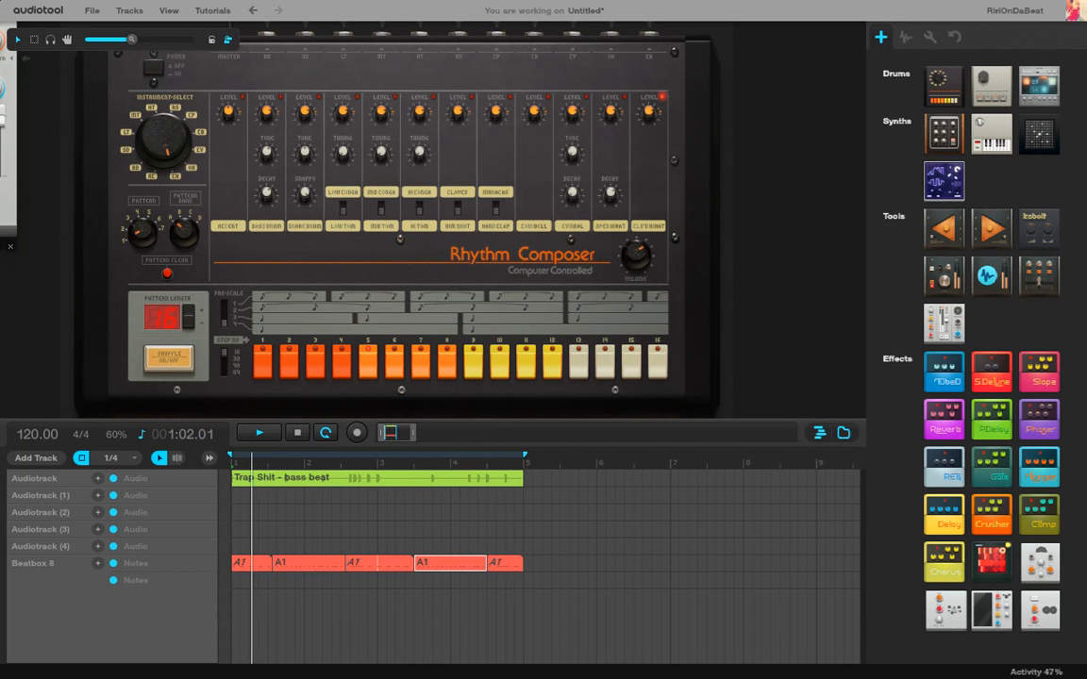
left_click(296, 432)
mouse_move(267, 193)
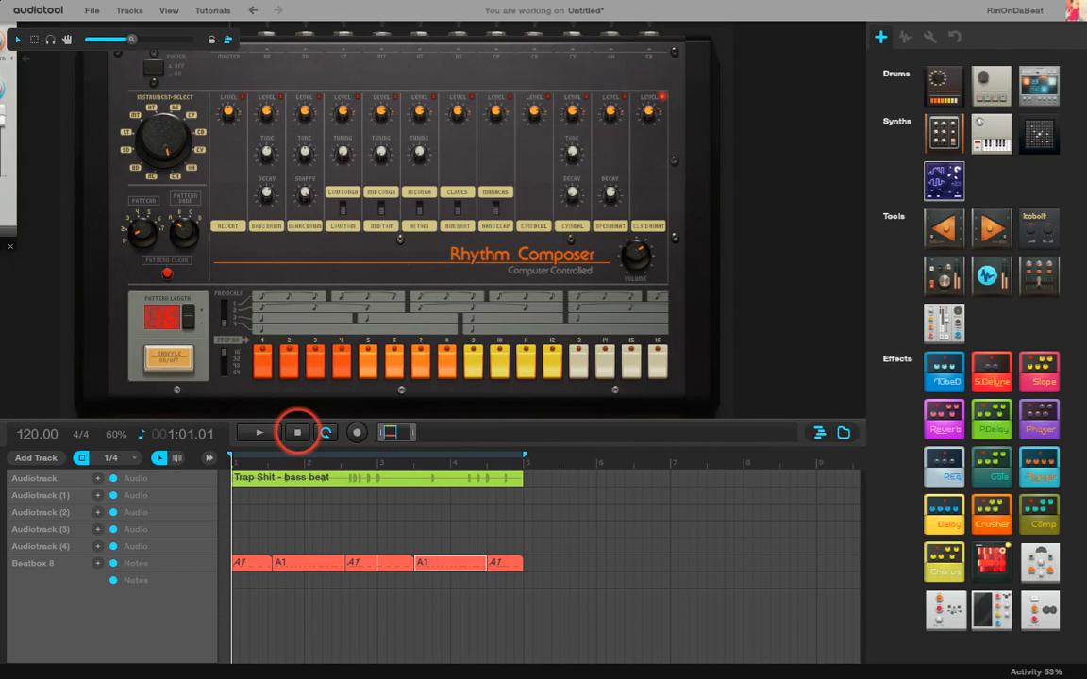
left_click(325, 432)
left_click(260, 433)
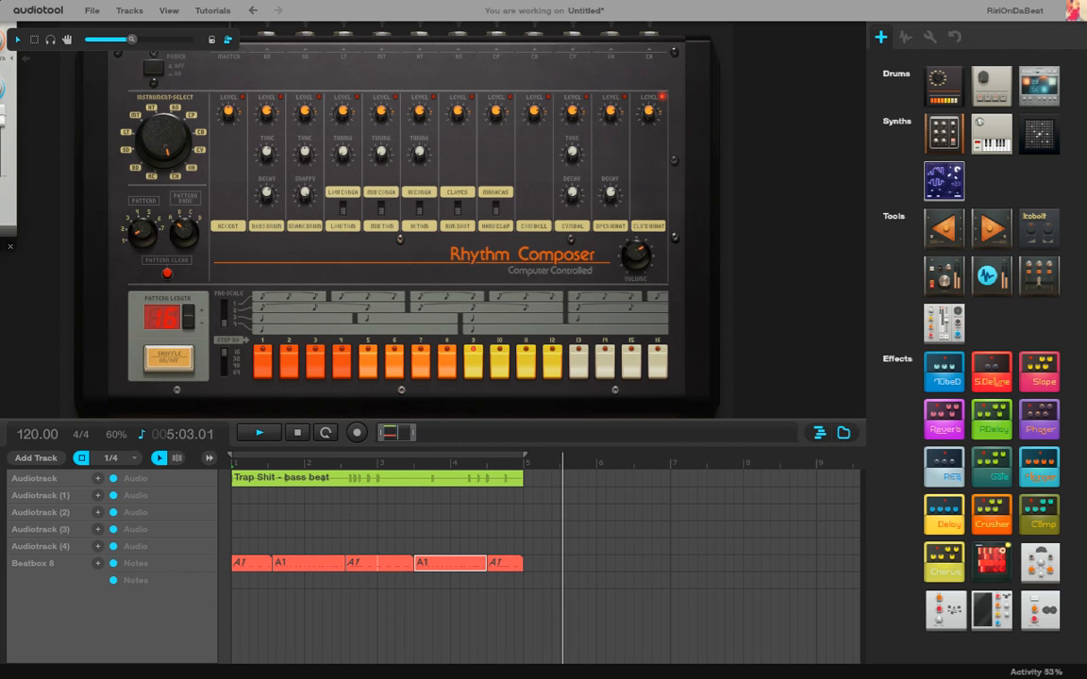
left_click(294, 431)
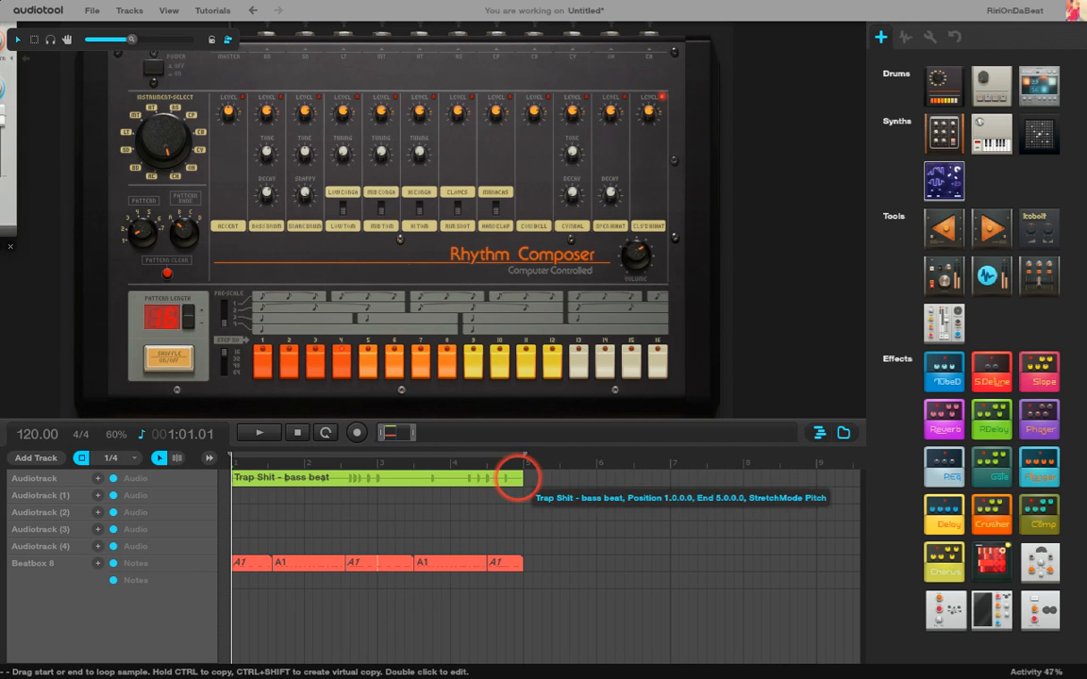
Extend the looped "Trap Shit - bass beat" clip so it ends at bar 17.
left_click_drag(522, 476, 778, 477)
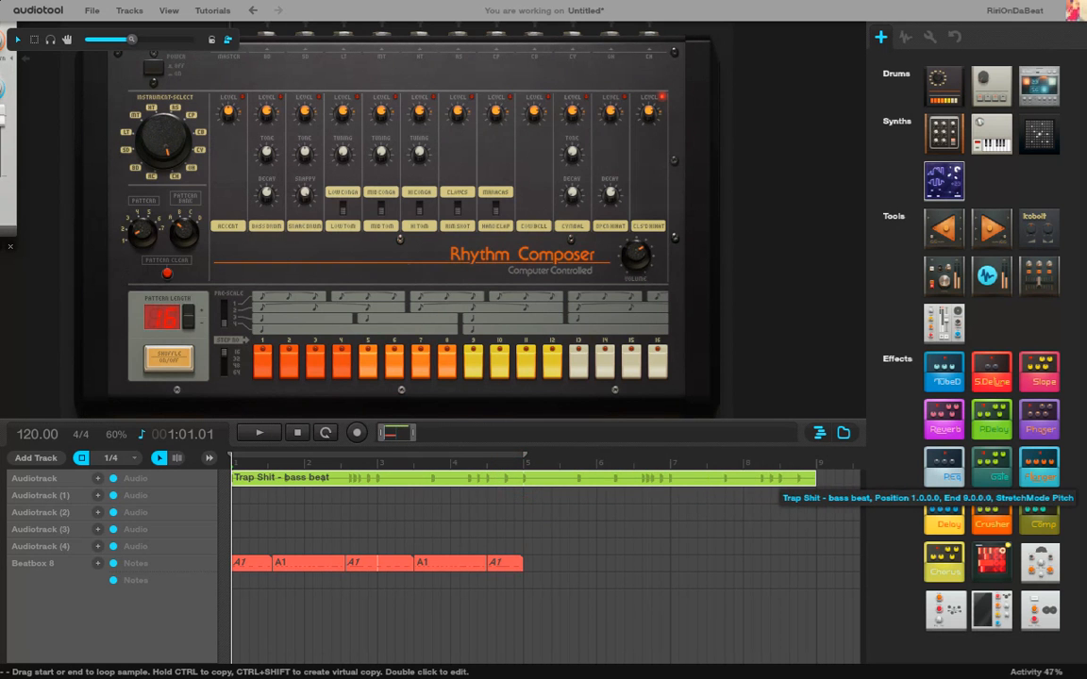
left_click_drag(416, 432, 441, 432)
left_click_drag(533, 478, 766, 478)
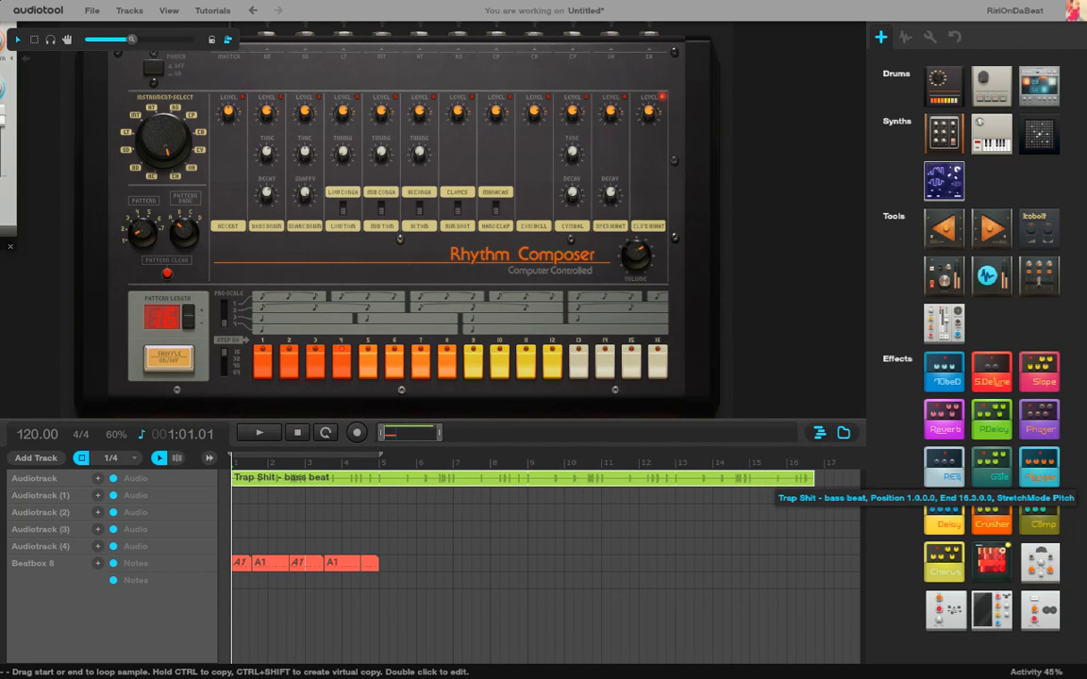
left_click_drag(843, 479, 855, 479)
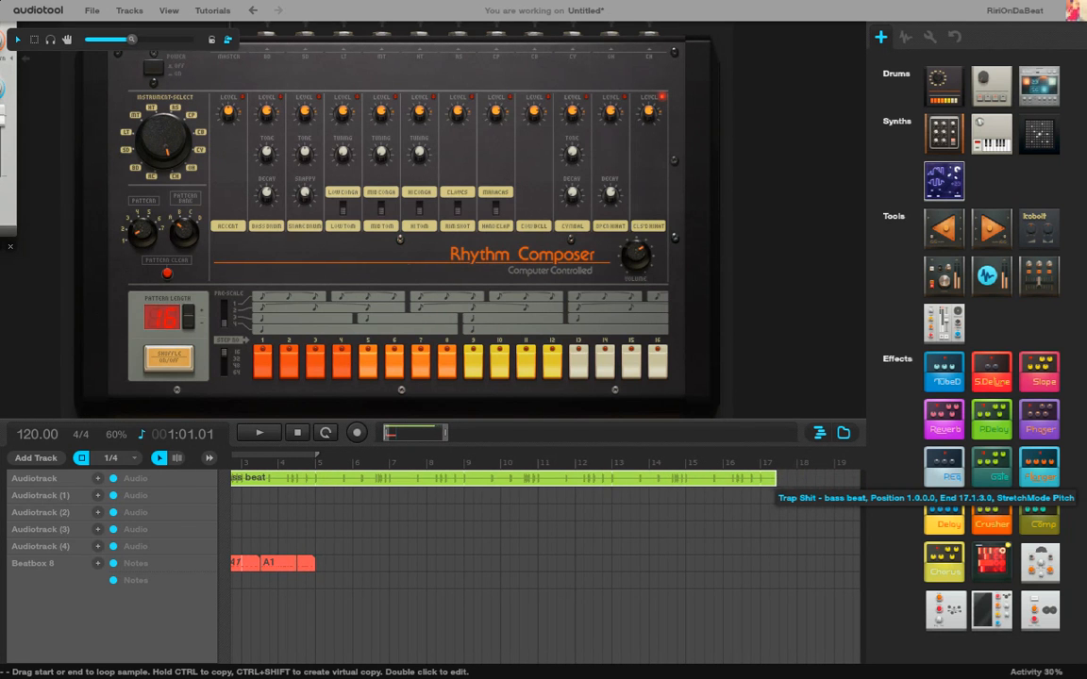
left_click_drag(766, 478, 761, 478)
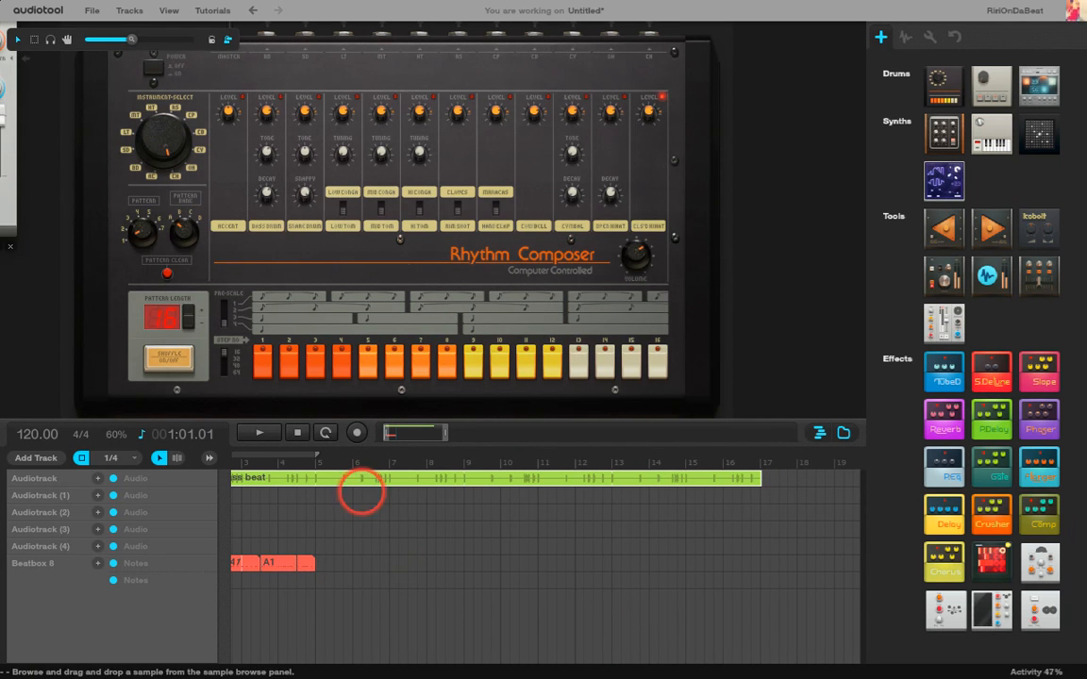
Merge all the Beatbox 8 note regions into one and extend the merged region to about bar 17.
left_click_drag(428, 427, 422, 427)
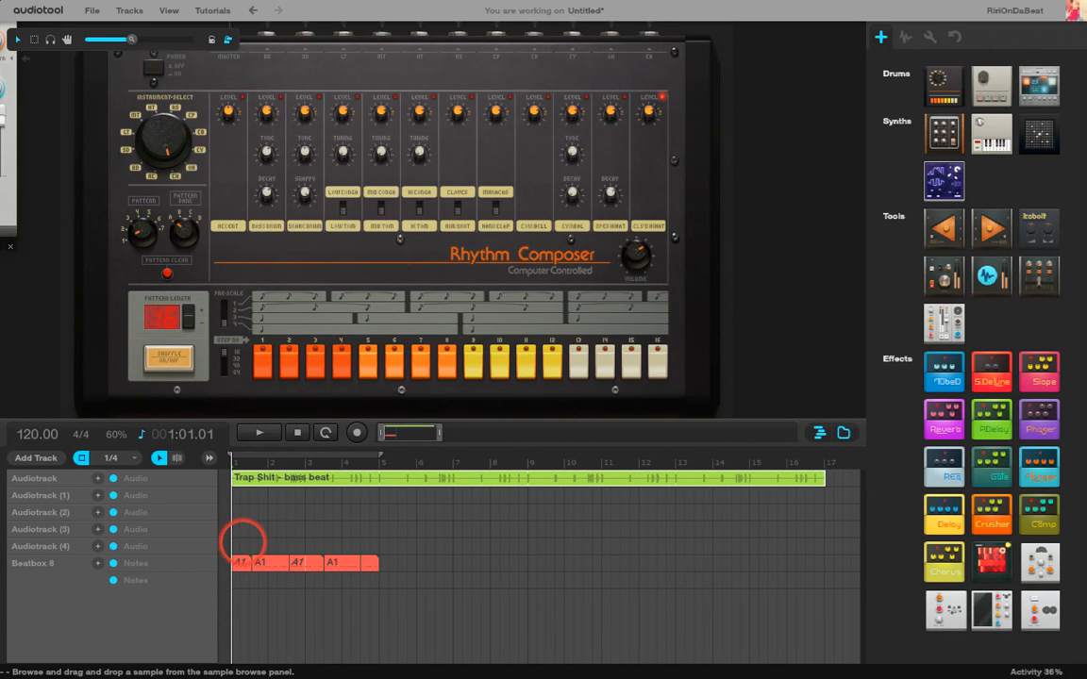
left_click_drag(243, 543, 382, 575)
right_click(361, 564)
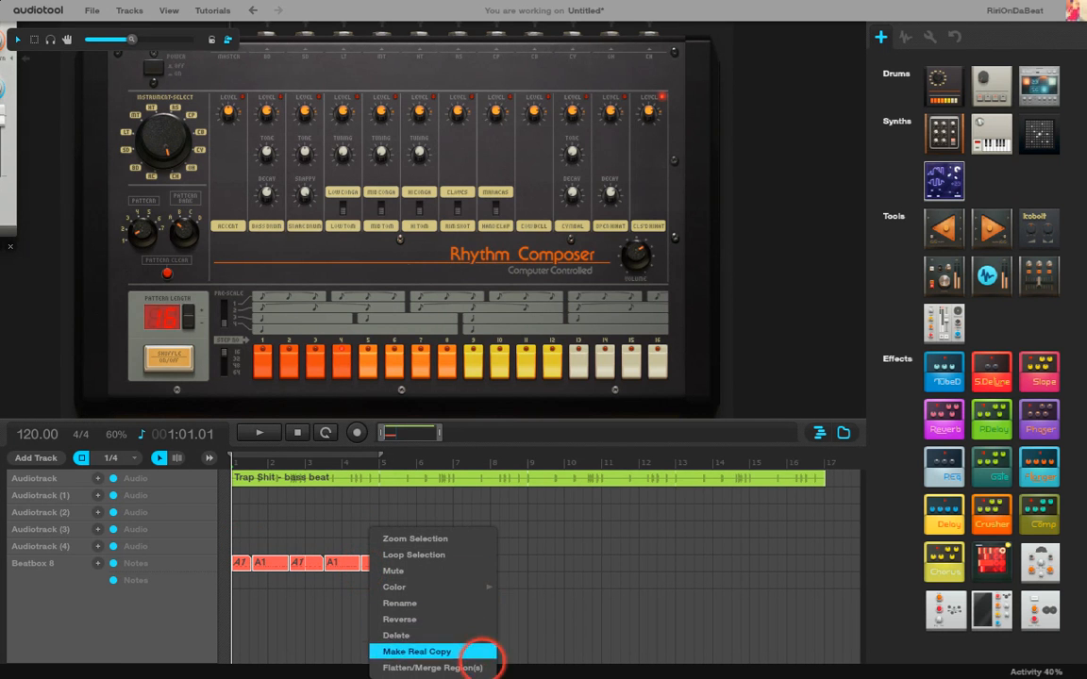
left_click(432, 667)
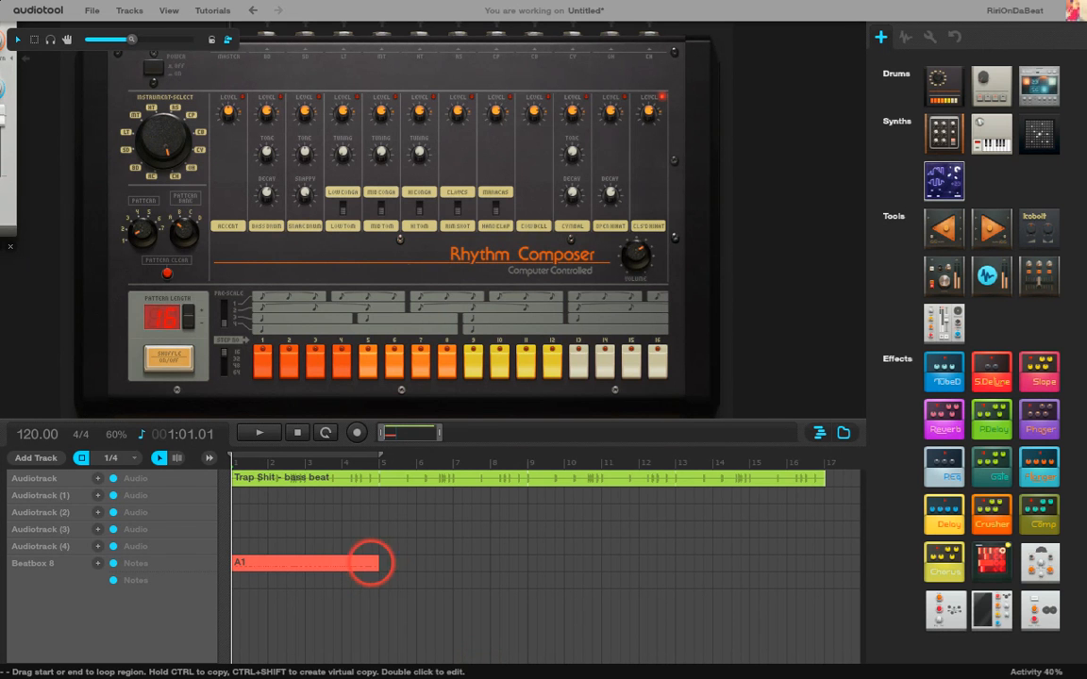
left_click_drag(381, 562, 817, 563)
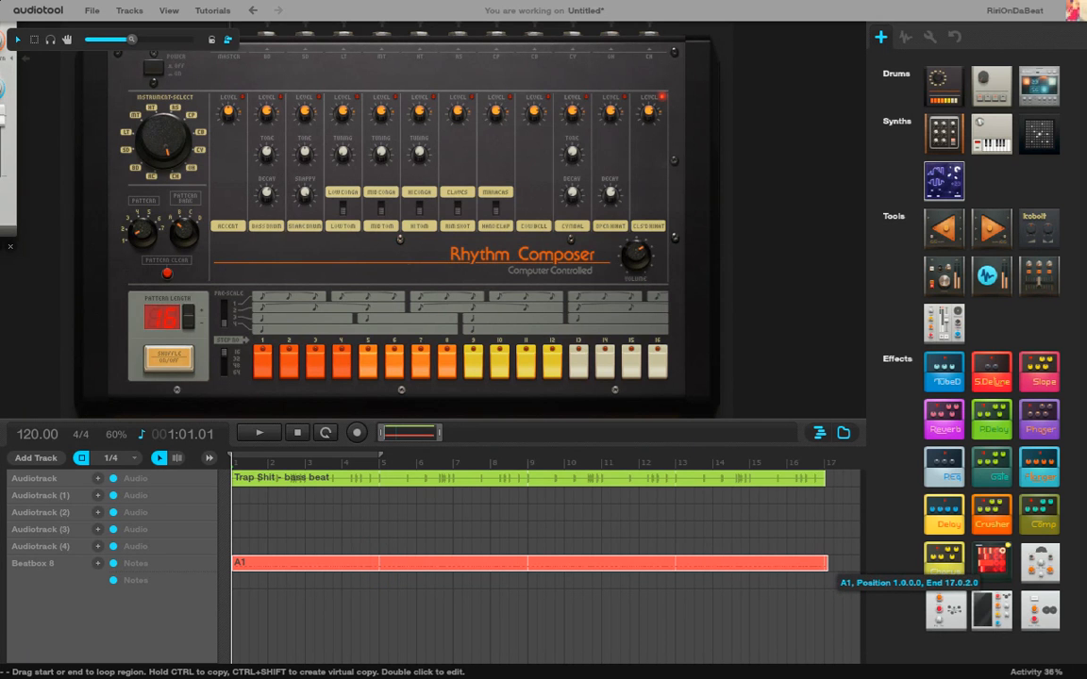
Adjust the end of the Beatbox 8 region to about bar 17, and play the arrangement past bar 9 before stopping.
left_click_drag(824, 563, 824, 563)
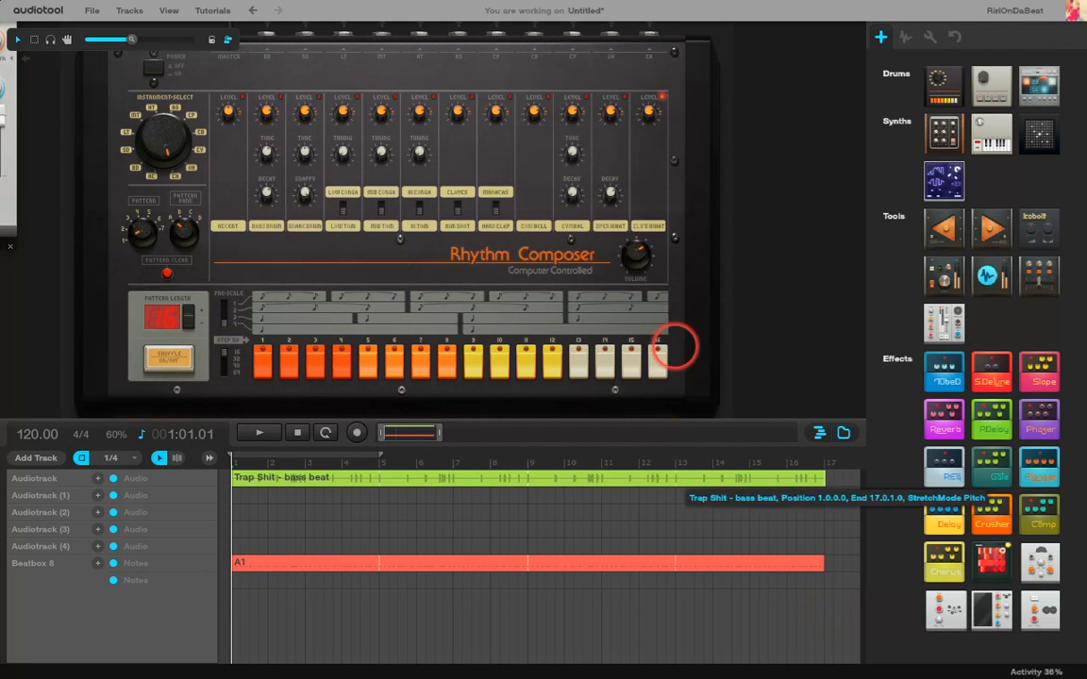
left_click(259, 432)
mouse_move(510, 667)
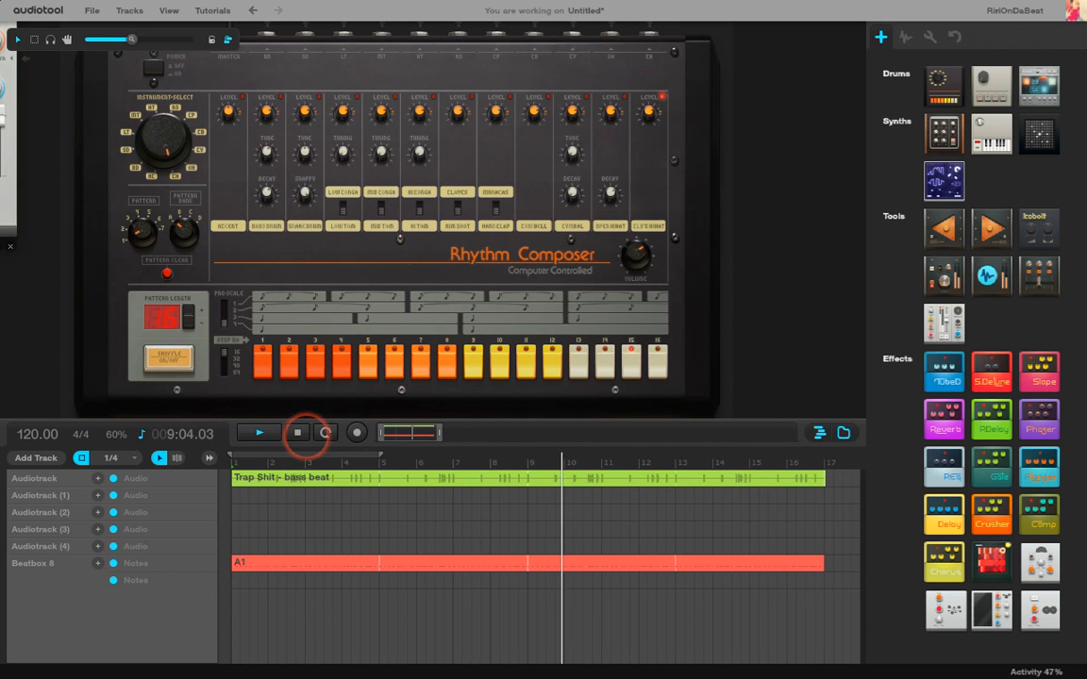
left_click(297, 433)
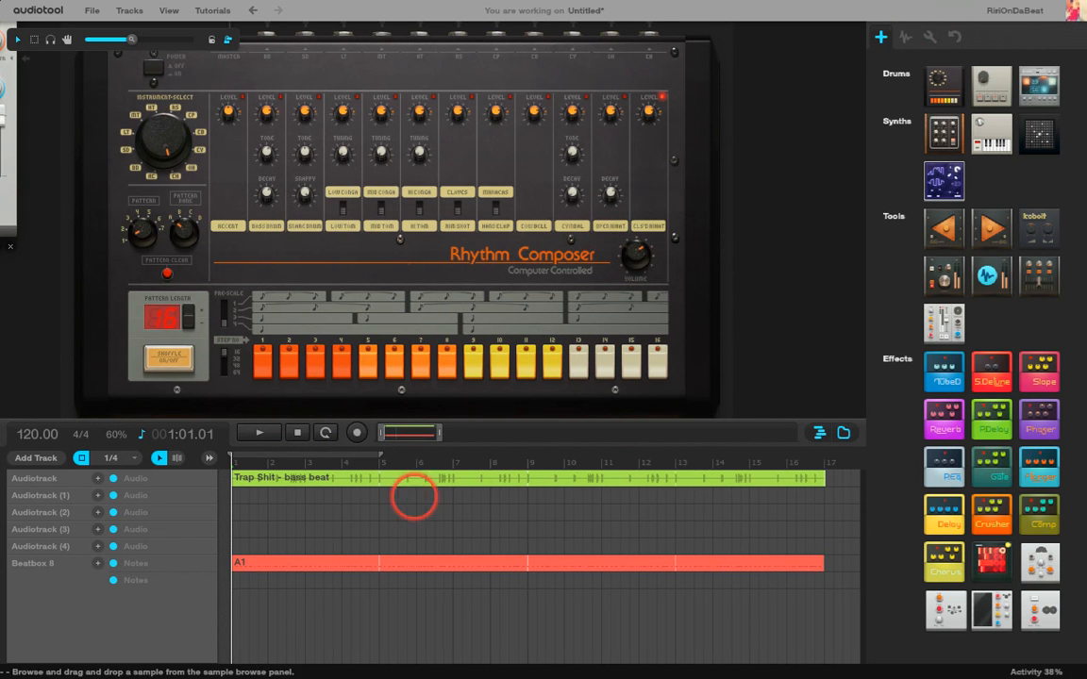
Open the samples used in this track and audition "isaiahrapbeats TRIP BASS1" and "Trap Shit - bass beat".
left_click_drag(420, 432, 437, 432)
left_click(905, 36)
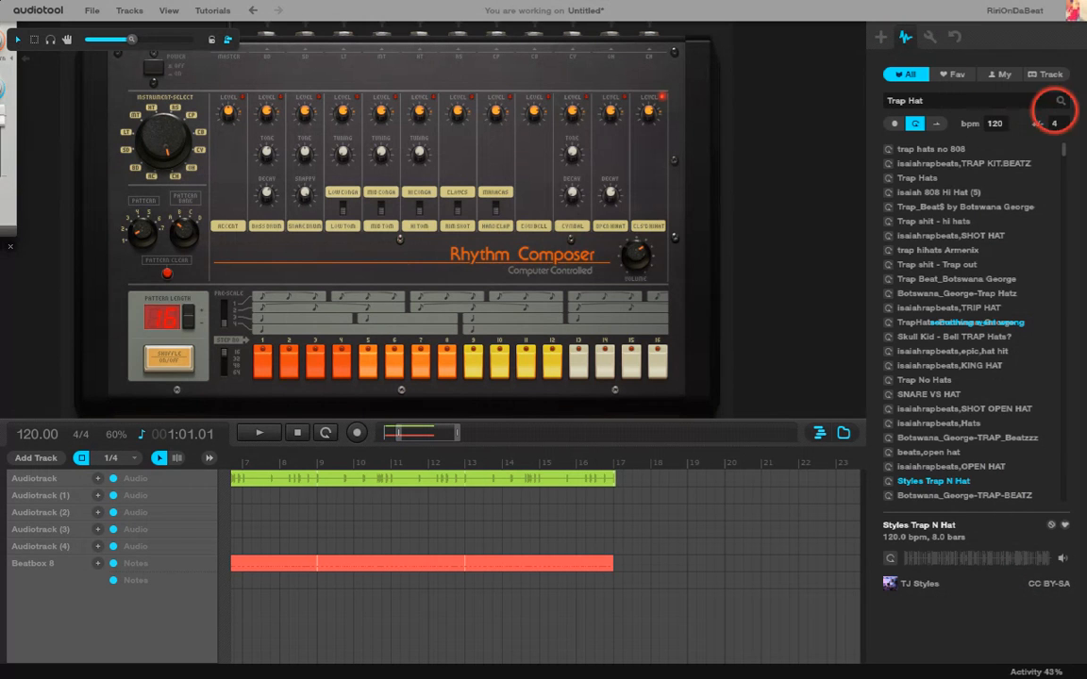
left_click(1041, 73)
left_click(888, 110)
left_click(887, 125)
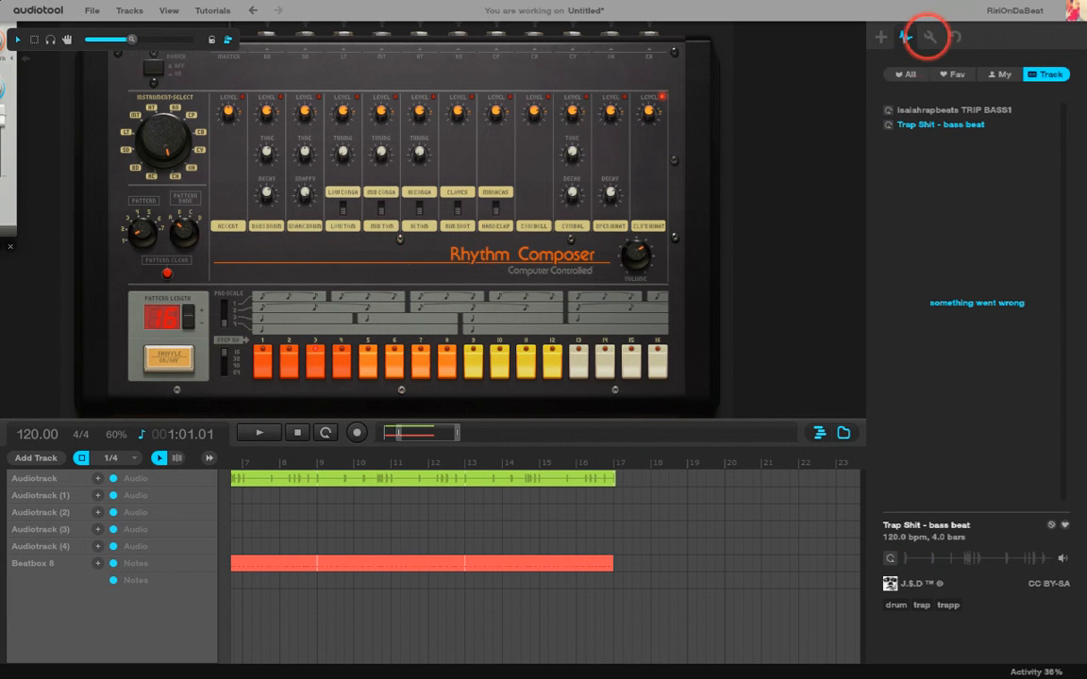
Search all samples for "Trap Bass" and place "Trap Shit - bass drum with snare" on Audiotrack (1) at bar 17, right after the bass beat clip.
left_click(904, 73)
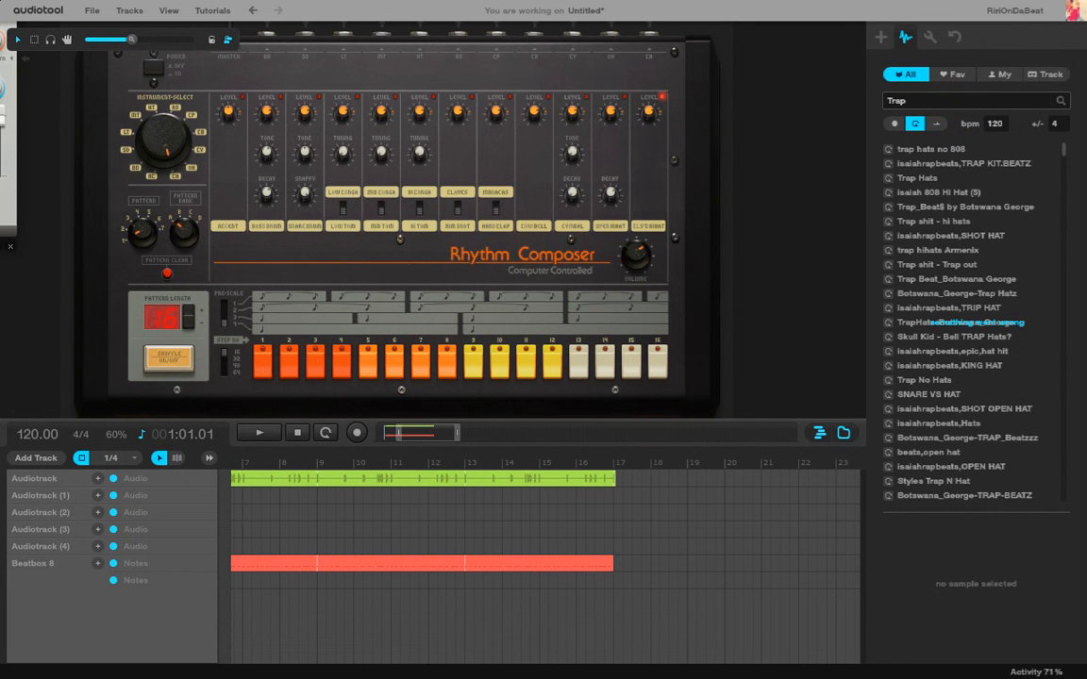
type("ss")
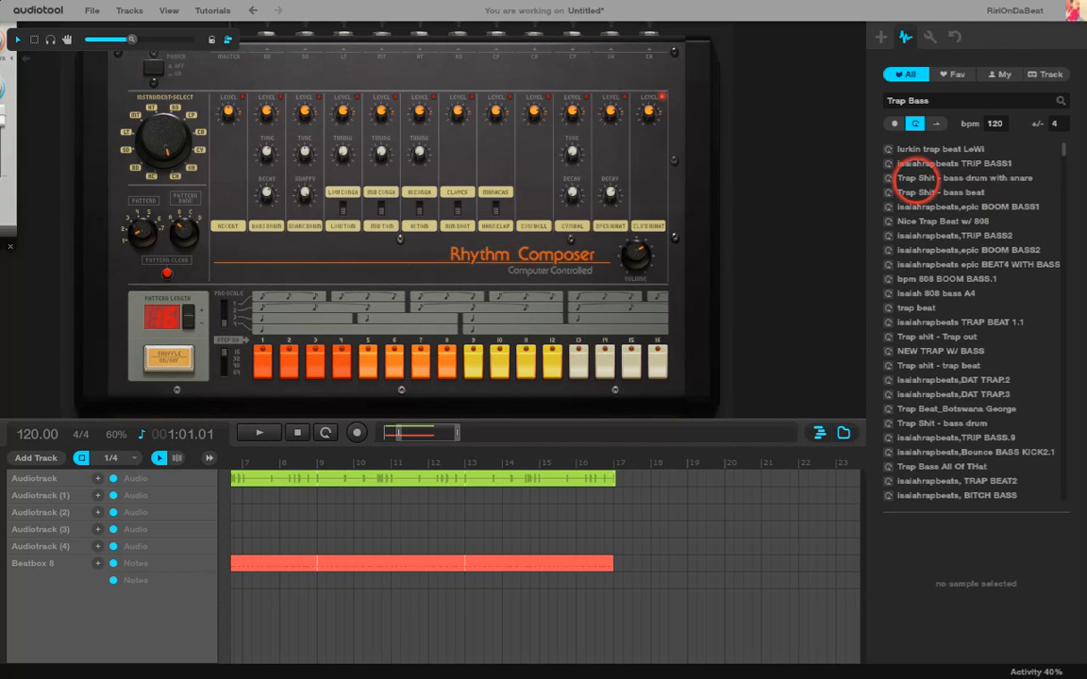
left_click(887, 179)
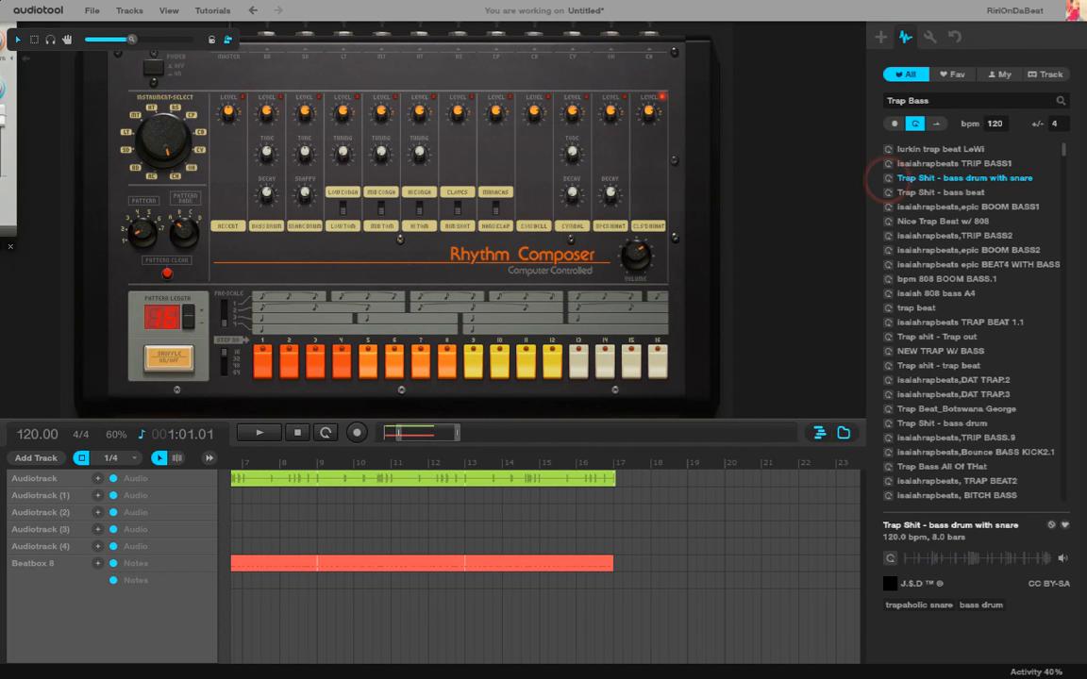
left_click_drag(932, 181, 630, 495)
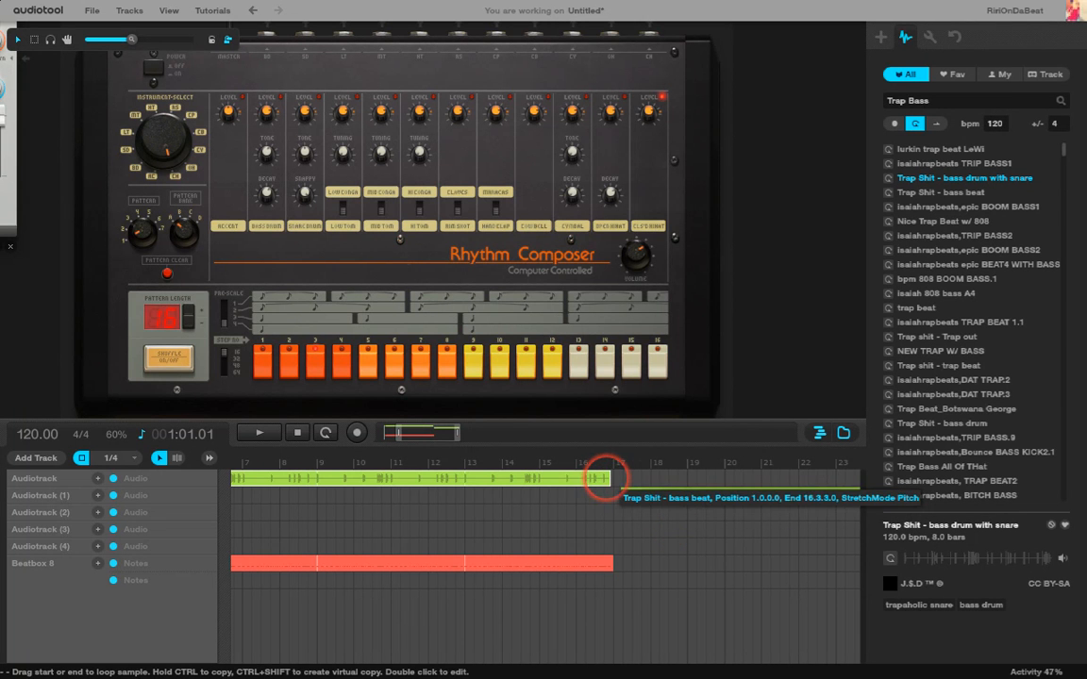
left_click_drag(603, 479, 643, 496)
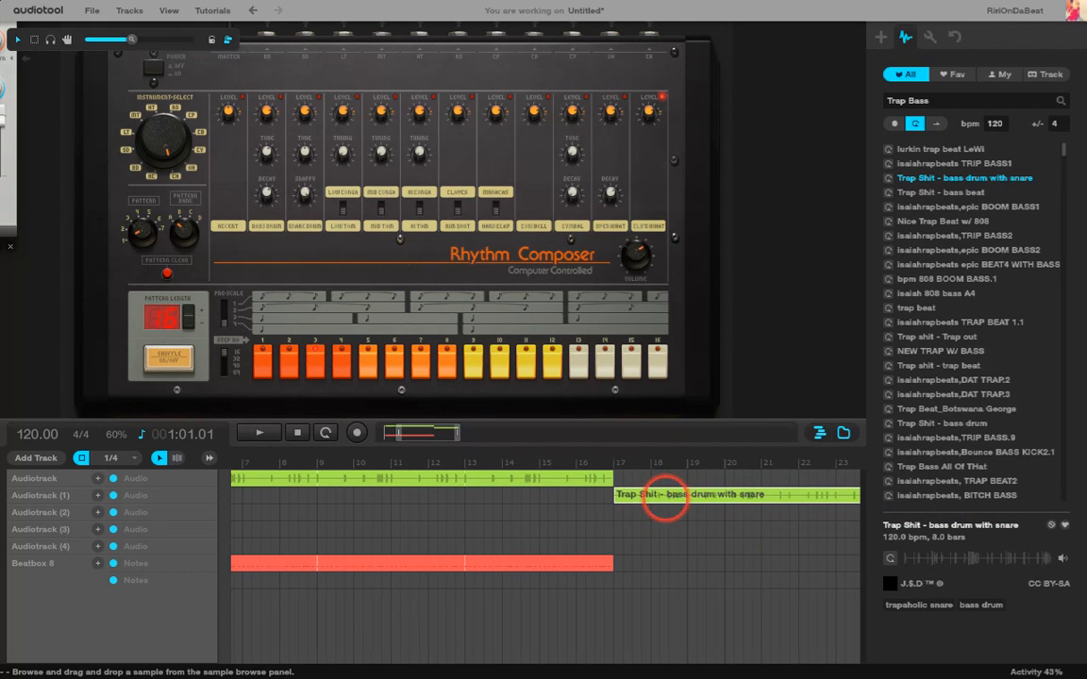
Extend the Beatbox 8 region to bar 25 and play the arrangement past bar 19 before stopping.
left_click_drag(431, 436, 459, 432)
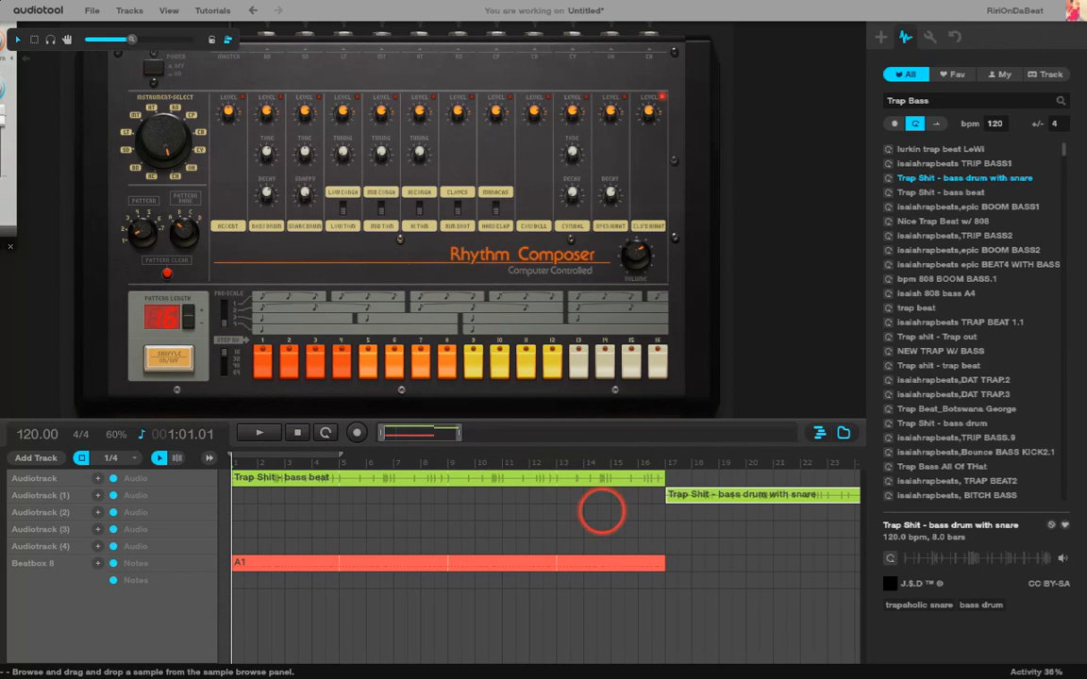
left_click_drag(455, 431, 475, 433)
left_click_drag(566, 562, 758, 564)
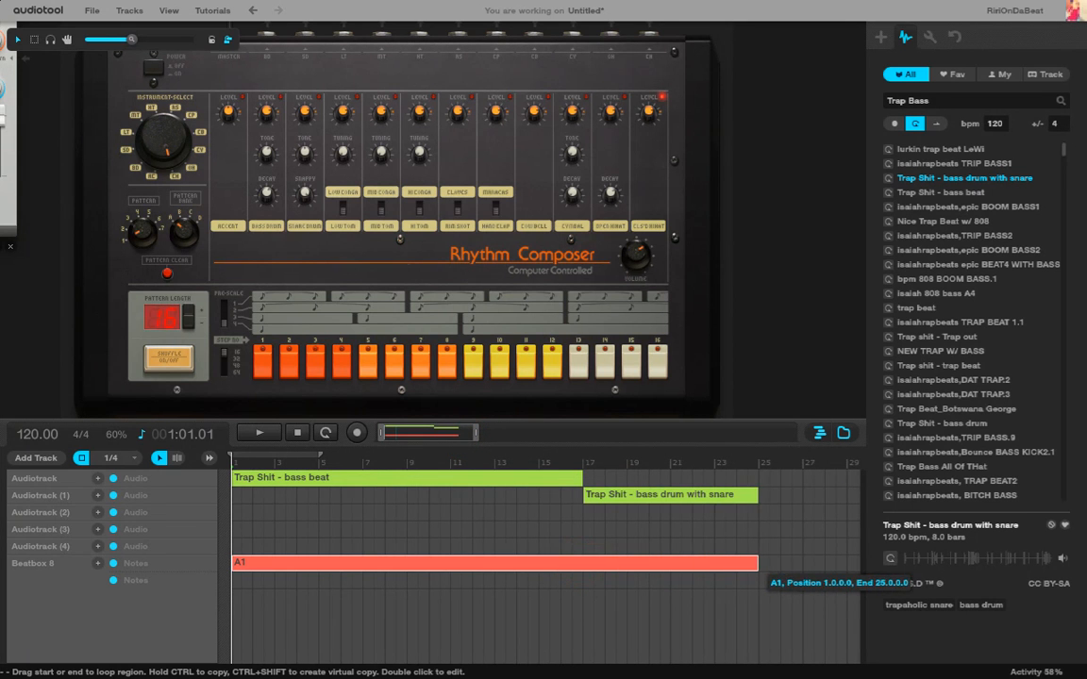
left_click(260, 433)
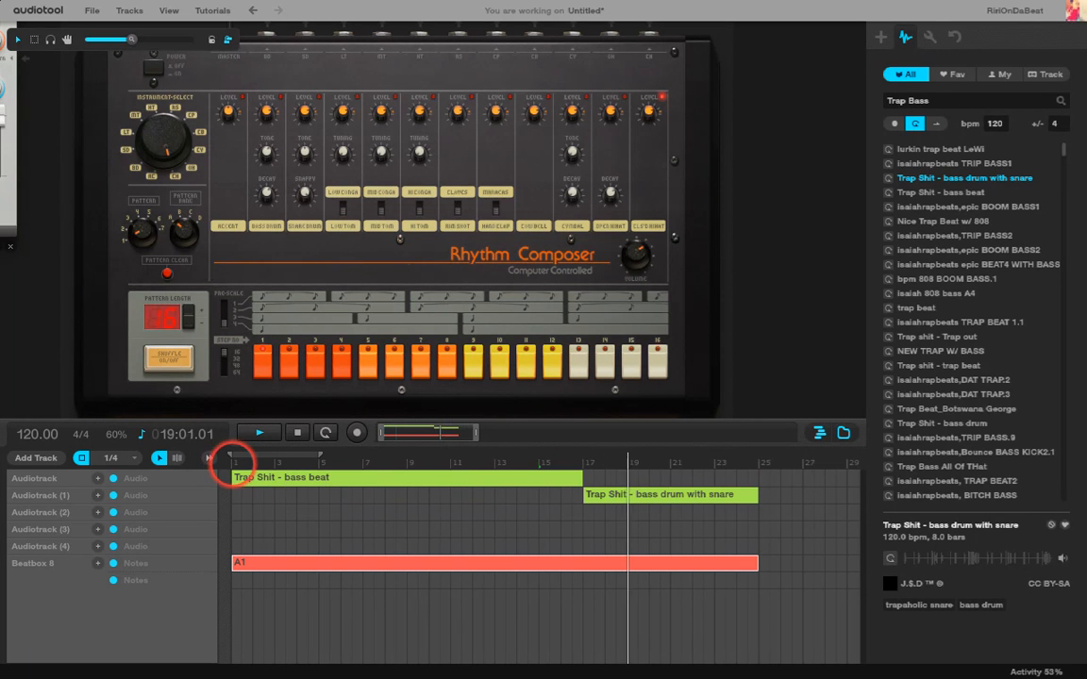
left_click(227, 459)
left_click(296, 432)
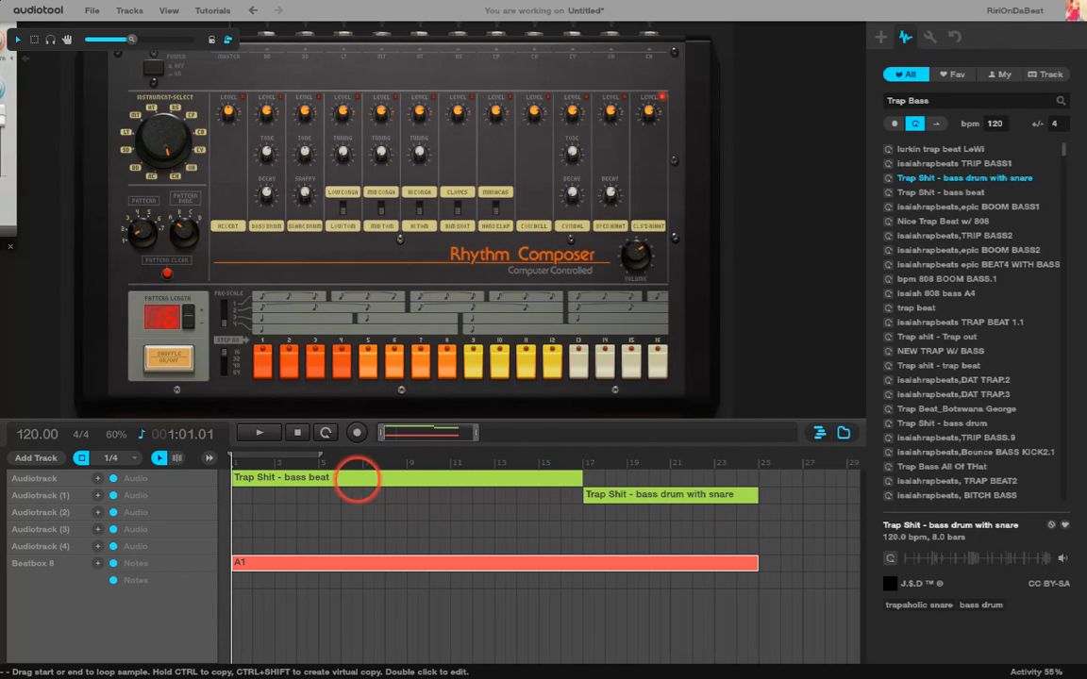
Shorten the "Trap Shit - bass beat" clip to end at bar 9 and move the "bass drum with snare" clip to start there.
left_click_drag(582, 473, 408, 479)
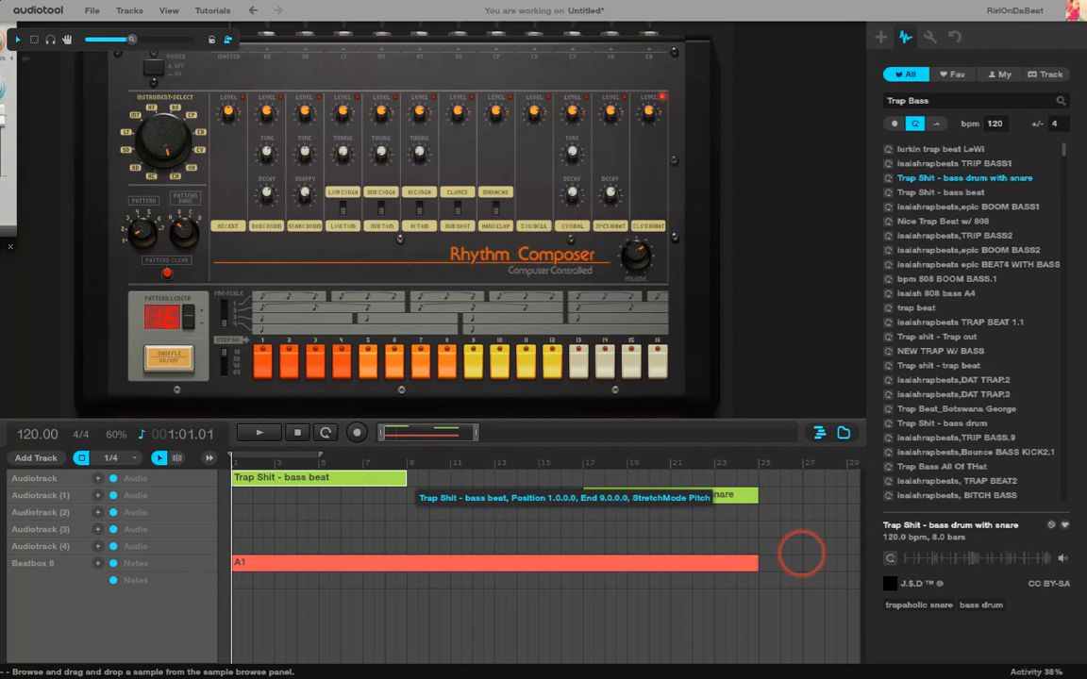
left_click_drag(735, 499, 540, 494)
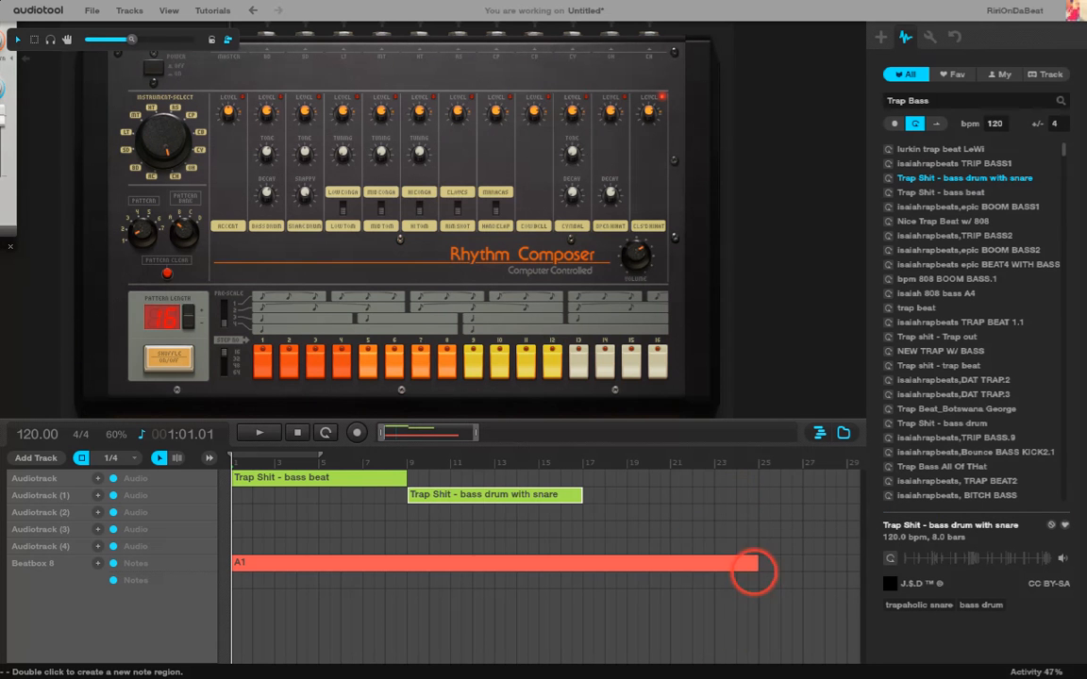
Shorten the Beatbox 8 region to end at bar 17, and play the arrangement past bar 16 before stopping.
left_click_drag(756, 561, 582, 563)
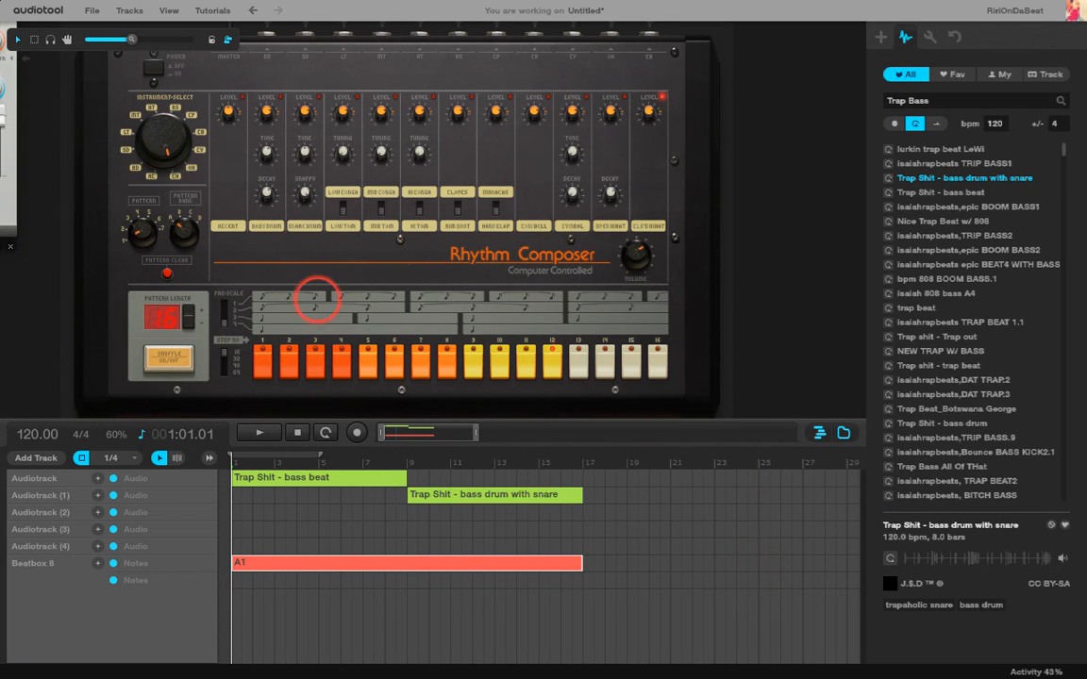
left_click(262, 433)
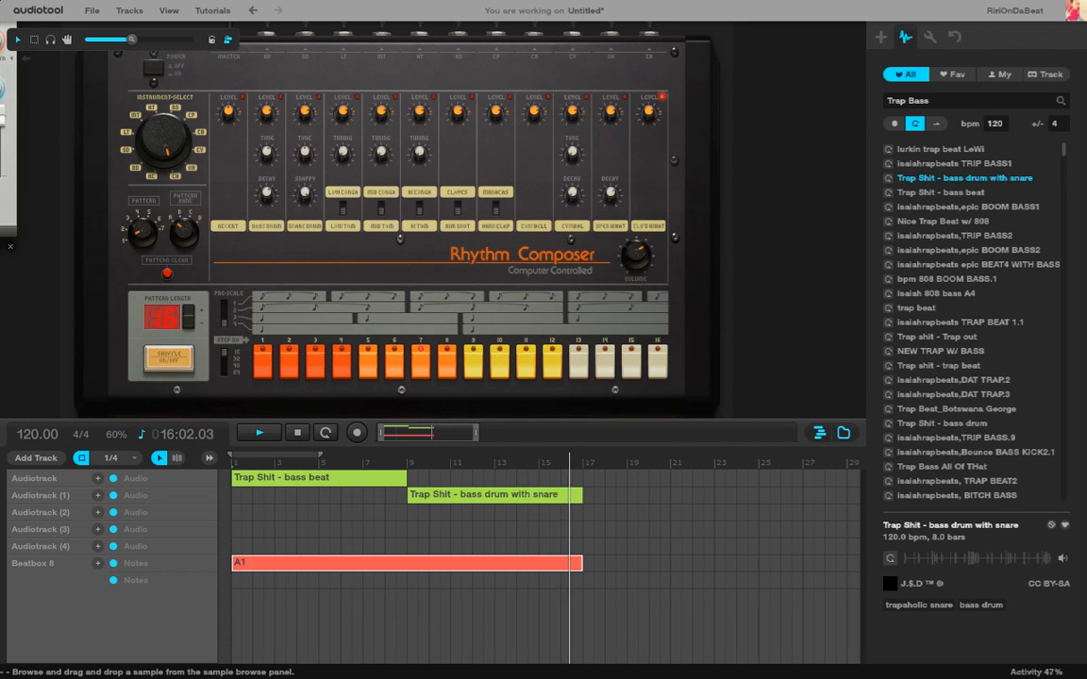
left_click(297, 432)
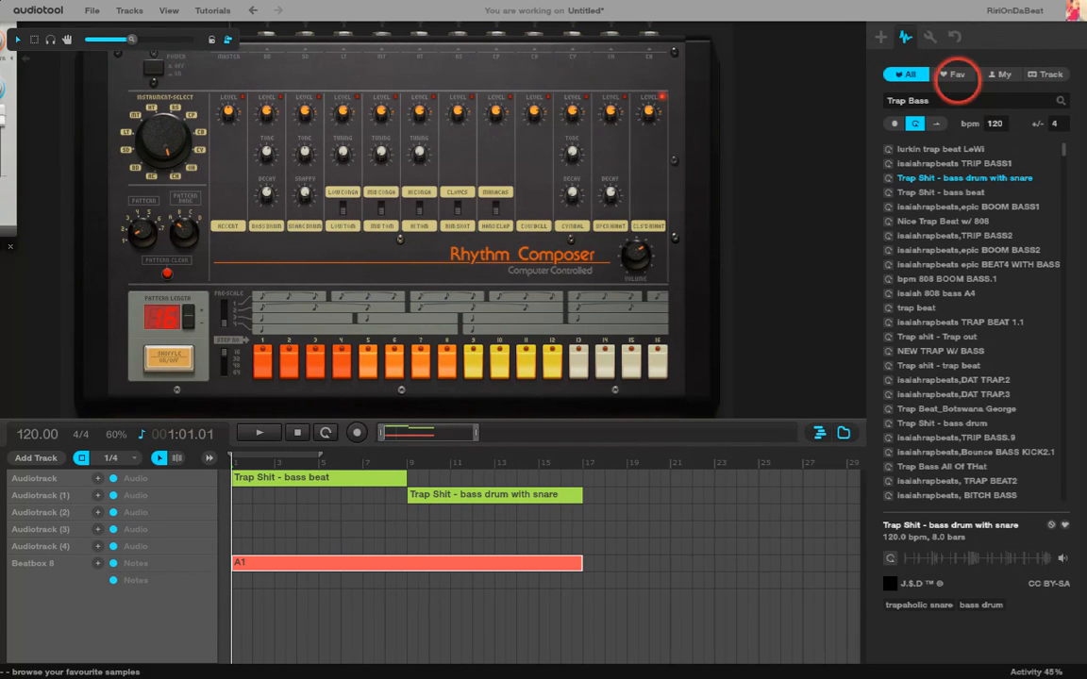
Browse the favourite samples, audition "Singing Sample", and audition "Pizzi Trap SideChain 2" together with the arrangement.
left_click(946, 76)
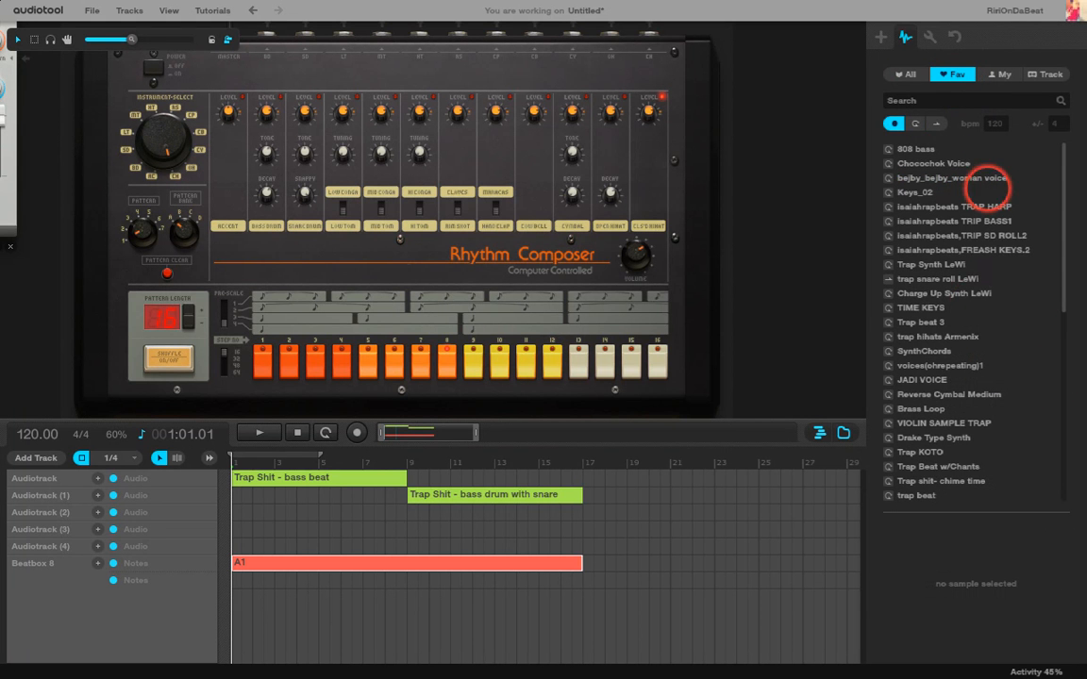
scroll(1031, 368, "down", 5)
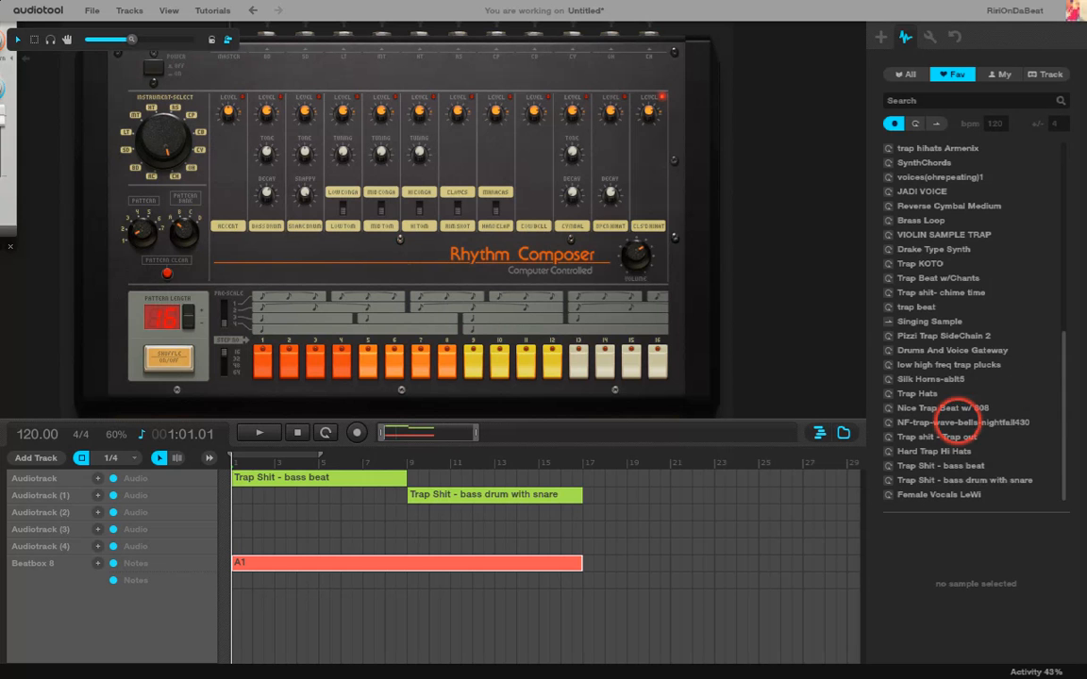
left_click(886, 321)
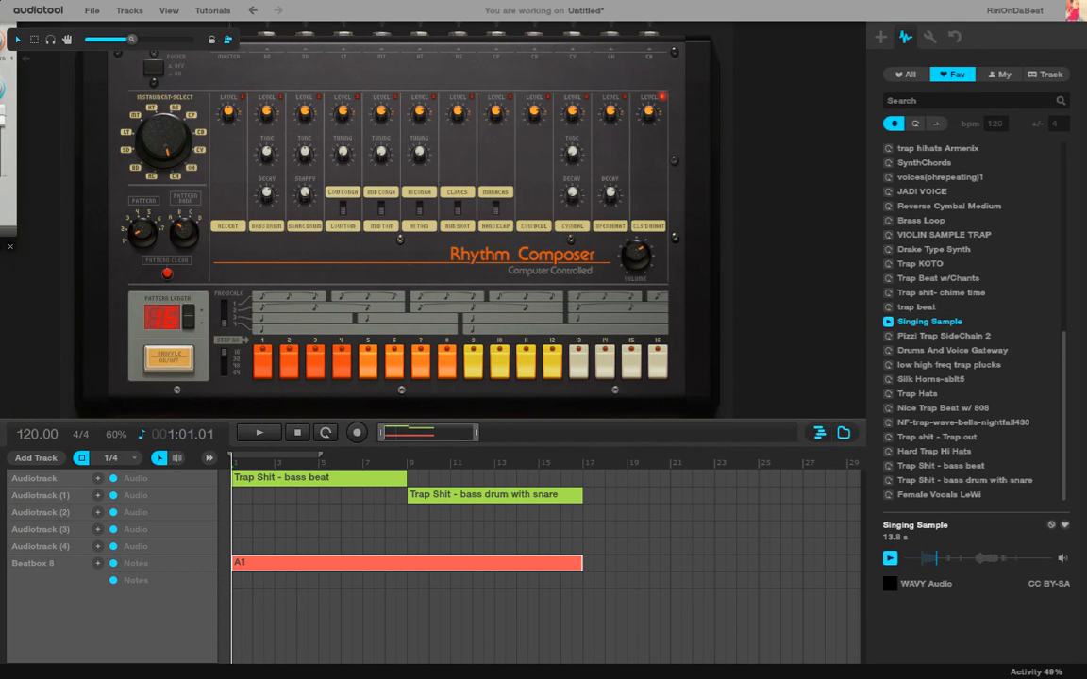
left_click(886, 336)
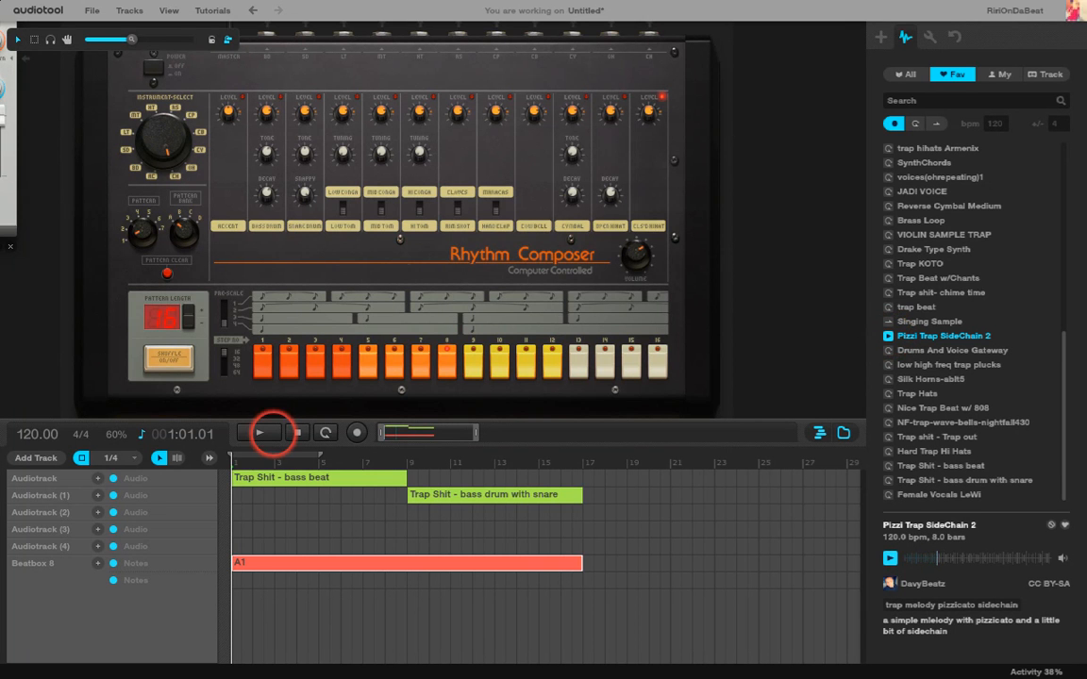
left_click(266, 431)
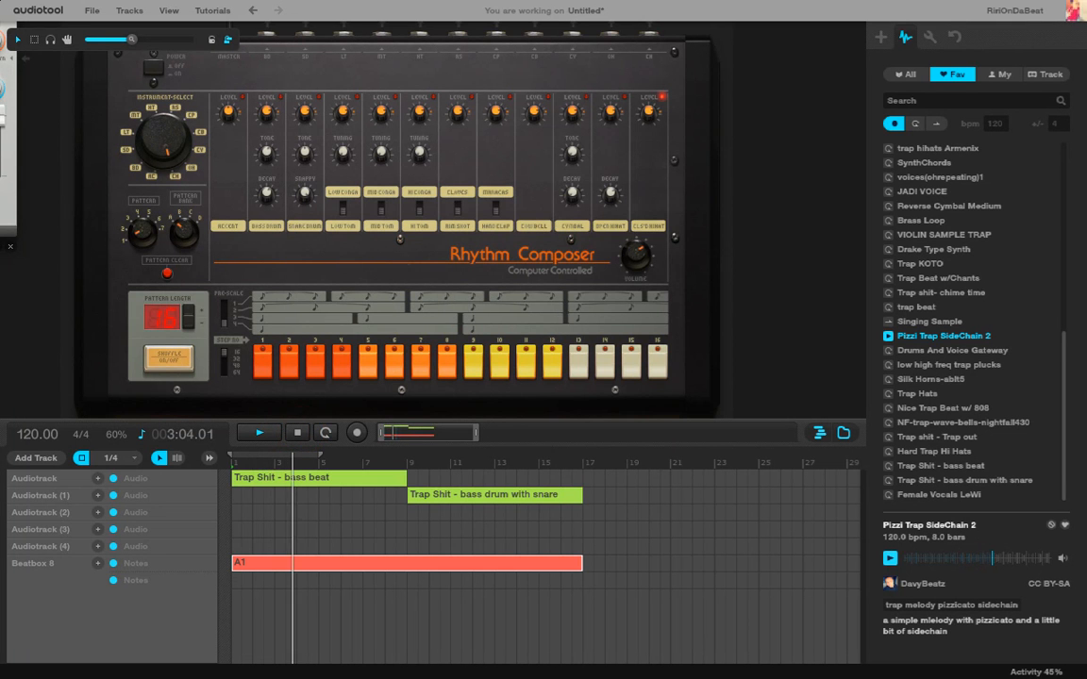
left_click(300, 433)
left_click(889, 337)
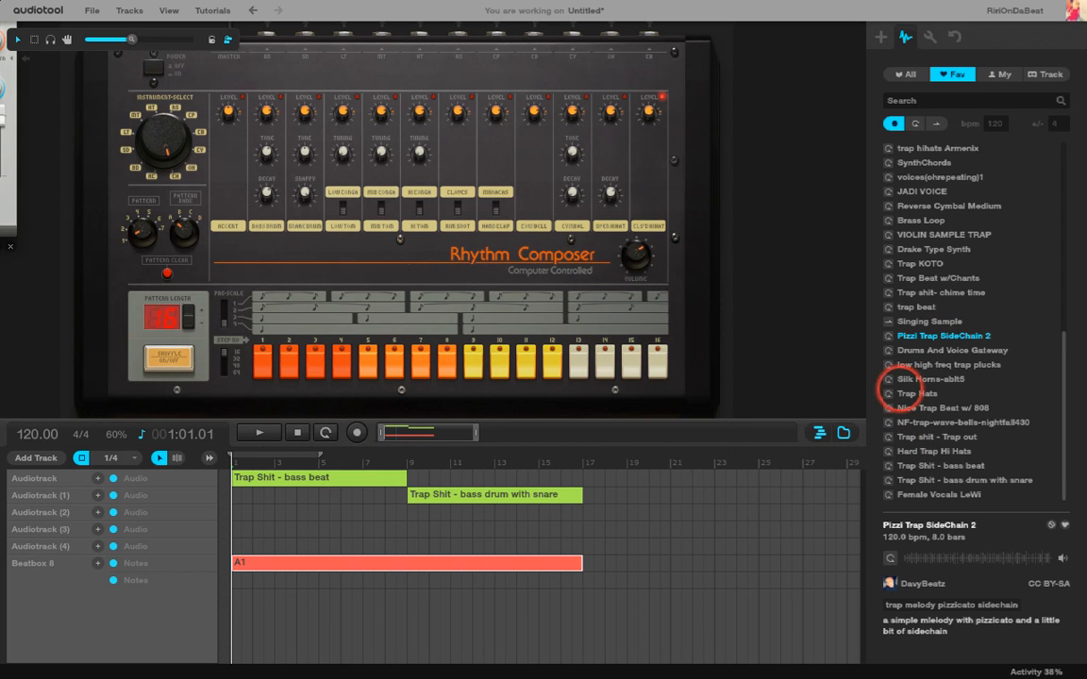
Audition the favourite "Silk Horns-ablt5", and audition "NF-trap-wave-bells-nightfall430" while briefly playing the arrangement.
left_click(887, 379)
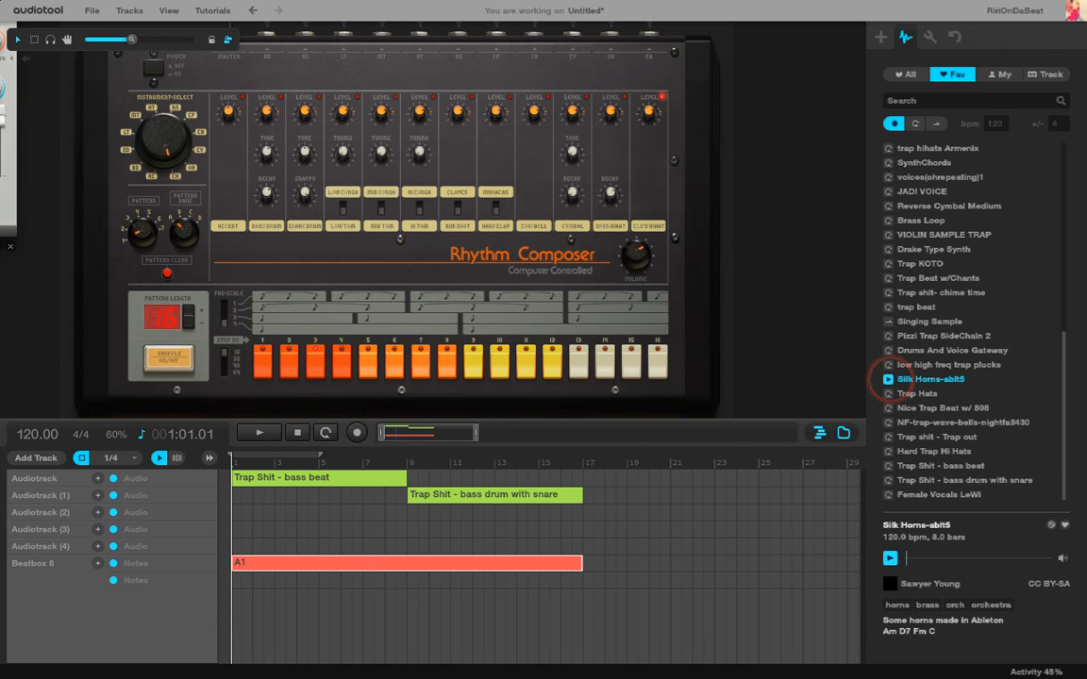
left_click(888, 379)
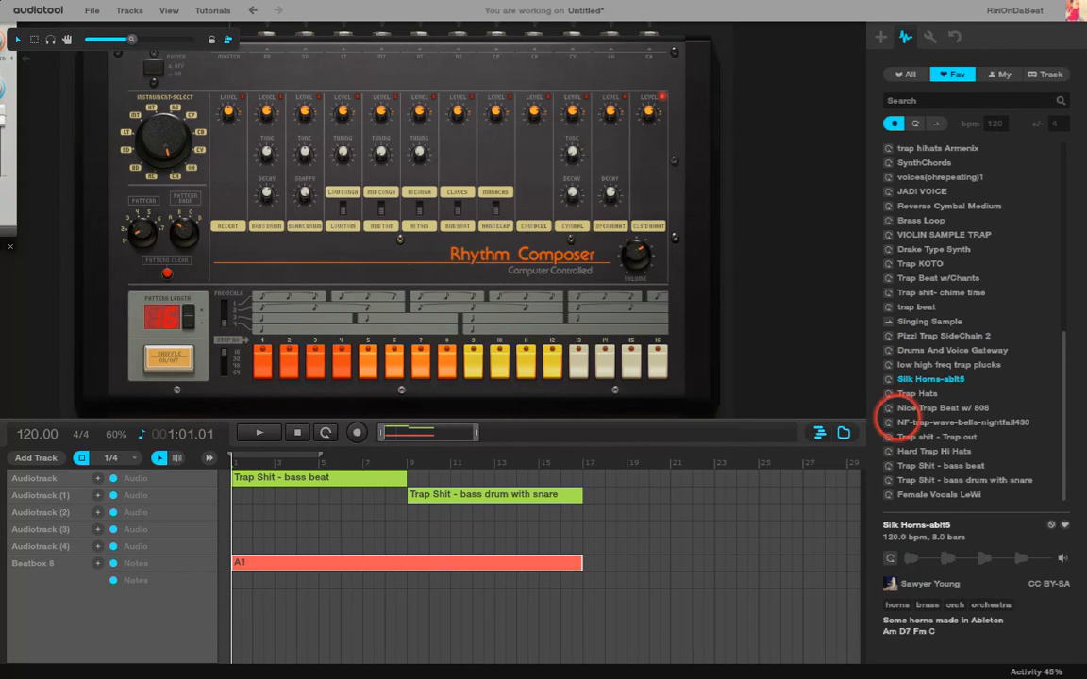
left_click(887, 423)
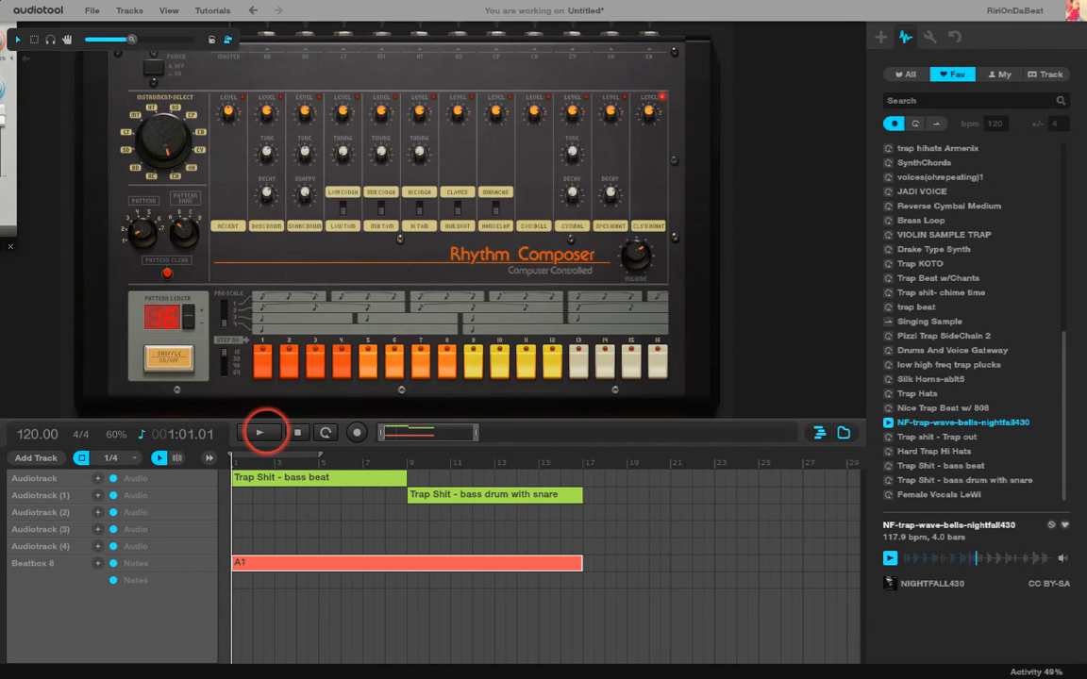
left_click(259, 433)
left_click(298, 434)
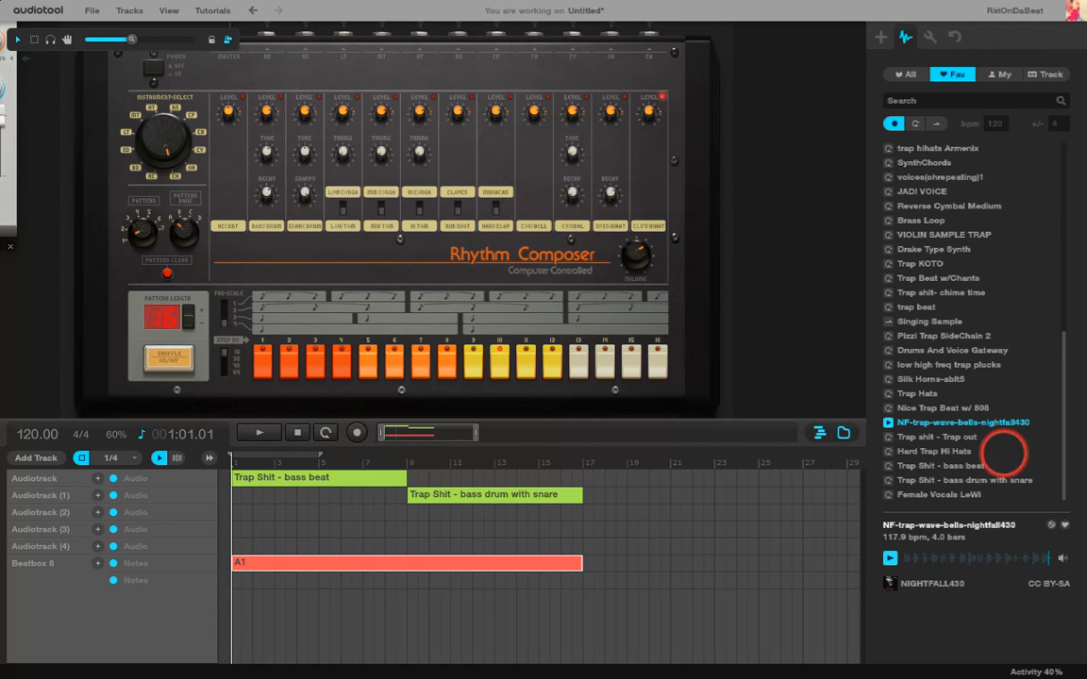
Audition the favourite samples "Trap shit - Trap out", "Hard Trap Hi Hats" and "Female Vocals LeWi".
left_click(887, 437)
left_click(886, 451)
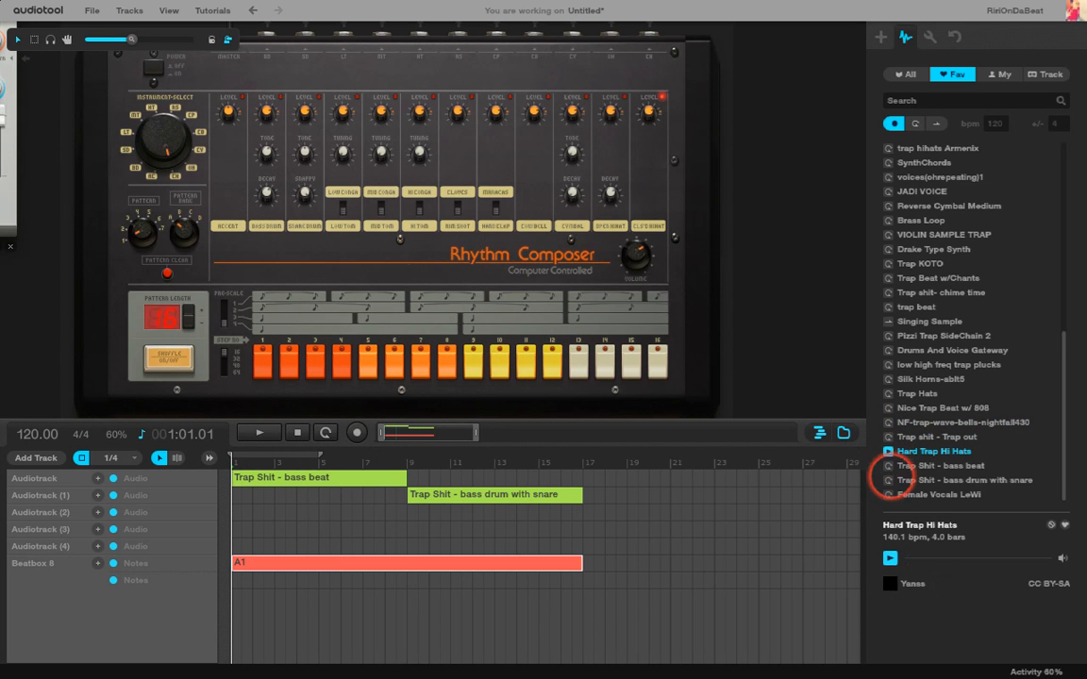
left_click(887, 495)
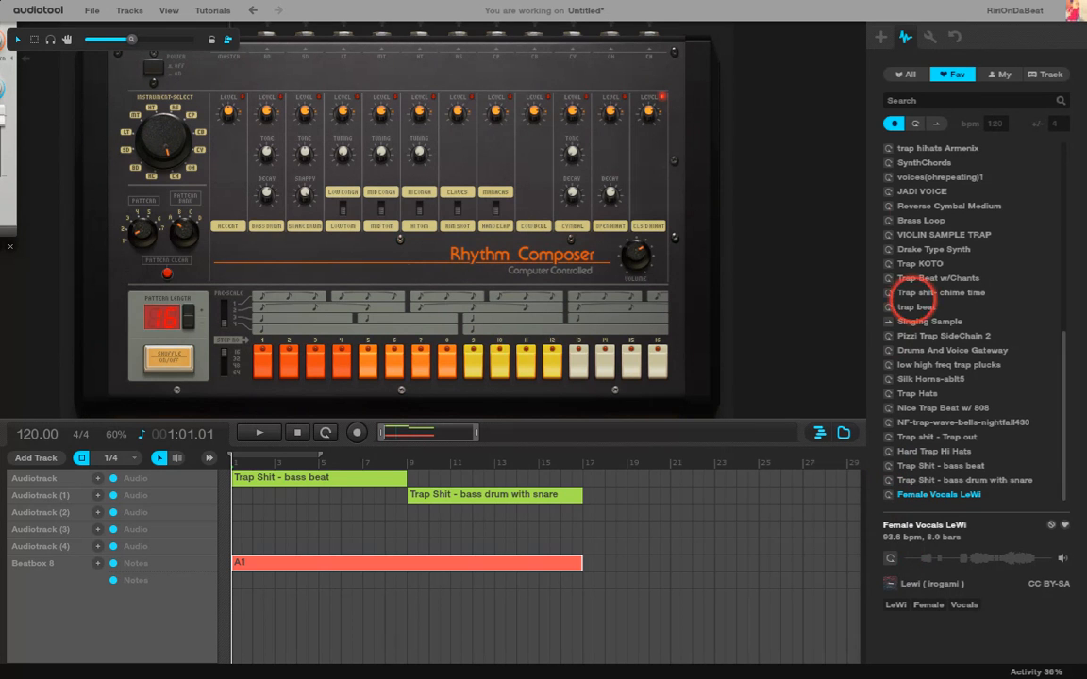
Audition the favourite sample "SynthChords" and raise the system volume.
left_click(888, 162)
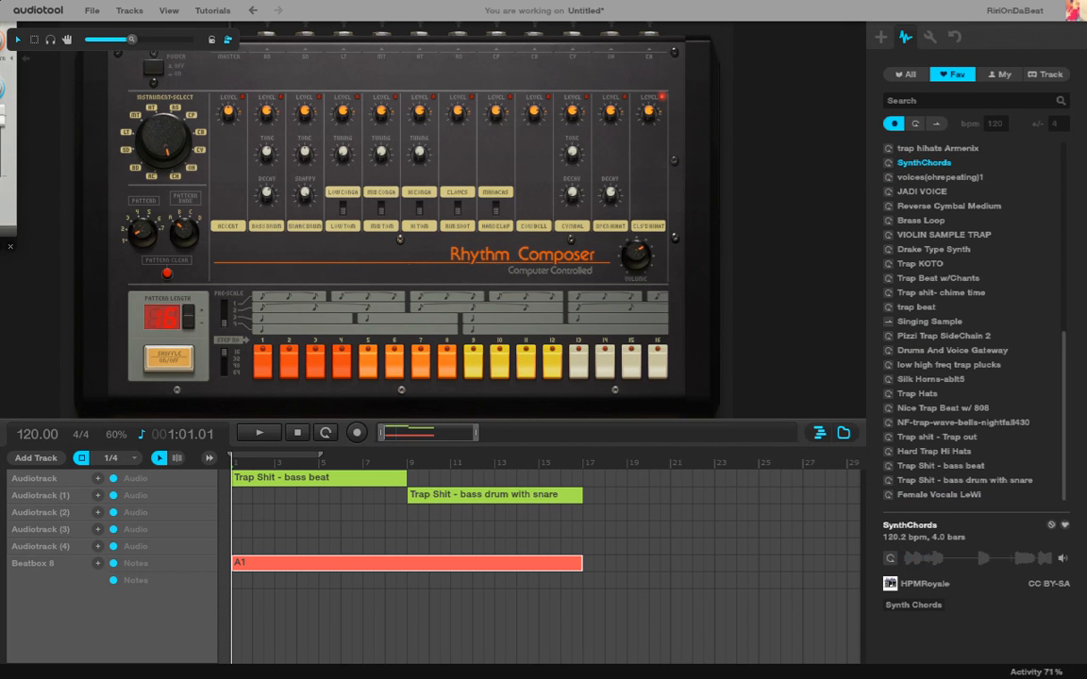
key("XF86AudioRaiseVolume")
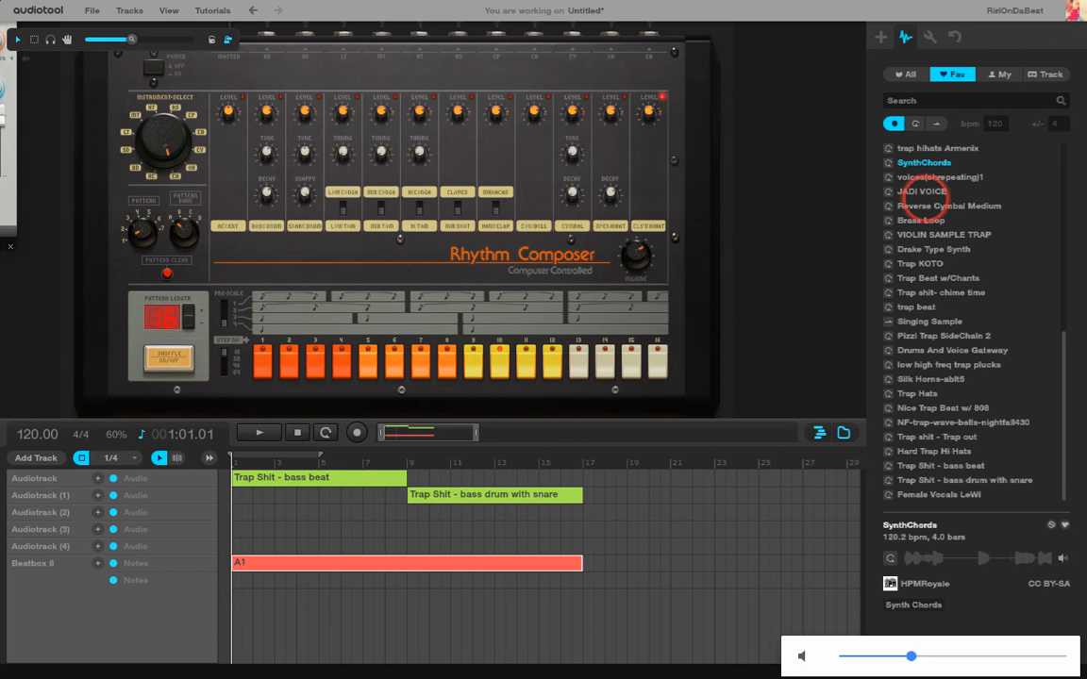
key("XF86AudioRaiseVolume")
key("XF86AudioRaiseVolume")
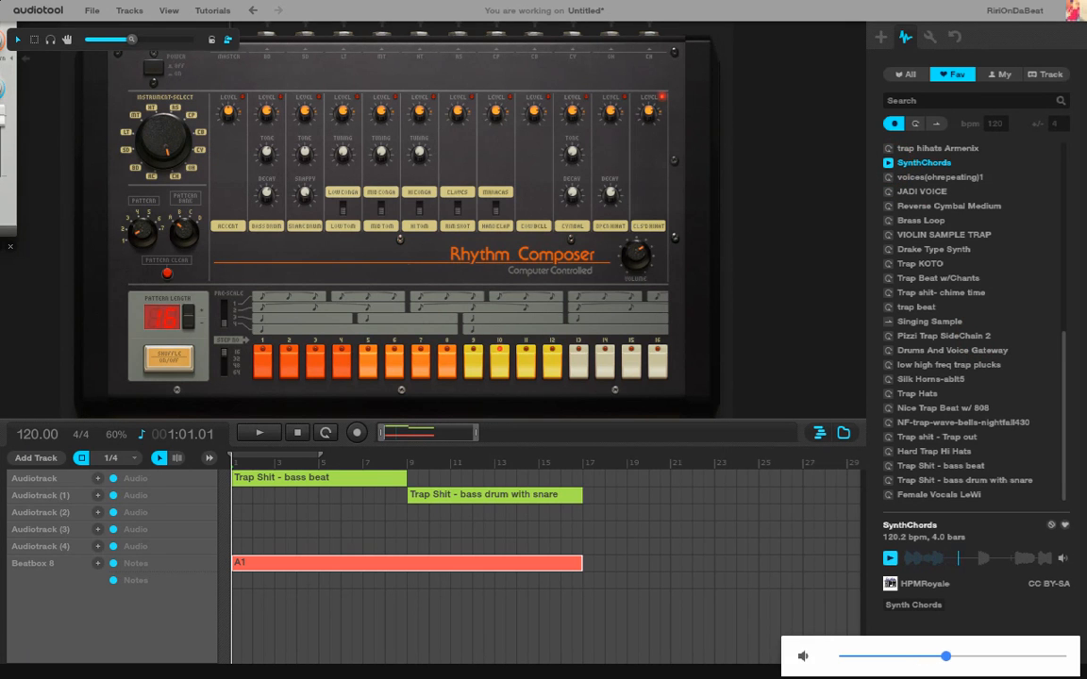
key("XF86AudioRaiseVolume")
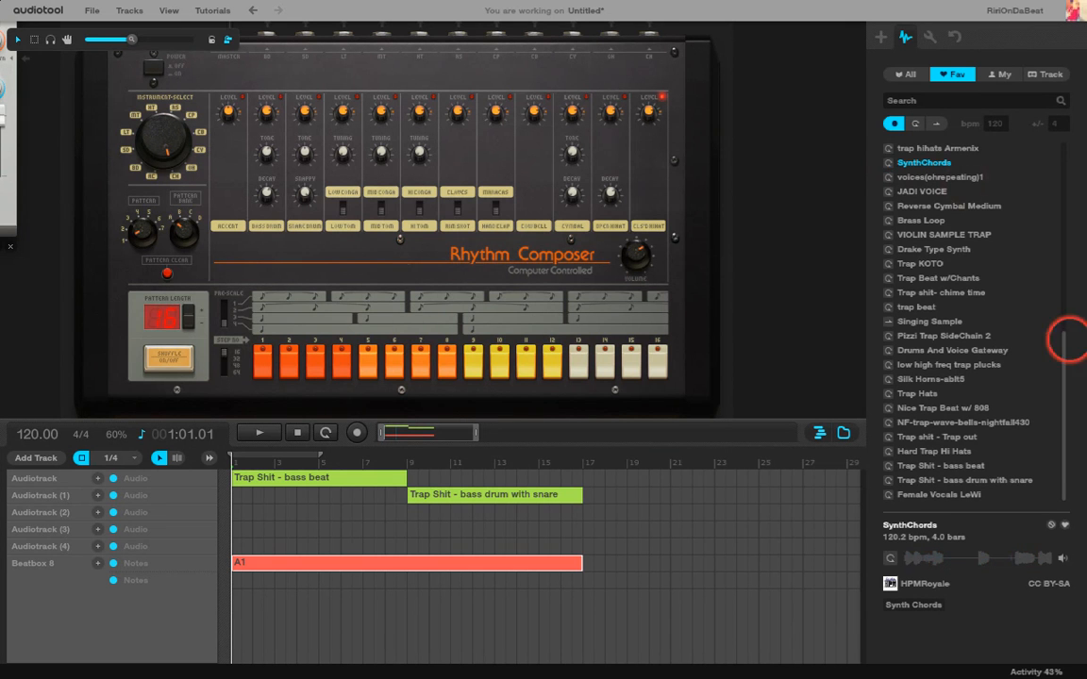
Audition the favourite samples "voices(ohrepeating)1", "JADI VOICE" and "Reverse Cymbal Medium".
left_click(886, 178)
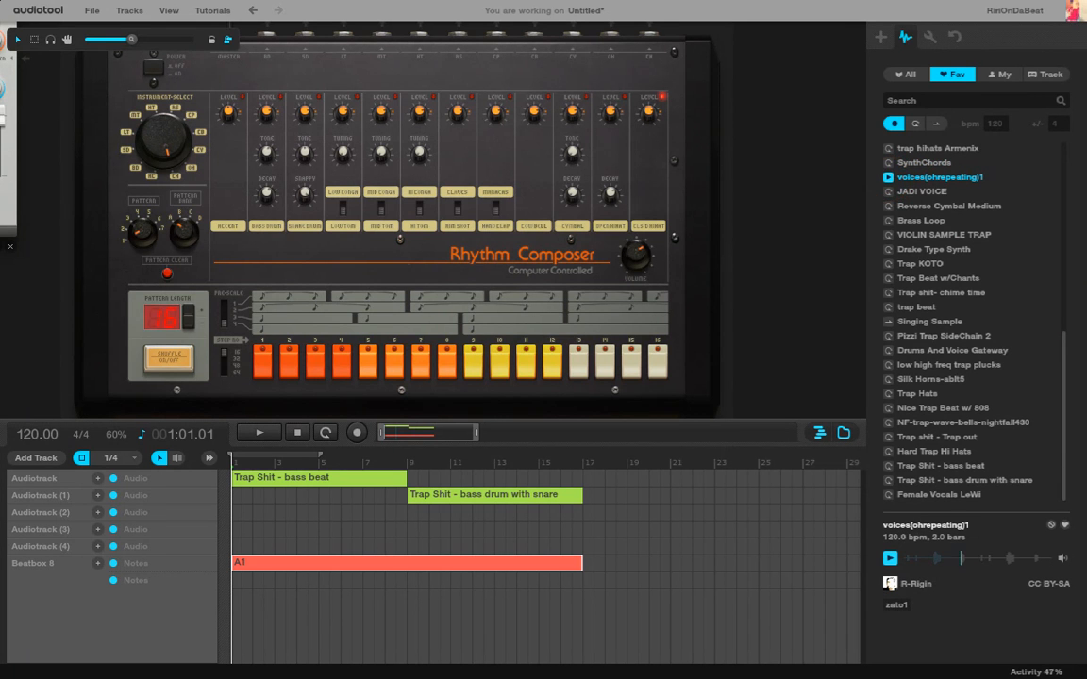
left_click(887, 192)
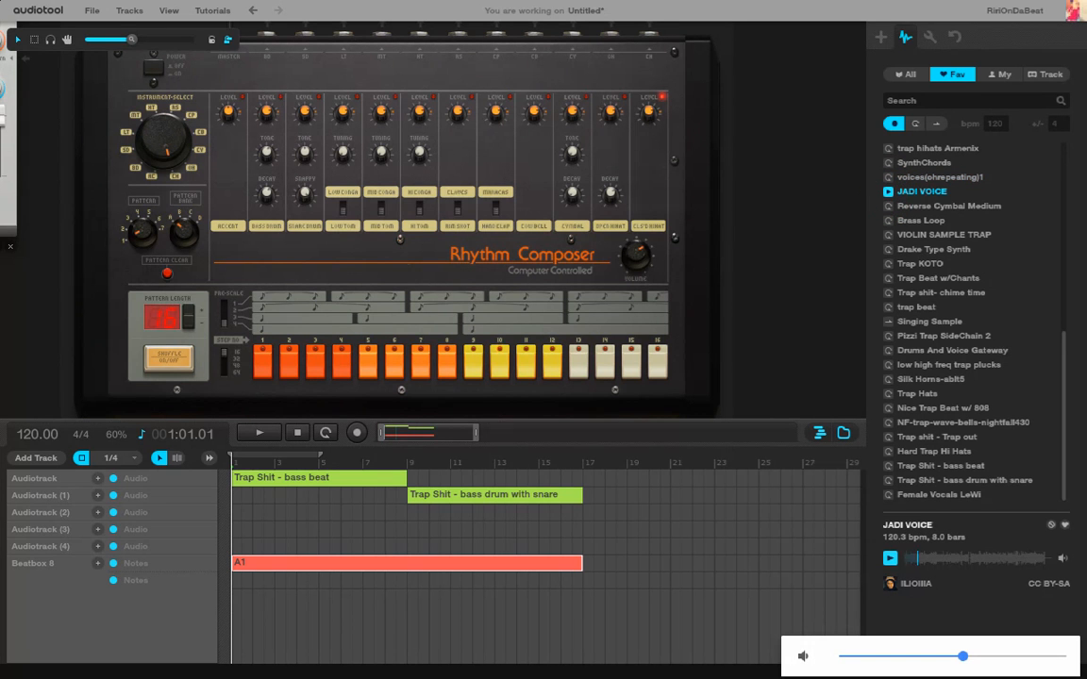
left_click(887, 192)
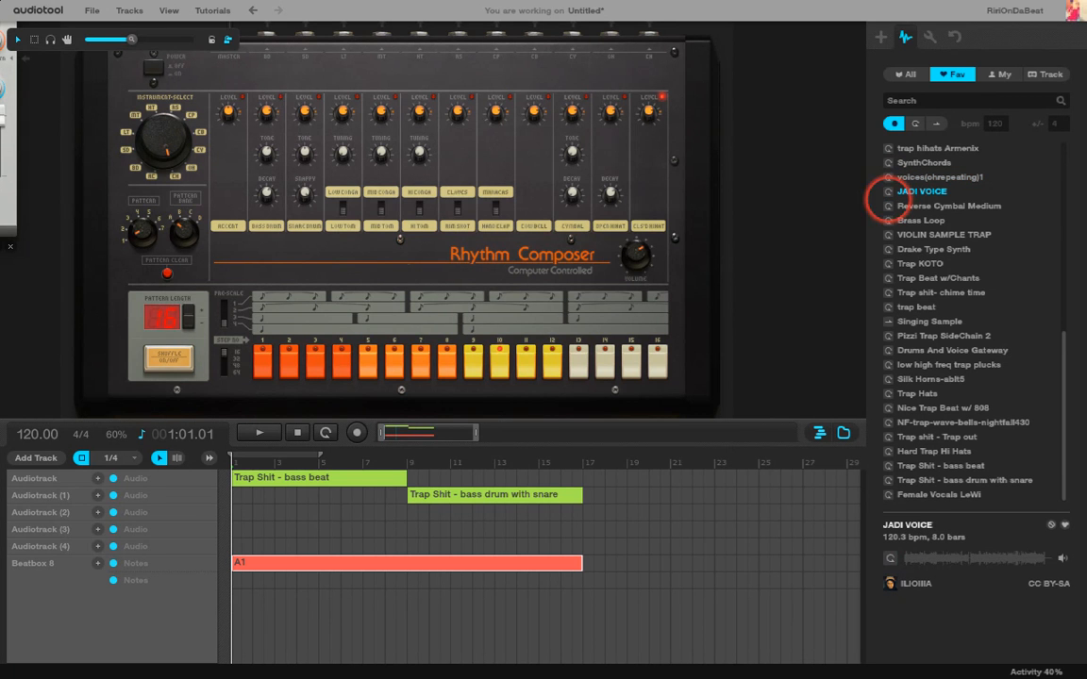
left_click(887, 206)
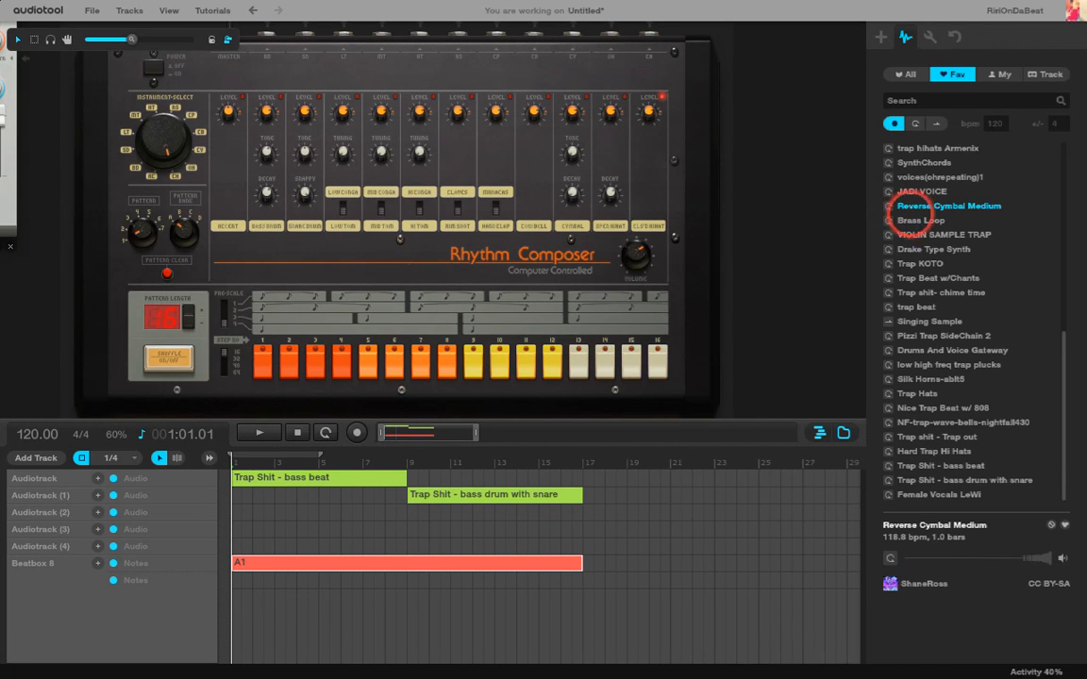
Audition the favourite "Drake Type Synth", and audition "Trap KOTO" while briefly playing the arrangement.
left_click(888, 249)
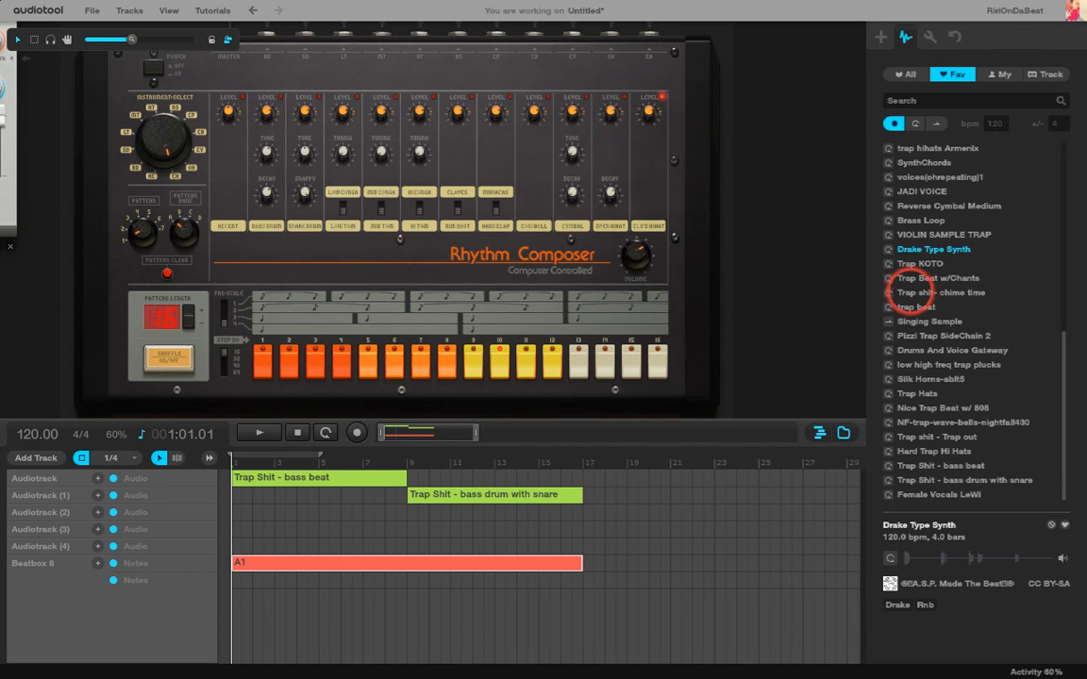
left_click(886, 264)
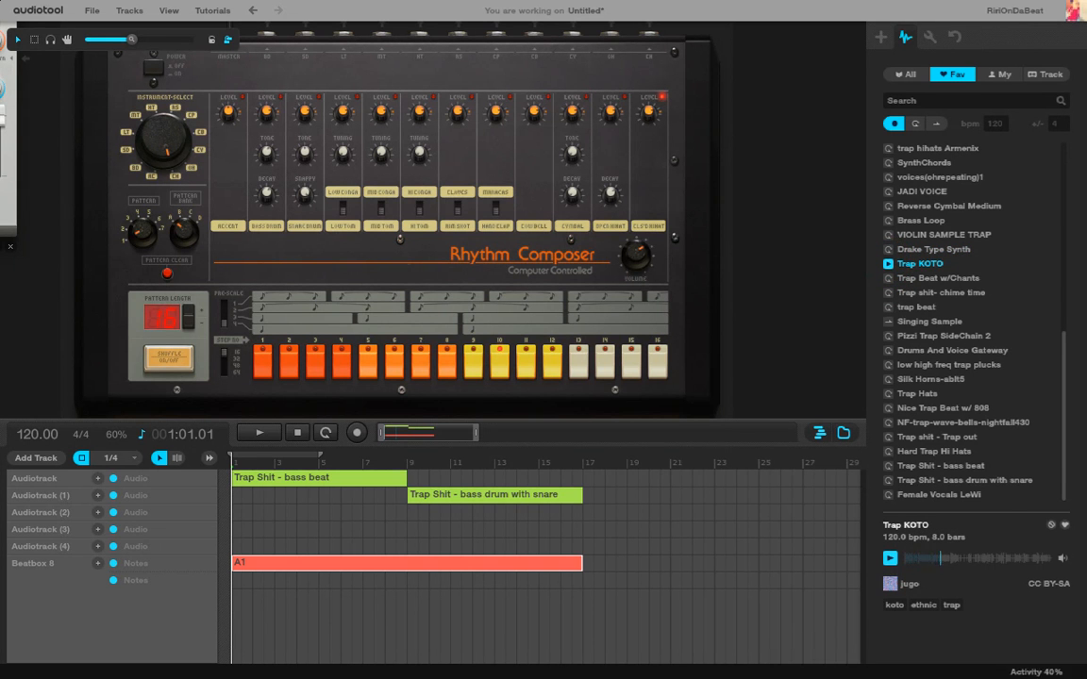
left_click(264, 432)
left_click(264, 432)
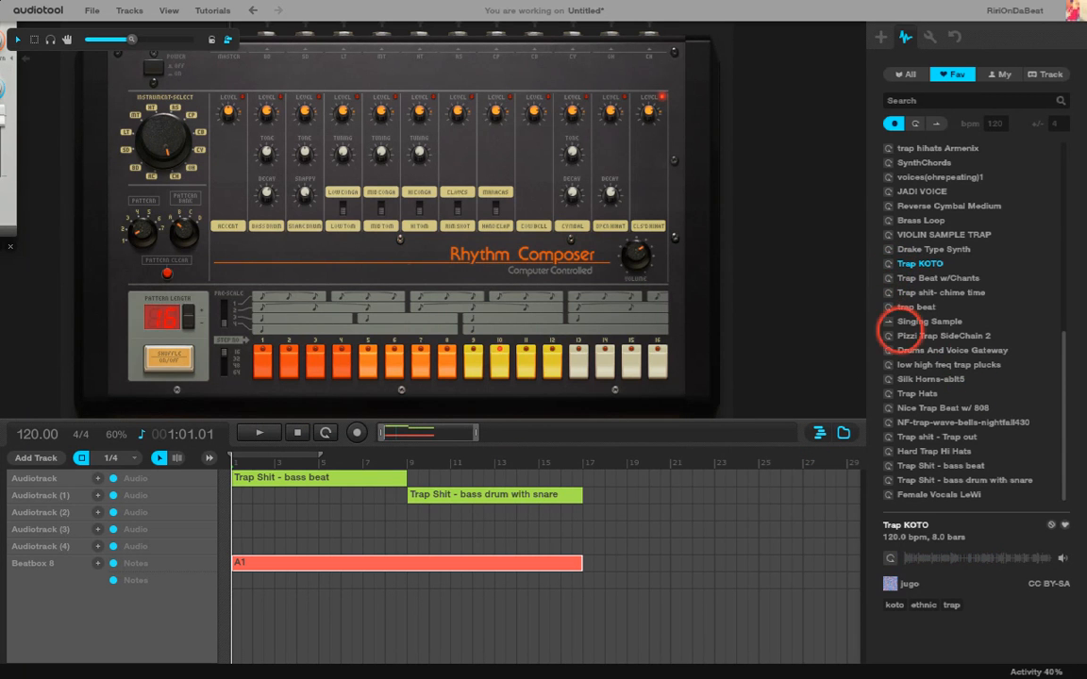
Add the "Pizzi Trap SideChain 2" sample to Audiotrack (2) at bar 1 and play the arrangement.
left_click_drag(941, 336, 320, 512)
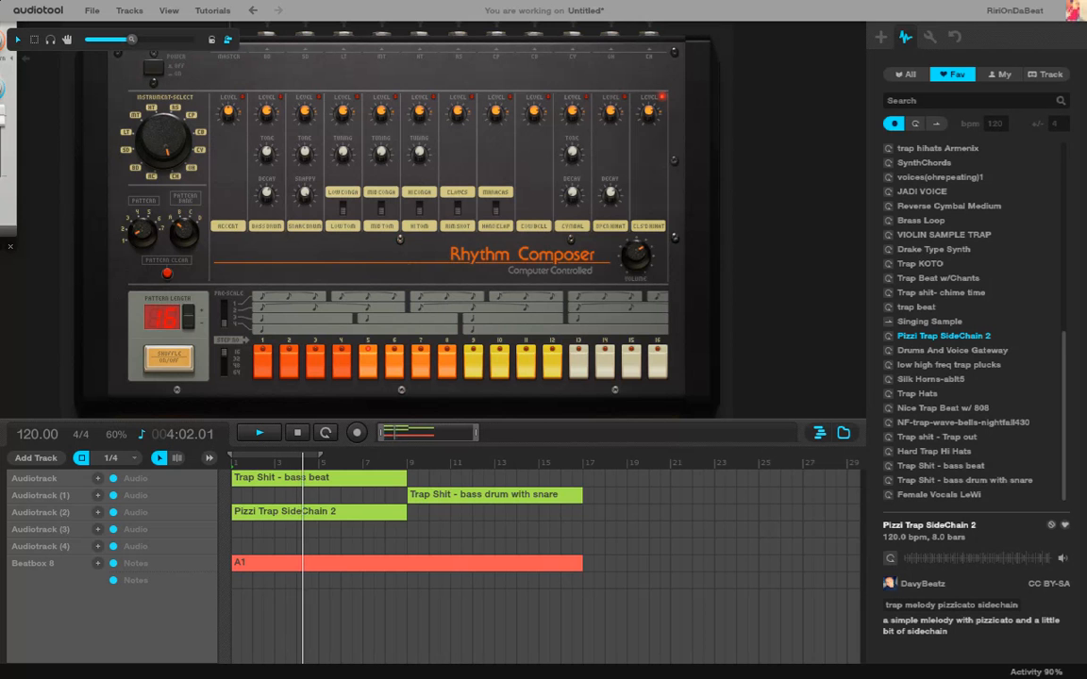
key("XF86AudioRaiseVolume")
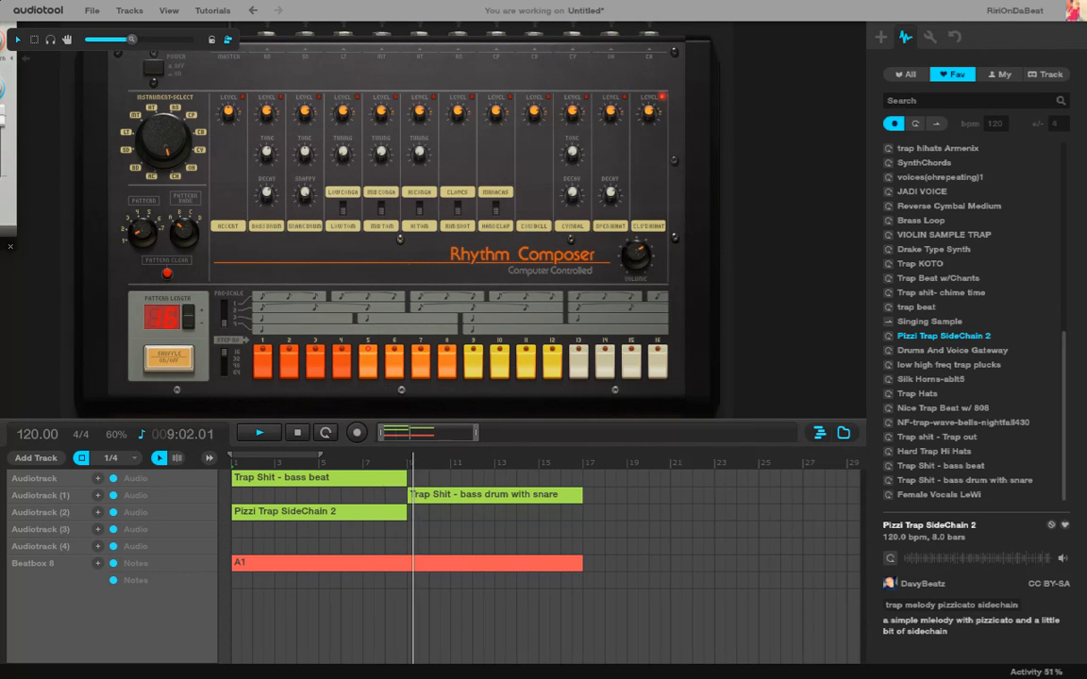
left_click(298, 433)
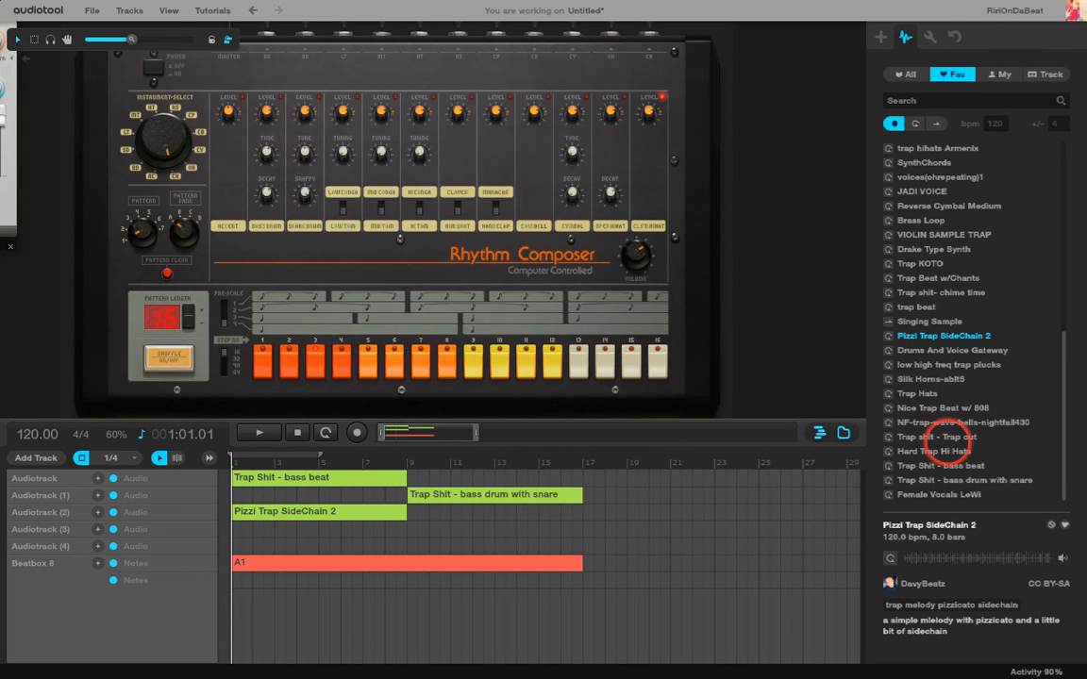
Audition the favourite samples "Drums And Voice Gateway" and "low high freq trap plucks".
left_click(883, 351)
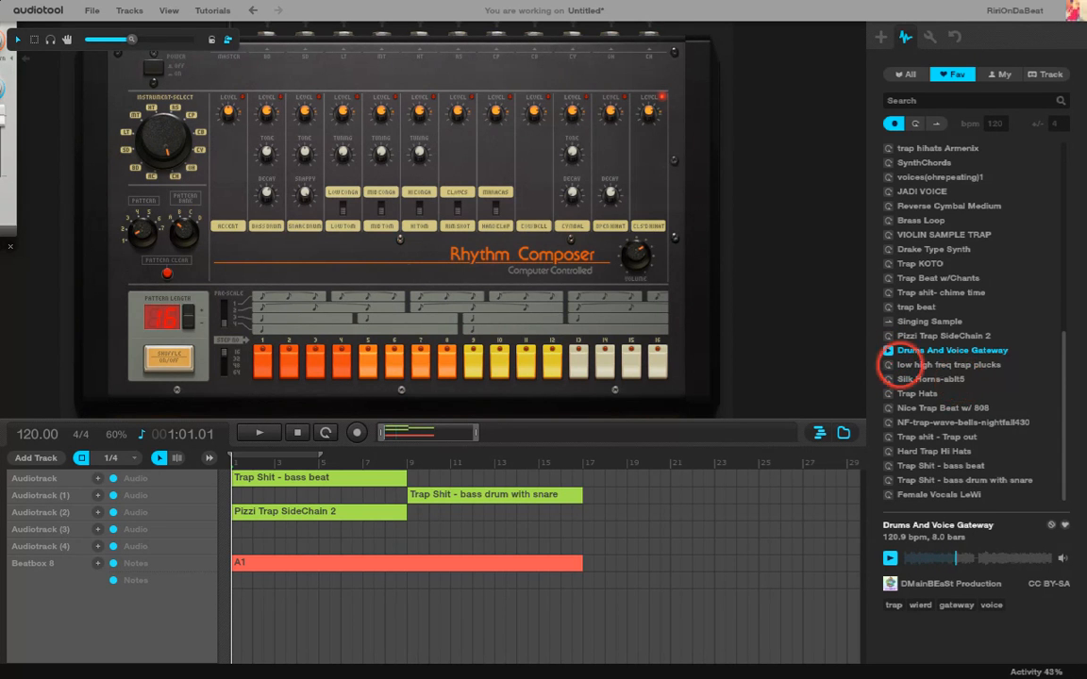
left_click(891, 365)
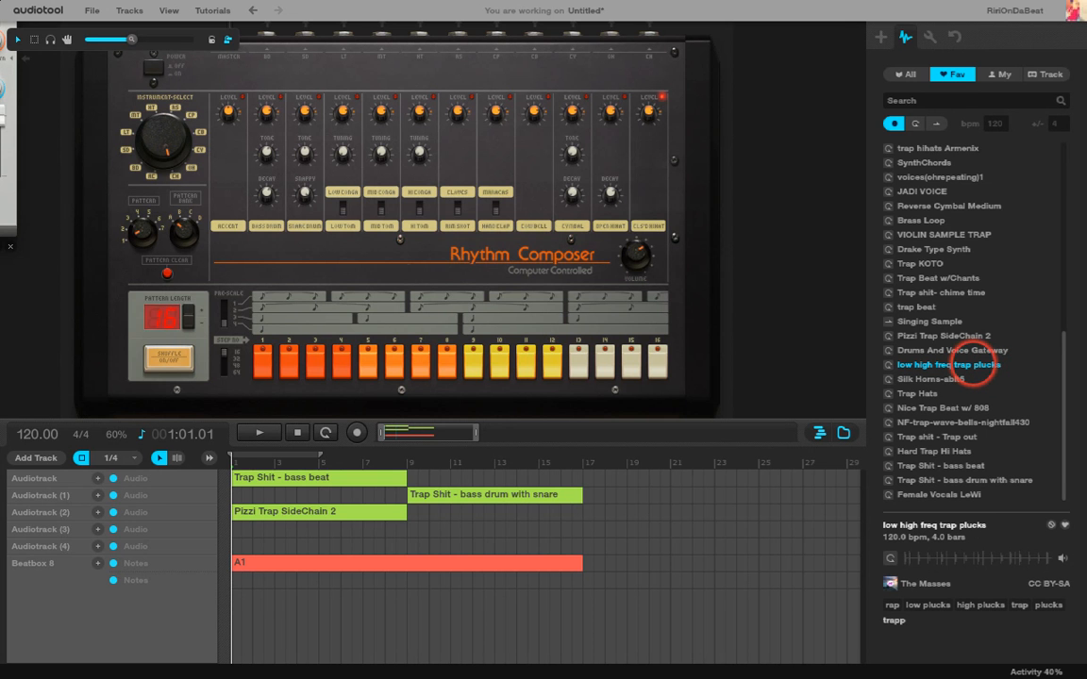
Place "low high freq trap plucks" on Audiotrack (2) at bar 9, loop it to bar 17 and play the arrangement.
left_click_drag(971, 366, 415, 511)
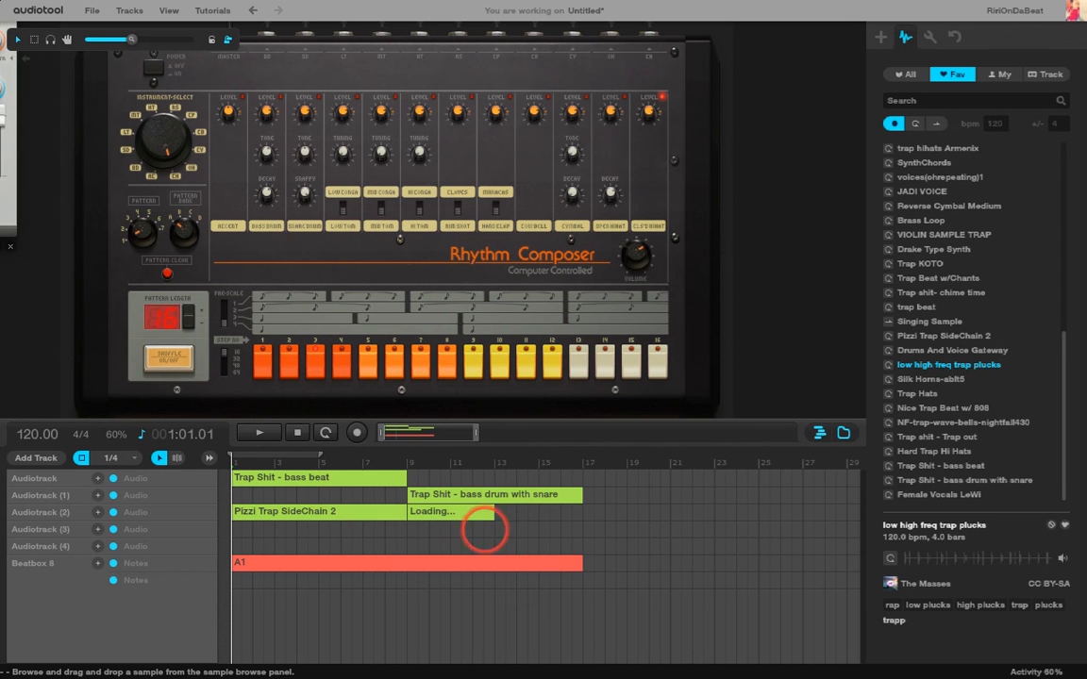
left_click_drag(493, 514, 583, 514)
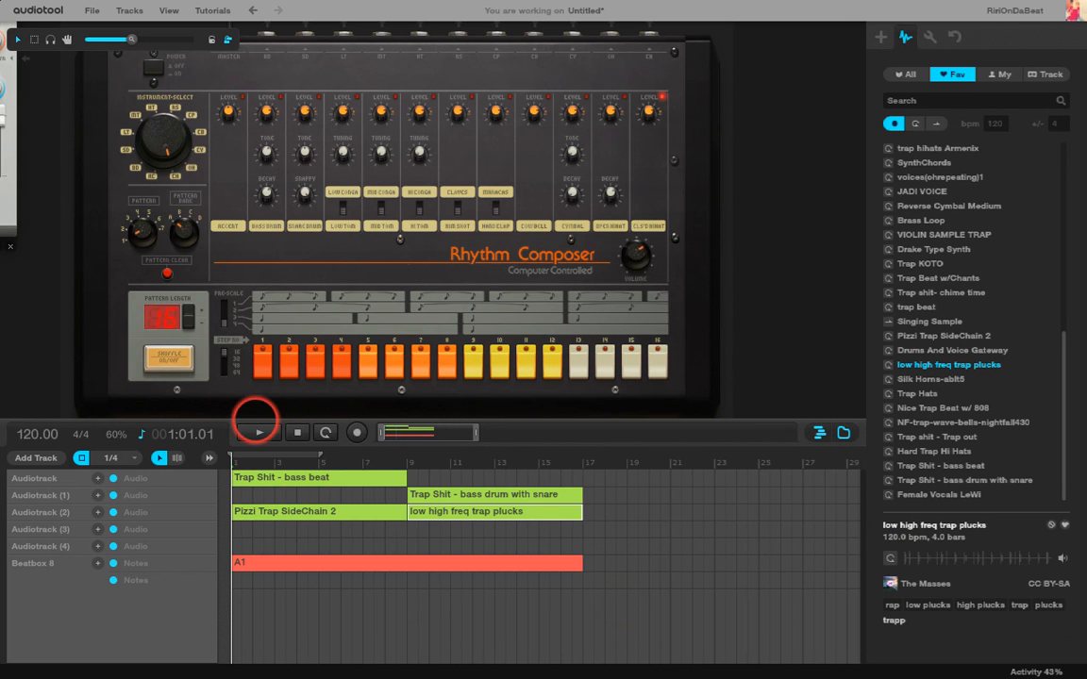
left_click(259, 433)
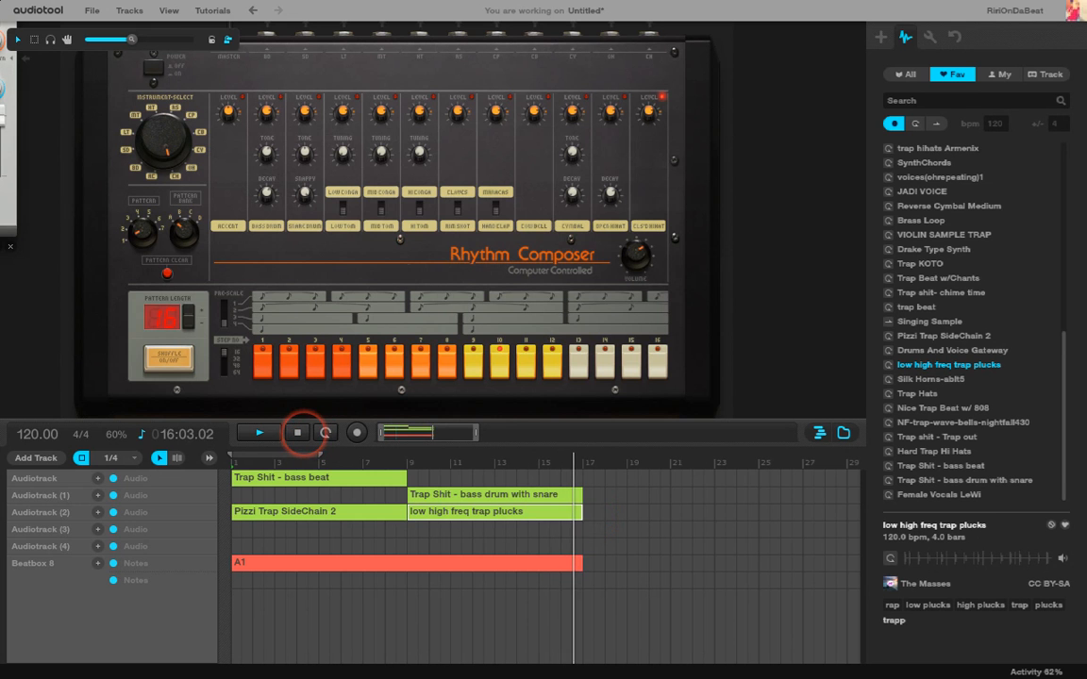
left_click(302, 432)
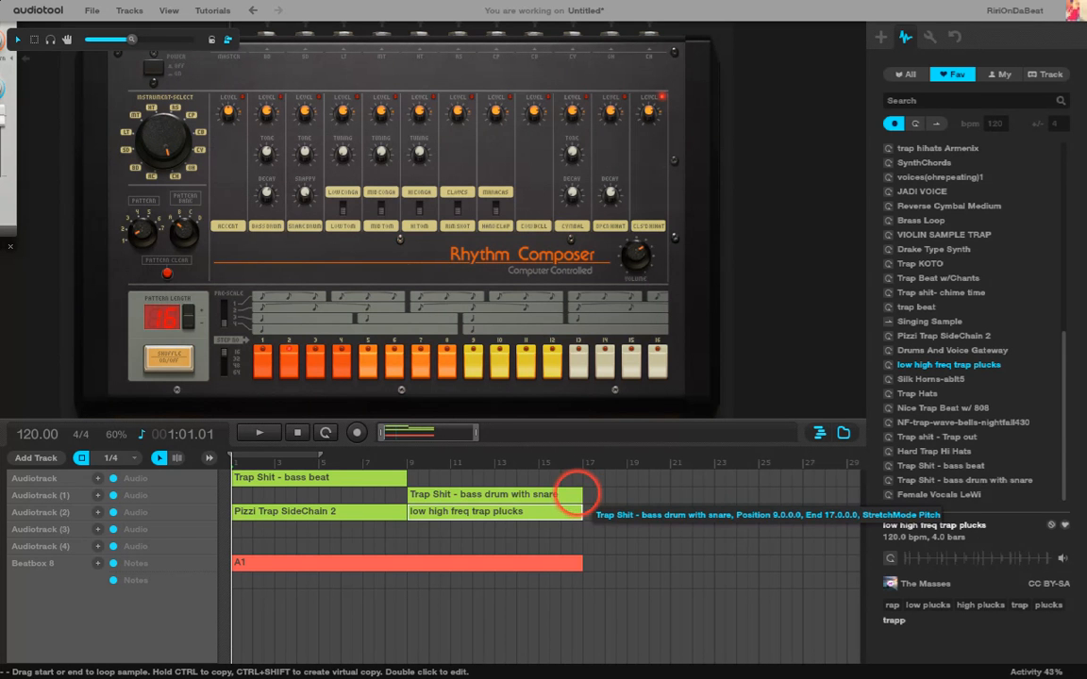
Extend the "Trap Shit - bass drum with snare", "low high freq trap plucks" and Beatbox 8 "A1" regions to bar 25.
left_click_drag(582, 493, 603, 493)
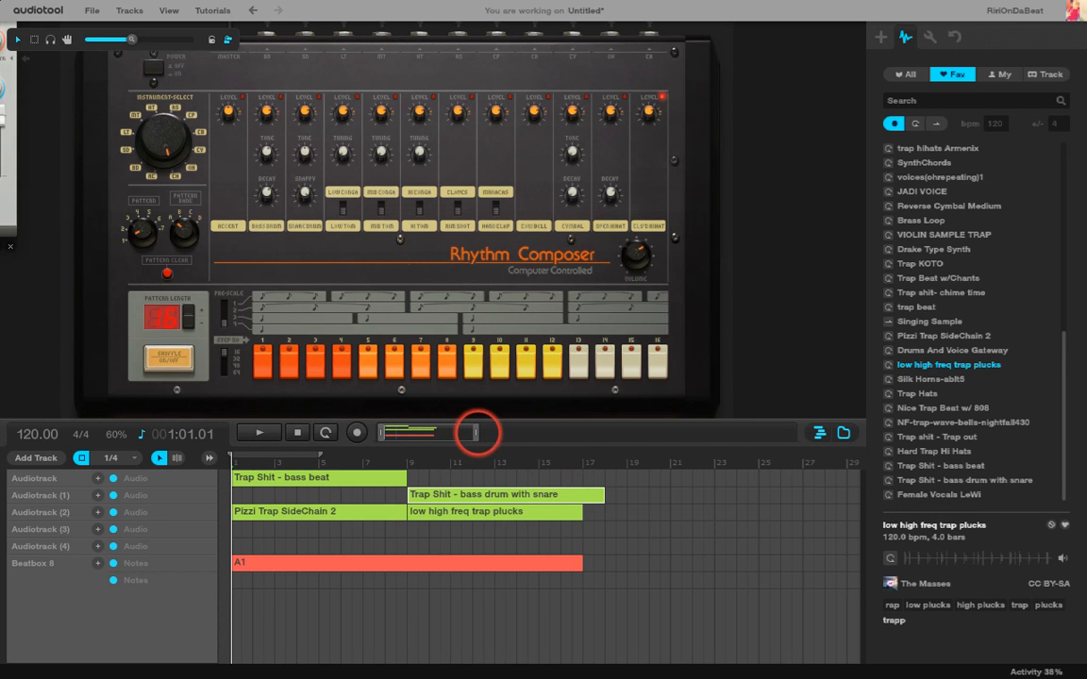
left_click_drag(474, 432, 451, 432)
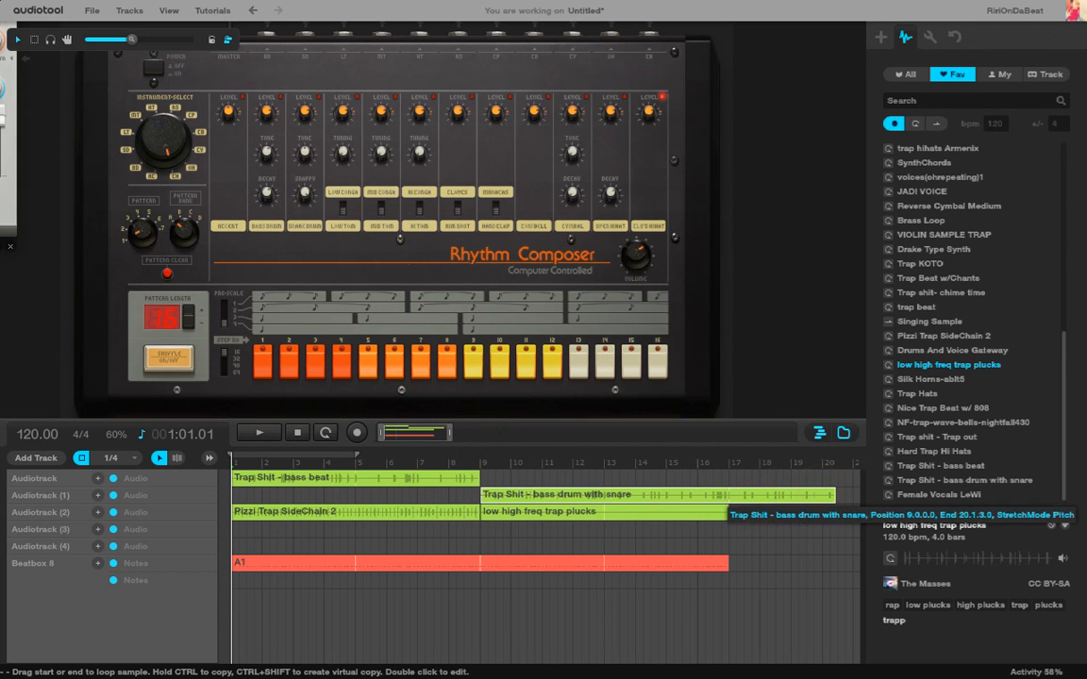
left_click_drag(420, 432, 452, 432)
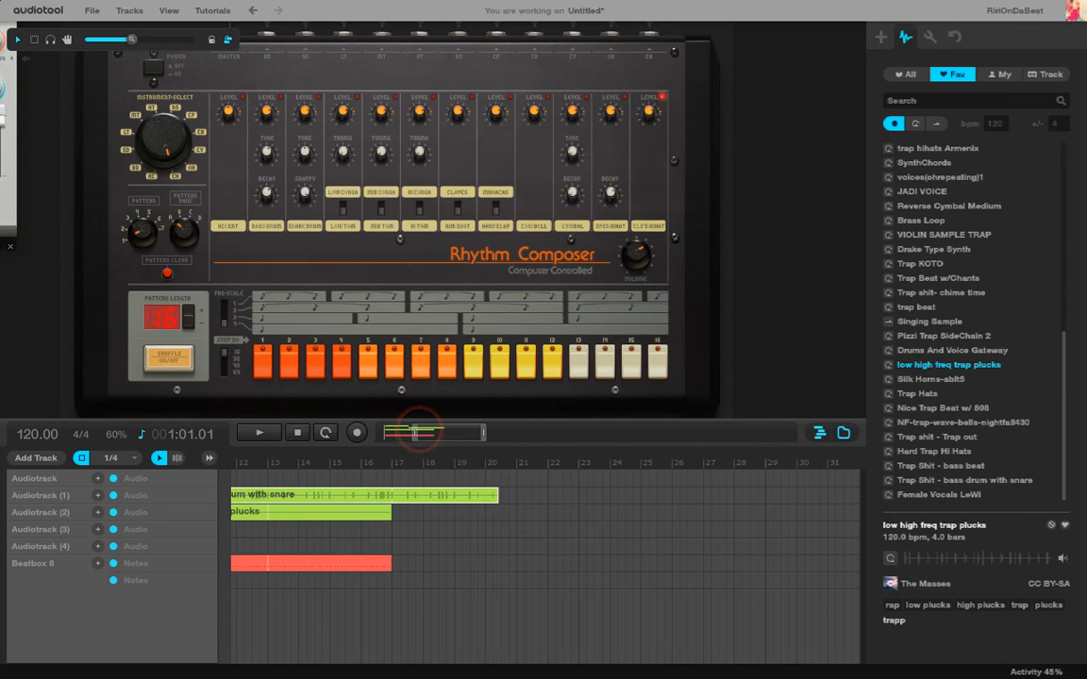
left_click_drag(492, 495, 639, 494)
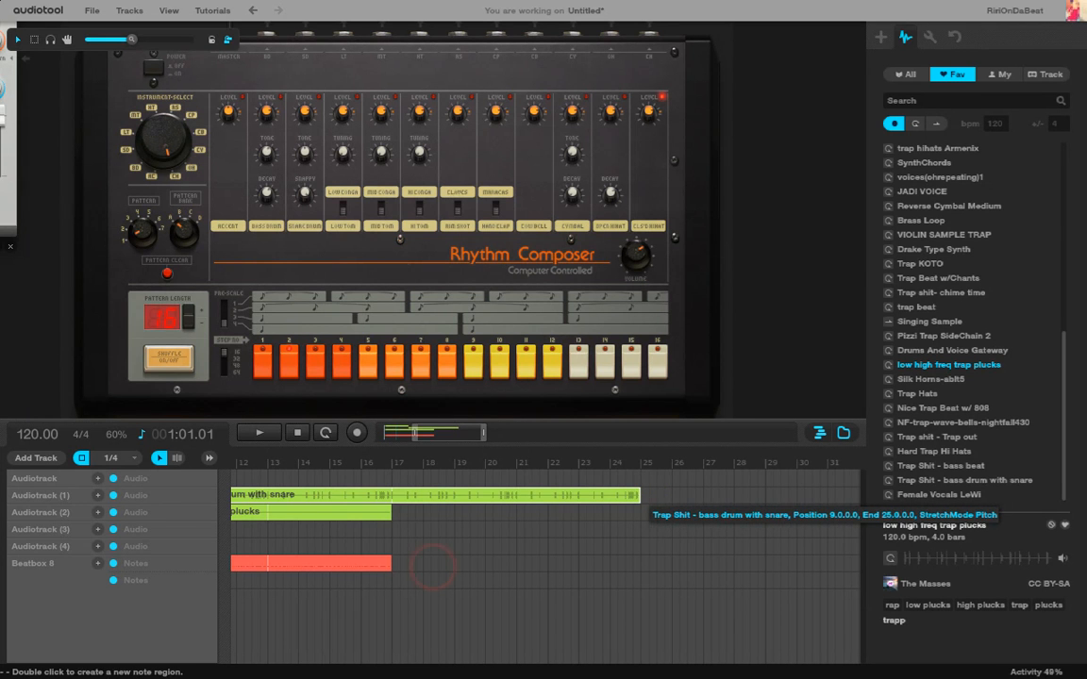
left_click_drag(391, 511, 640, 511)
left_click_drag(390, 563, 637, 563)
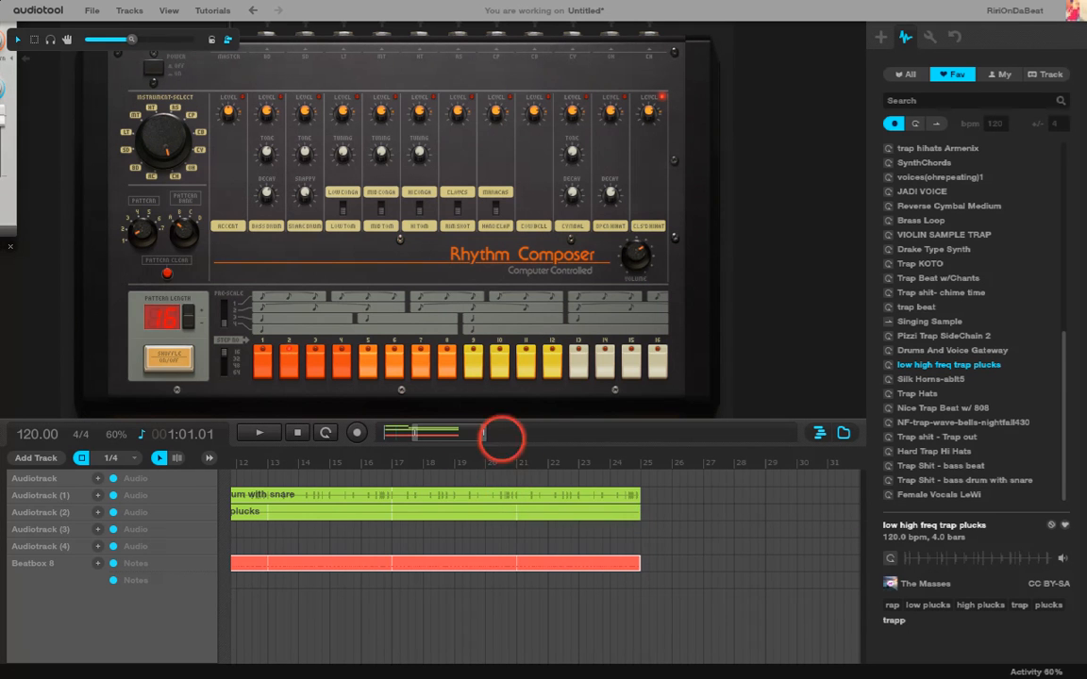
Play the extended arrangement from bar 1 to hear how the added samples fit together.
mouse_move(448, 434)
left_mouse_down()
mouse_move(416, 434)
mouse_move(431, 431)
left_mouse_up()
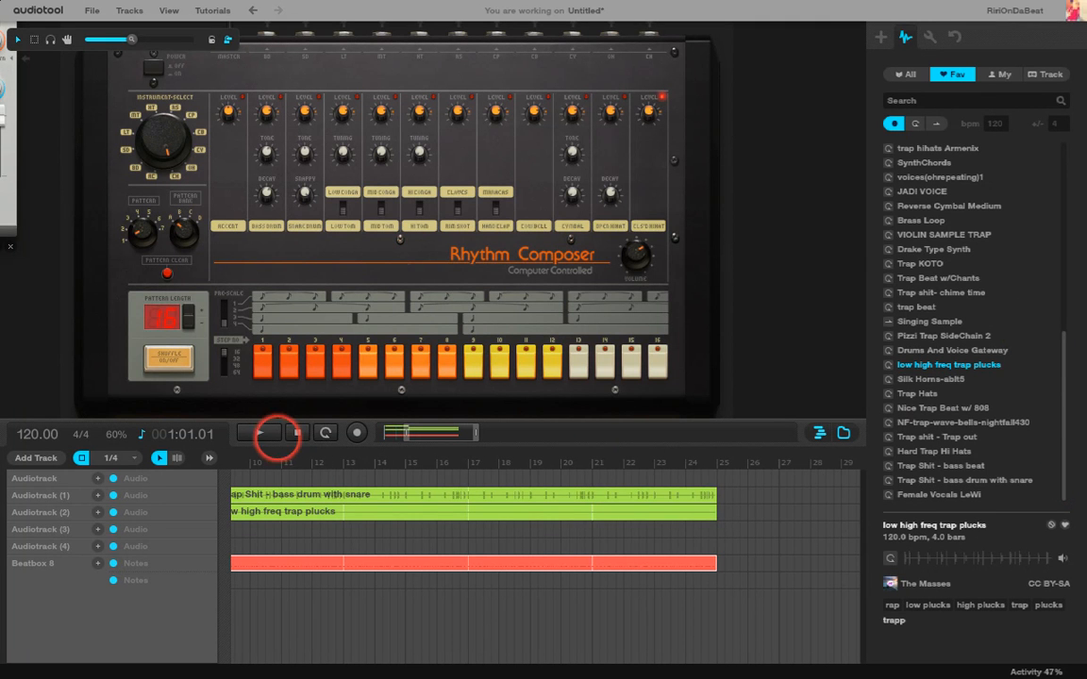
left_click_drag(454, 434, 249, 418)
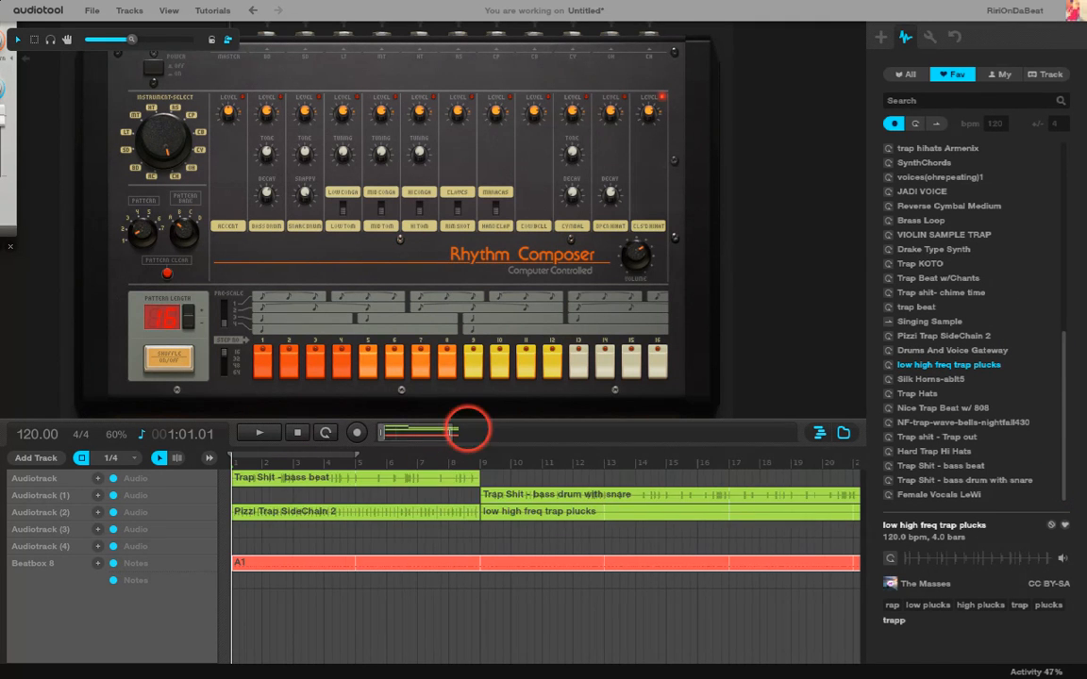
left_click_drag(451, 437, 460, 434)
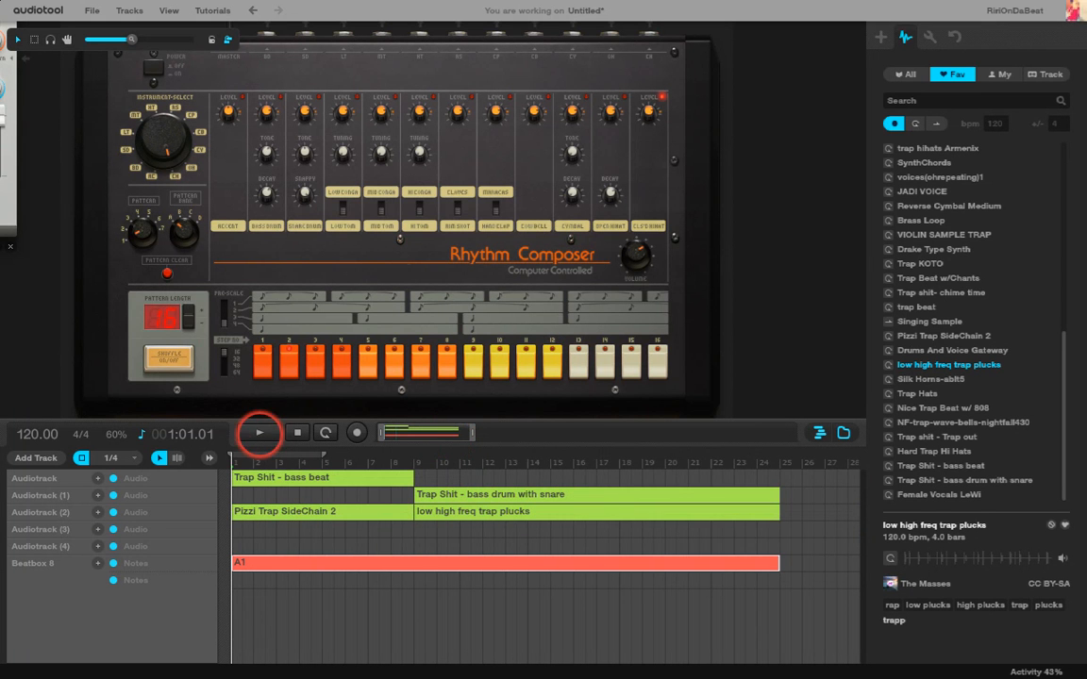
left_click(260, 433)
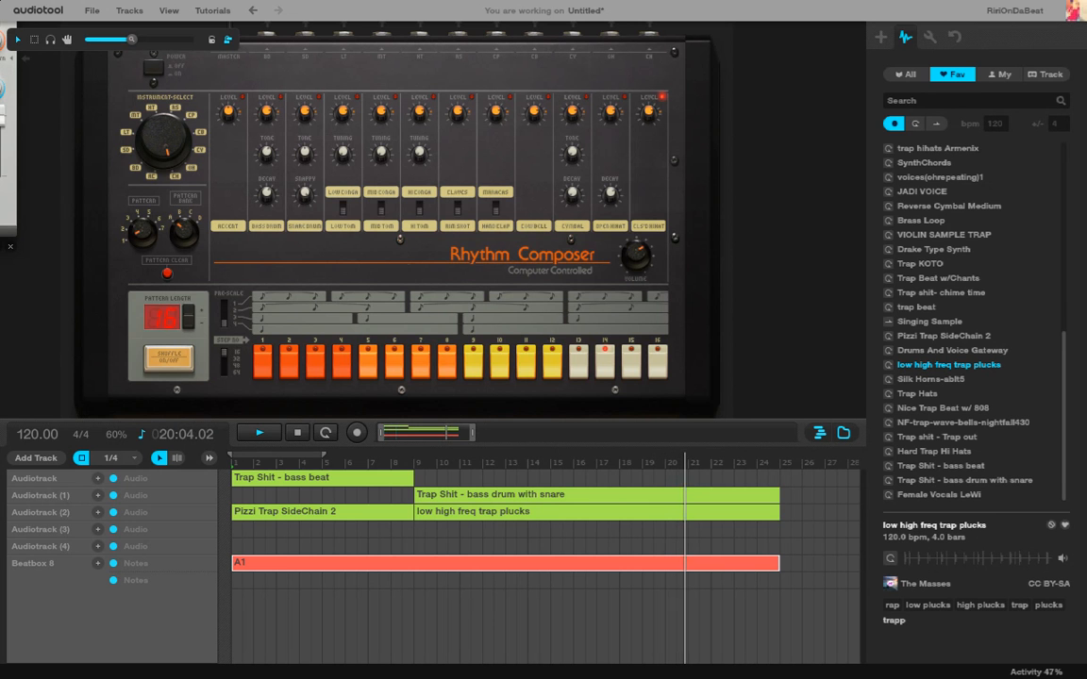
left_click(296, 432)
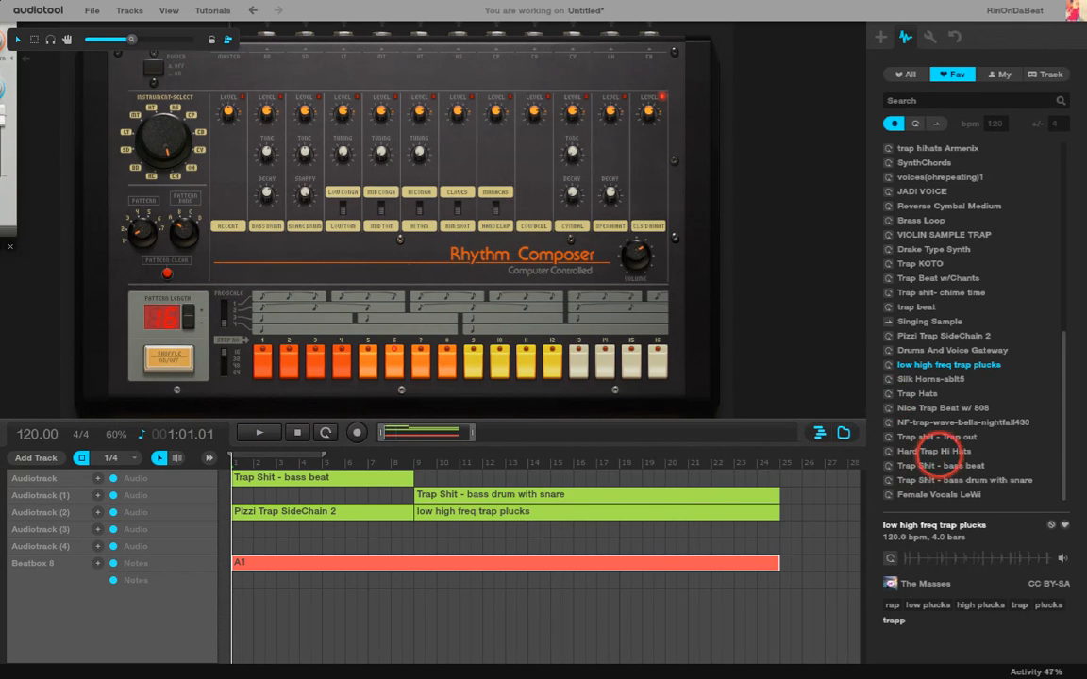
Look through the sample library's favourite, personal, current-track and complete collections, ending on the favourites.
scroll(962, 312, "up", 5)
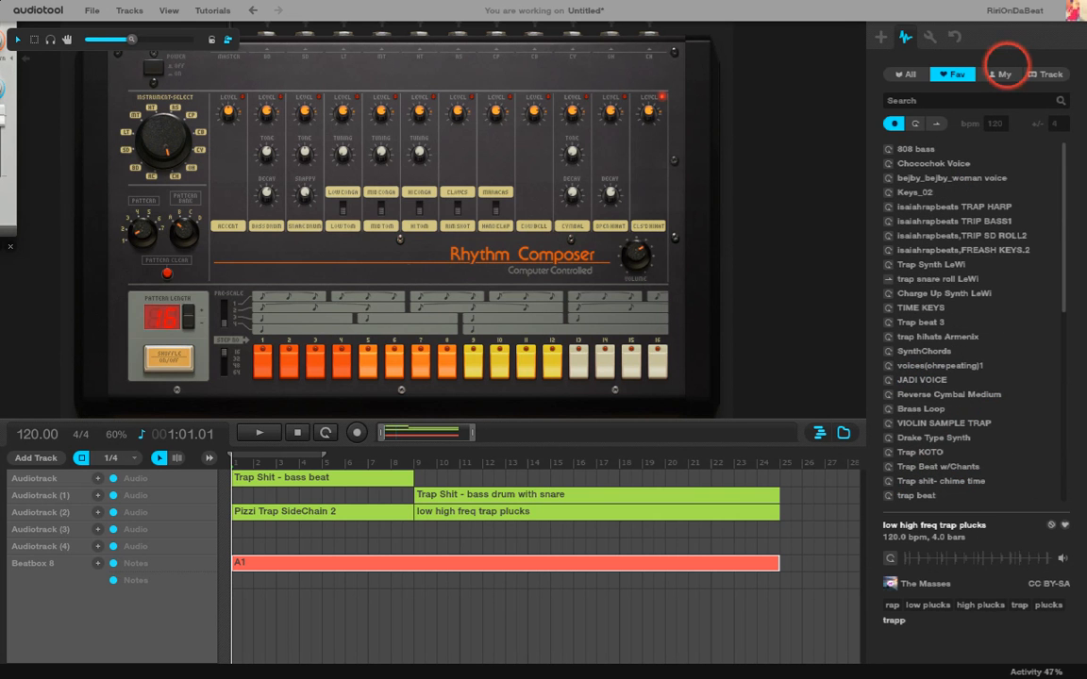
left_click(997, 76)
left_click(954, 74)
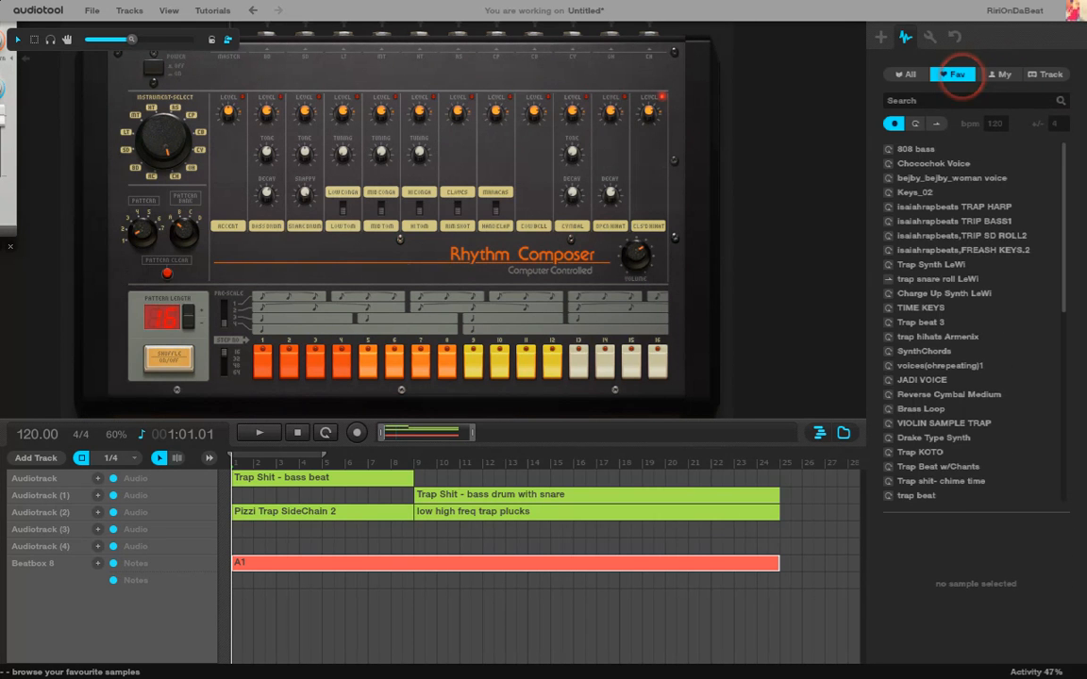
left_click(997, 74)
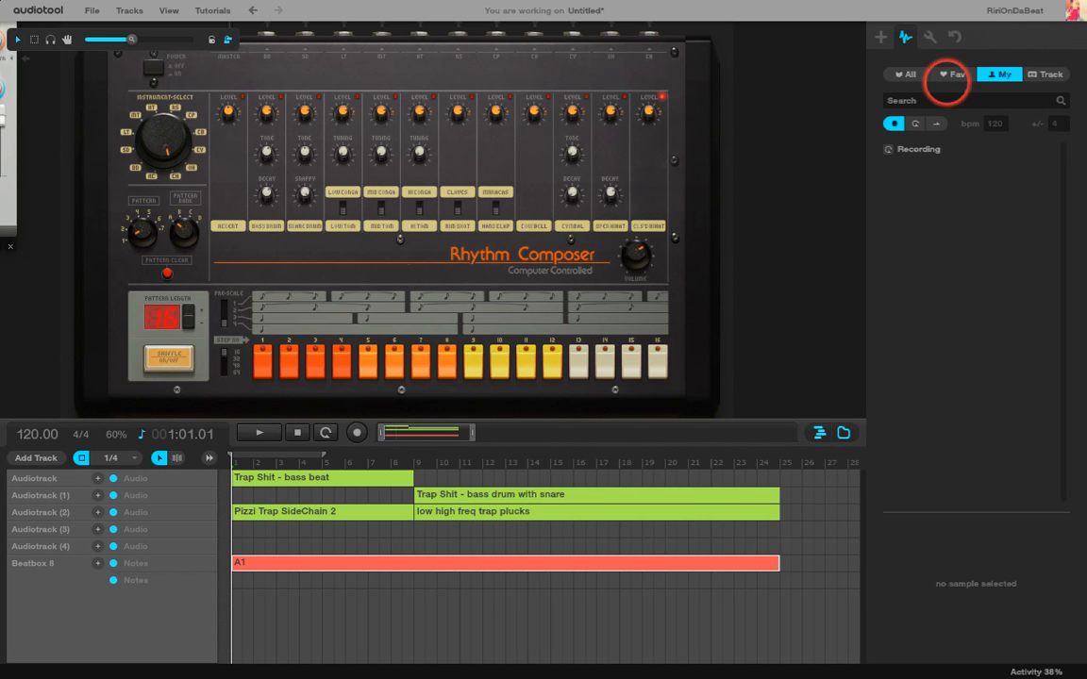
left_click(1045, 75)
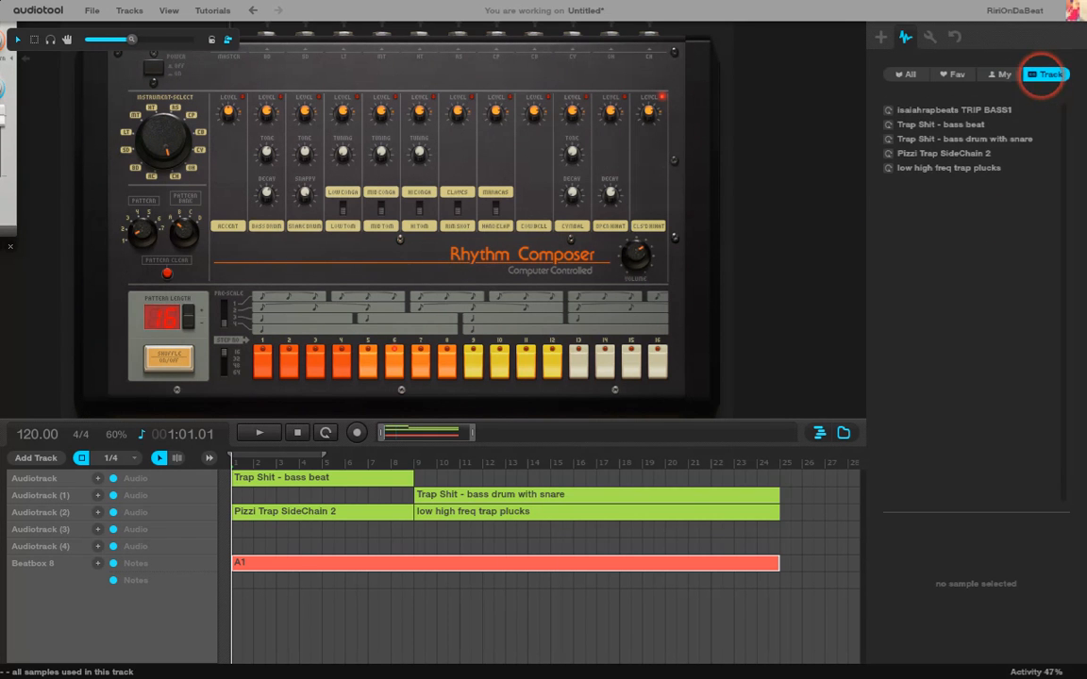
left_click(996, 74)
left_click(950, 75)
left_click(951, 74)
left_click(903, 73)
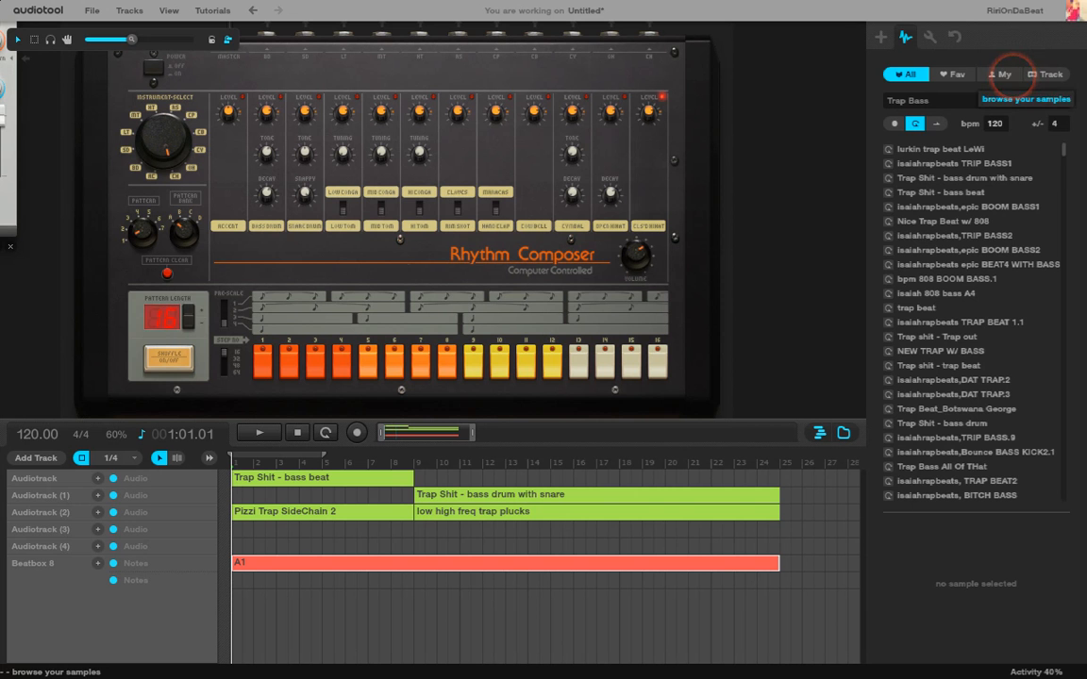
left_click(1001, 74)
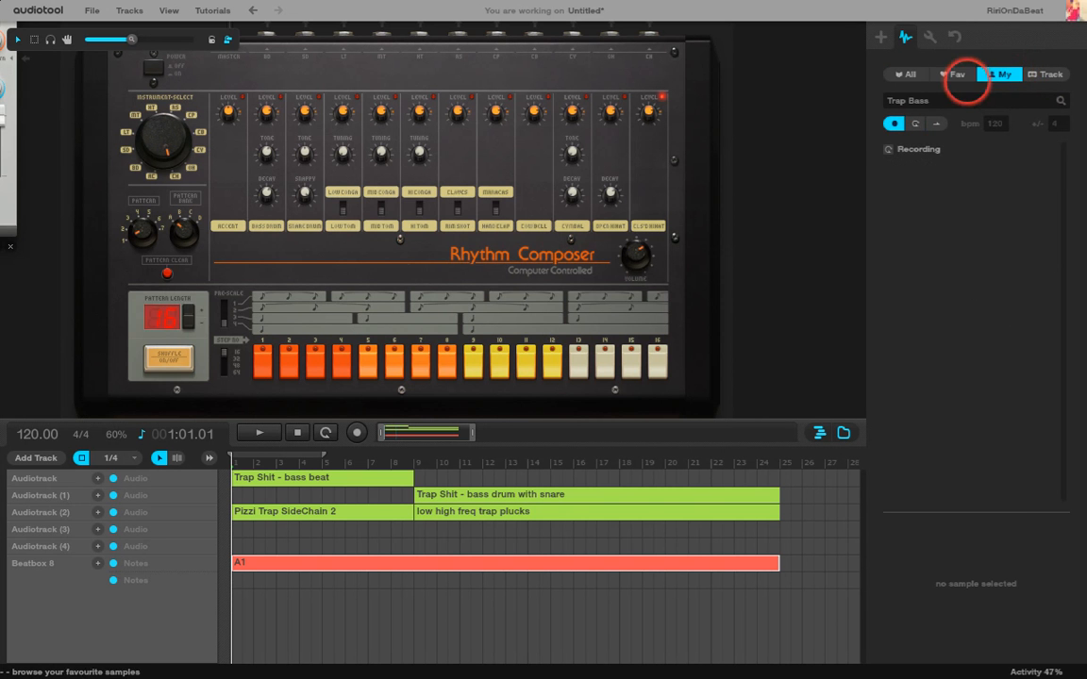
left_click(956, 74)
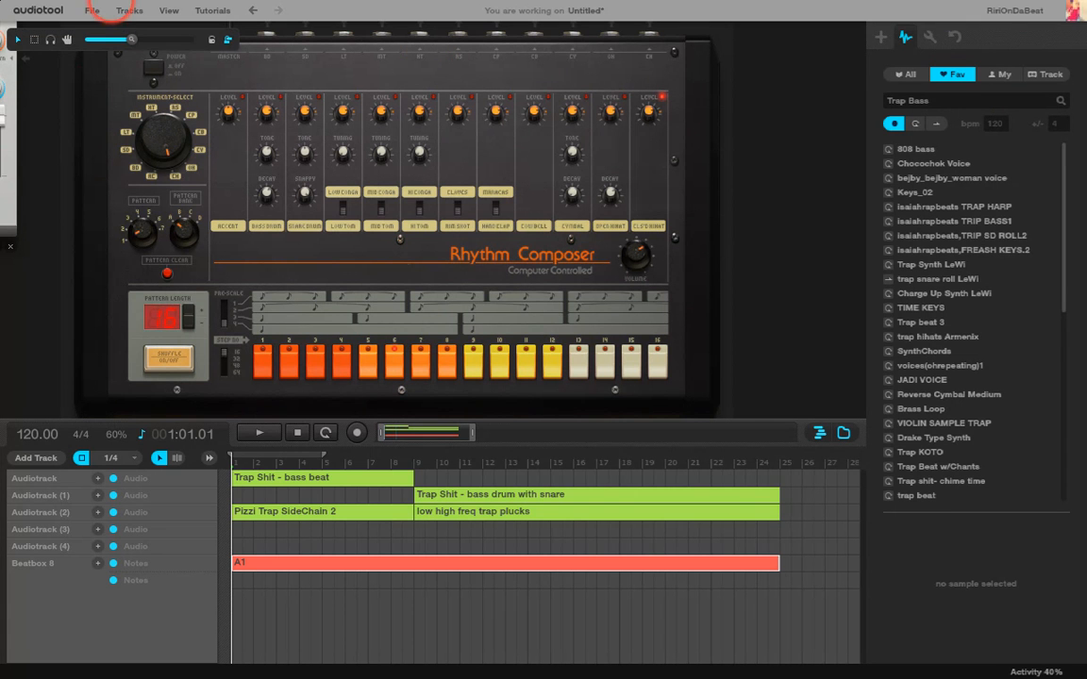
Import a sample from the audio device, allowing microphone access, and record and preview a short test clip.
left_click(95, 11)
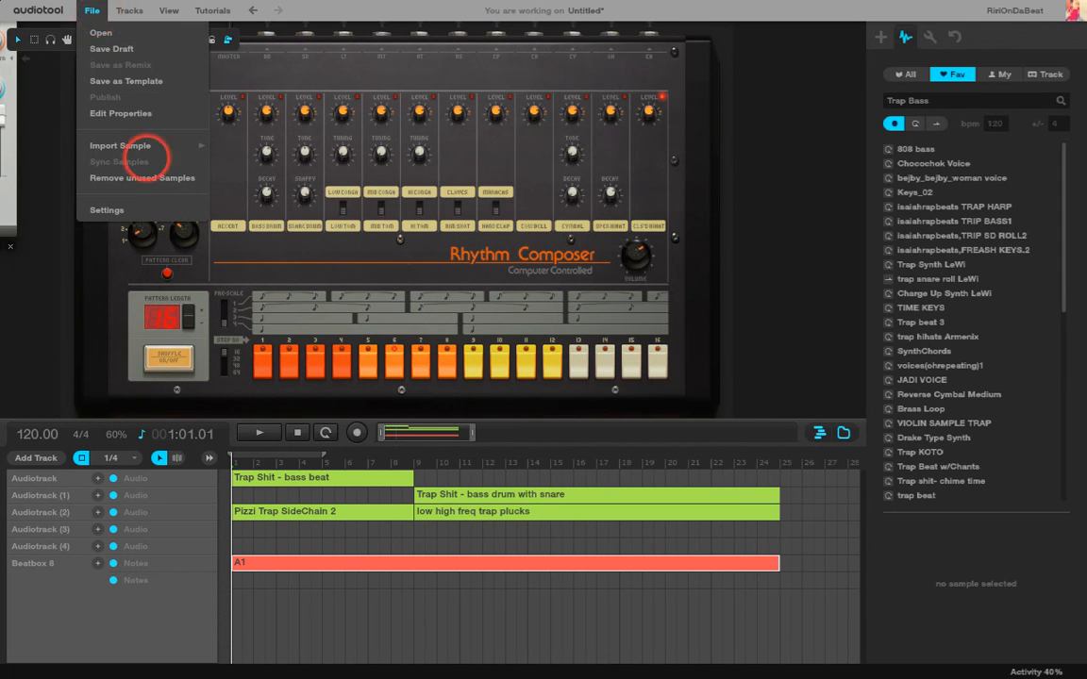
mouse_move(179, 145)
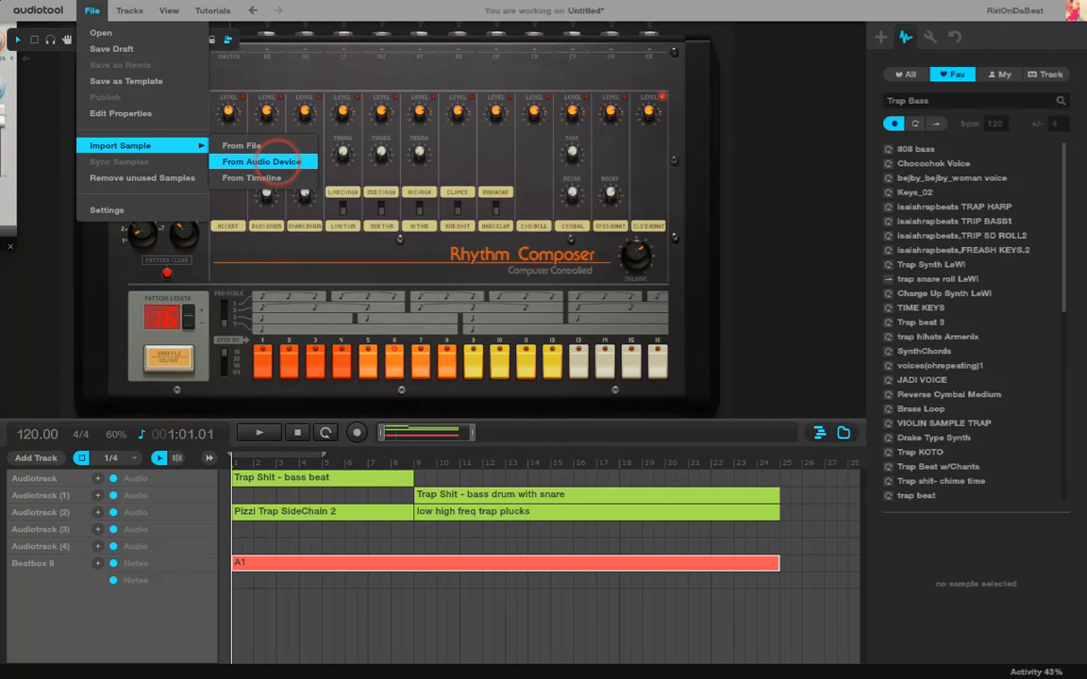
left_click(271, 161)
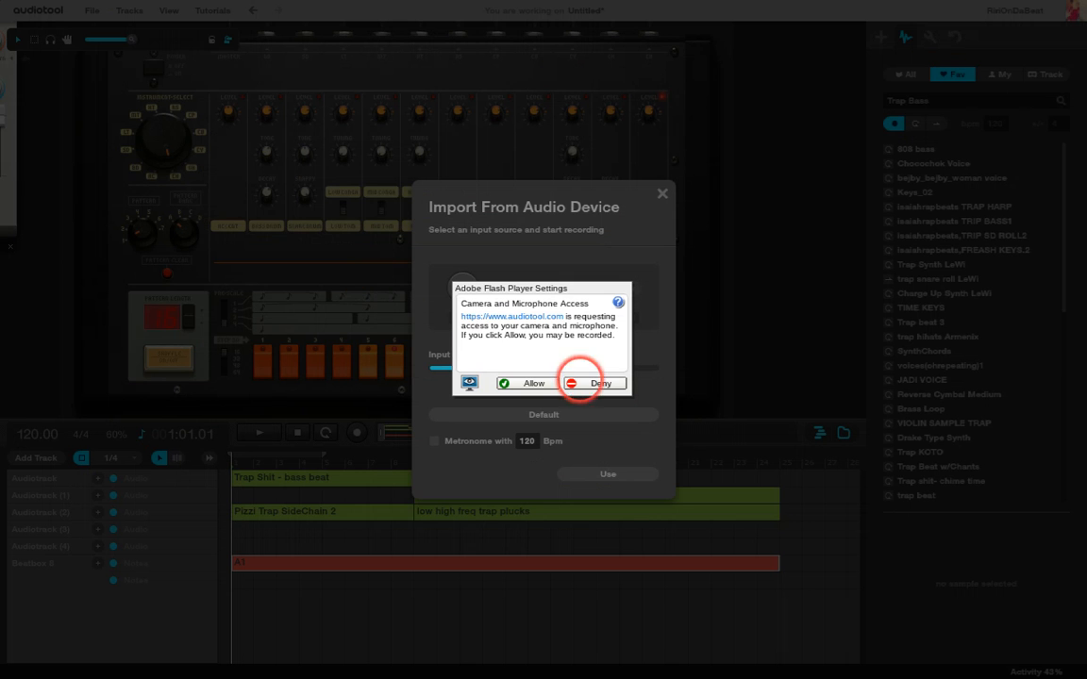
left_click(544, 379)
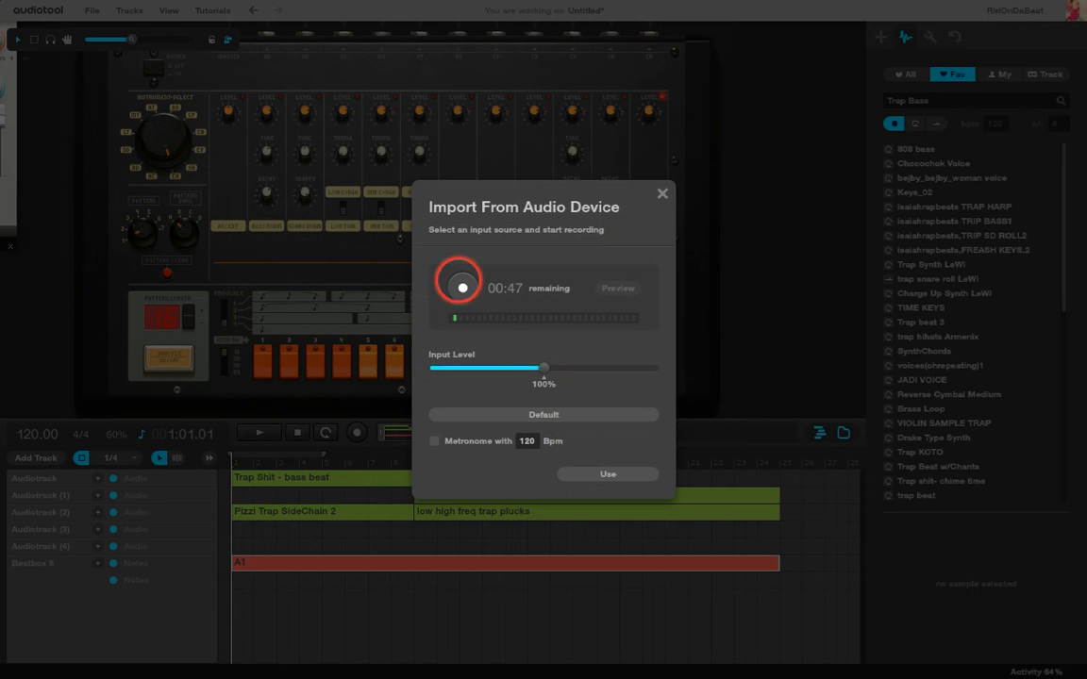
left_click(462, 287)
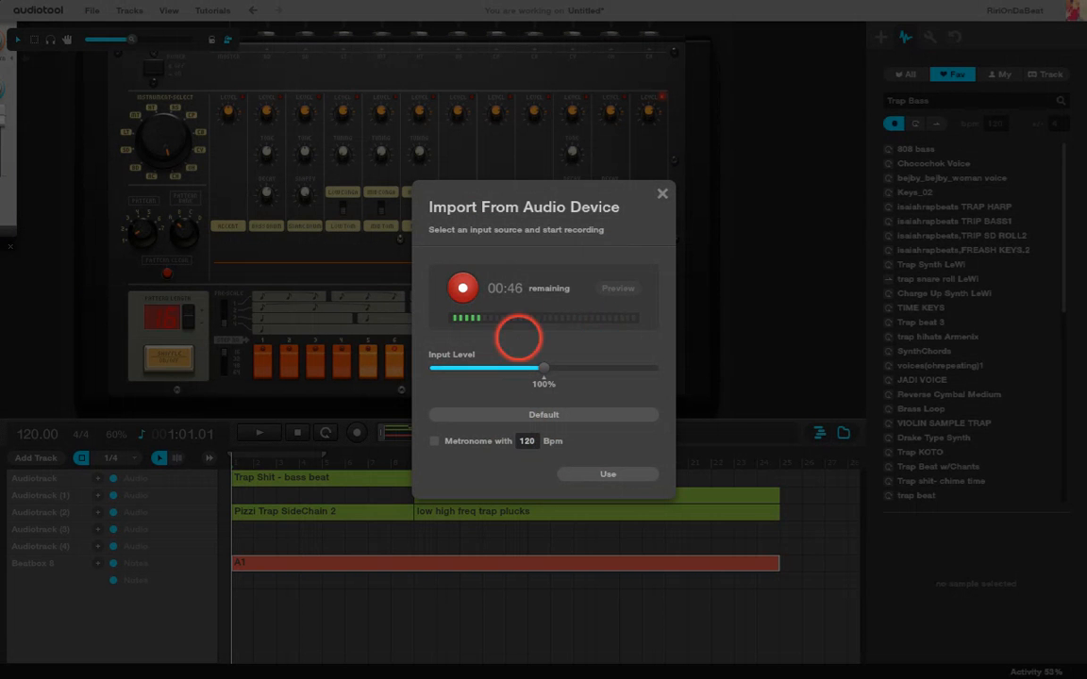
left_click(462, 288)
left_click(619, 288)
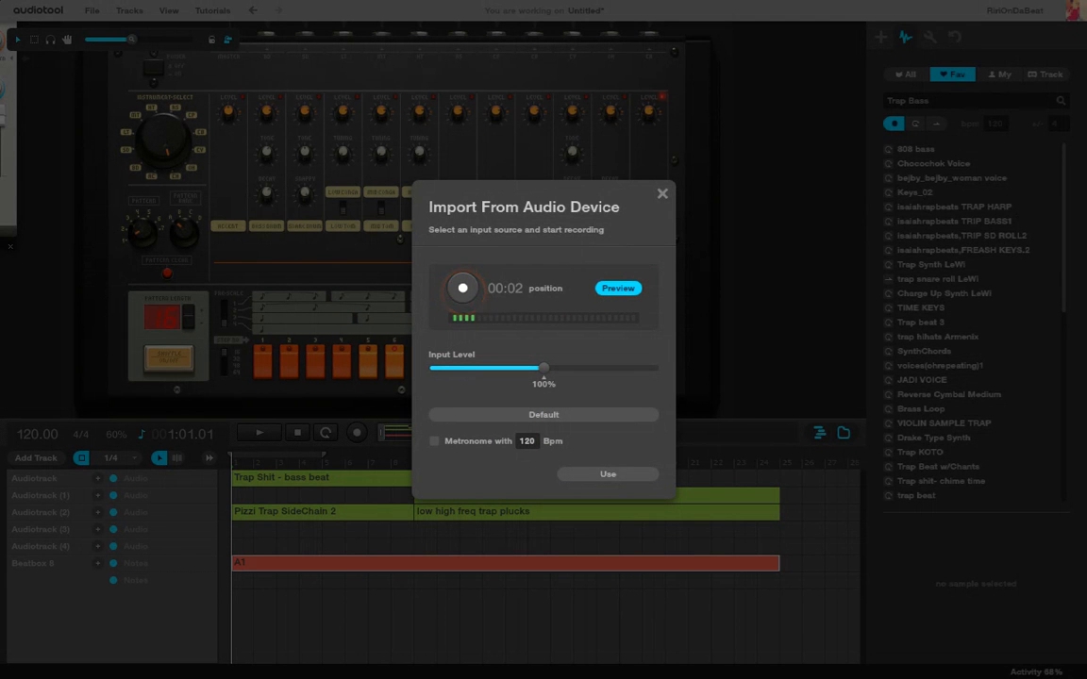
Record a second clip at 100% input level, toggling the 120 Bpm metronome on and off, and use the recording.
left_click(463, 287)
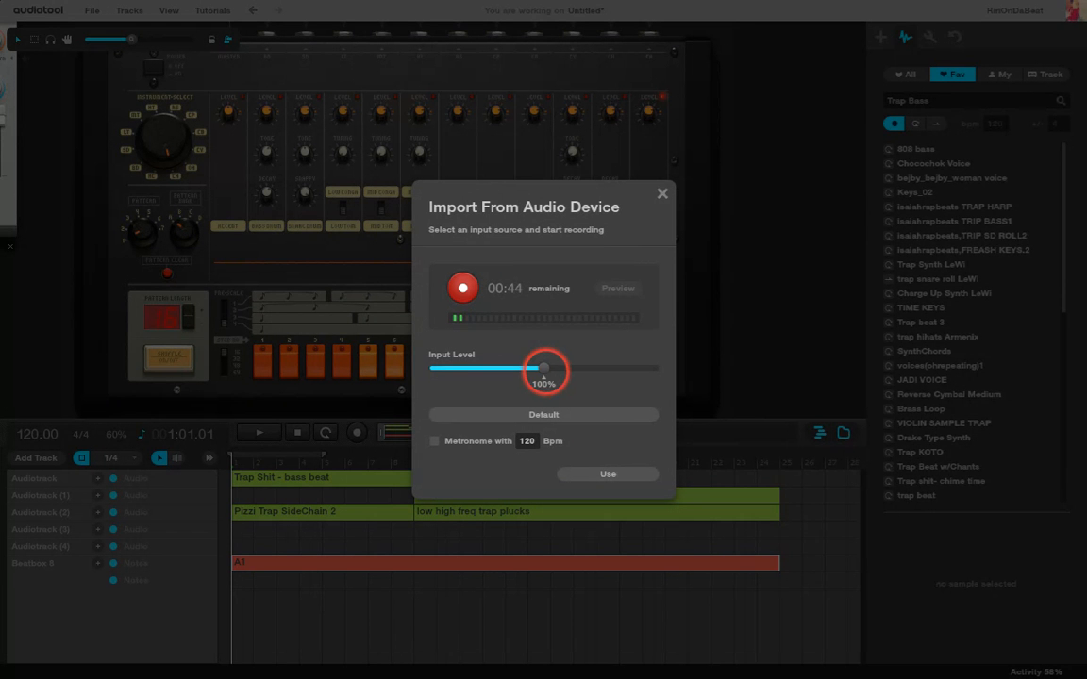
left_click_drag(544, 370, 652, 368)
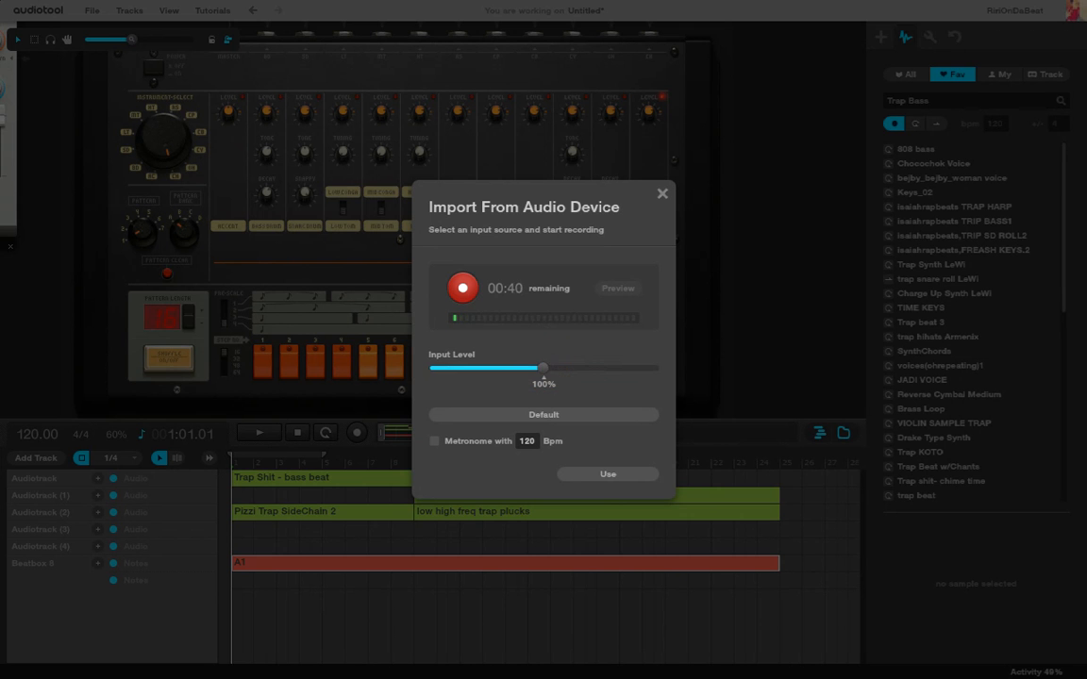
left_click(434, 441)
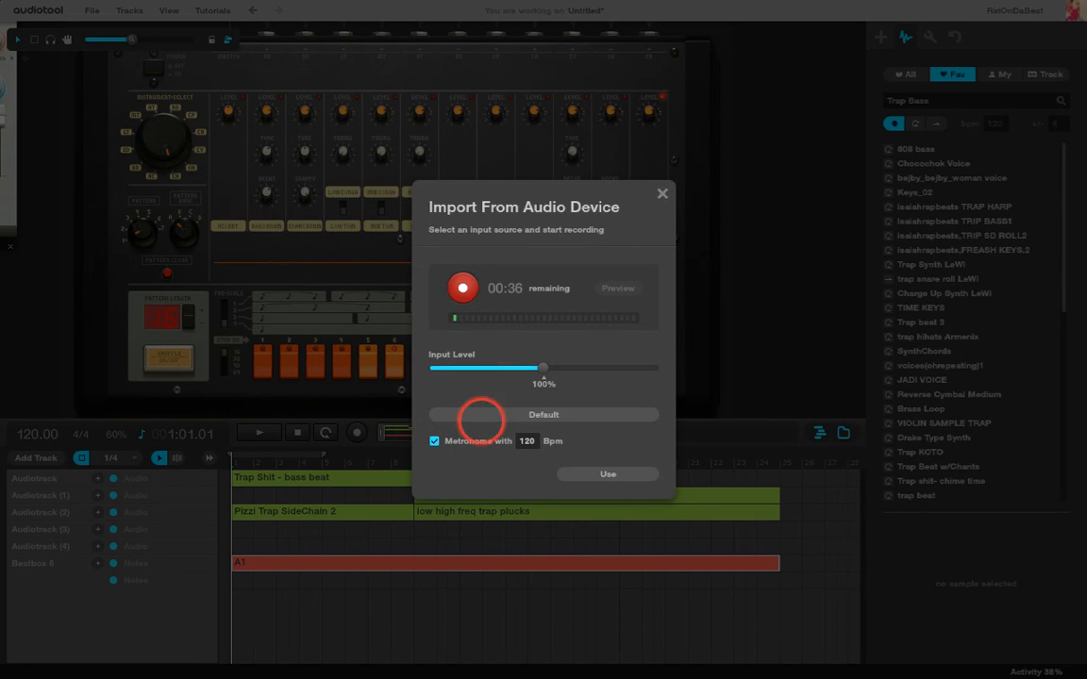
left_click(434, 440)
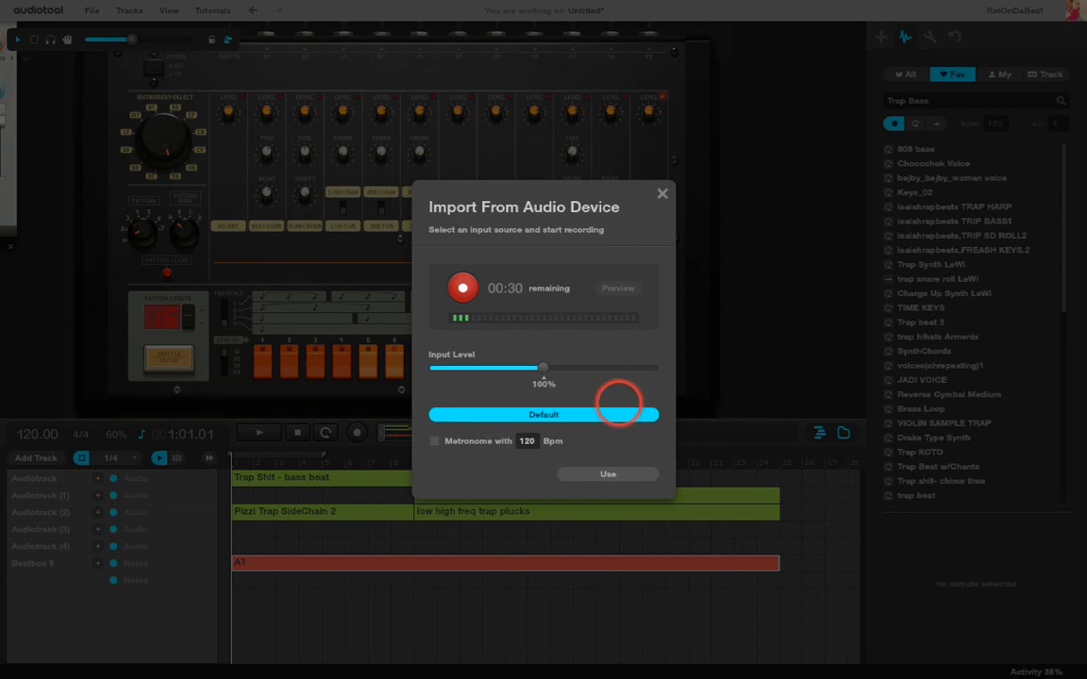
left_click(639, 474)
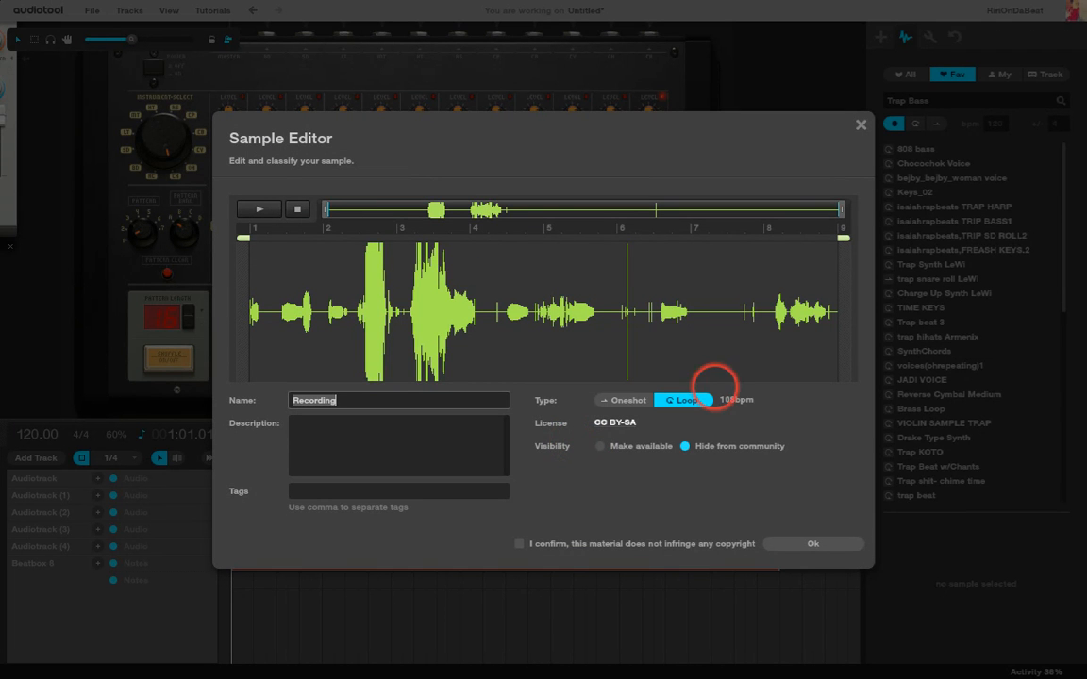
Try the Oneshot and Loop types and Make available visibility on the recording in the Sample Editor, and discard it.
left_click(646, 400)
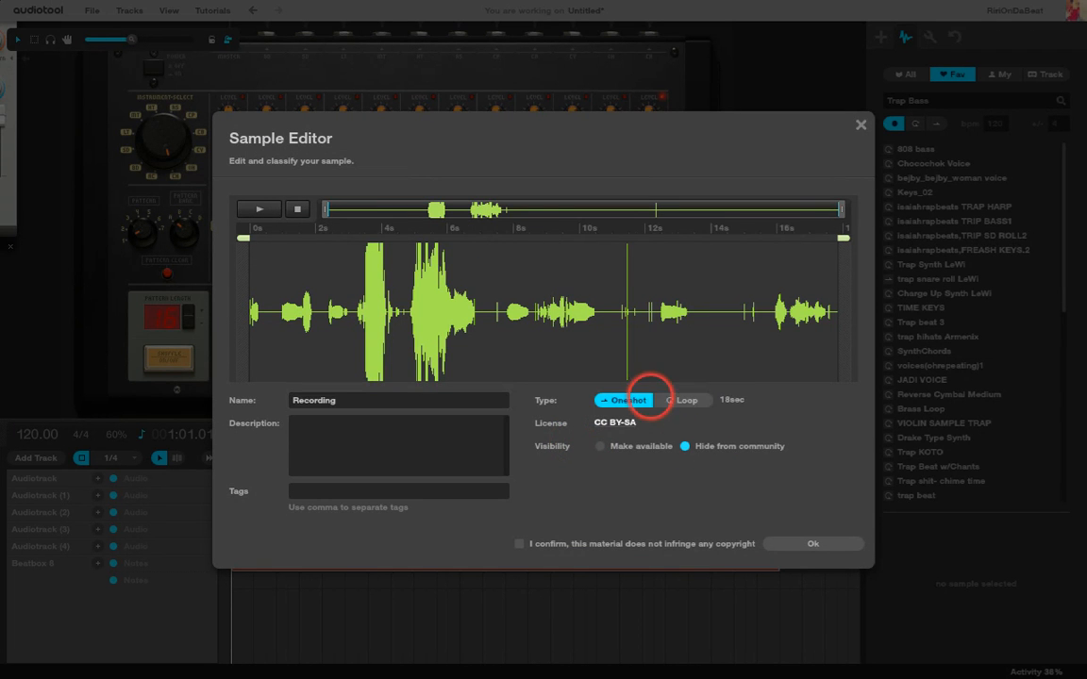
left_click(680, 398)
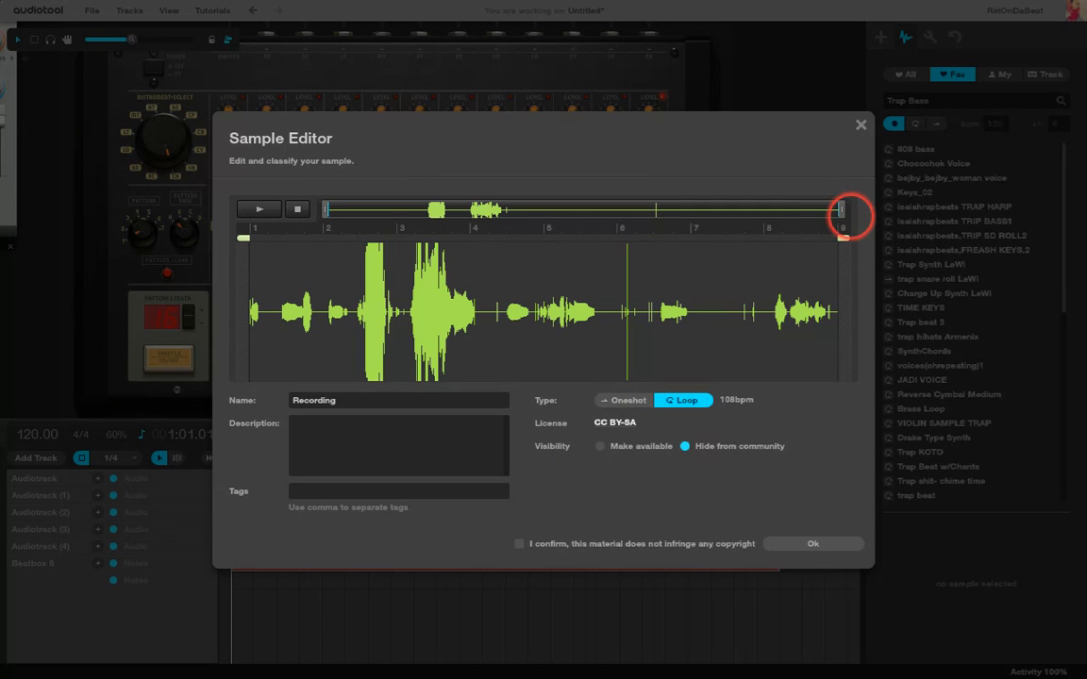
left_click_drag(842, 210, 512, 210)
left_click_drag(330, 219, 423, 219)
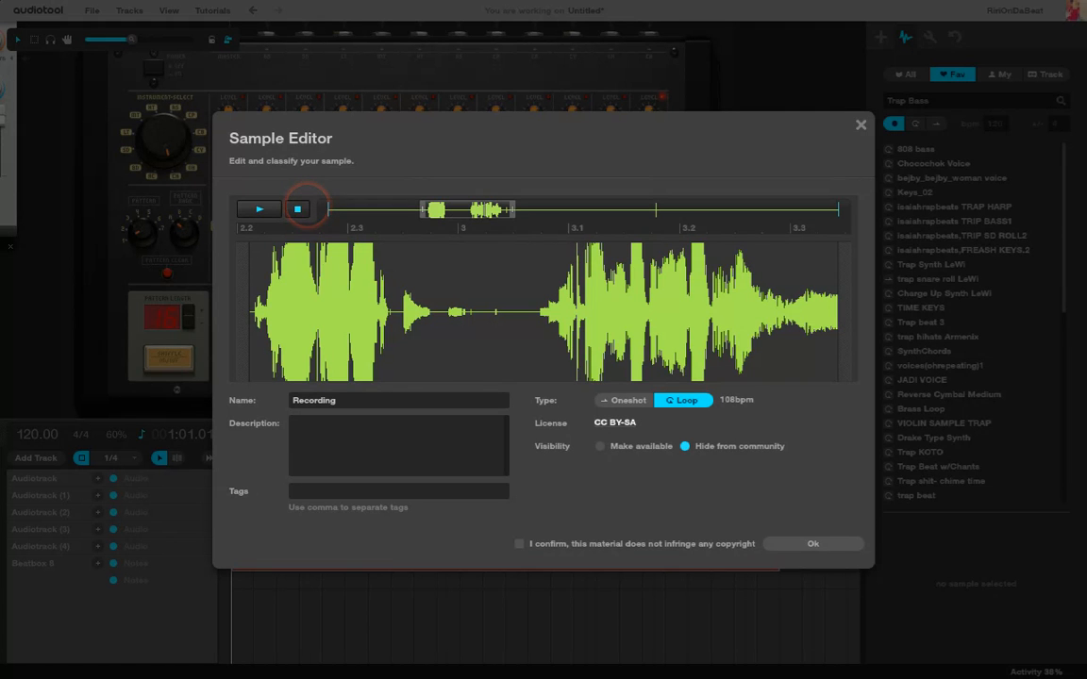
left_click(439, 205)
left_click_drag(415, 205, 846, 212)
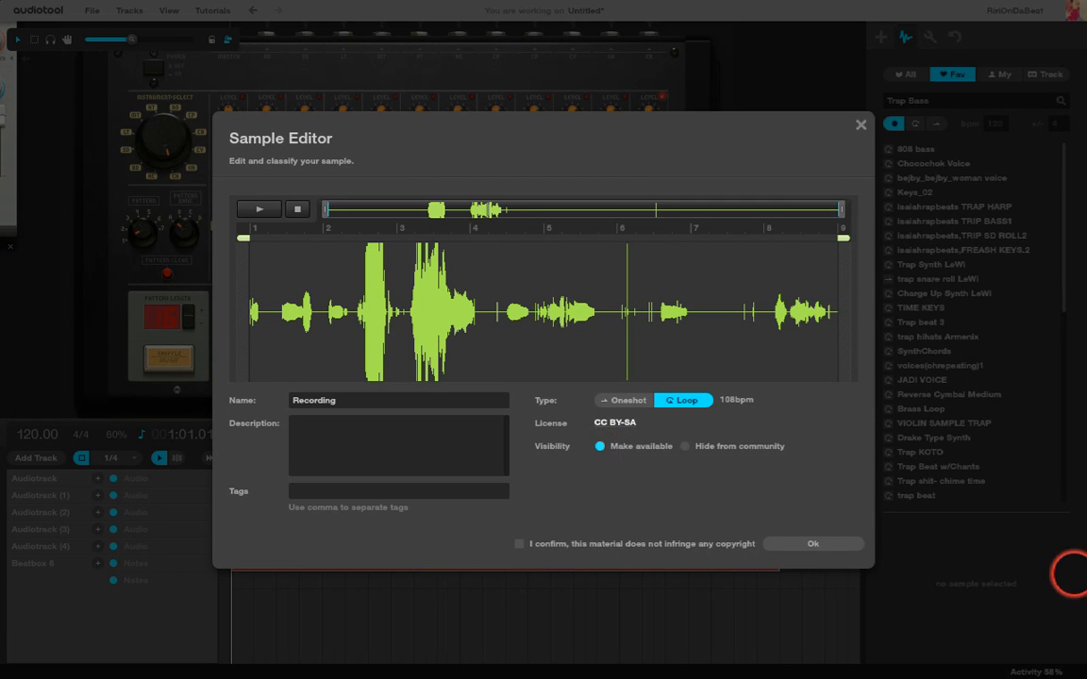
left_click(860, 124)
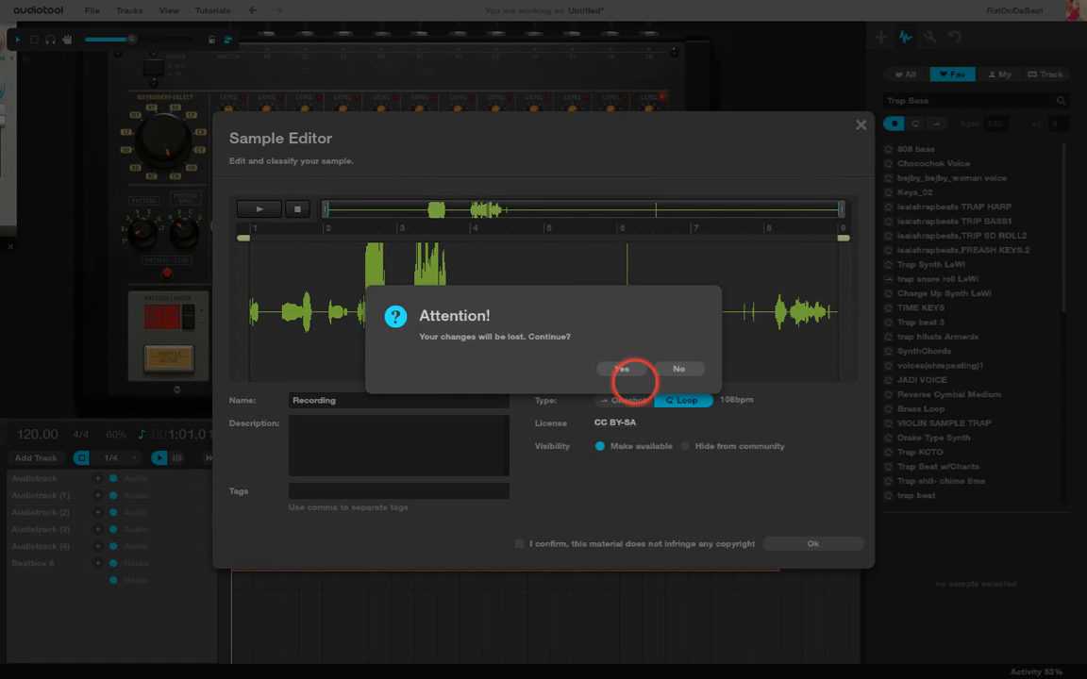
left_click(626, 367)
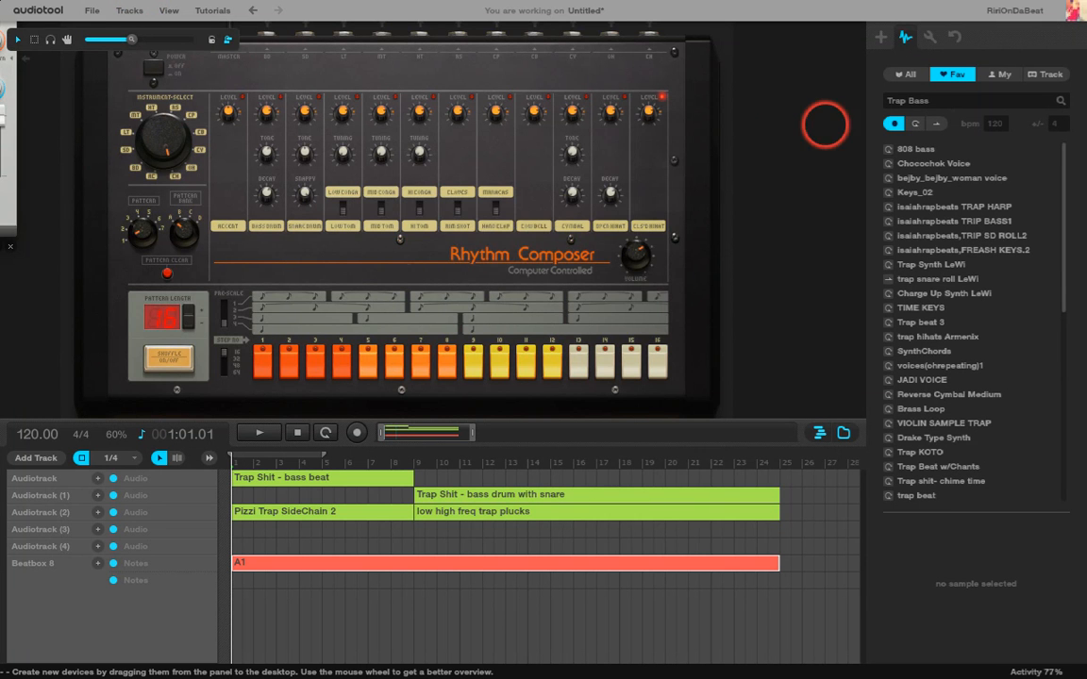
Add a Tonematrix synth to the empty desktop area beside the Beatbox 8.
scroll(781, 246, "down", 3)
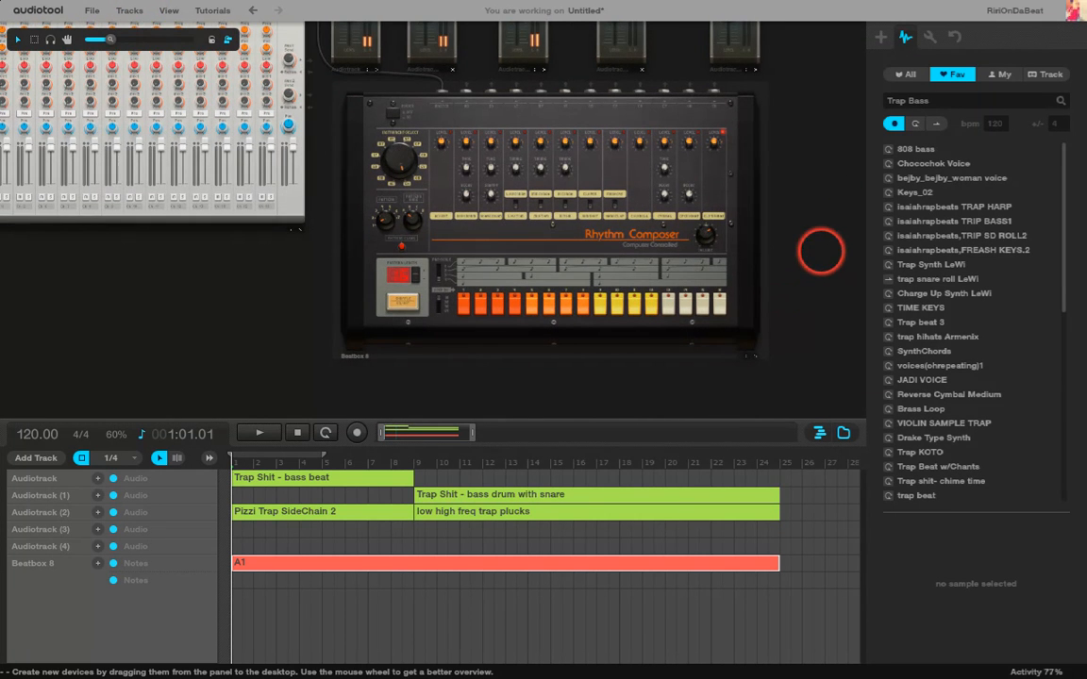
left_click_drag(807, 206, 705, 222)
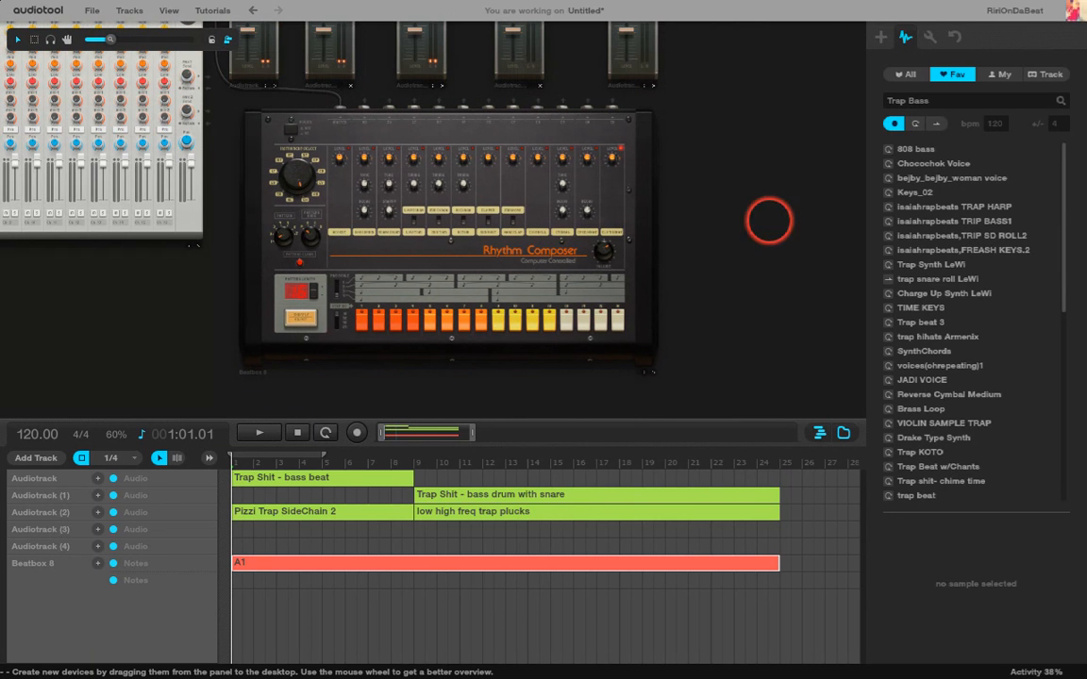
left_click(880, 37)
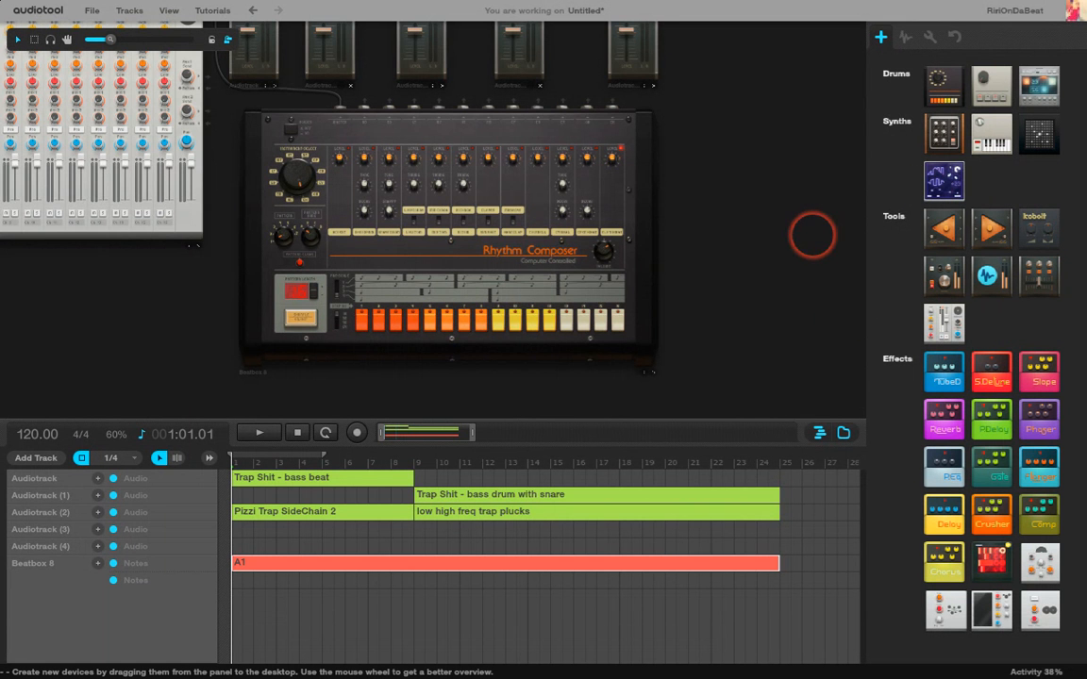
scroll(745, 170, "down", 3)
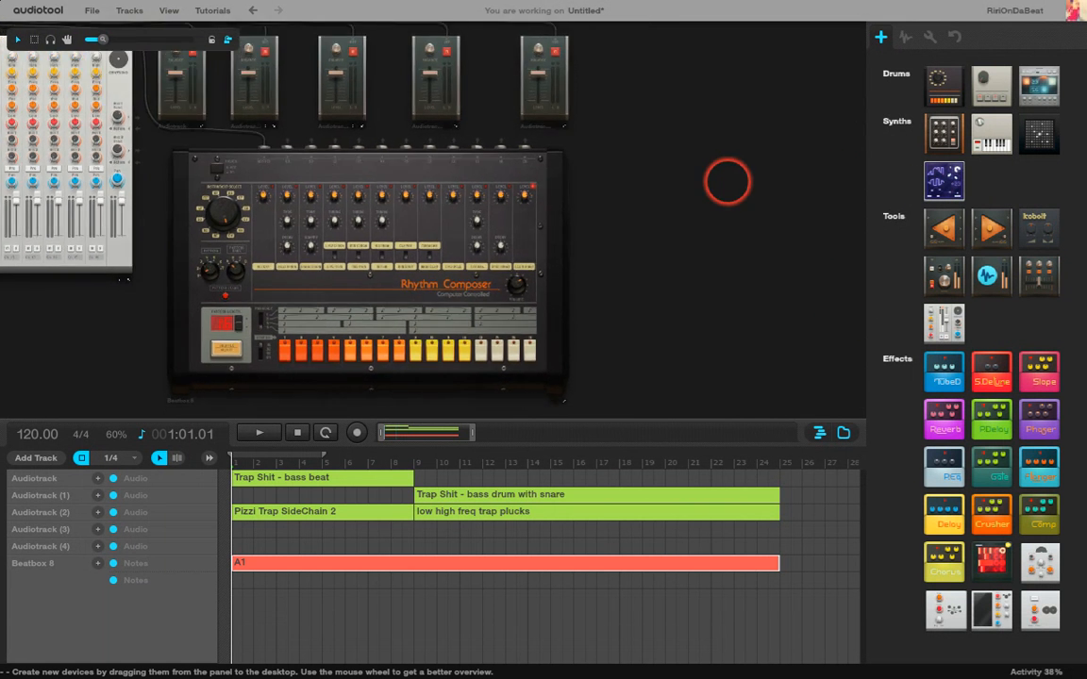
scroll(734, 172, "up", 1)
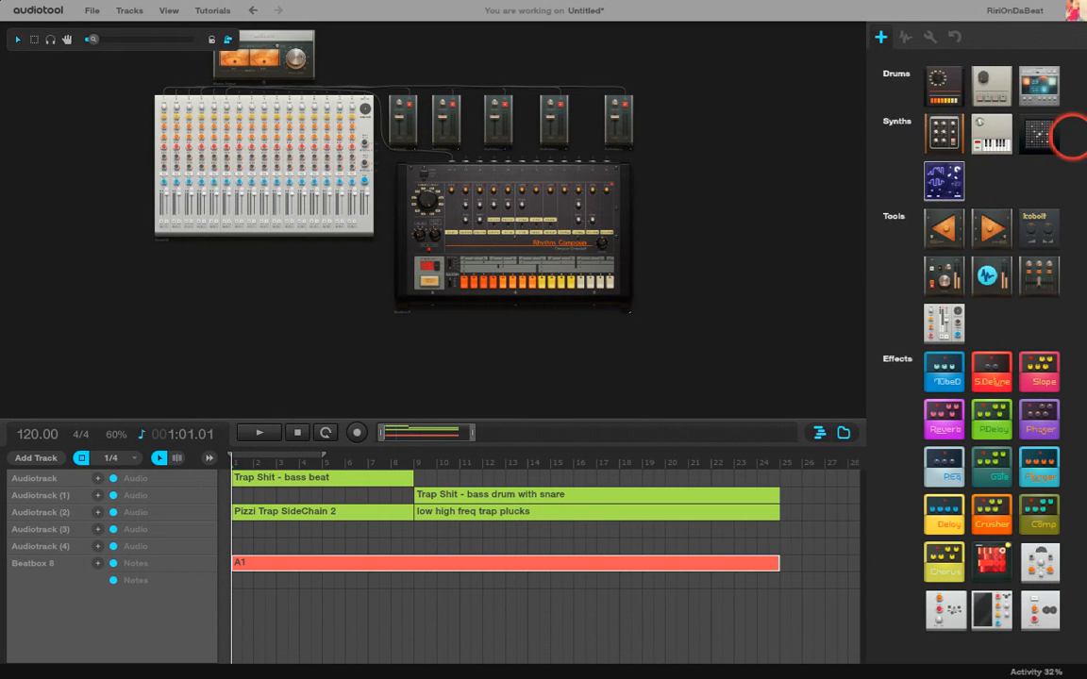
left_click_drag(1041, 127, 701, 227)
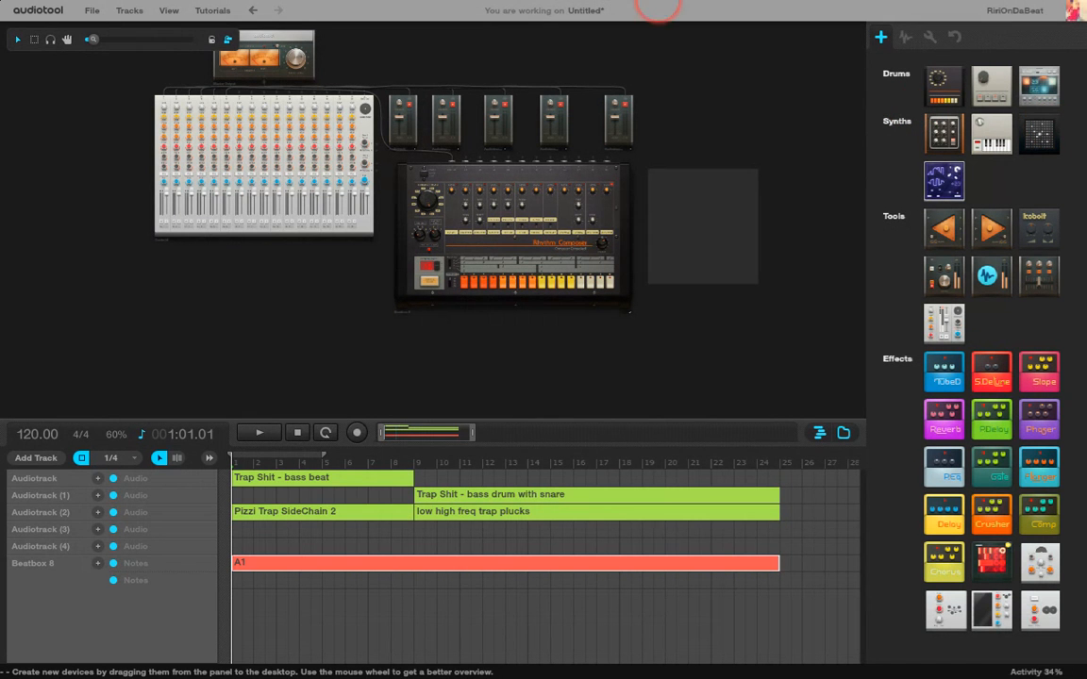
left_click_drag(893, 220, 705, 235)
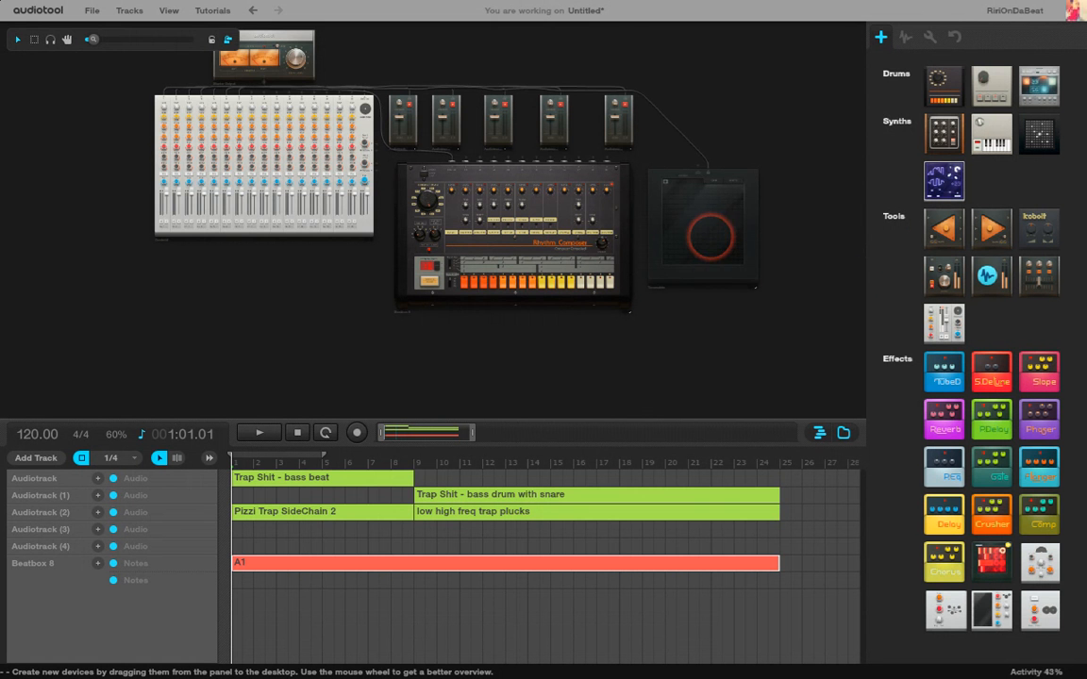
scroll(764, 137, "up", 3)
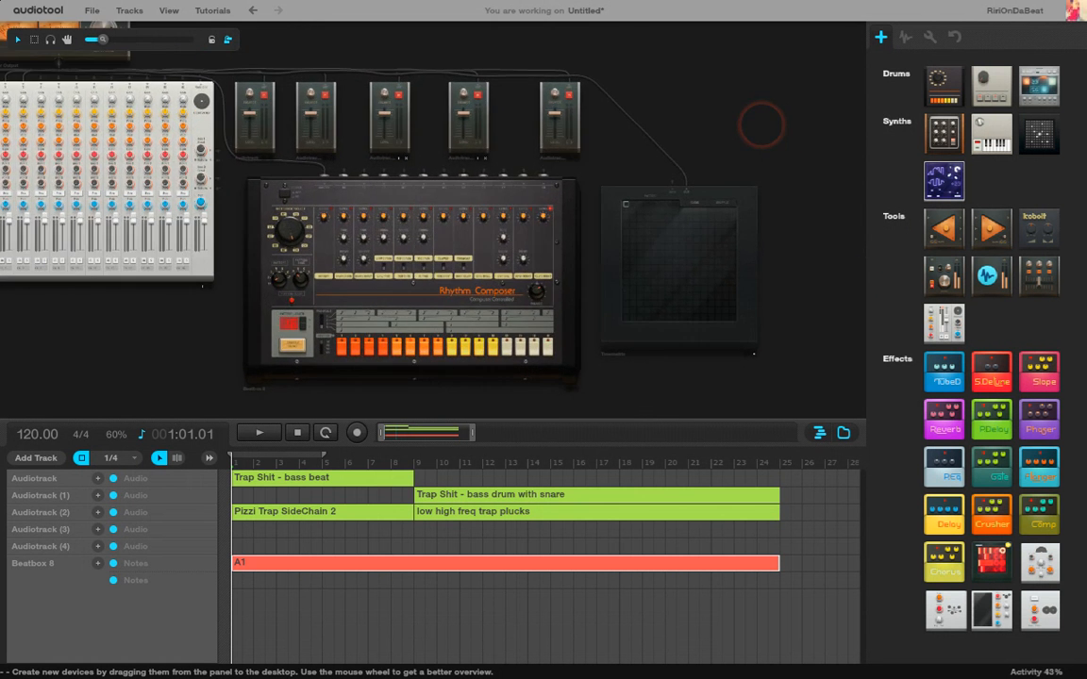
scroll(764, 139, "up", 3)
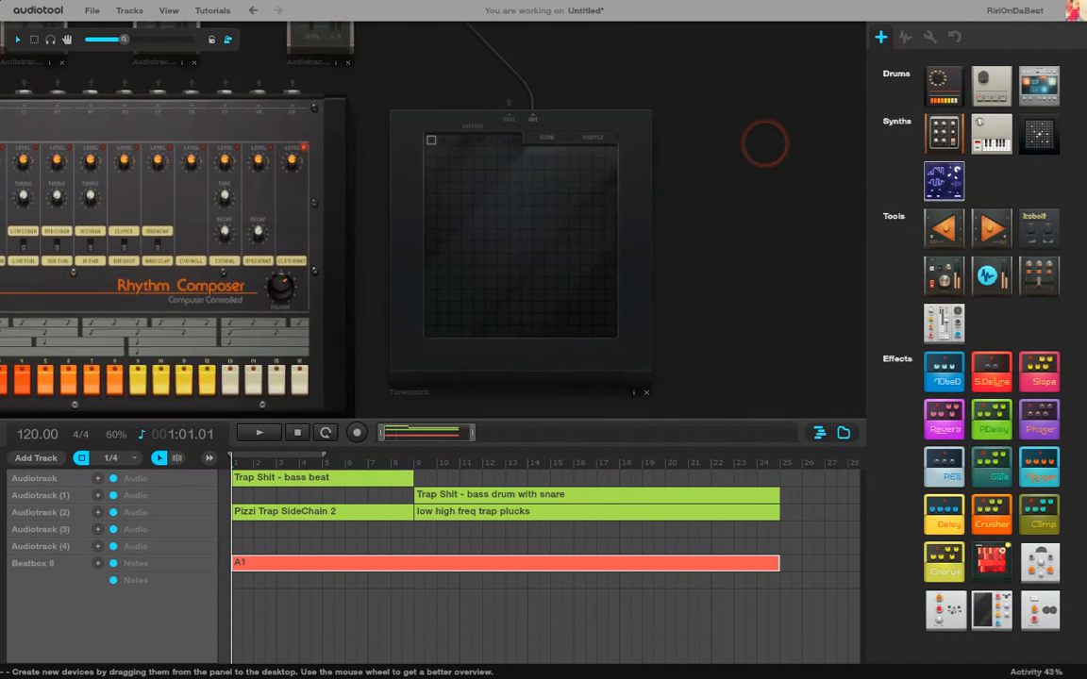
Draw a freehand note pattern across the Tonematrix grid and play it with the arrangement.
right_click(642, 160)
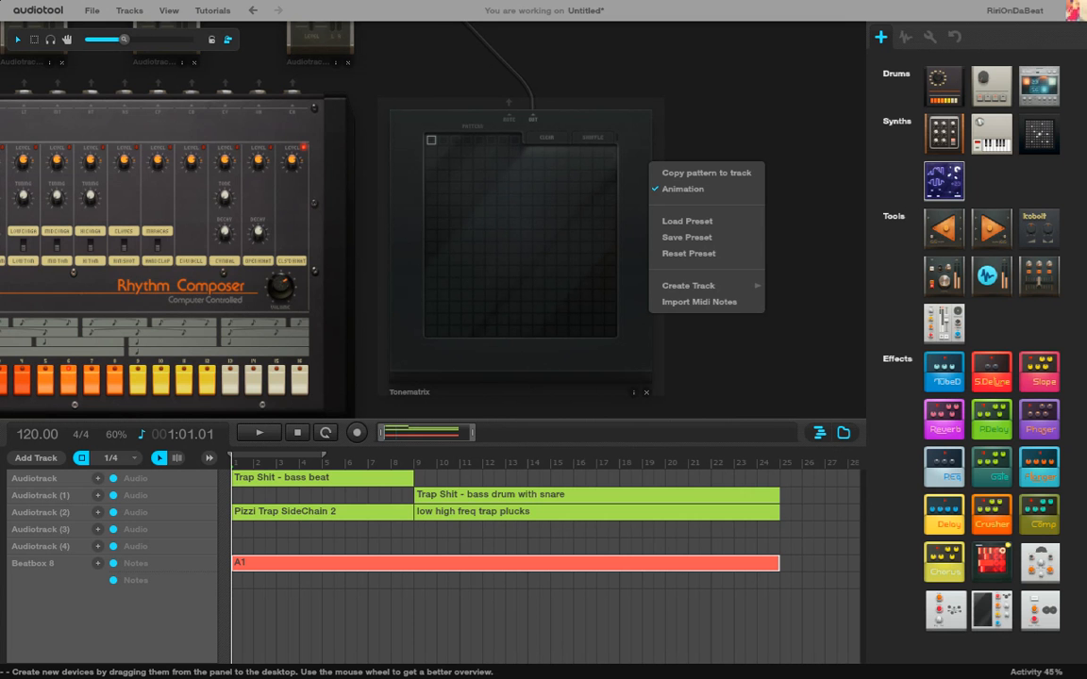
left_click(686, 218)
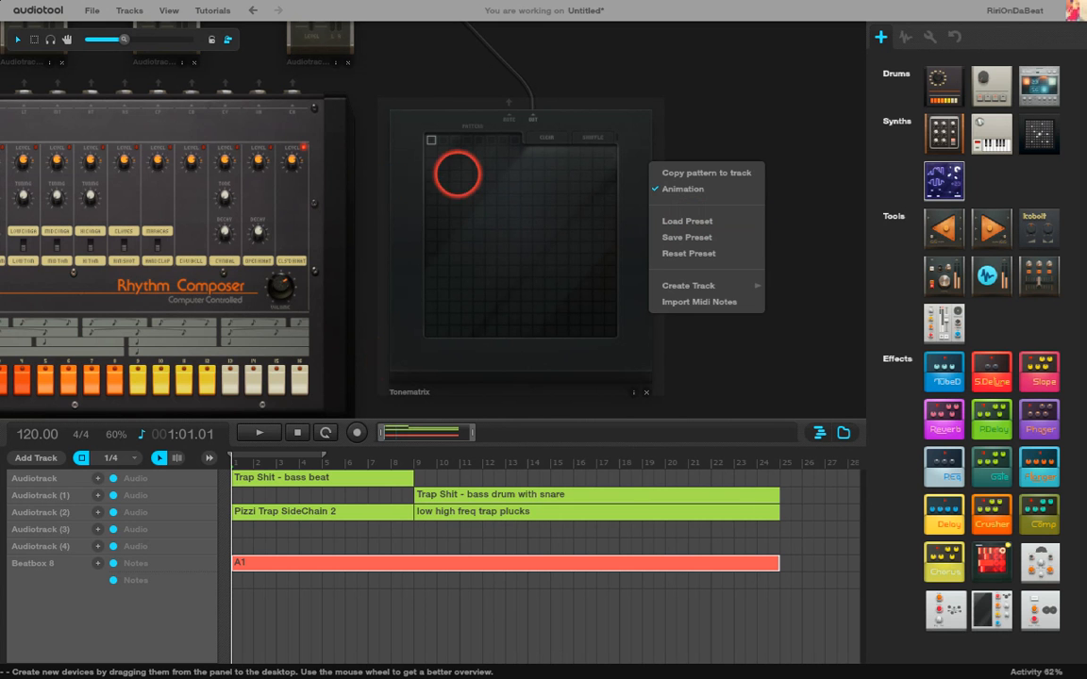
left_click_drag(445, 296, 503, 175)
mouse_move(575, 248)
left_mouse_down()
mouse_move(478, 199)
mouse_move(539, 223)
left_mouse_up()
left_click(259, 433)
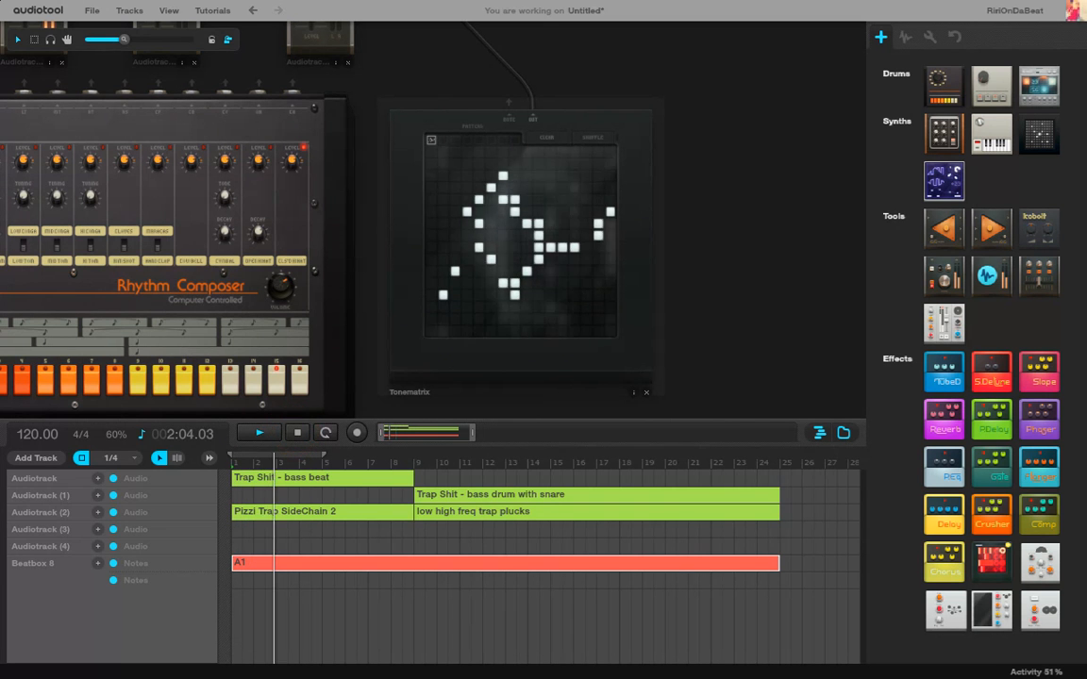
key("space")
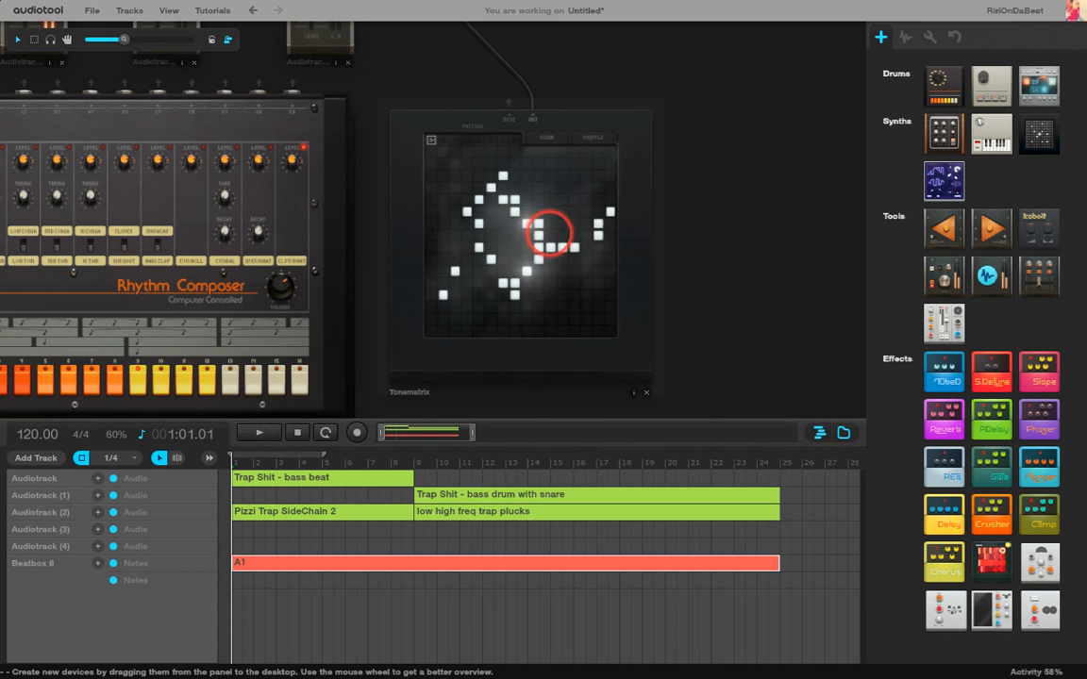
Clear the Tonematrix grid, draw a descending pattern from its upper-left corner to the lower right, and play it.
left_click(543, 140)
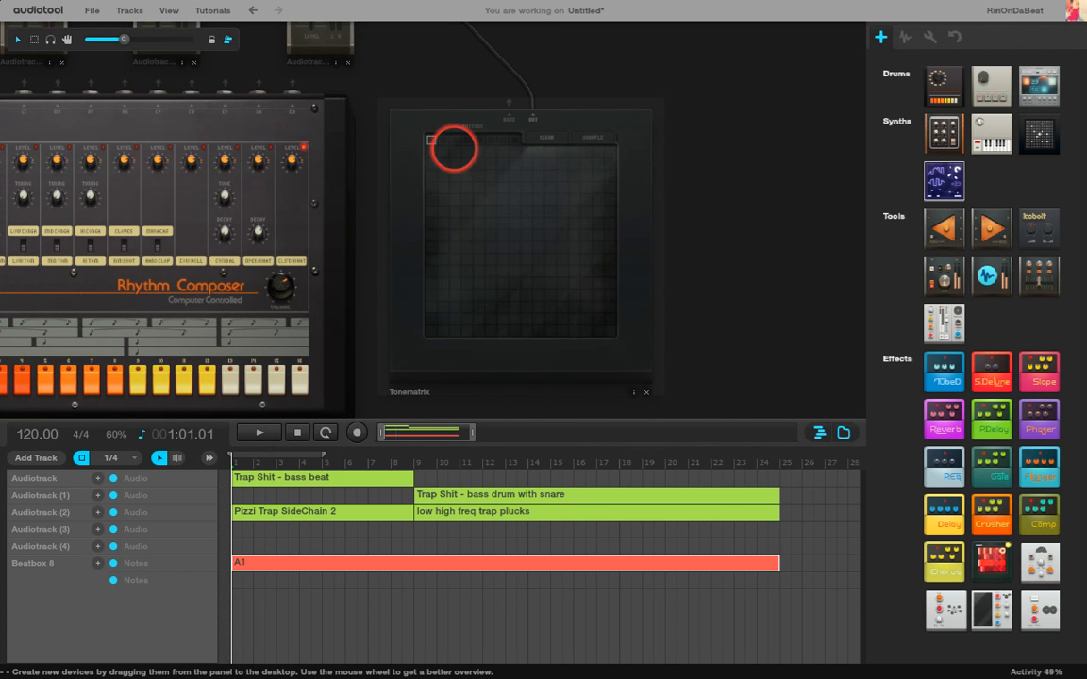
left_click_drag(539, 235, 585, 319)
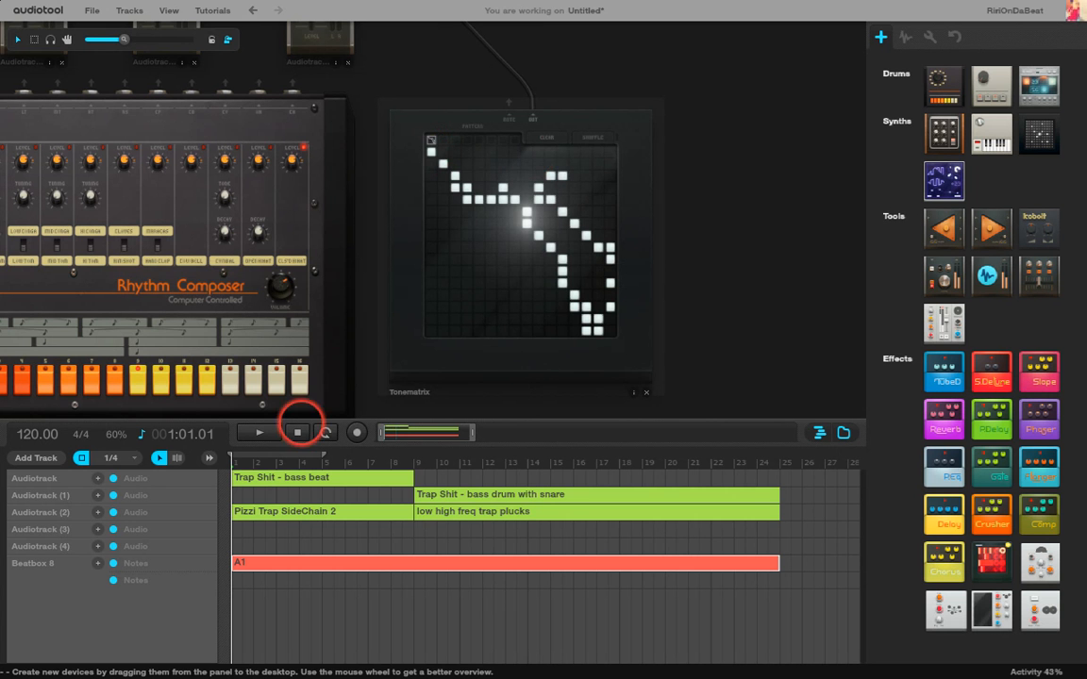
left_click(258, 433)
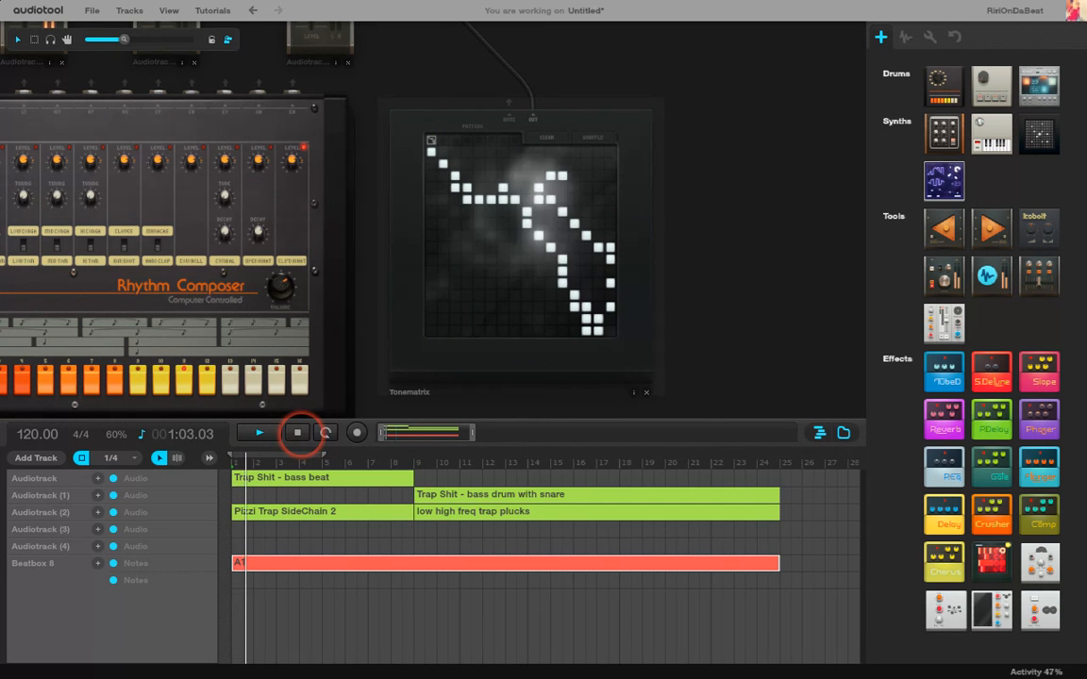
left_click(297, 433)
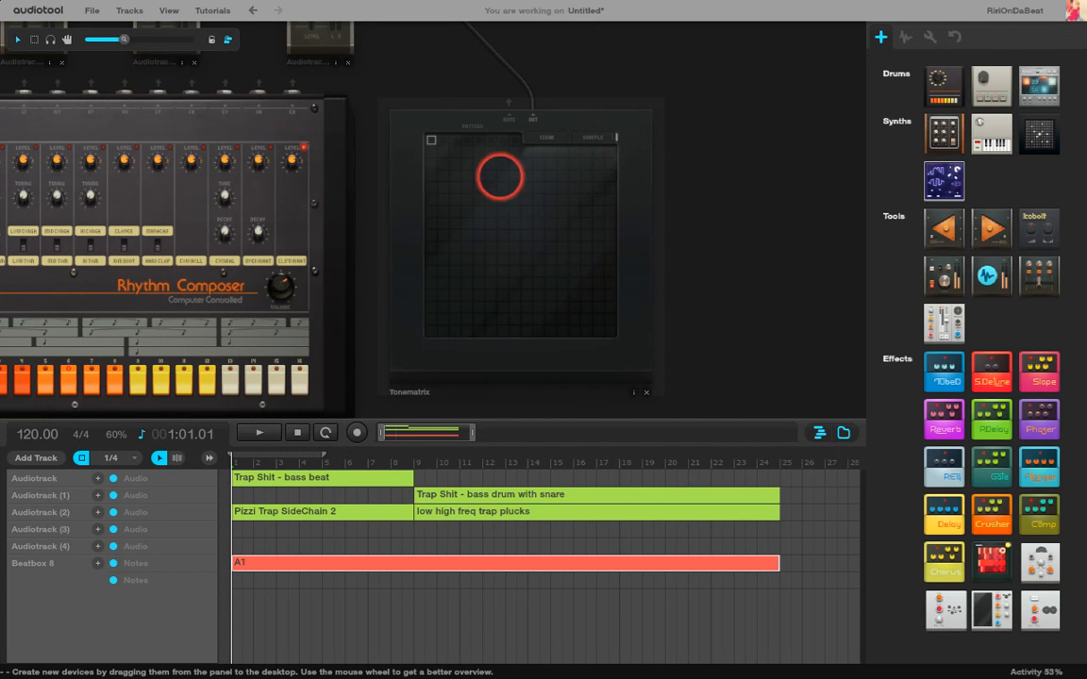
Replace the Tonematrix pattern with a new freehand scatter of notes across the grid and play it.
mouse_move(427, 173)
left_mouse_down()
mouse_move(408, 252)
mouse_move(430, 272)
mouse_move(471, 179)
left_mouse_up()
left_click(262, 433)
left_click(297, 433)
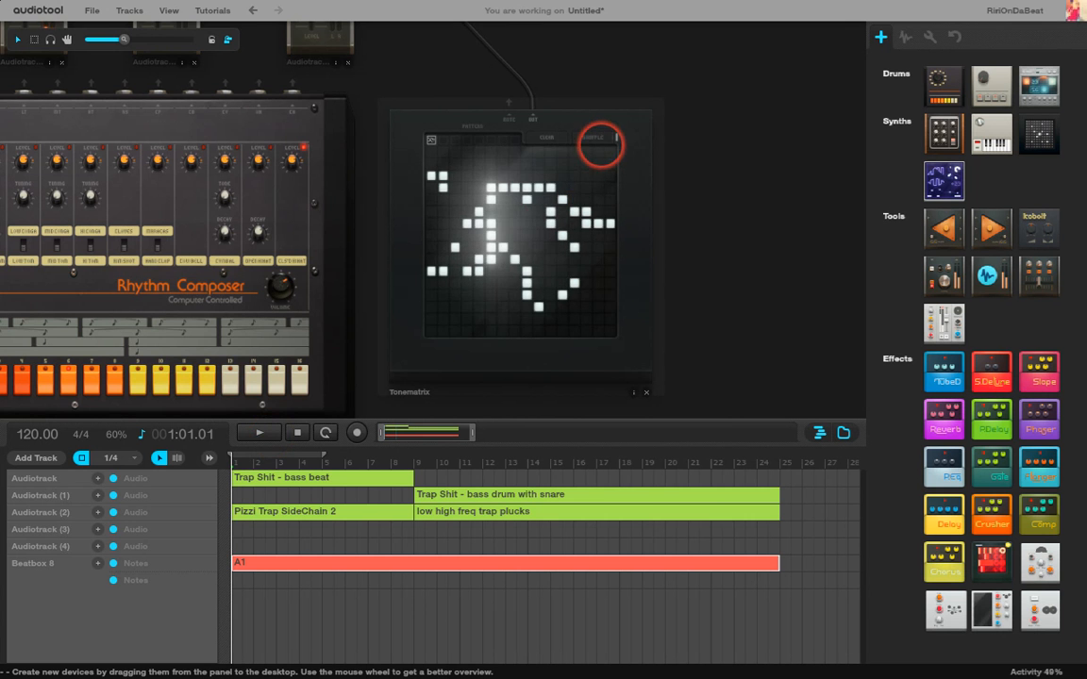
Replace the Tonematrix pattern with the first preset among the favourites and play it with the arrangement.
left_click(547, 139)
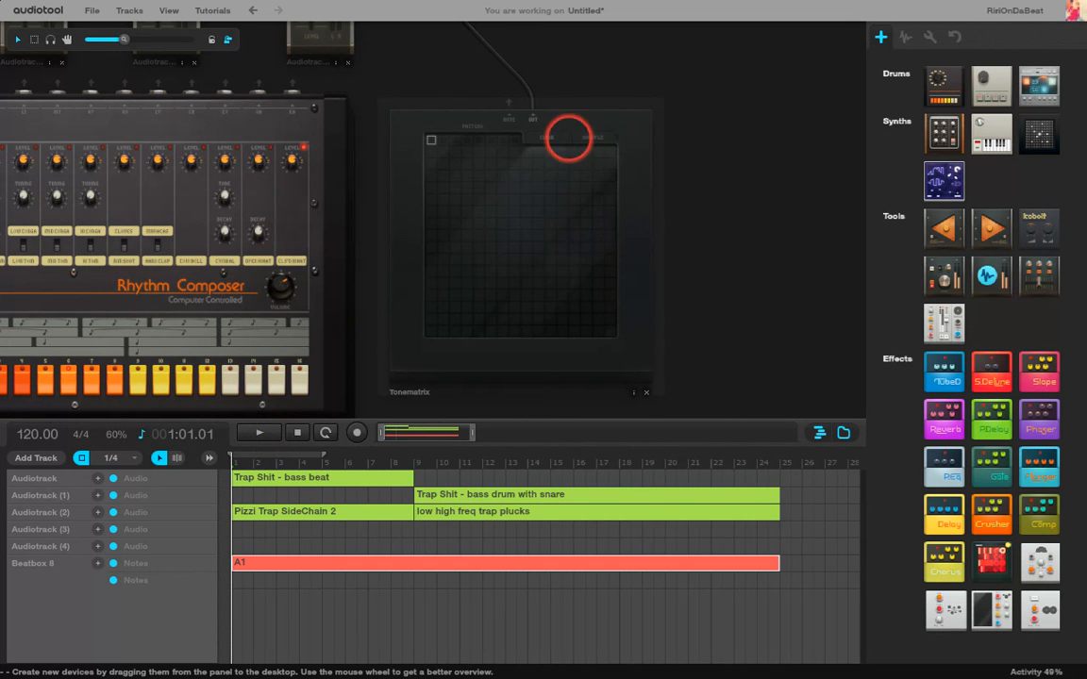
right_click(606, 128)
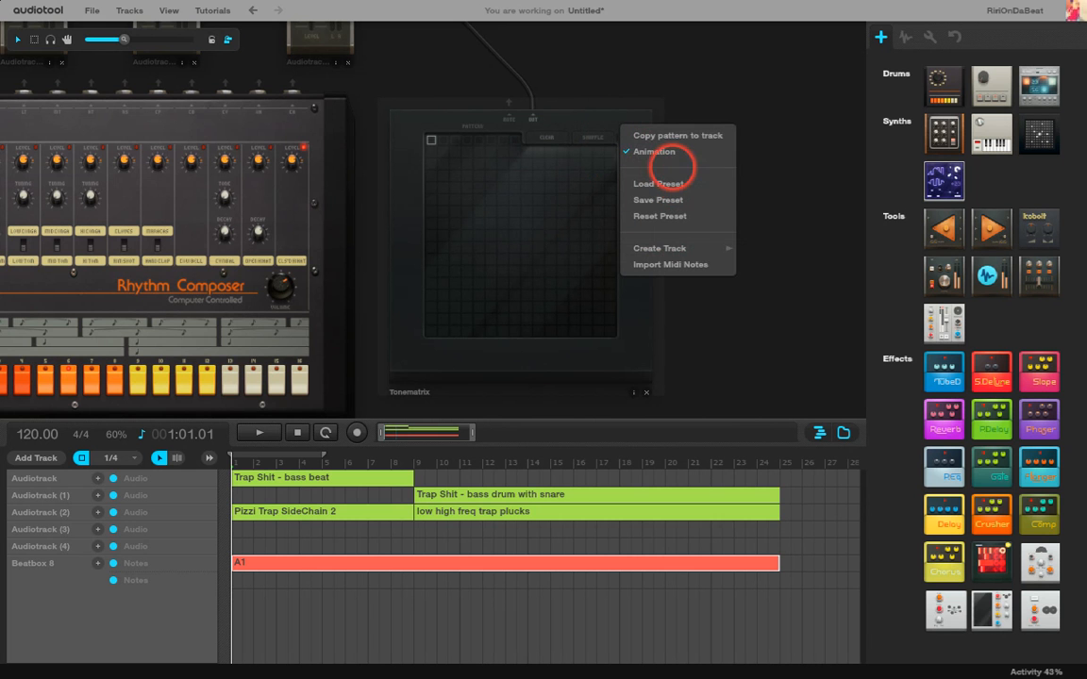
left_click(687, 185)
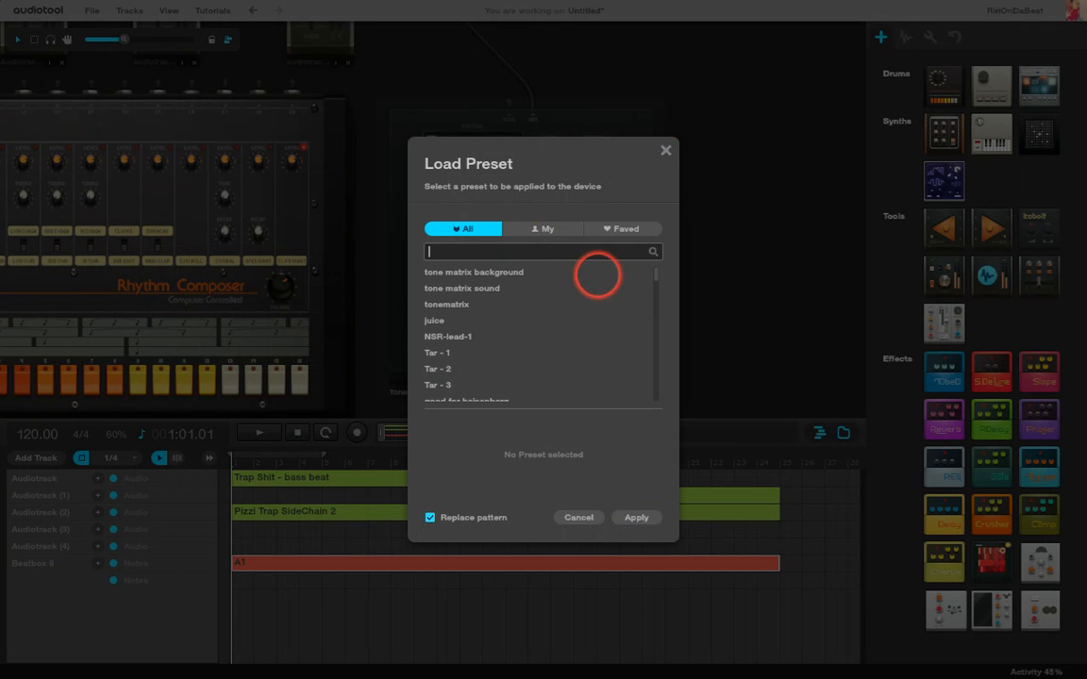
left_click(620, 230)
left_click(452, 272)
left_click(637, 517)
left_click(260, 433)
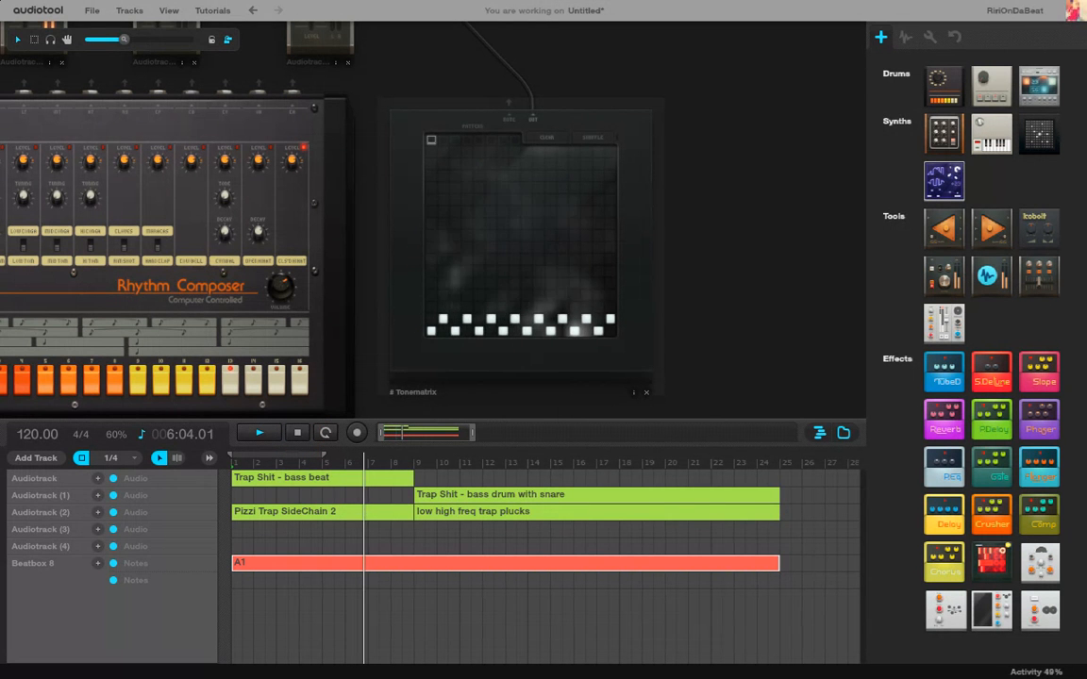
key("space")
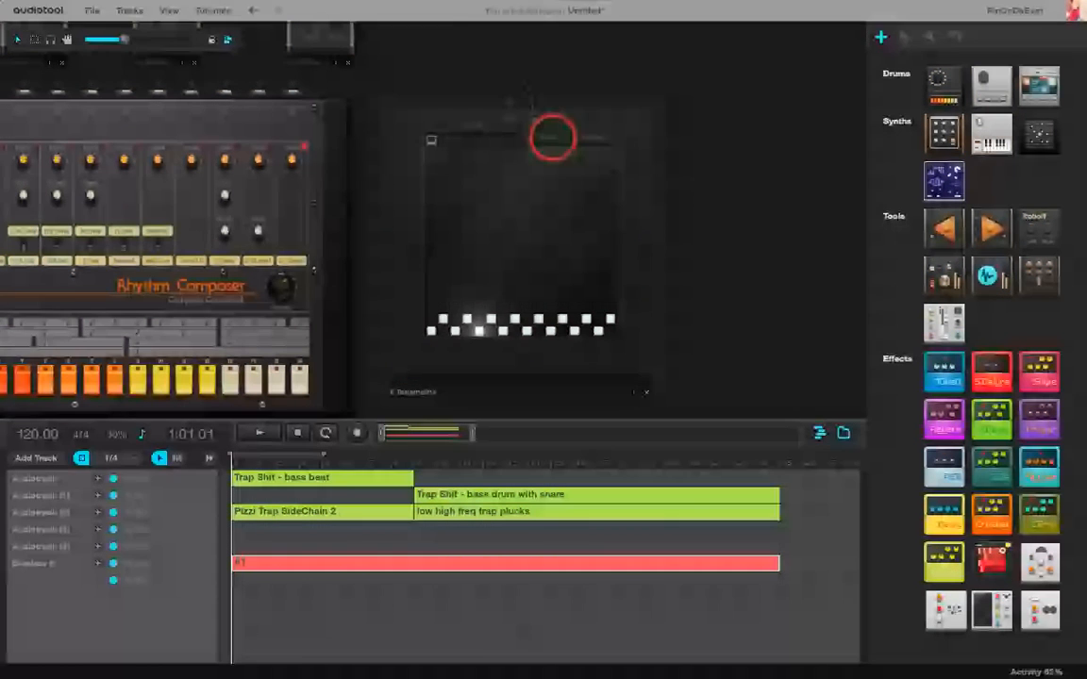
Browse the full list of available Tonematrix presets and close it without applying one.
right_click(572, 127)
left_click(626, 179)
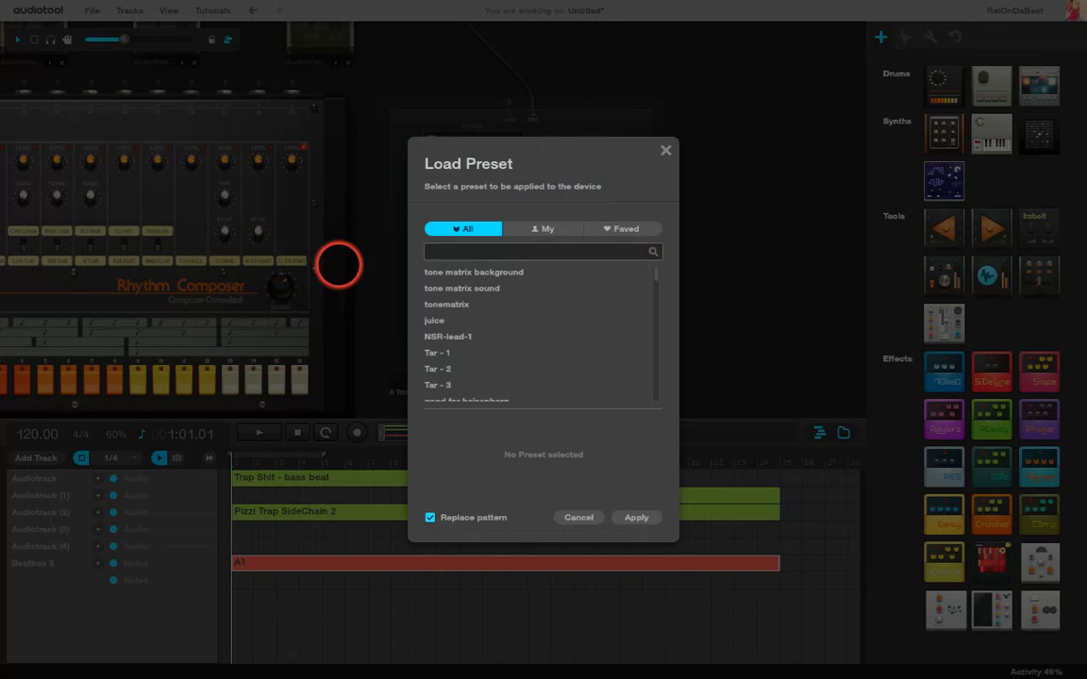
scroll(420, 340, "down", 3)
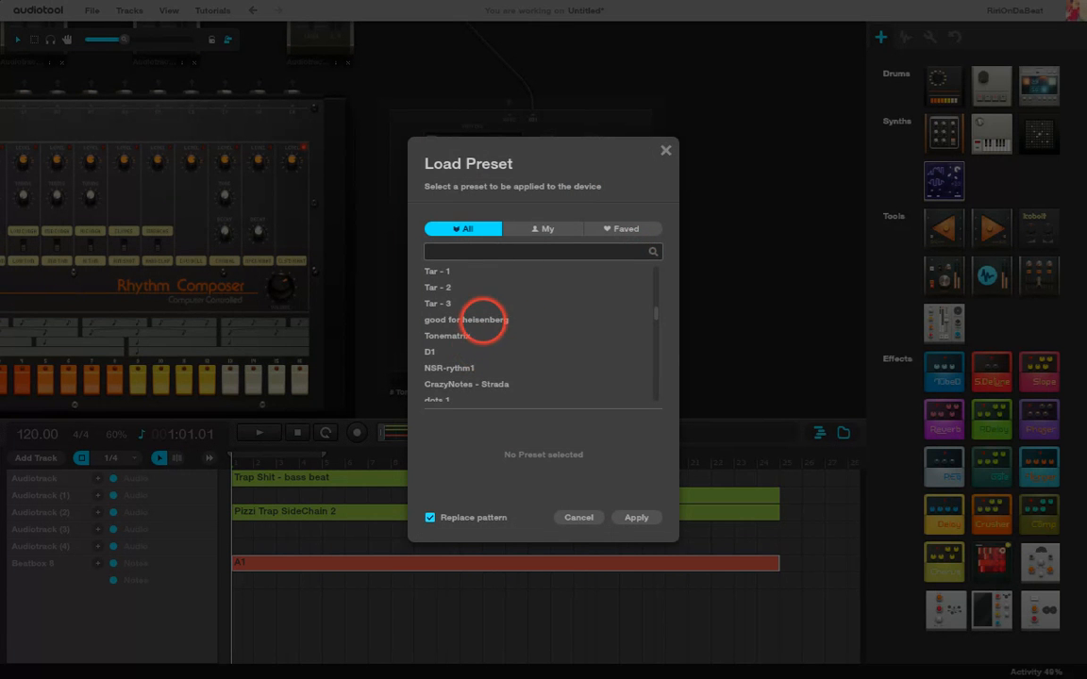
scroll(503, 321, "down", 5)
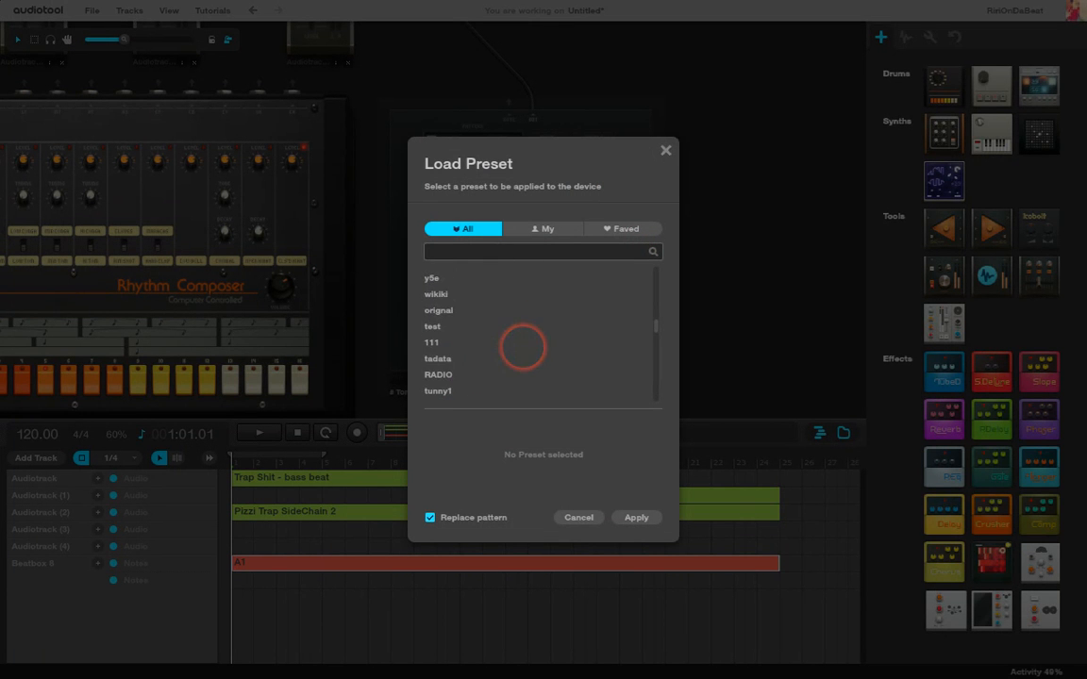
scroll(522, 347, "down", 6)
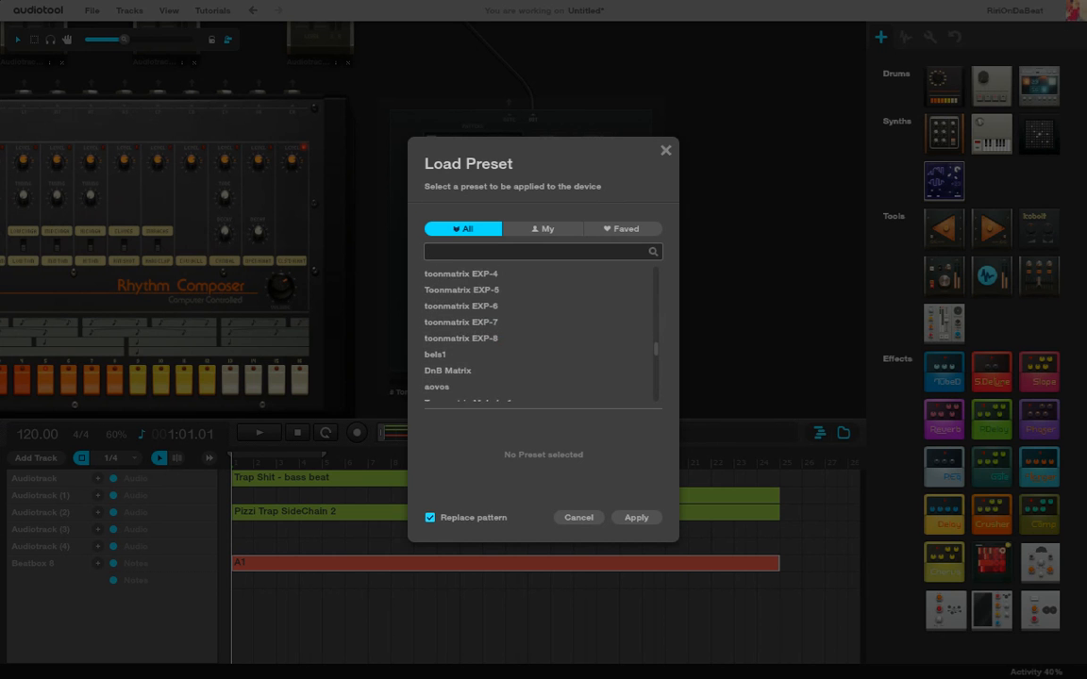
scroll(526, 346, "up", 10)
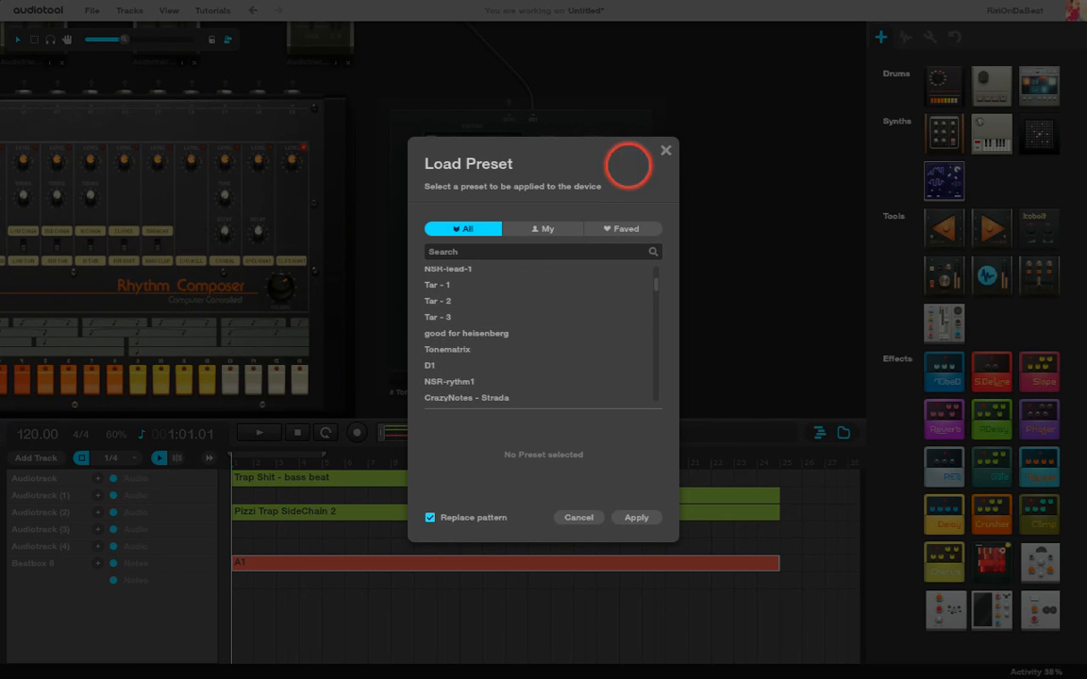
left_click(666, 150)
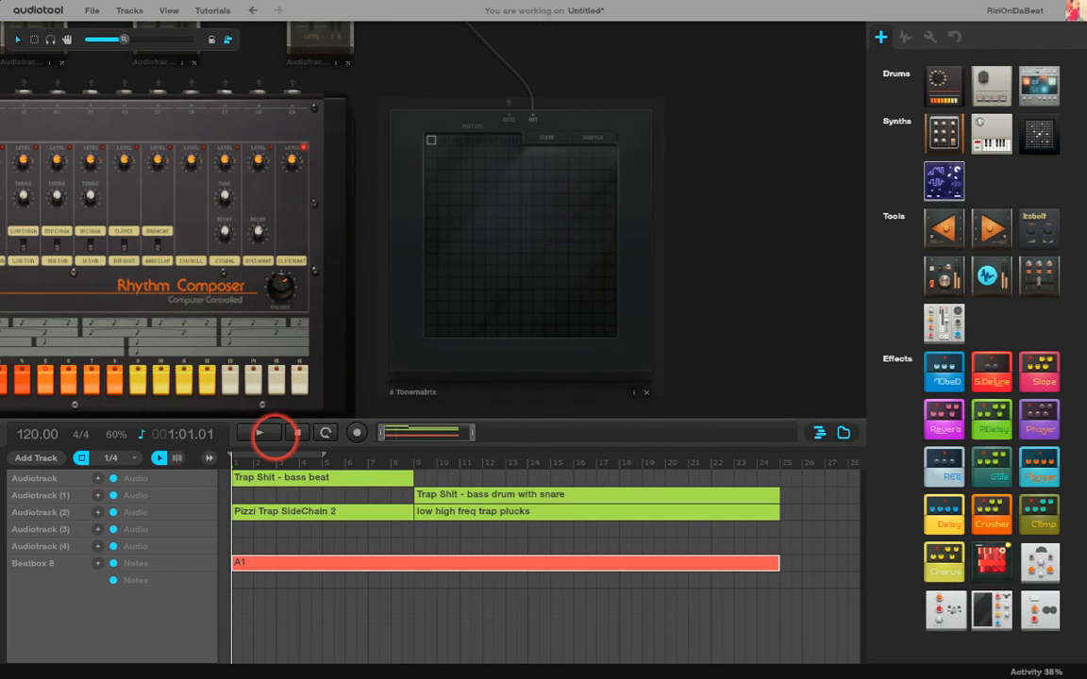
Start the arrangement playing and select the Tar - 1 preset for the Tonematrix.
left_click(260, 432)
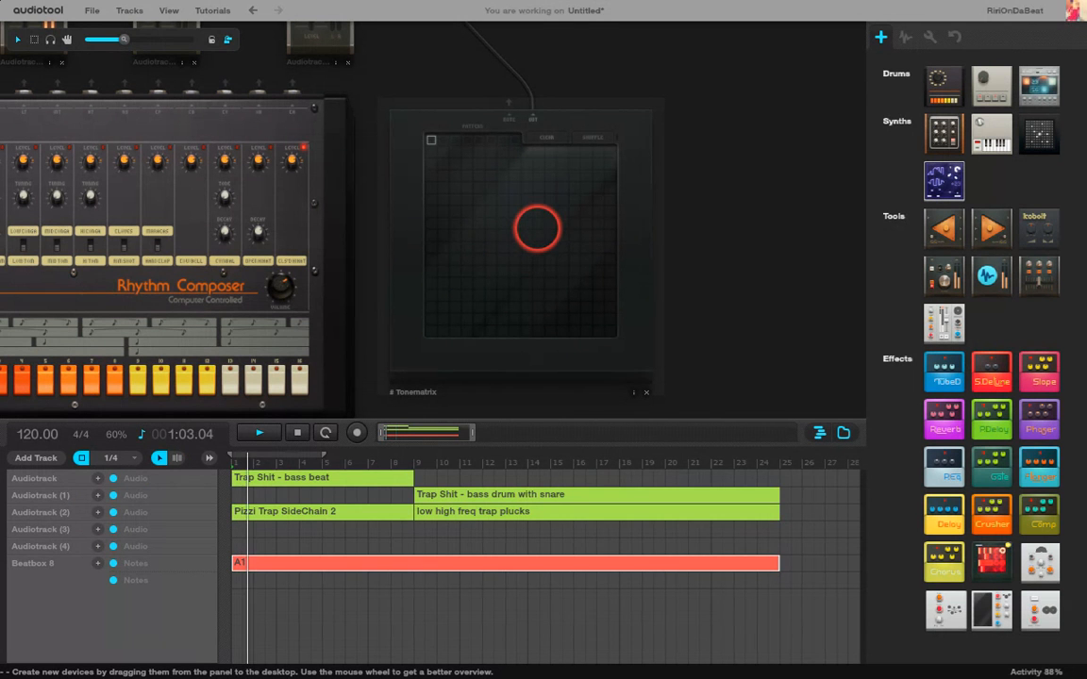
right_click(562, 121)
left_click(602, 177)
left_click(466, 351)
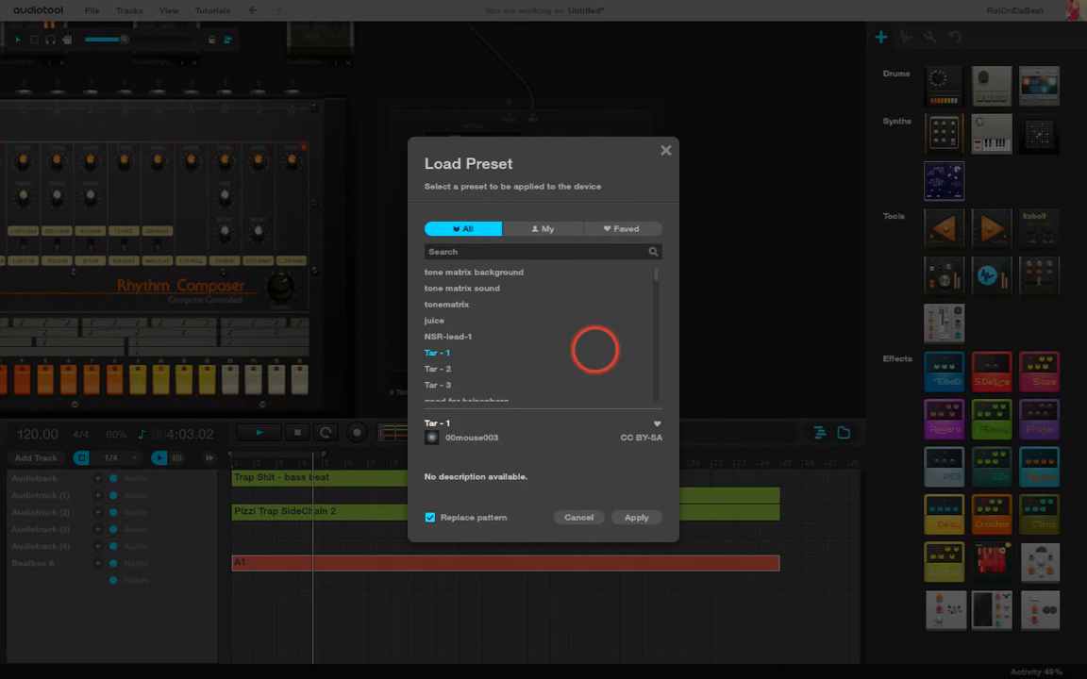
Load the NSR-rythm1 preset, marked as a favourite, onto the Tonematrix and stop playback.
scroll(526, 330, "down", 1)
scroll(566, 319, "down", 3)
left_click(429, 373)
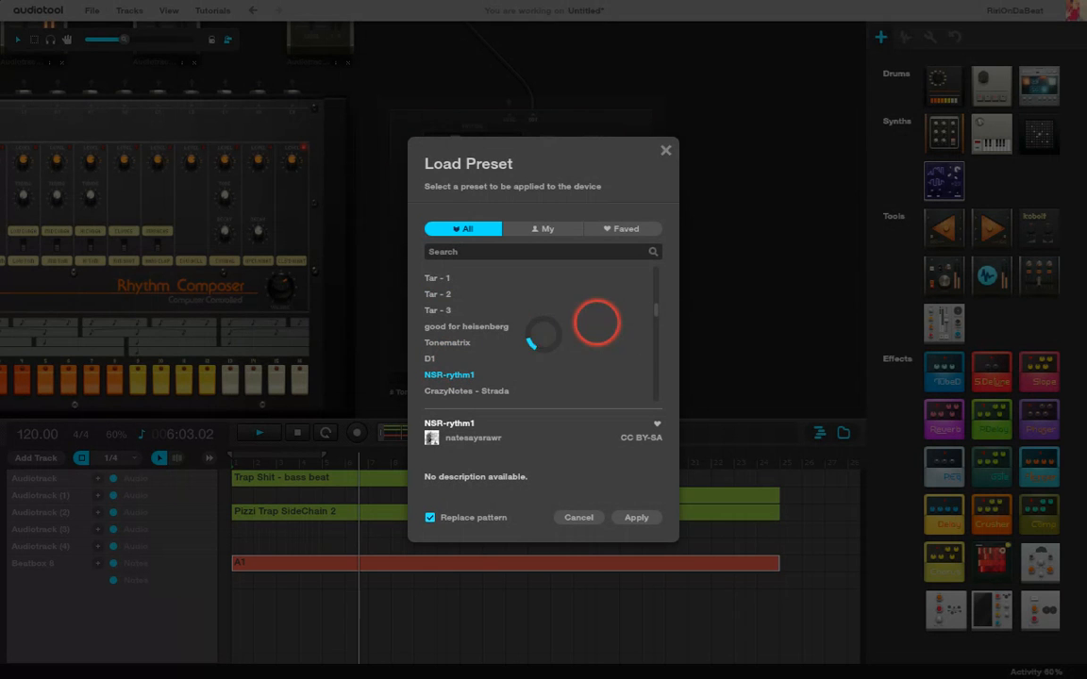
scroll(538, 335, "down", 4)
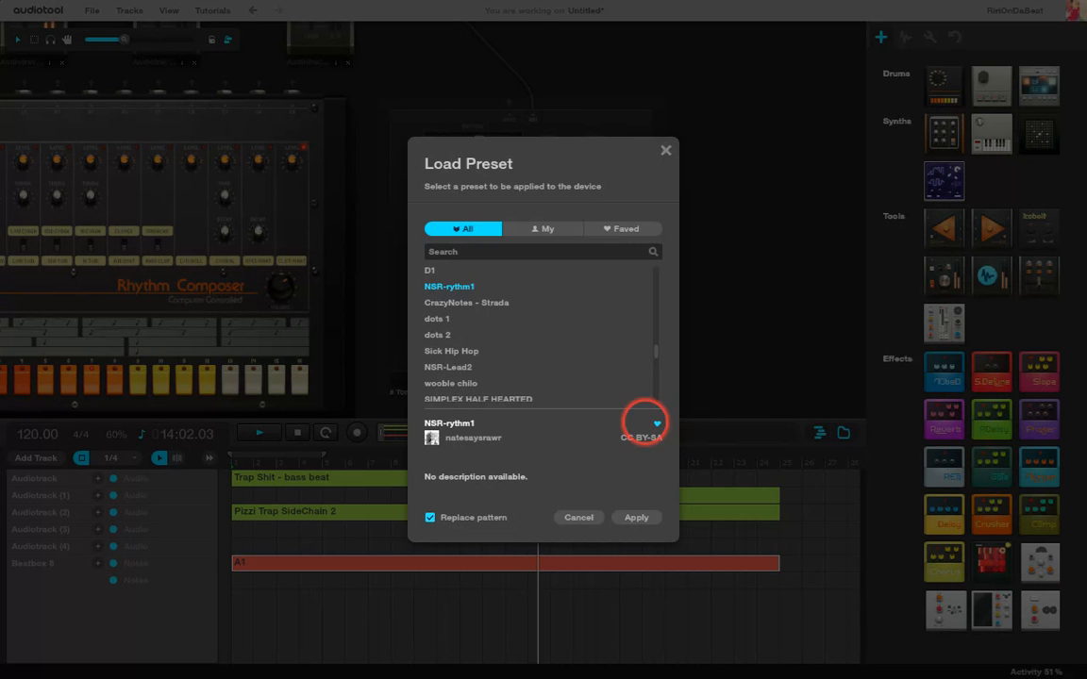
left_click(638, 519)
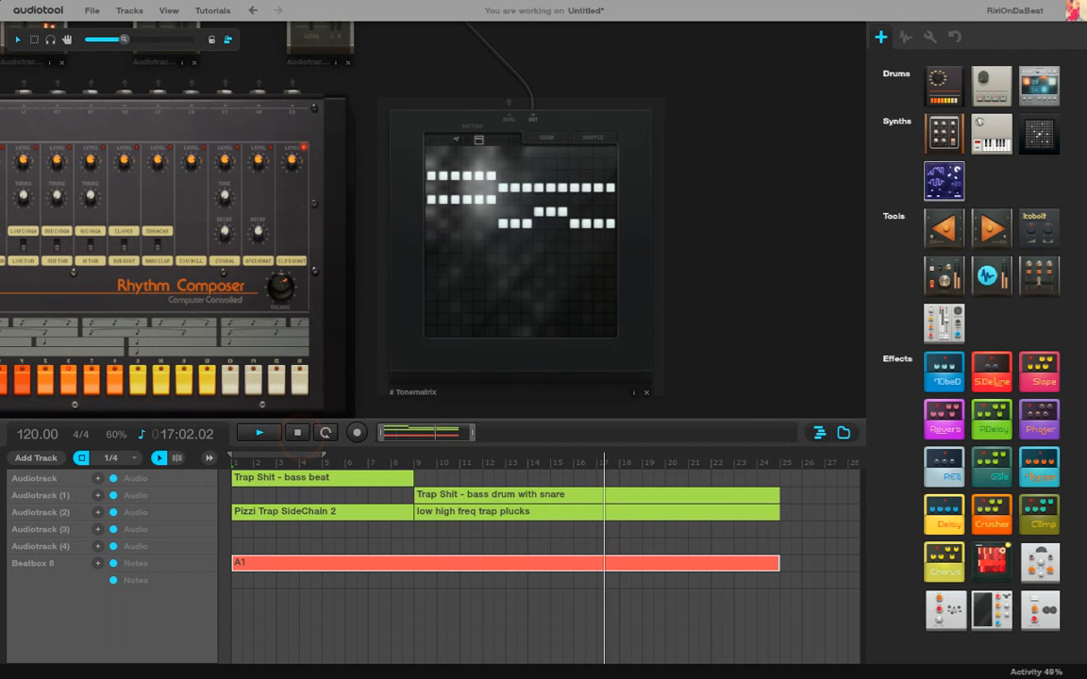
left_click(298, 434)
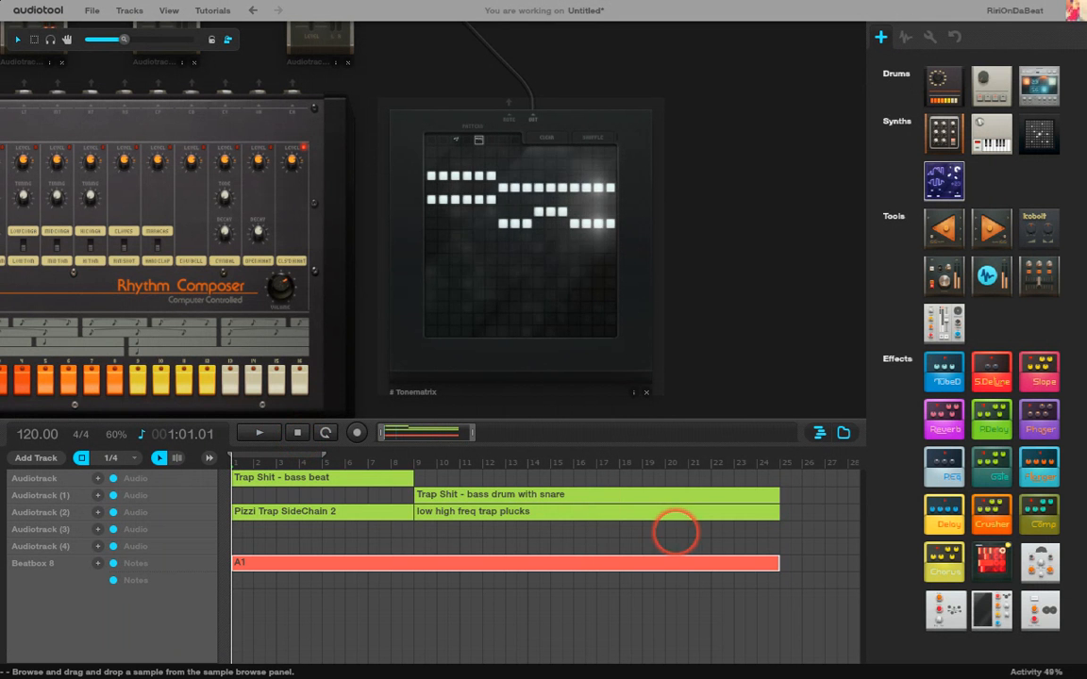
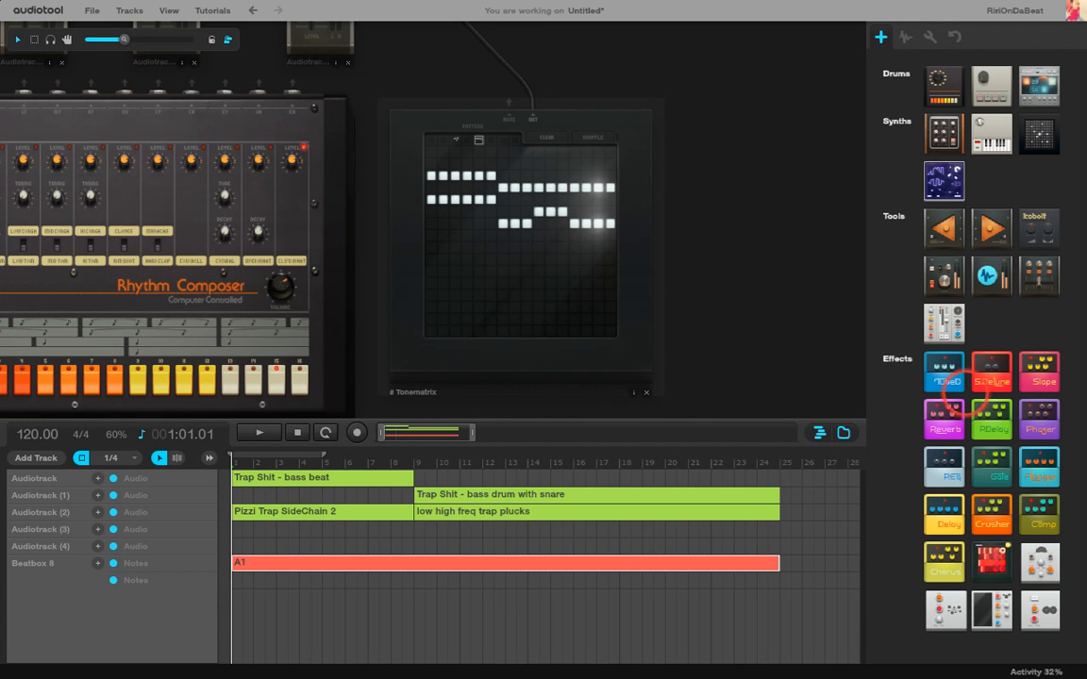
Insert a TubeD pedal on the Tonematrix's output and play the song briefly to hear it.
left_click_drag(946, 368, 436, 230)
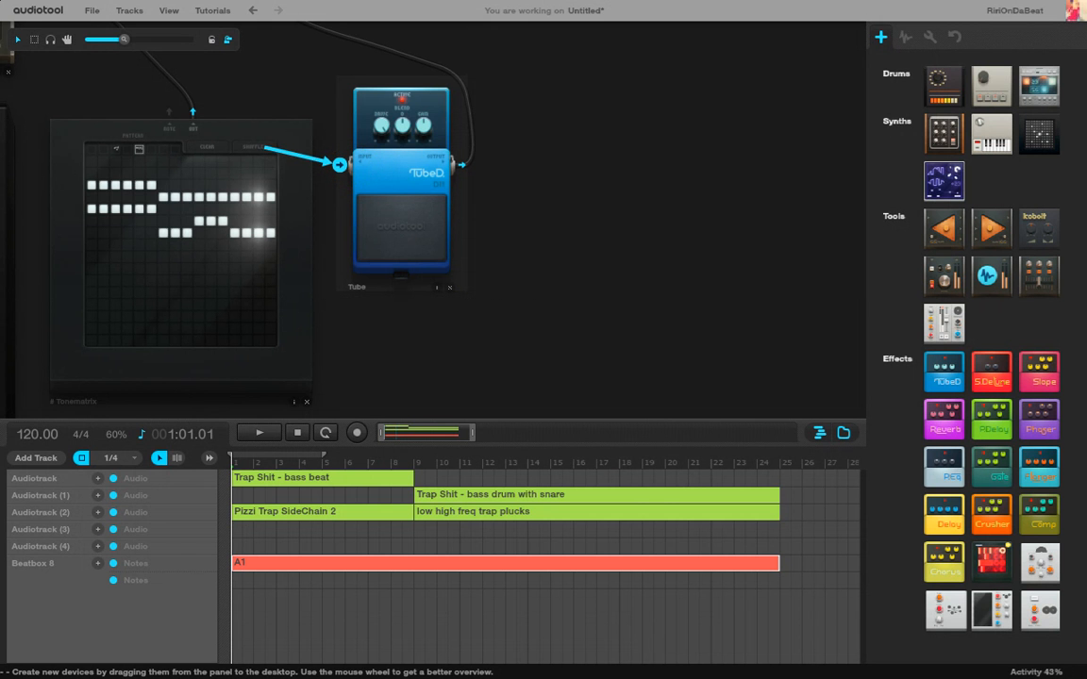
left_click_drag(182, 99, 197, 125)
left_click_drag(323, 76, 339, 133)
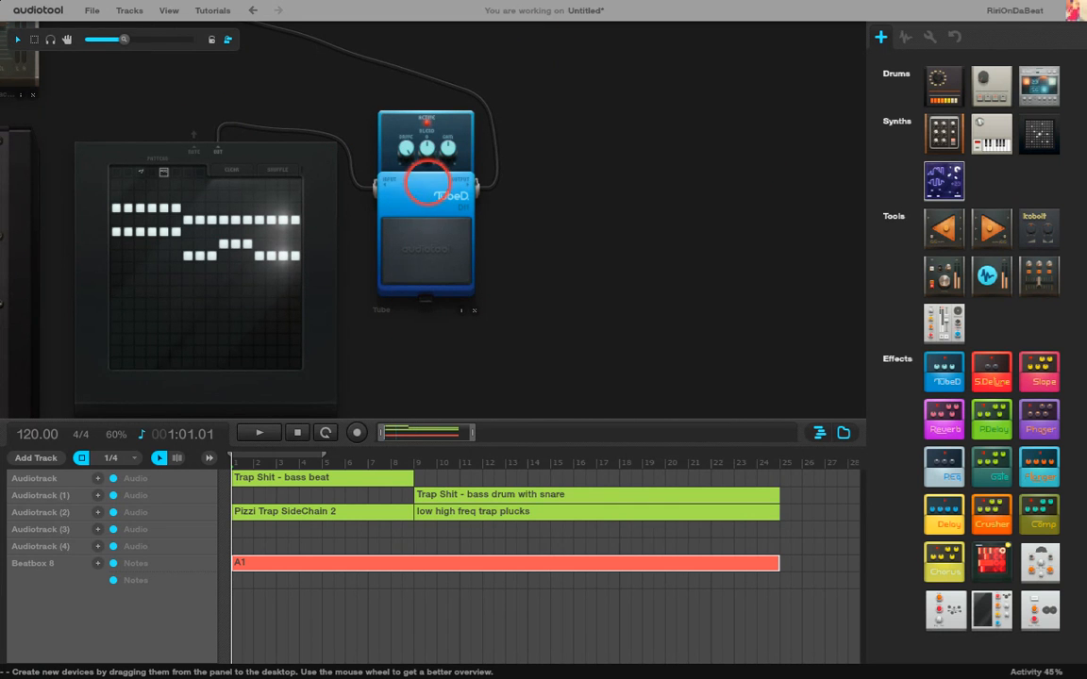
left_click(260, 432)
left_click(298, 431)
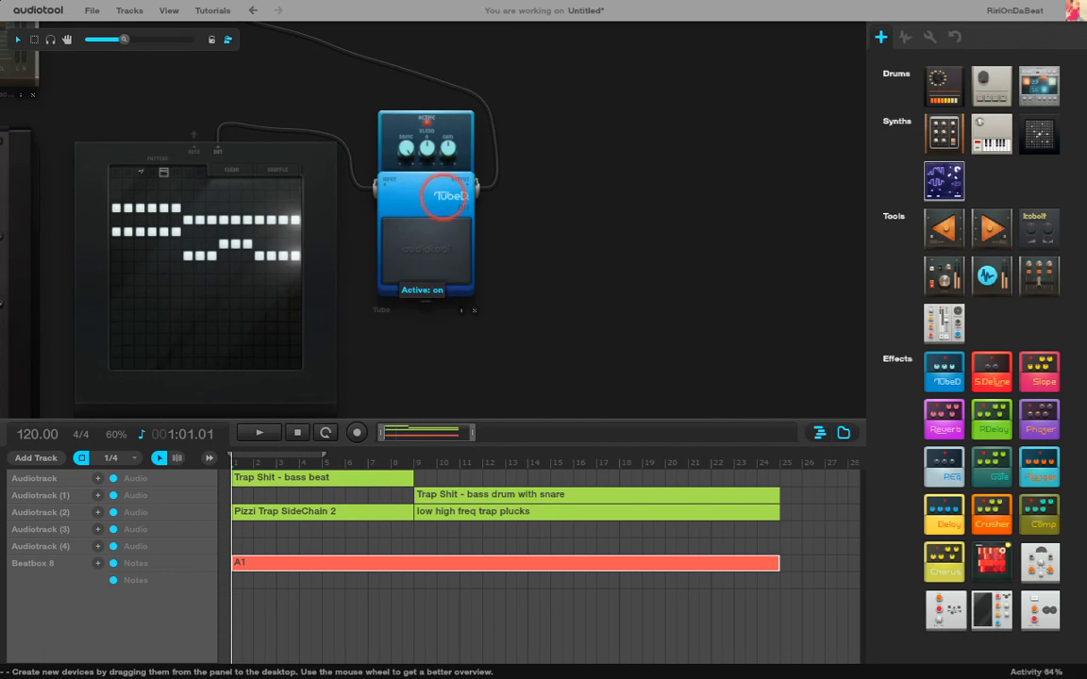
key("XF86AudioRaiseVolume")
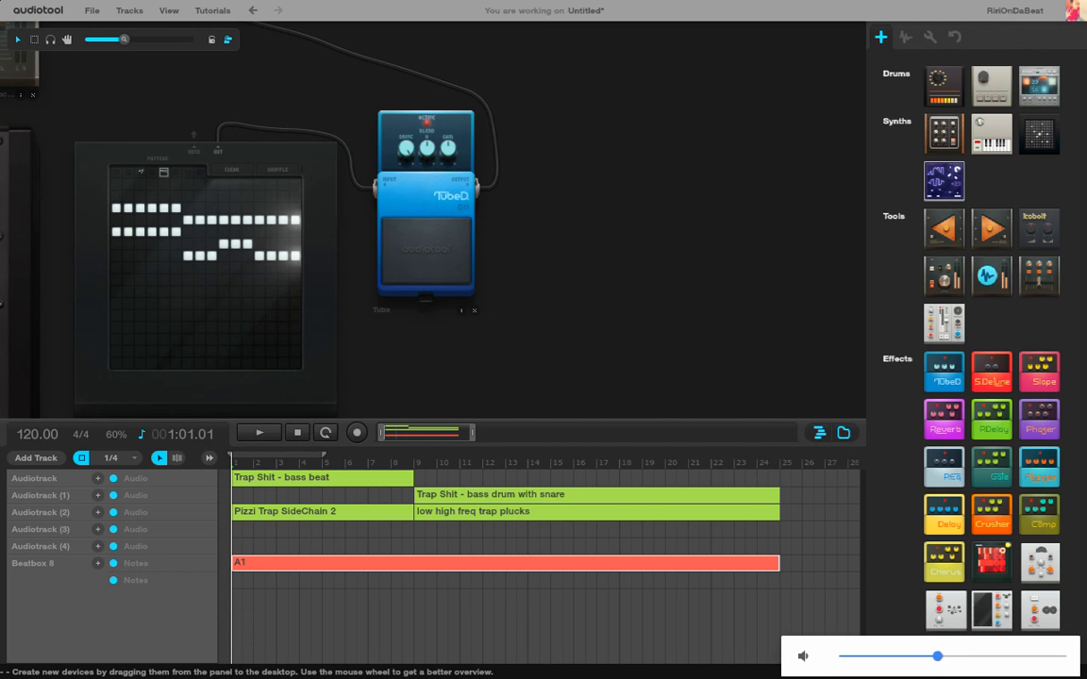
Load the whir tube set preset from the full preset list onto the TubeD pedal.
right_click(457, 200)
left_click(515, 211)
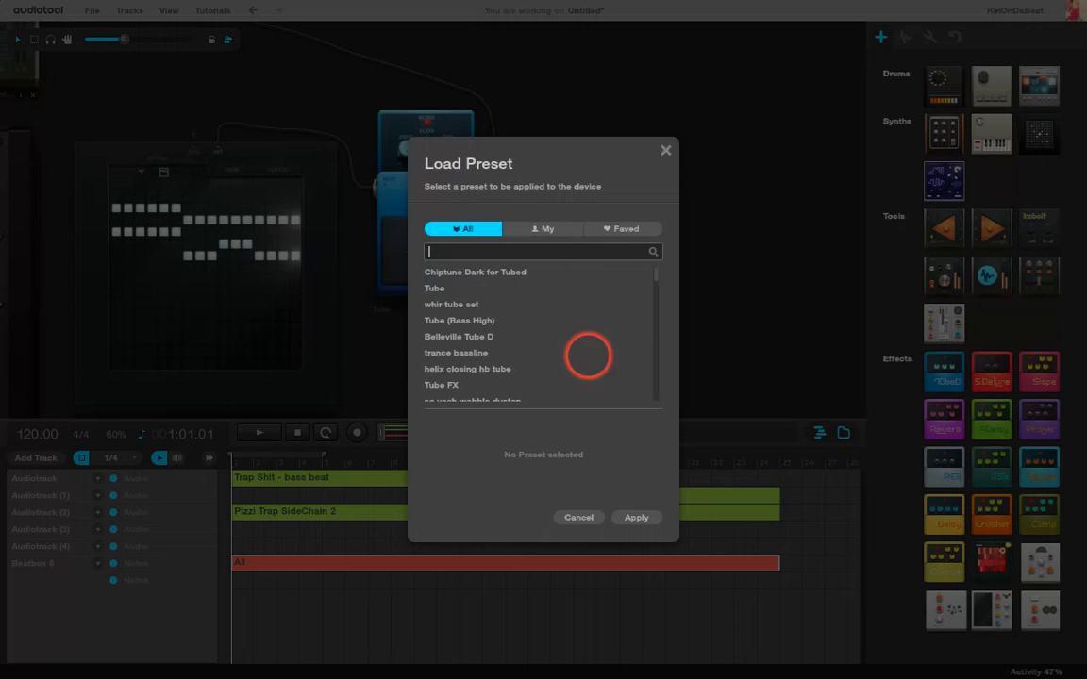
left_click(632, 229)
left_click(465, 229)
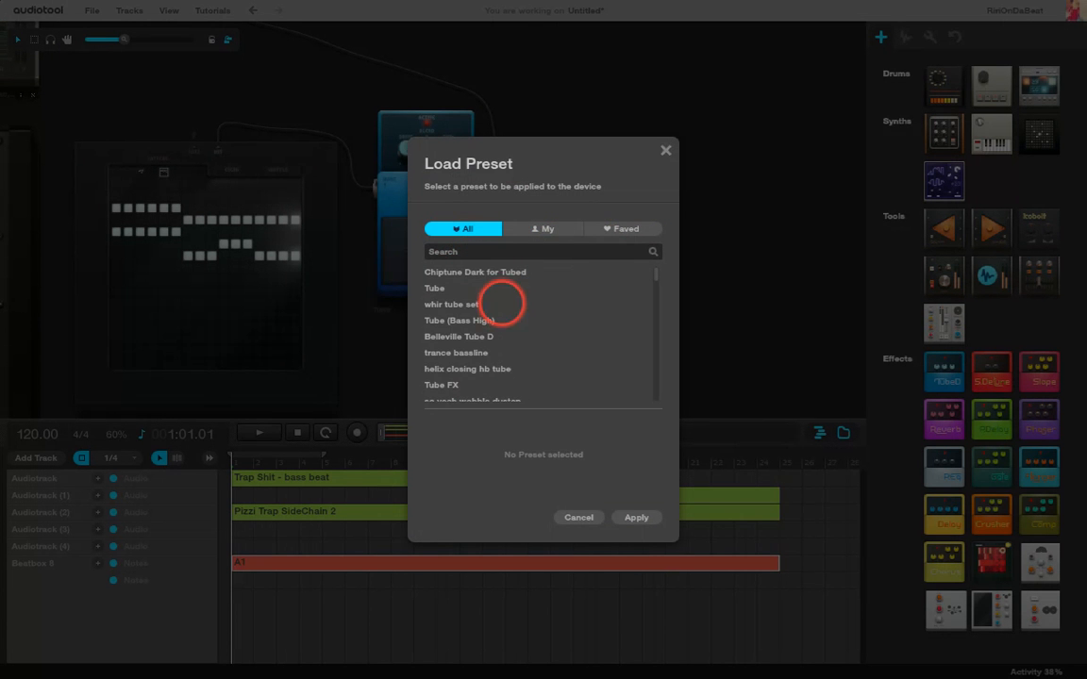
left_click(479, 302)
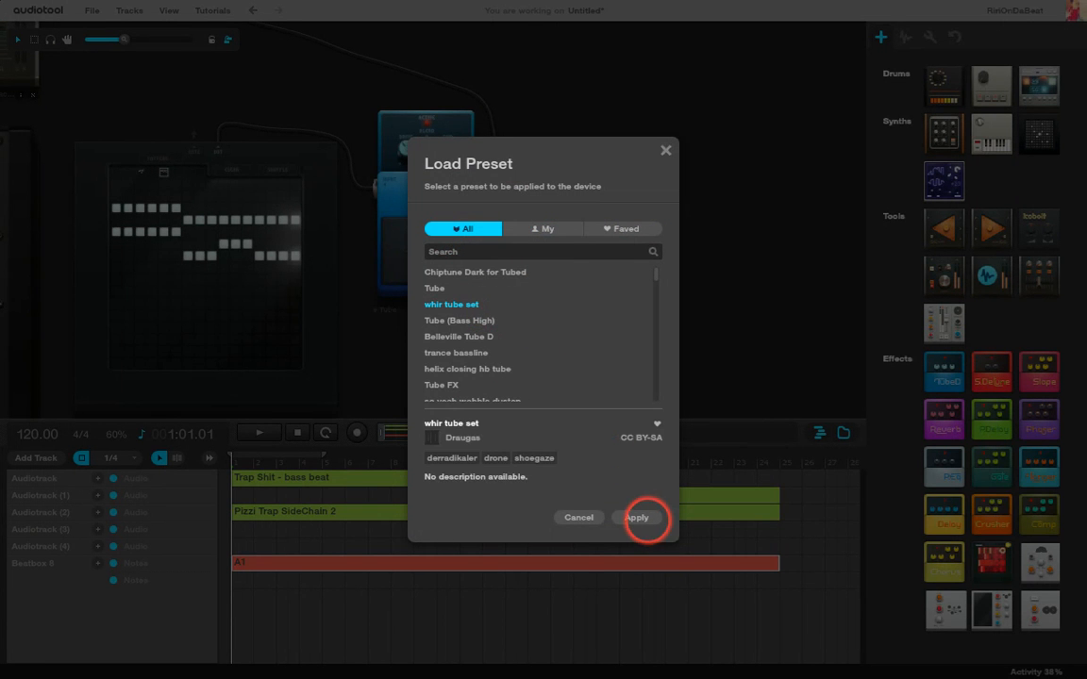
left_click(645, 519)
Play the song from the start to hear the TubeD preset, and delete the pedal.
left_click(263, 434)
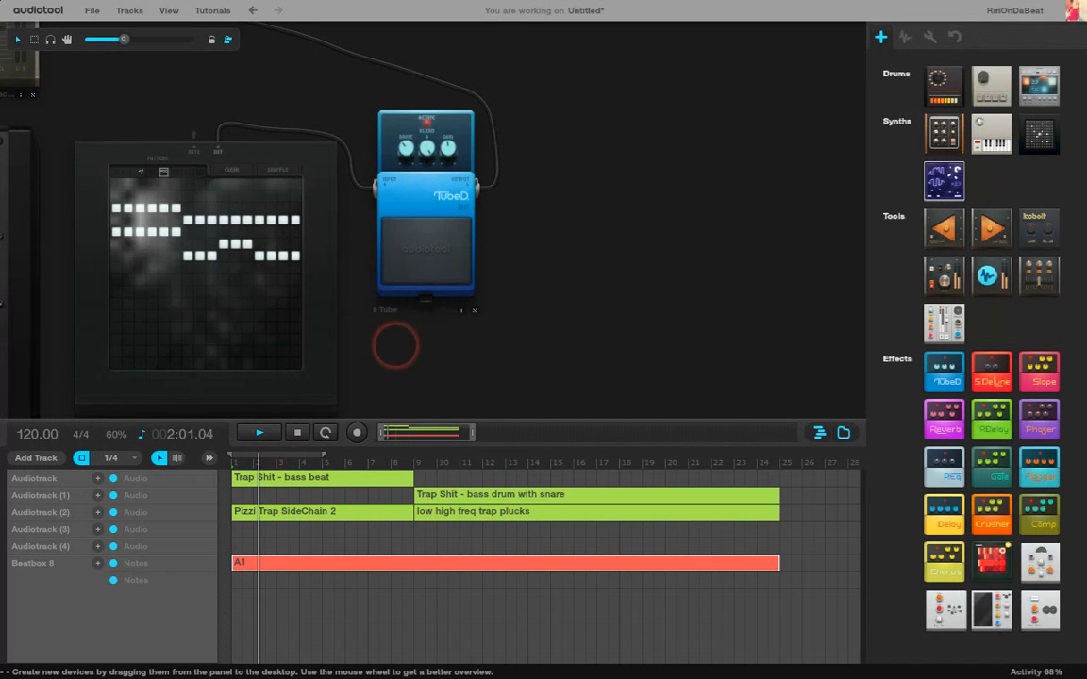
key("XF86AudioRaiseVolume")
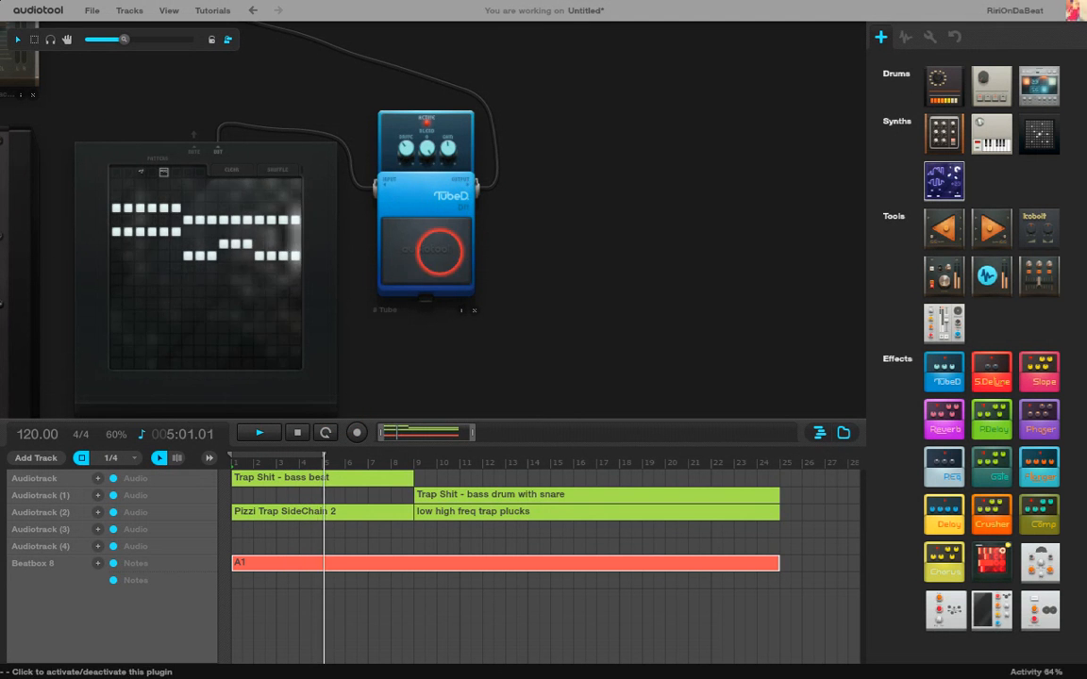
left_click(297, 432)
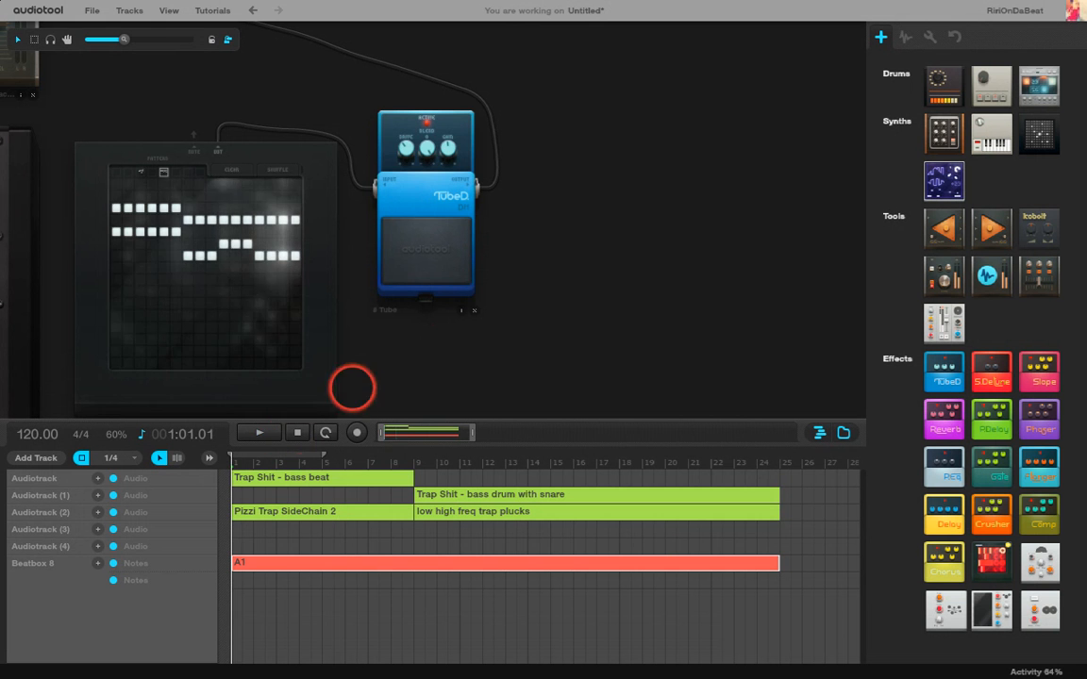
left_click(474, 310)
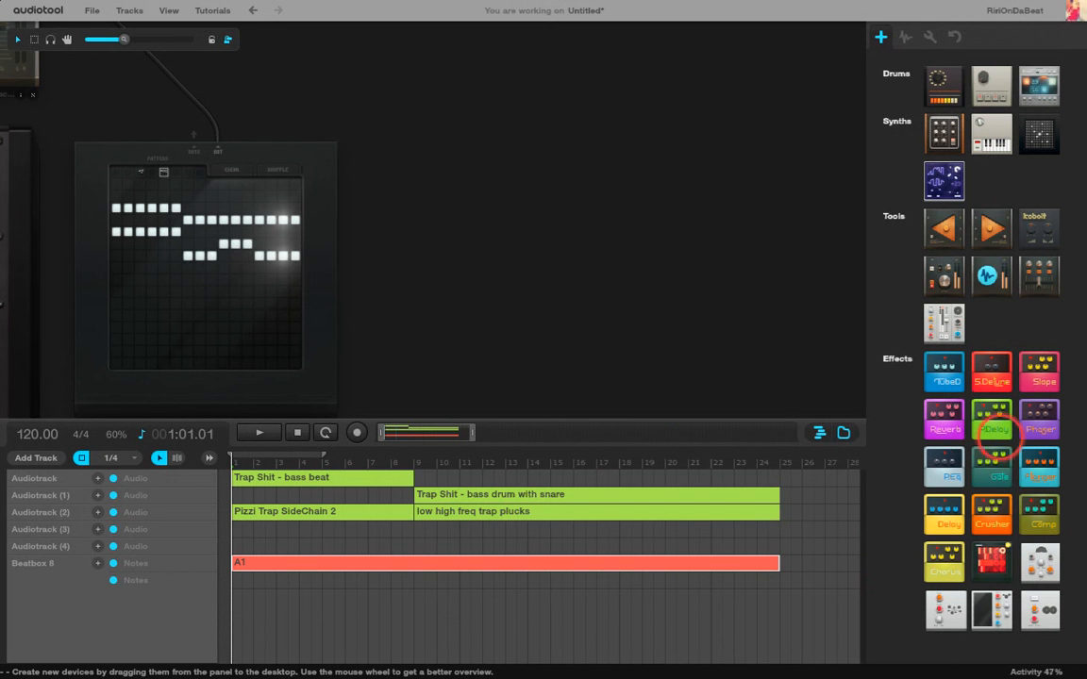
Add a P.Delay pedal connected to the Tonematrix's output.
left_click_drag(999, 428, 161, 96)
scroll(573, 254, "down", 3)
scroll(430, 215, "up", 2)
Load the favourited Vocal slow echo preset onto the P.Delay pedal and play the song briefly to hear it.
right_click(454, 182)
left_click(539, 189)
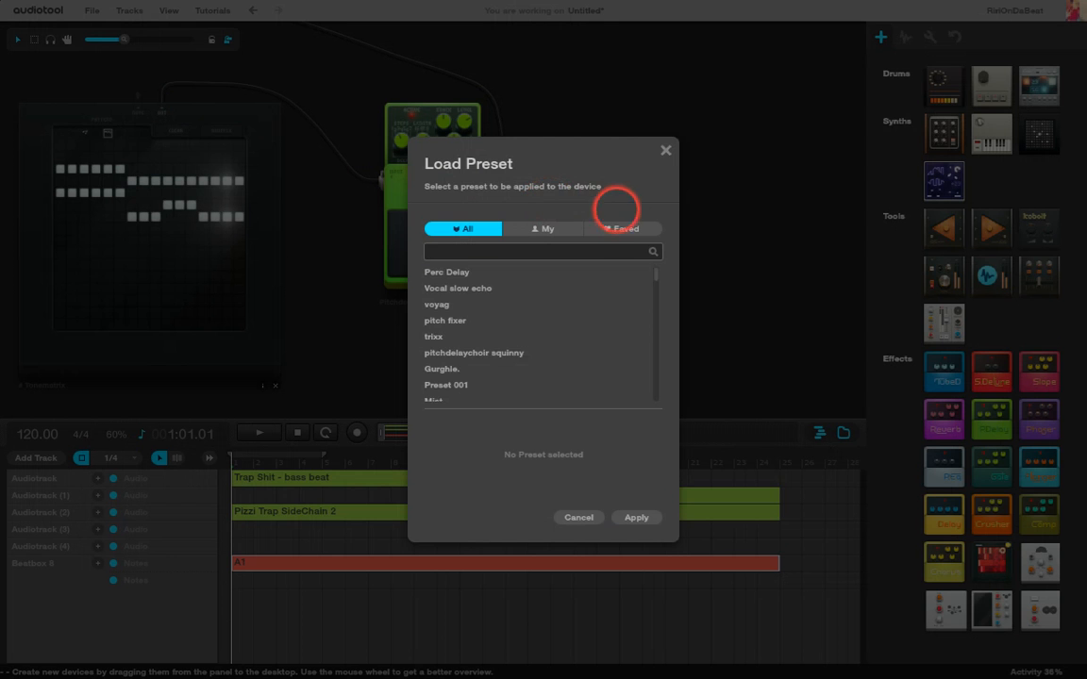
left_click(620, 227)
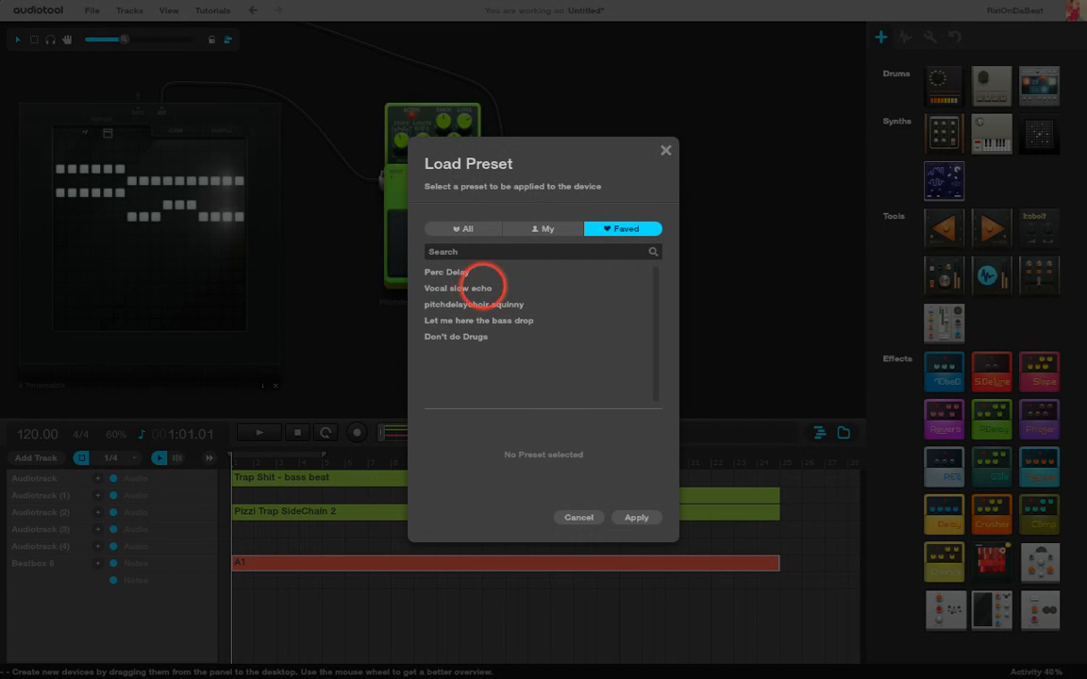
left_click(474, 288)
left_click(636, 519)
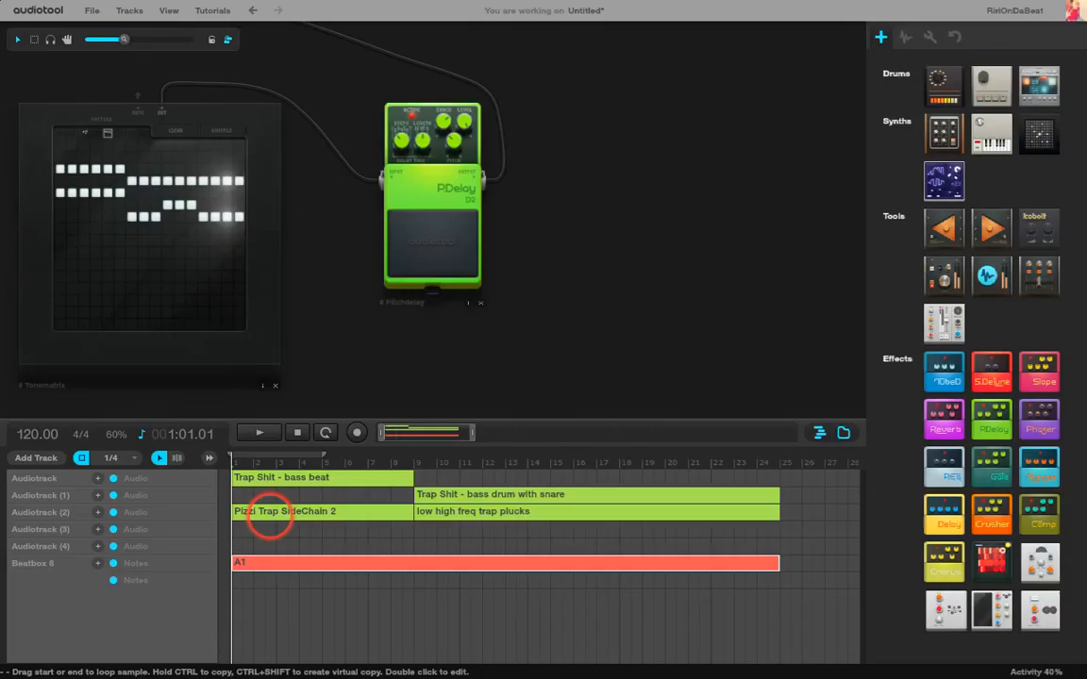
left_click(261, 432)
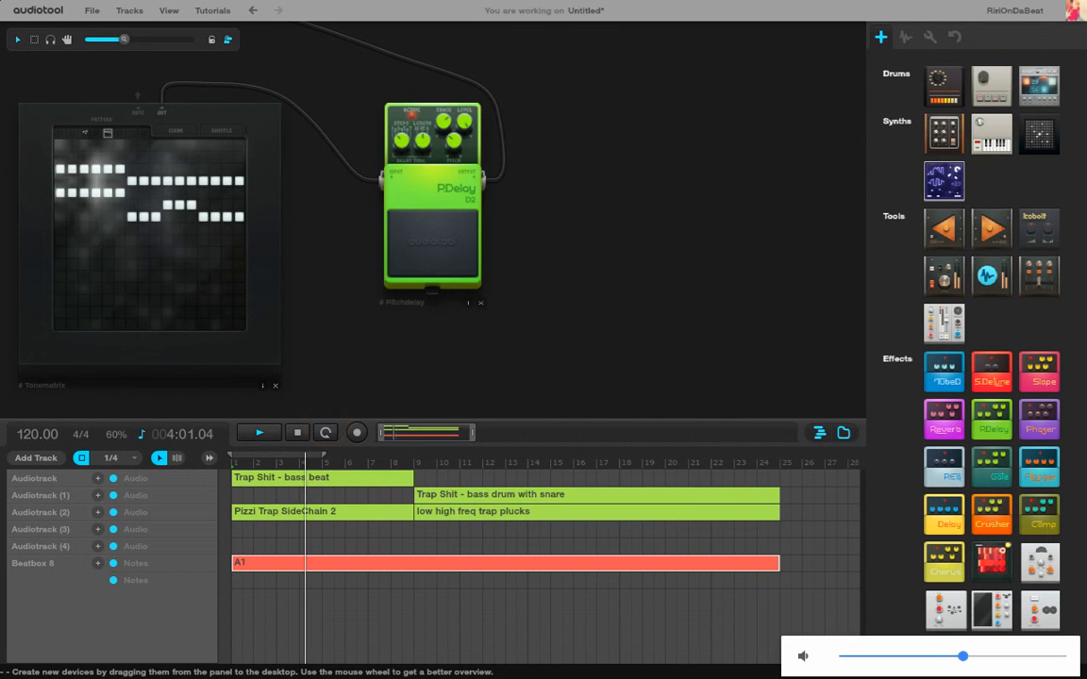
left_click(297, 433)
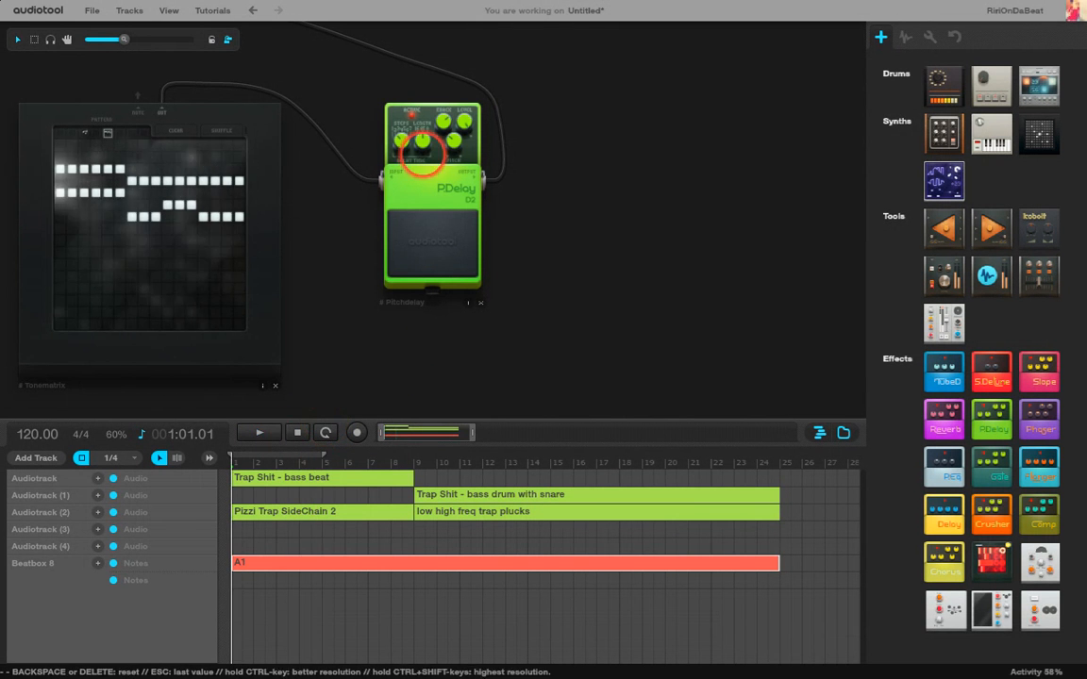
Load the Perc Delay preset onto the P.Delay pedal and start playing the song.
right_click(439, 185)
left_click(477, 193)
left_click(452, 272)
left_click(645, 516)
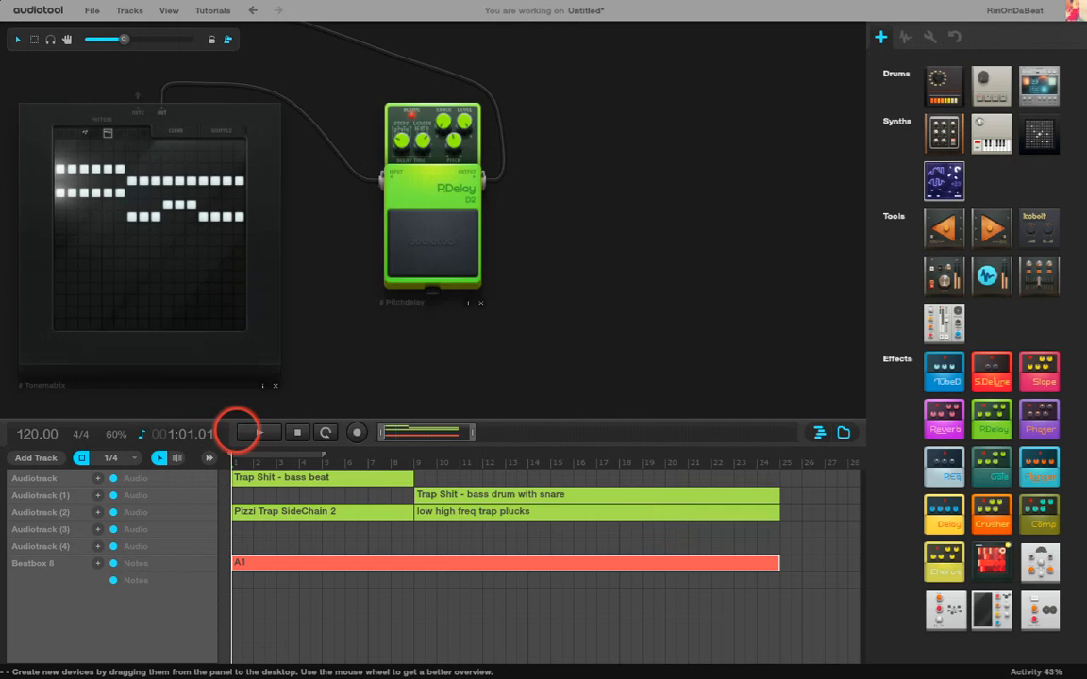
left_click(258, 432)
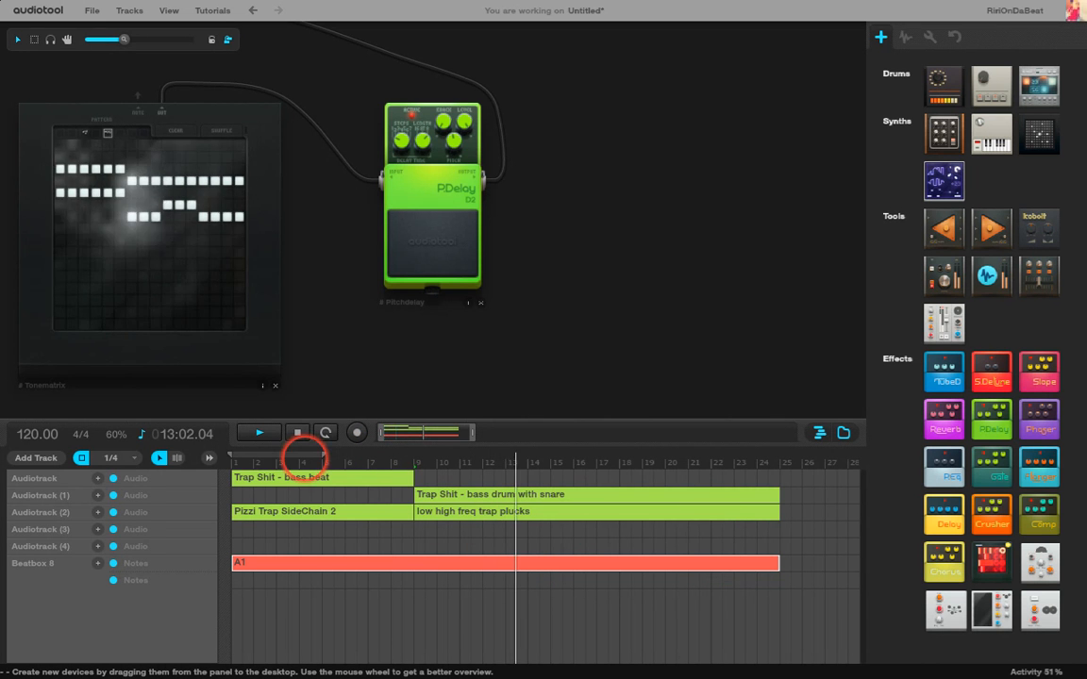
Set the loop region from bar 9 to bar 25 and turn looping on.
left_click_drag(302, 454, 461, 454)
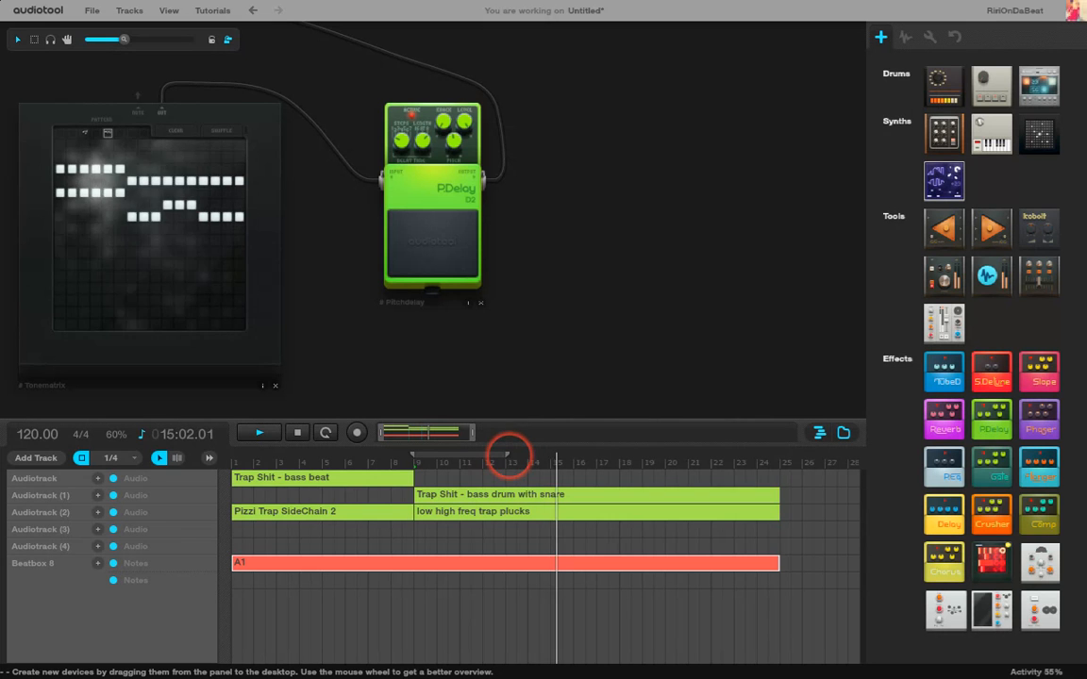
left_click_drag(551, 454, 689, 455)
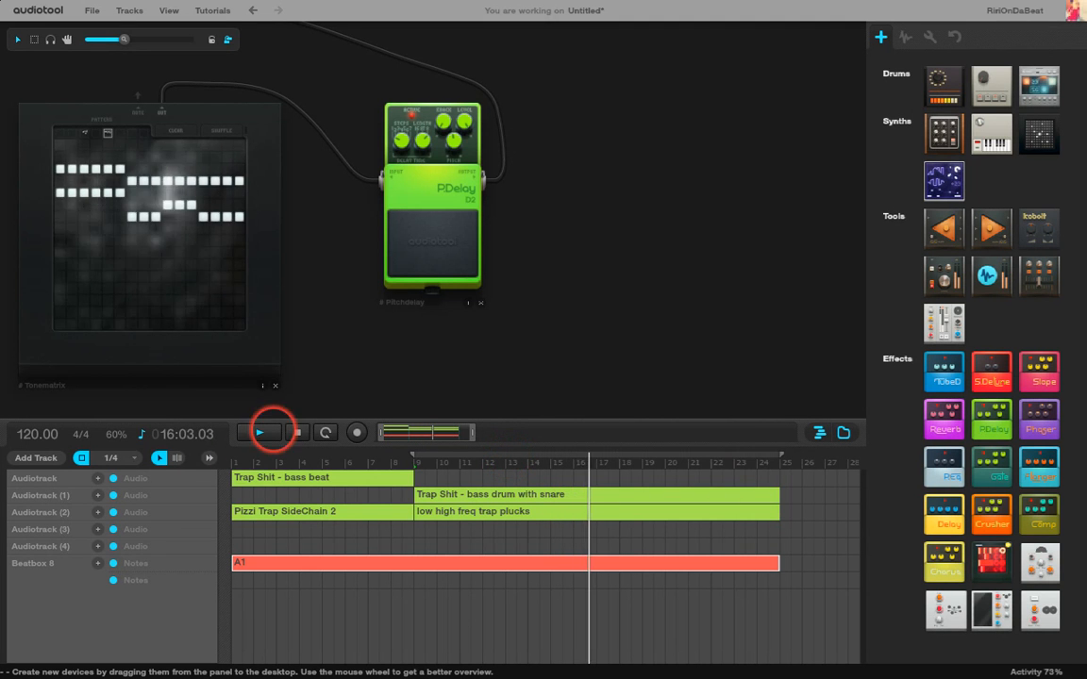
left_click(325, 432)
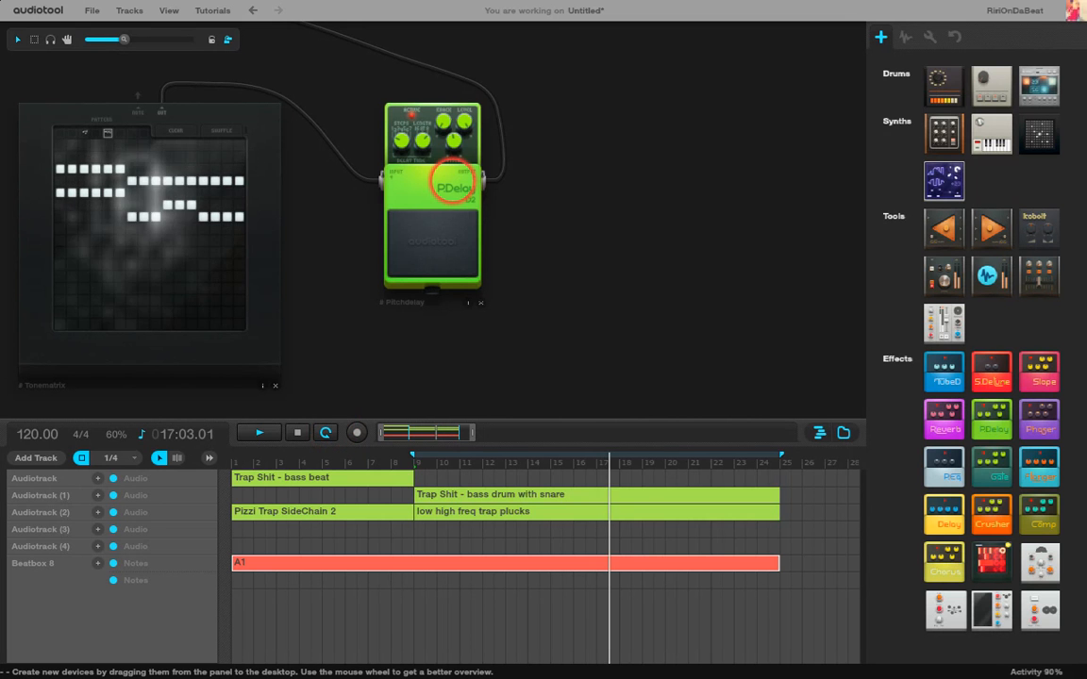
Audition the favourited P.Delay presets Don't do Drugs, Let me here the bass drop and pitchdelaychoir squinny while the song loops.
right_click(458, 183)
left_click(542, 192)
left_click(623, 228)
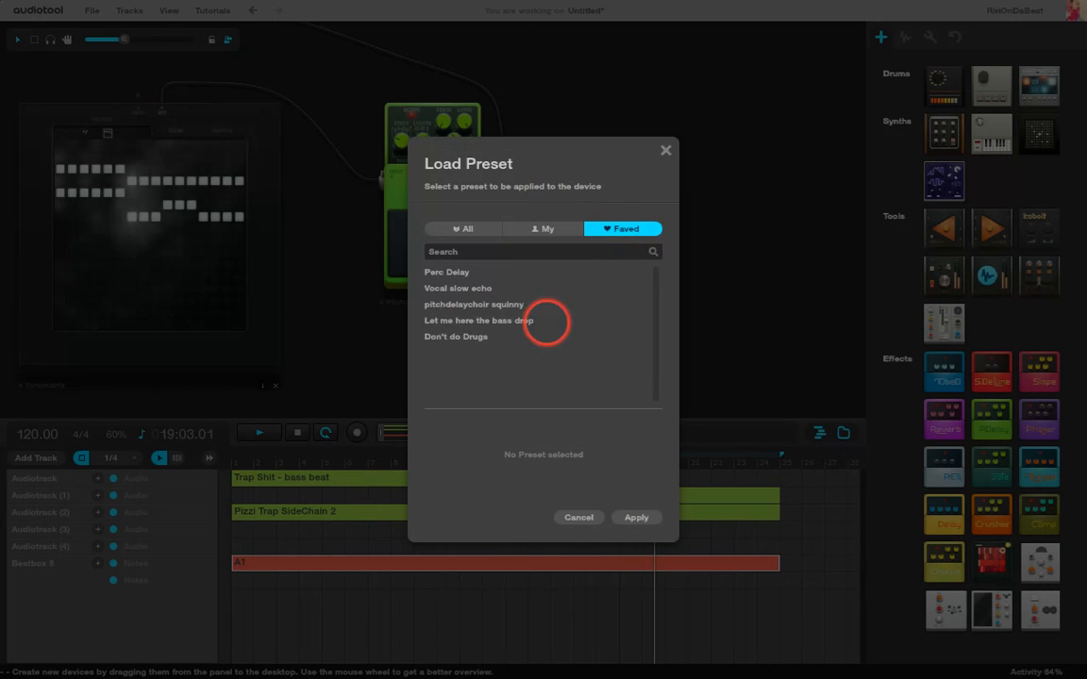
left_click(467, 337)
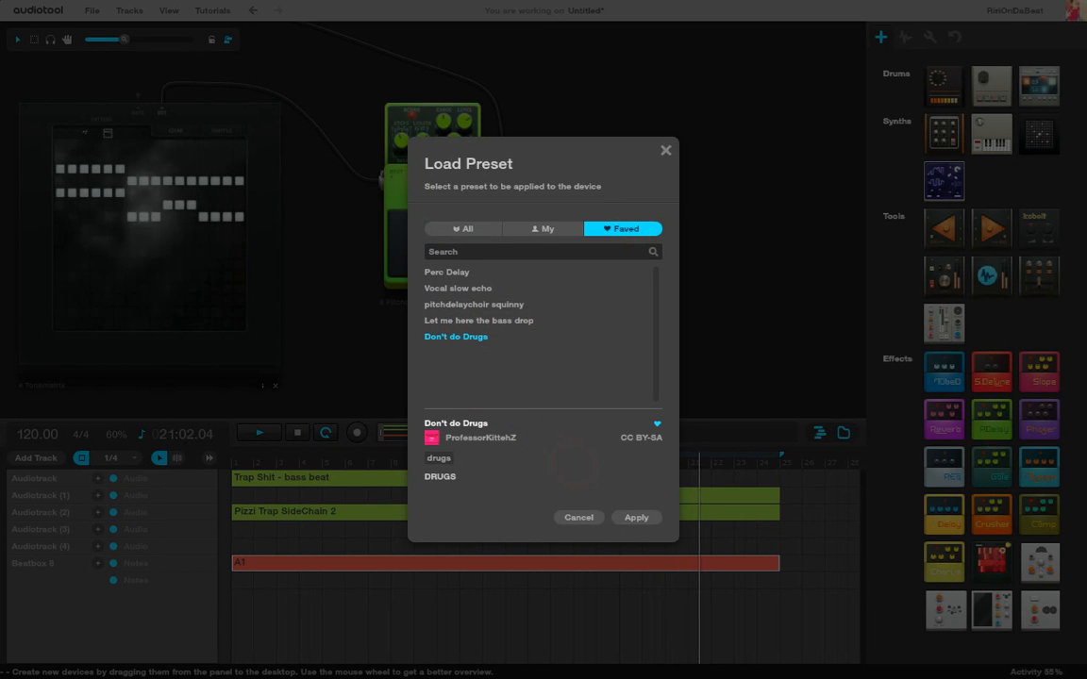
left_click(500, 320)
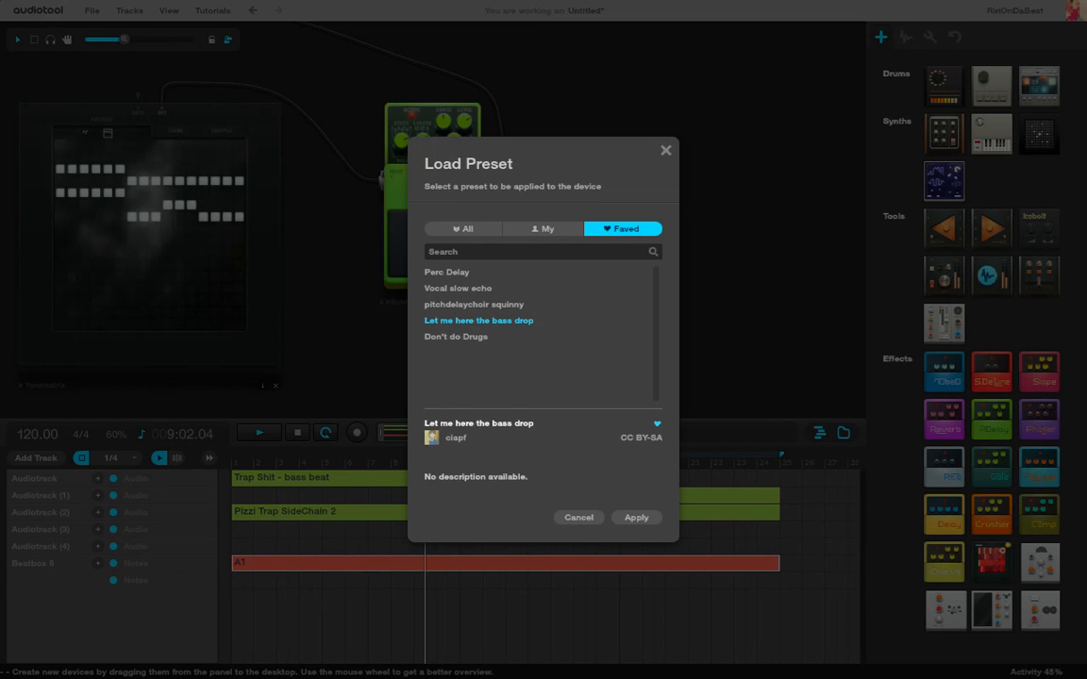
left_click(479, 303)
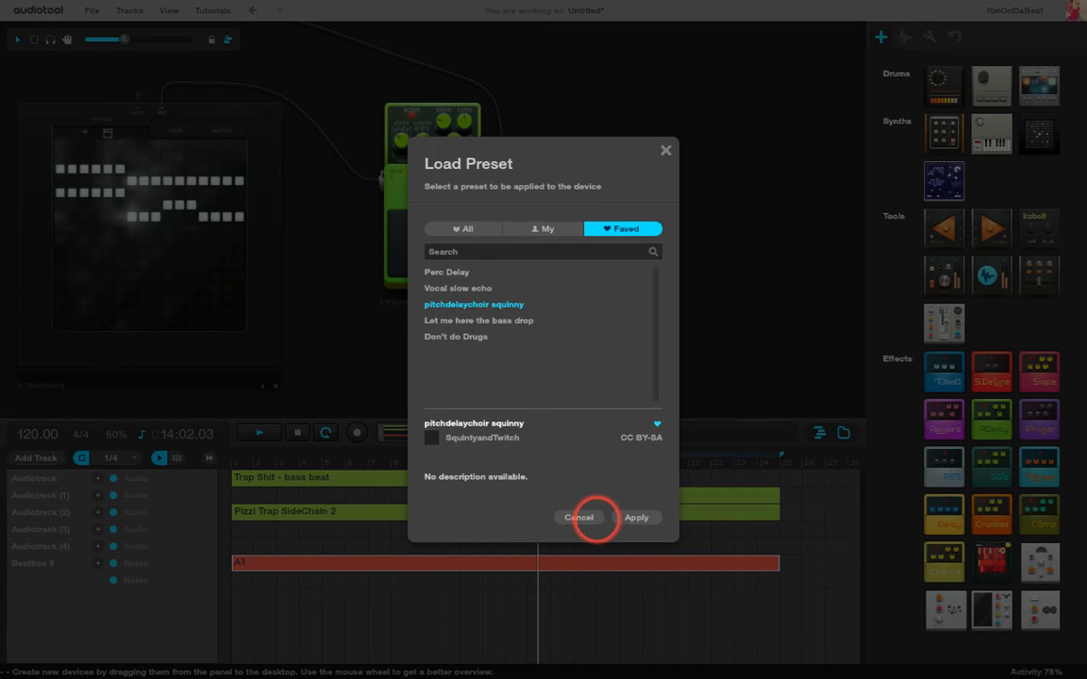
Audition the P.Delay presets Gurghle., Mist, crackle and city from the full preset list while the song loops.
left_click(467, 229)
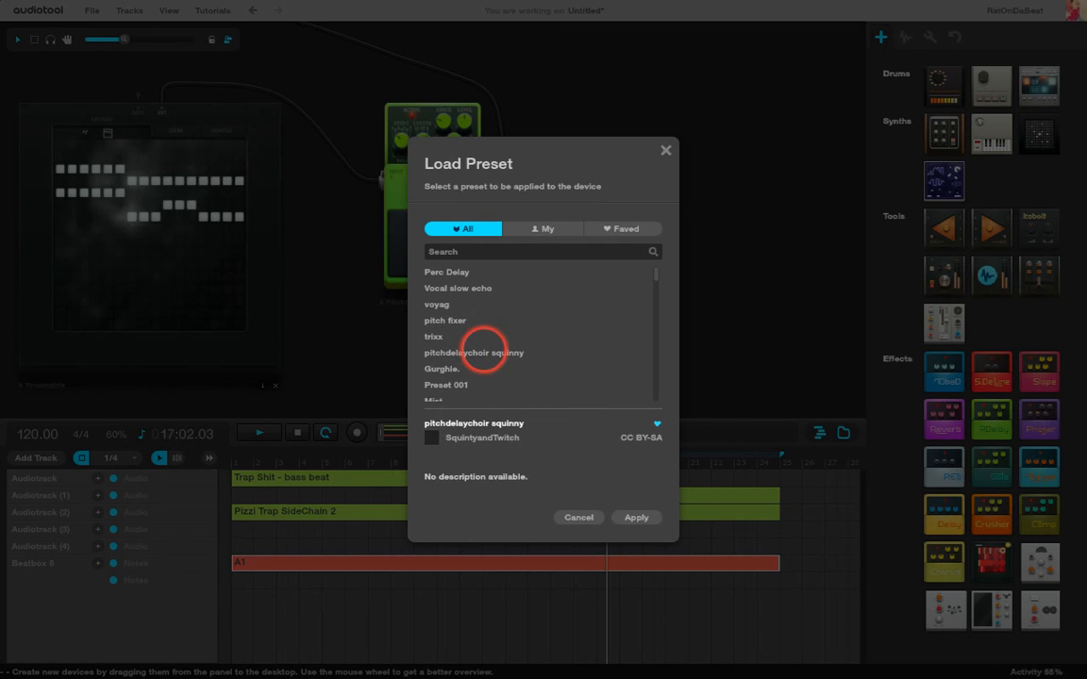
left_click(440, 369)
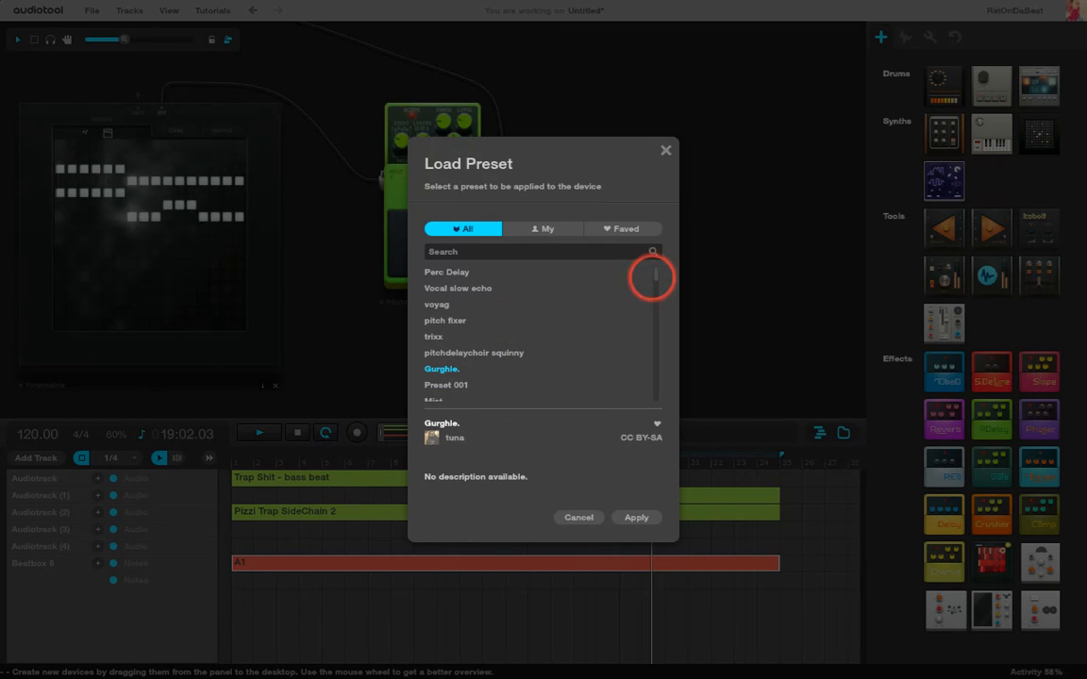
left_click_drag(657, 274, 657, 278)
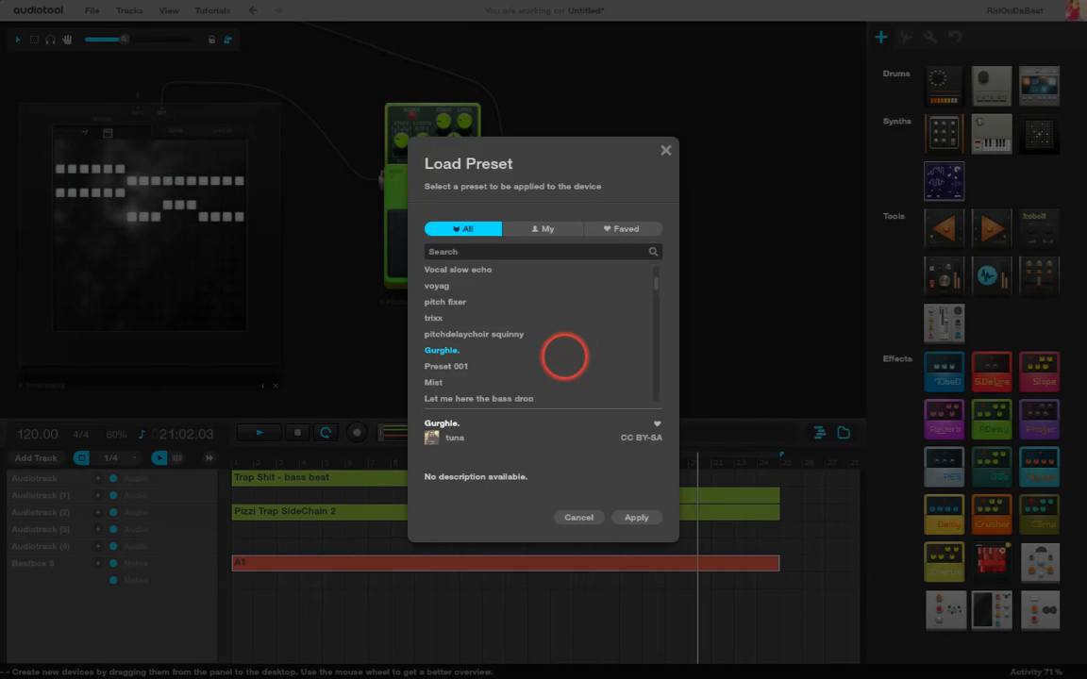
left_click(433, 382)
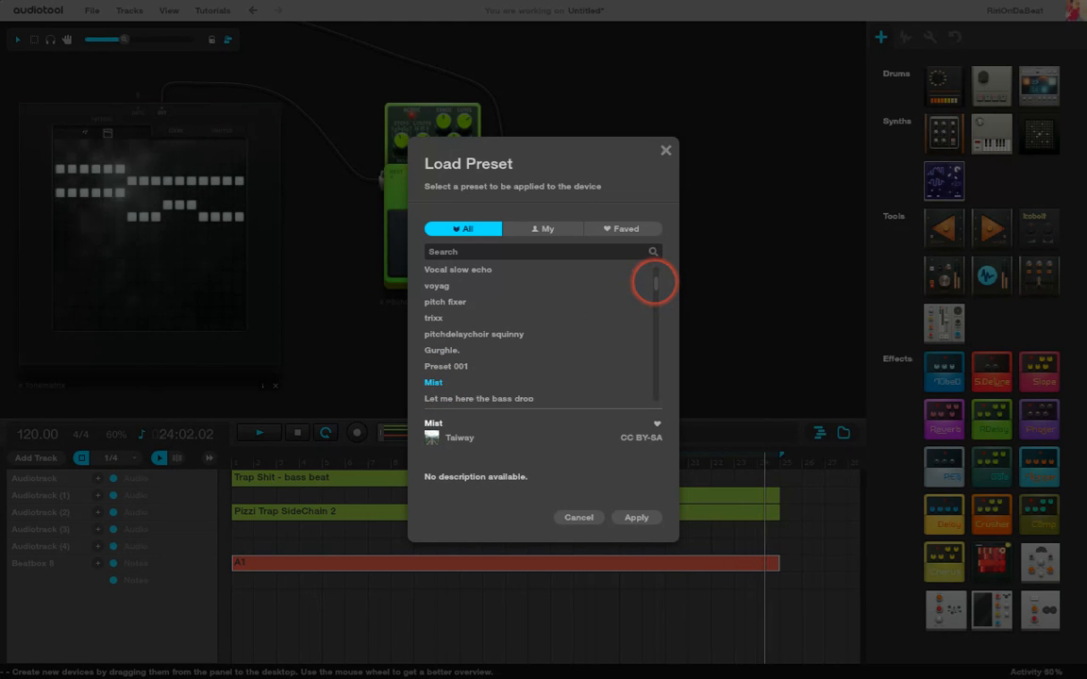
scroll(655, 283, "down", 4)
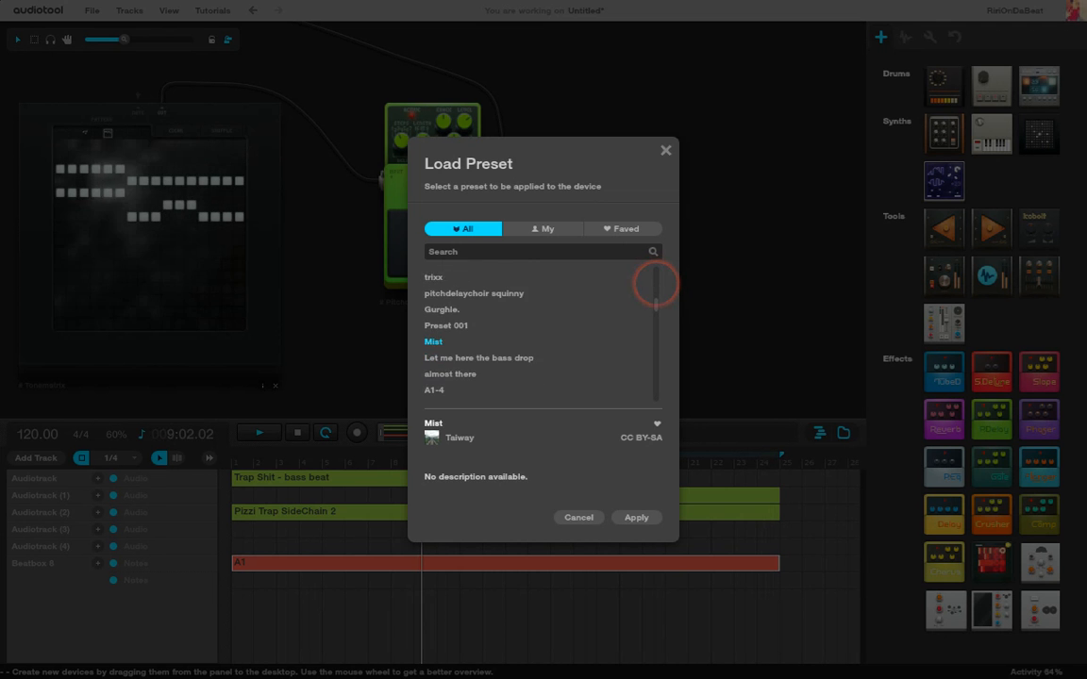
left_click_drag(655, 339, 655, 384)
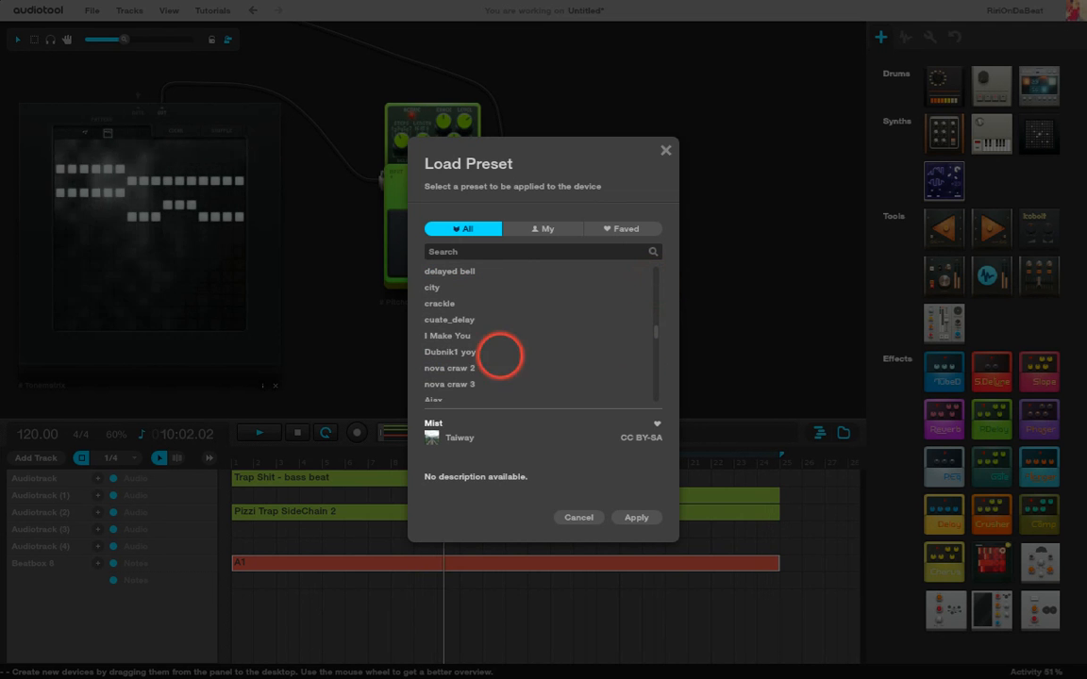
left_click(445, 303)
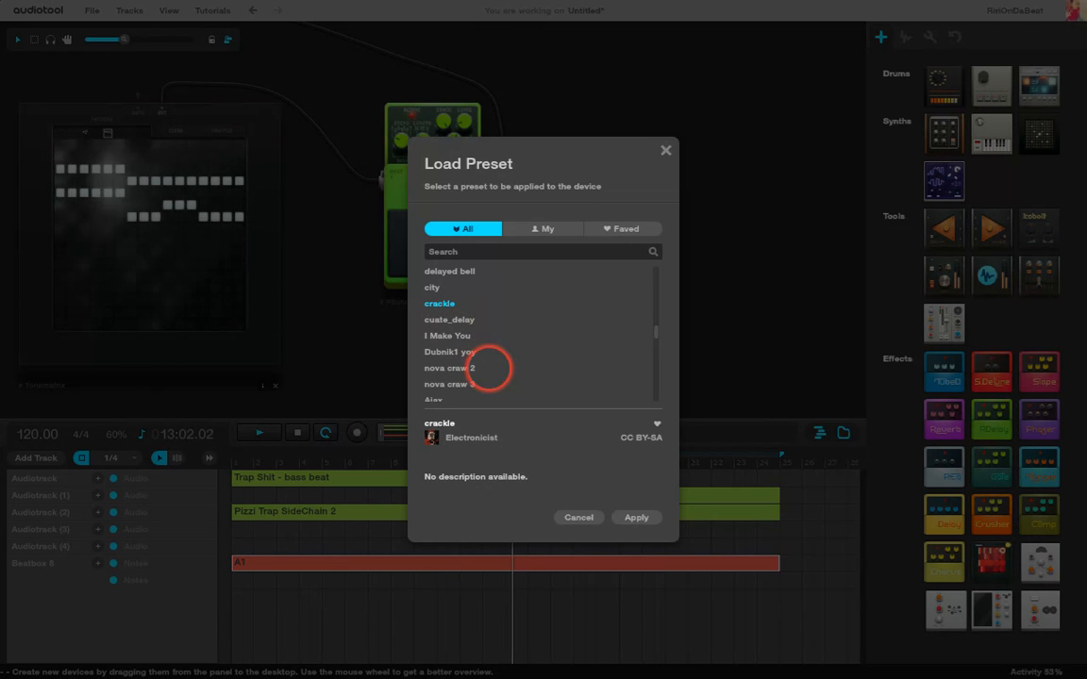
left_click(415, 287)
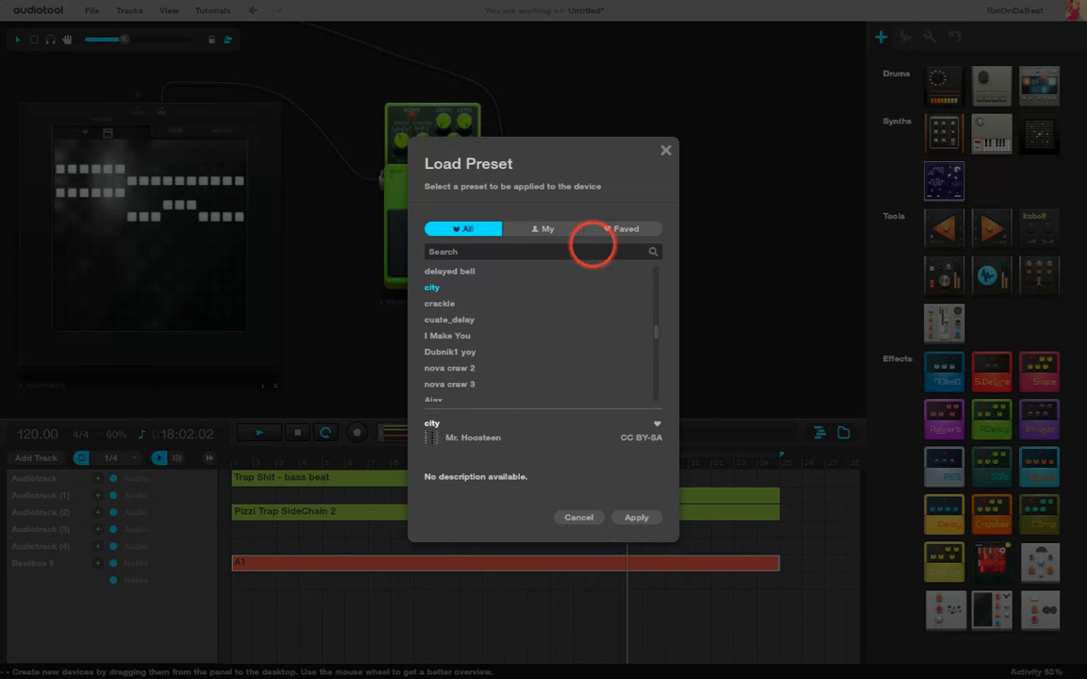
Compare the favourited presets pitchdelaychoir squinny and Let me here the bass drop, apply pitchdelaychoir squinny to the P.Delay pedal, and stop playback.
left_click(608, 230)
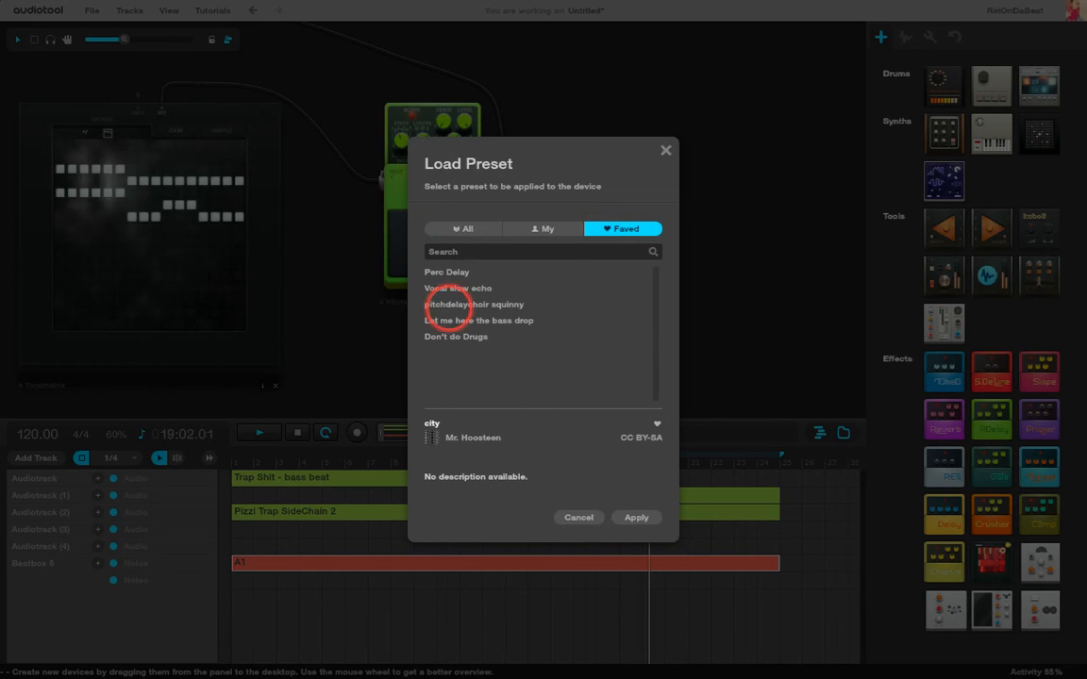
left_click(481, 304)
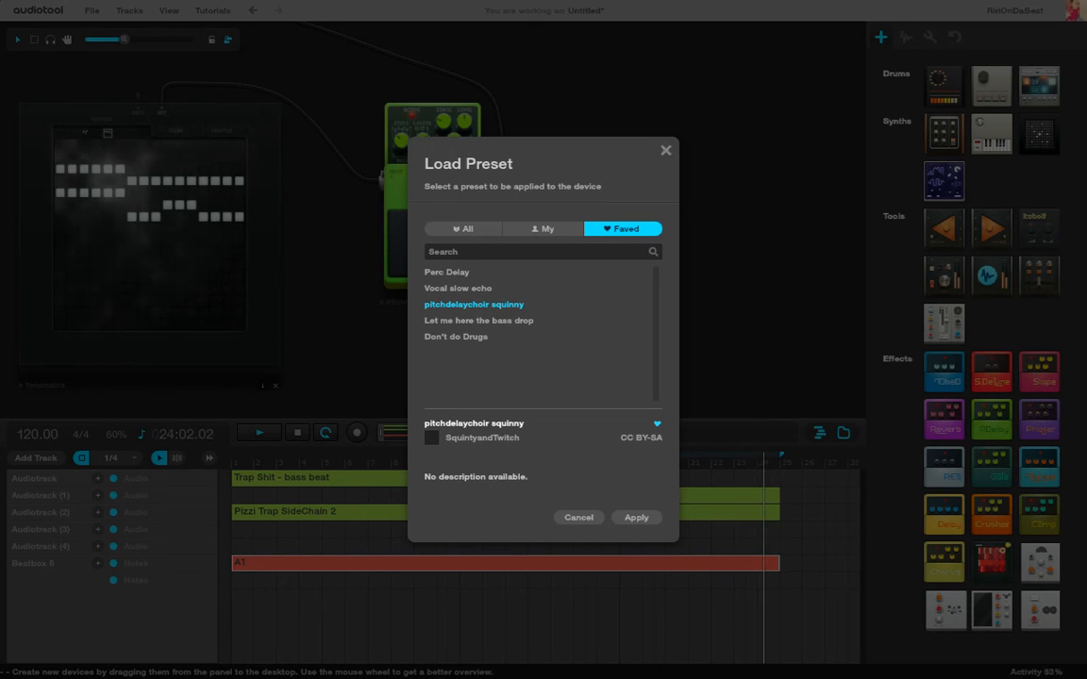
left_click(462, 318)
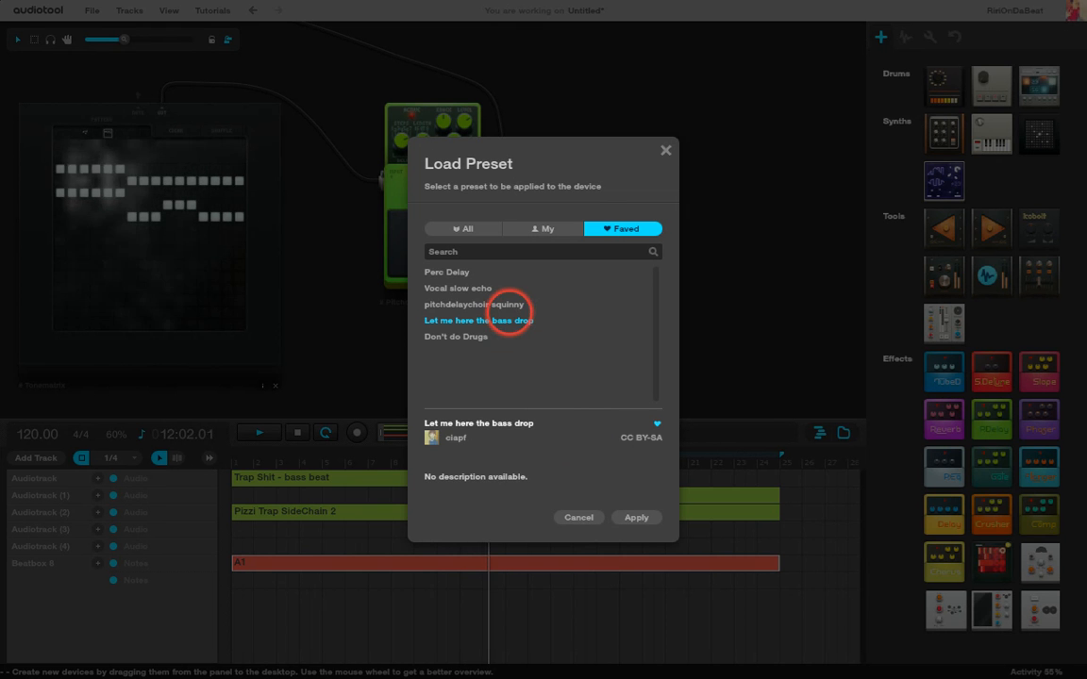
left_click(509, 304)
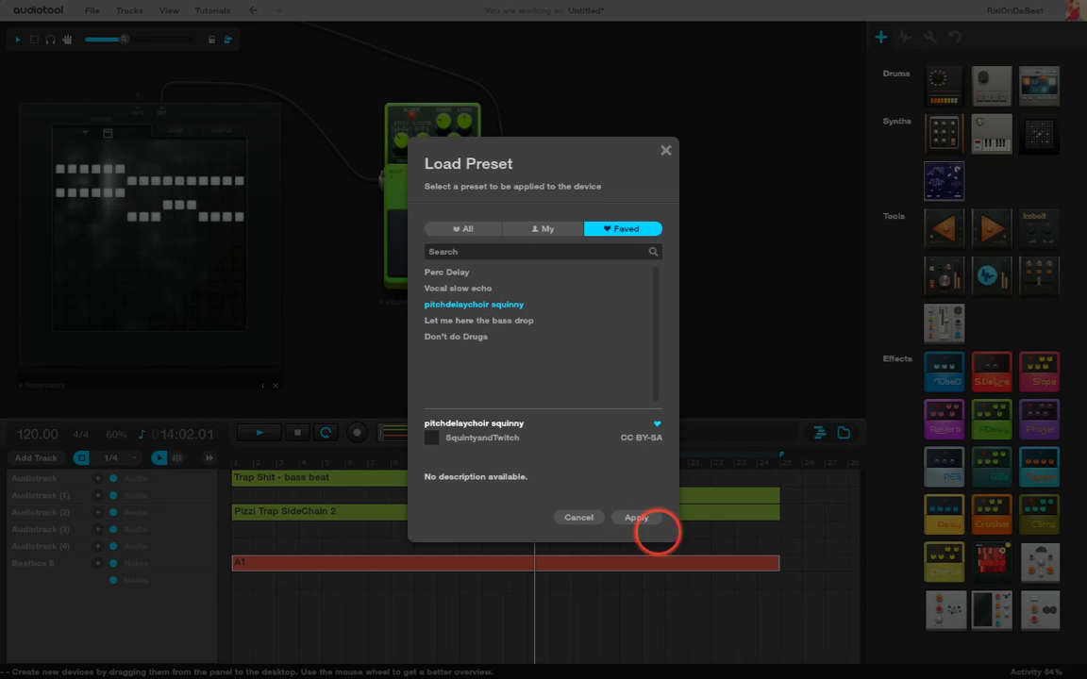
left_click(630, 517)
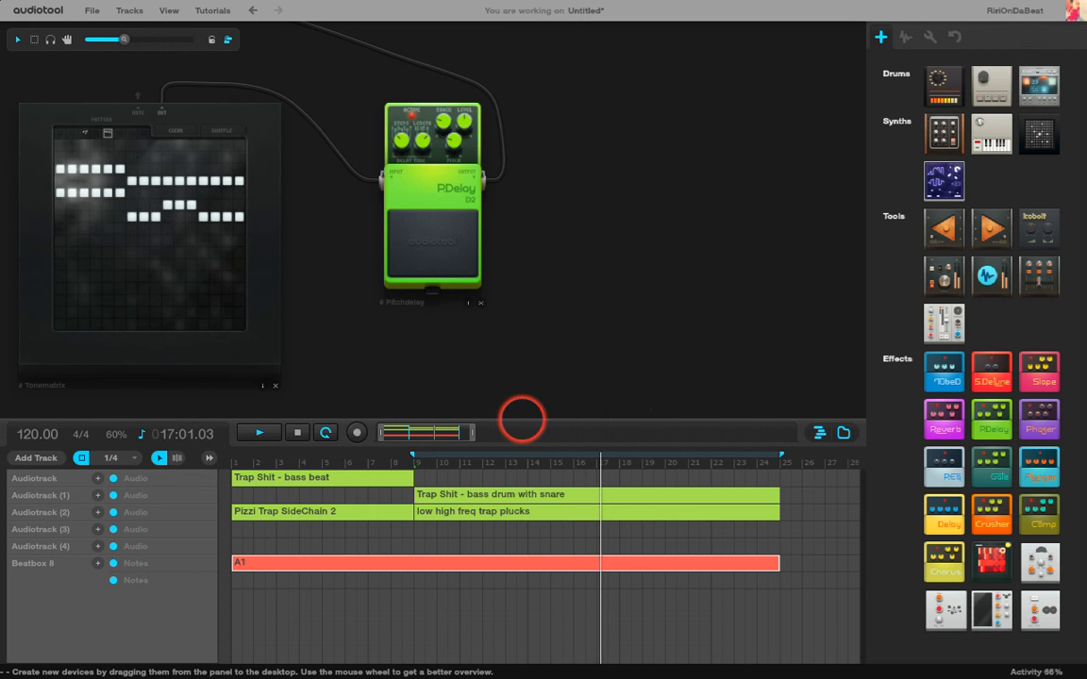
left_click(297, 432)
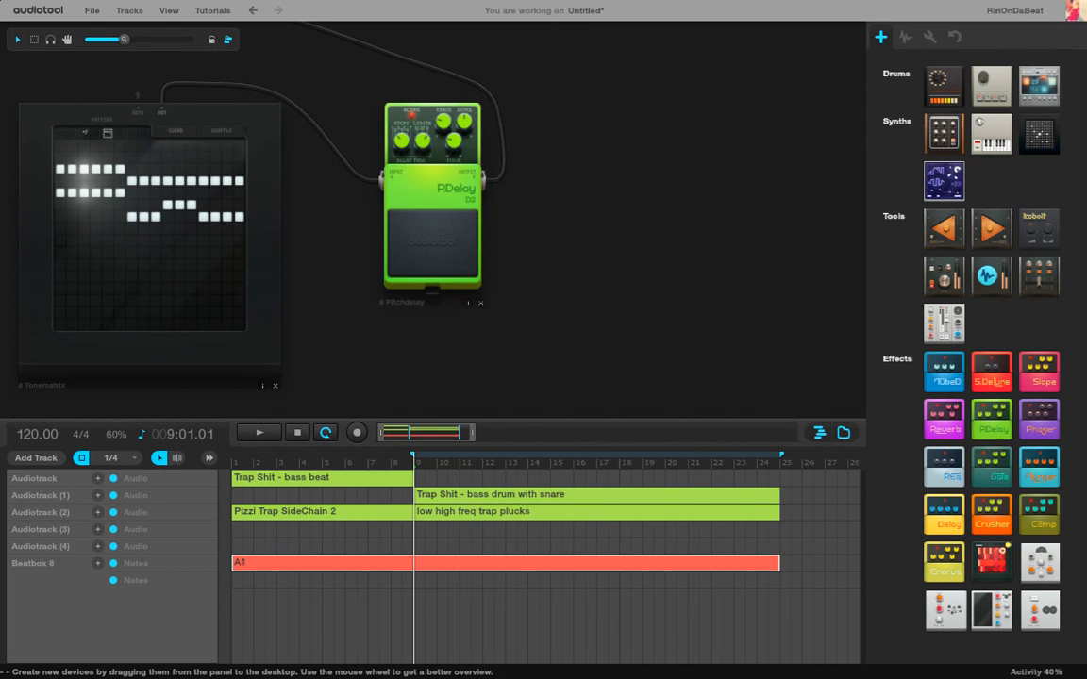
Copy the Tonematrix pattern to its own timeline track as a region at bar 9.
right_click(259, 132)
left_click(281, 141)
mouse_move(510, 659)
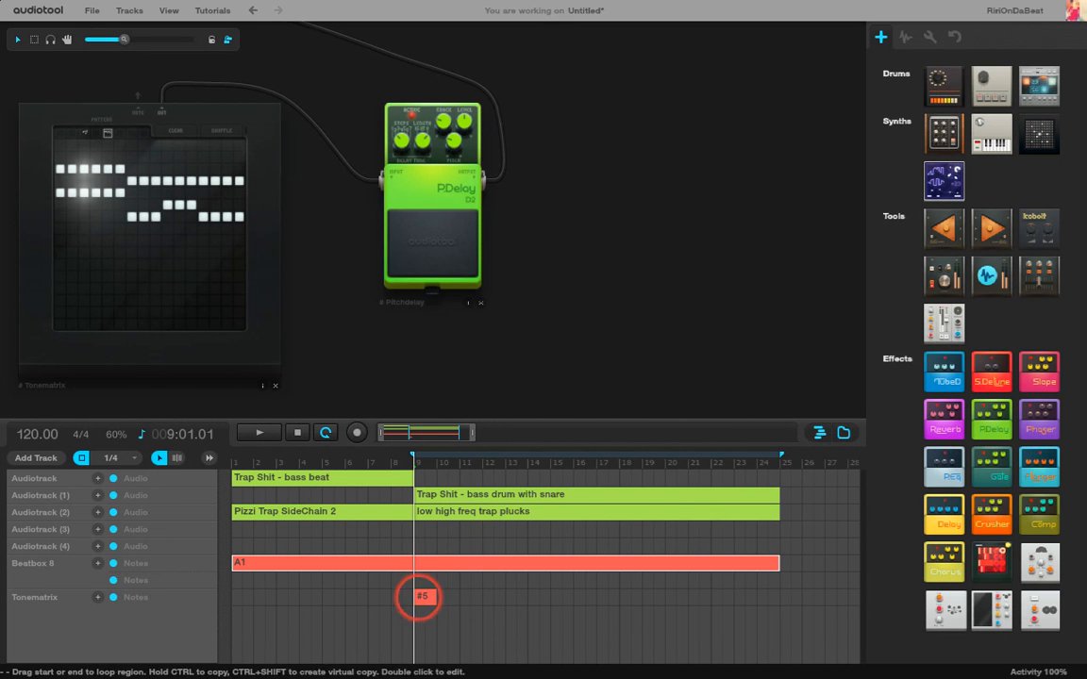
Try to move the Tonematrix region up onto one of the audio tracks.
left_click_drag(422, 596, 438, 523)
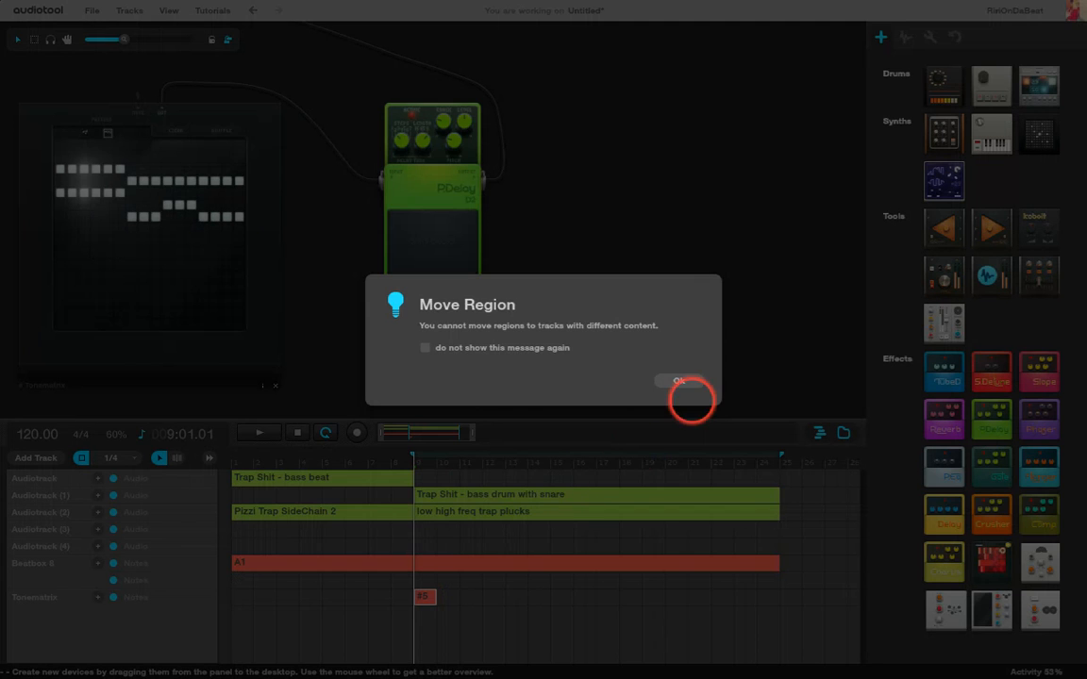
left_click(686, 381)
left_click_drag(471, 430, 437, 431)
left_click(409, 434)
left_click_drag(435, 433, 426, 433)
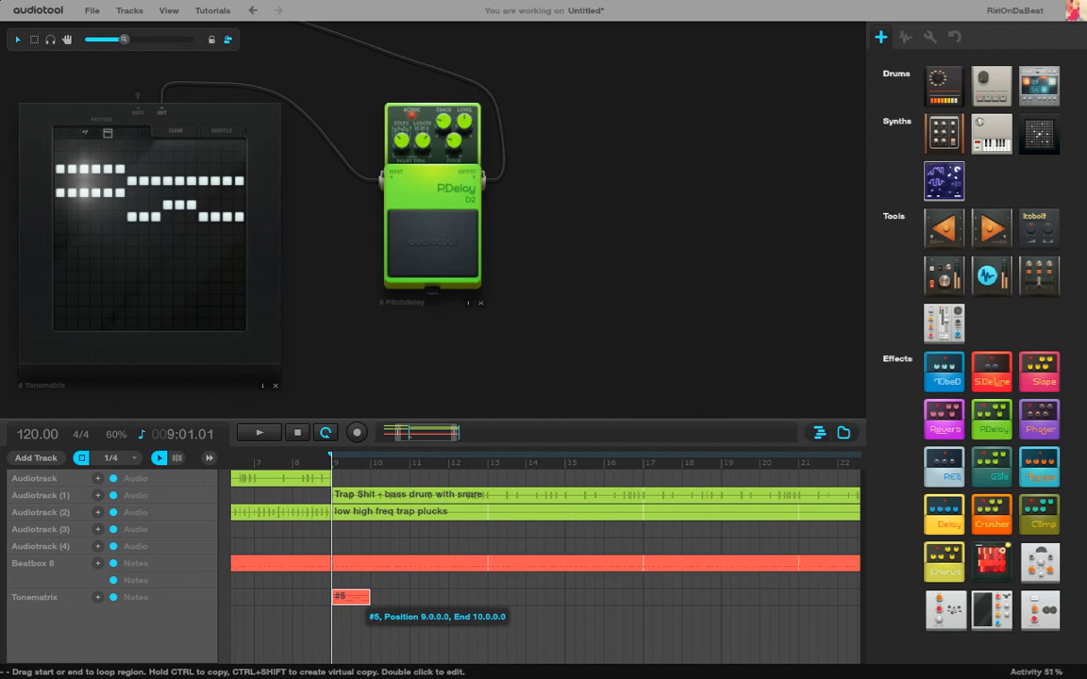
right_click(356, 596)
left_click(460, 663)
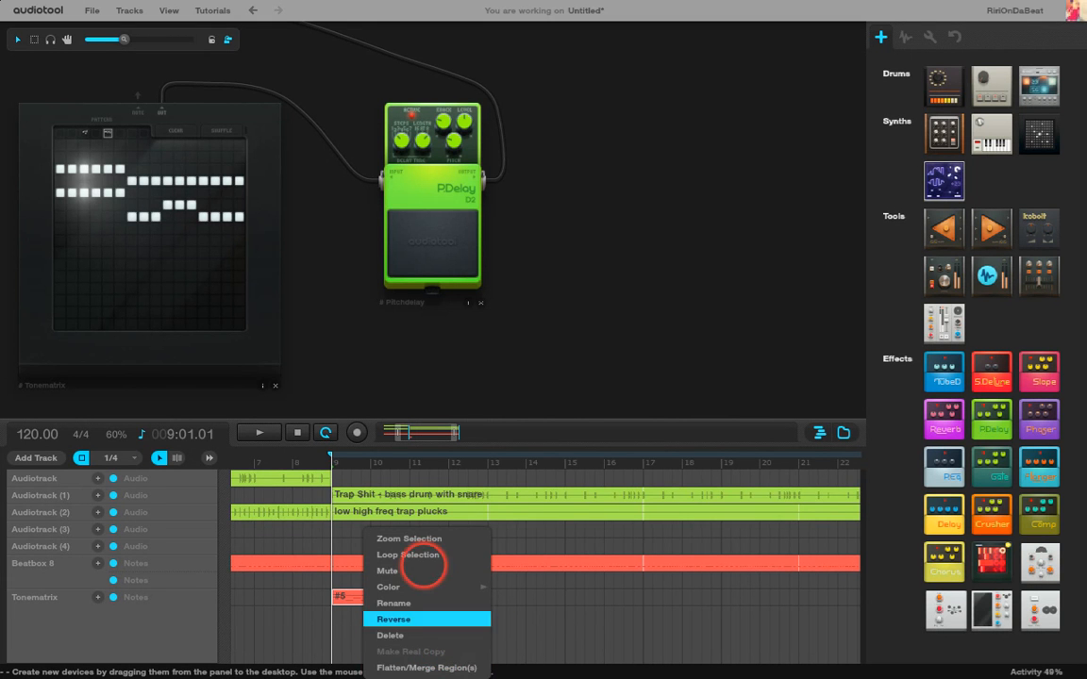
left_click(357, 599)
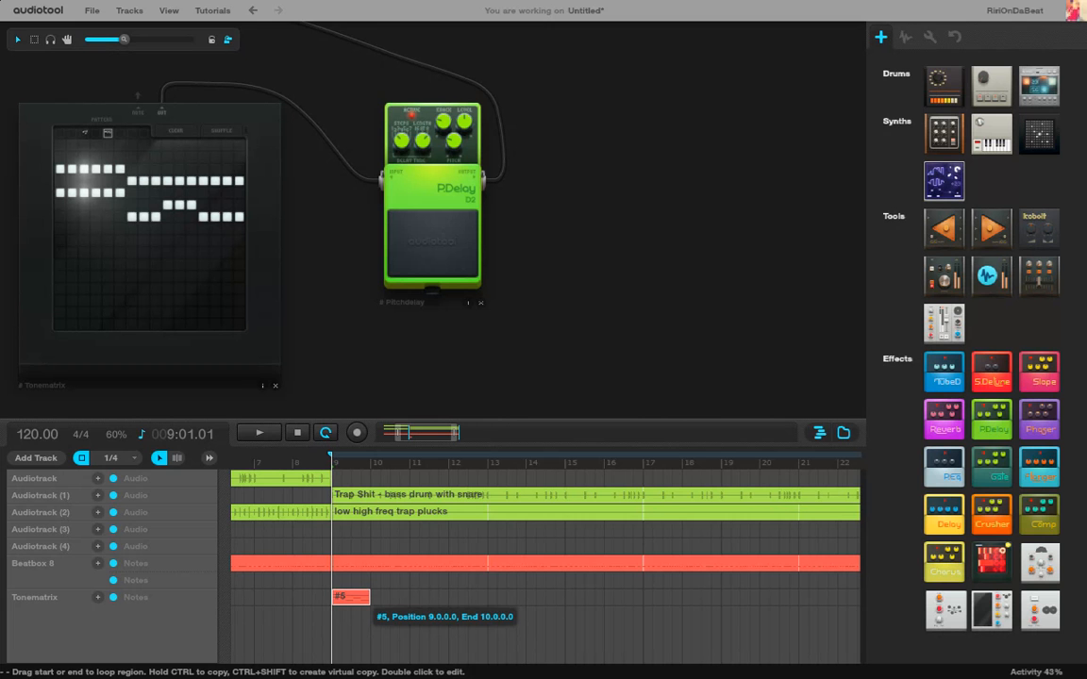
right_click(364, 597)
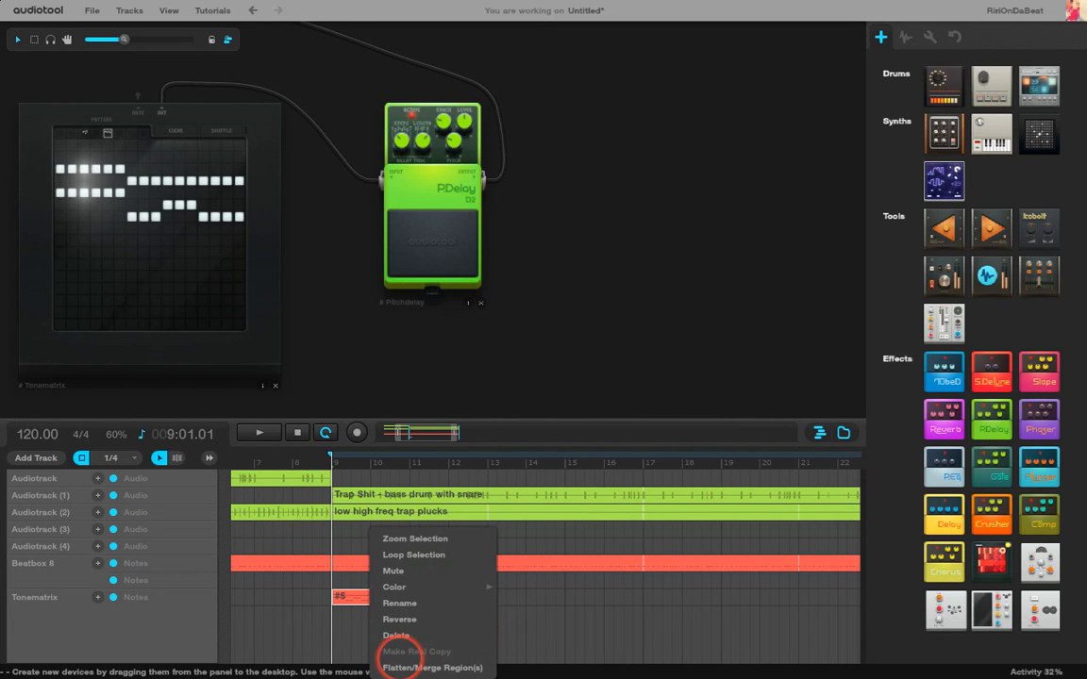
left_click(534, 353)
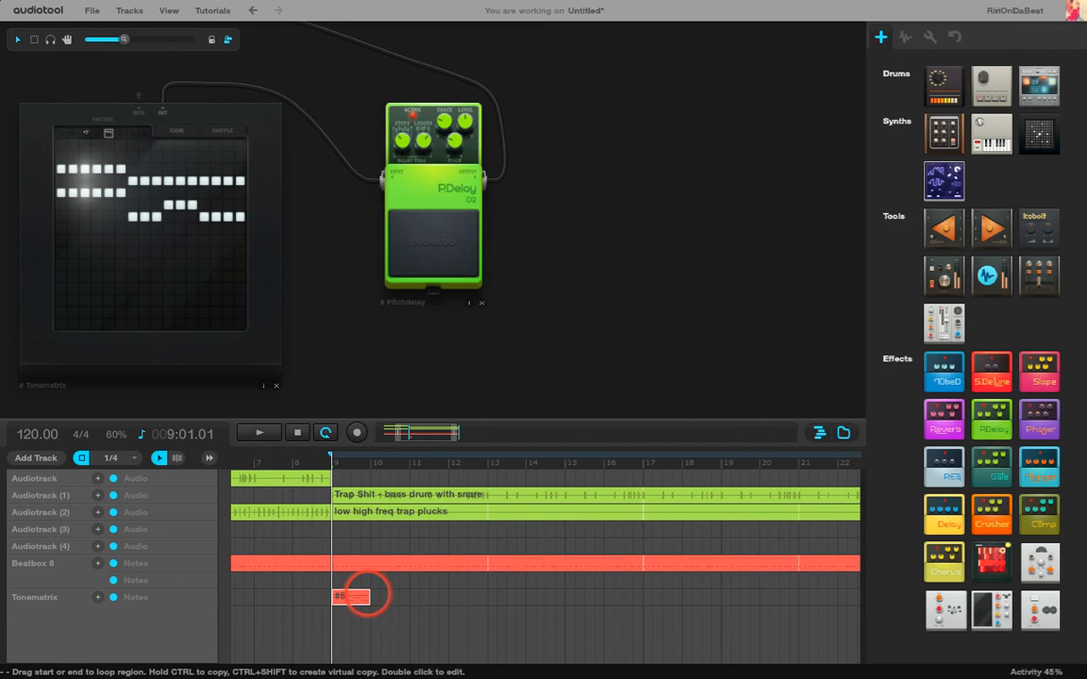
Extend the Tonematrix region that starts at bar 9 so that it ends exactly at bar 14.
left_click_drag(366, 596, 525, 598)
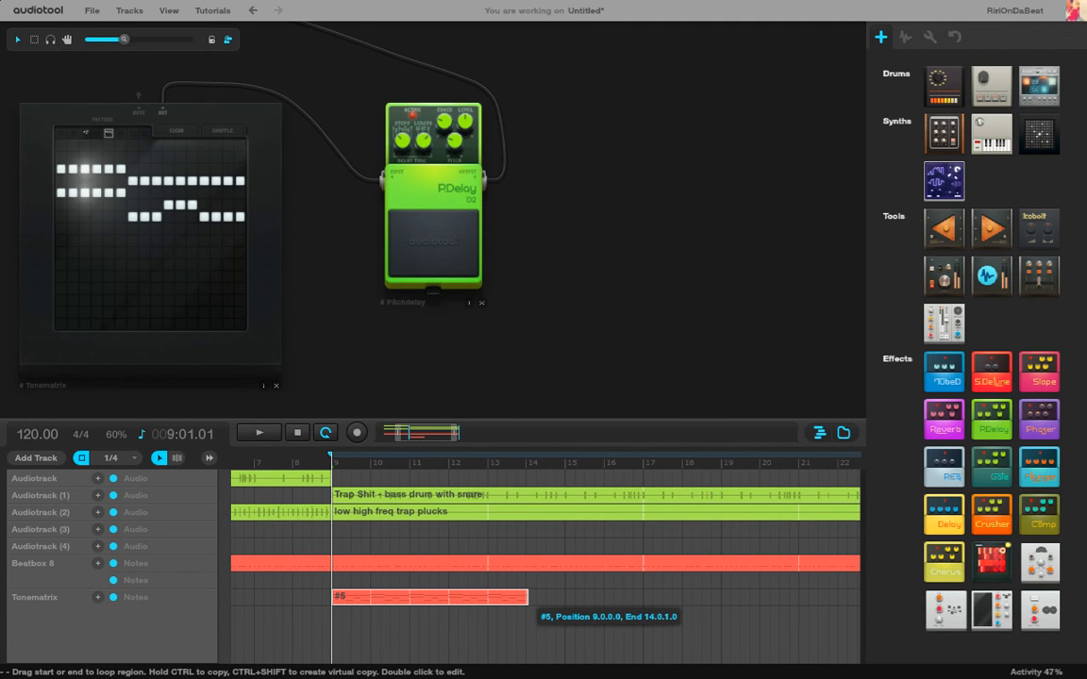
left_click_drag(526, 598, 524, 598)
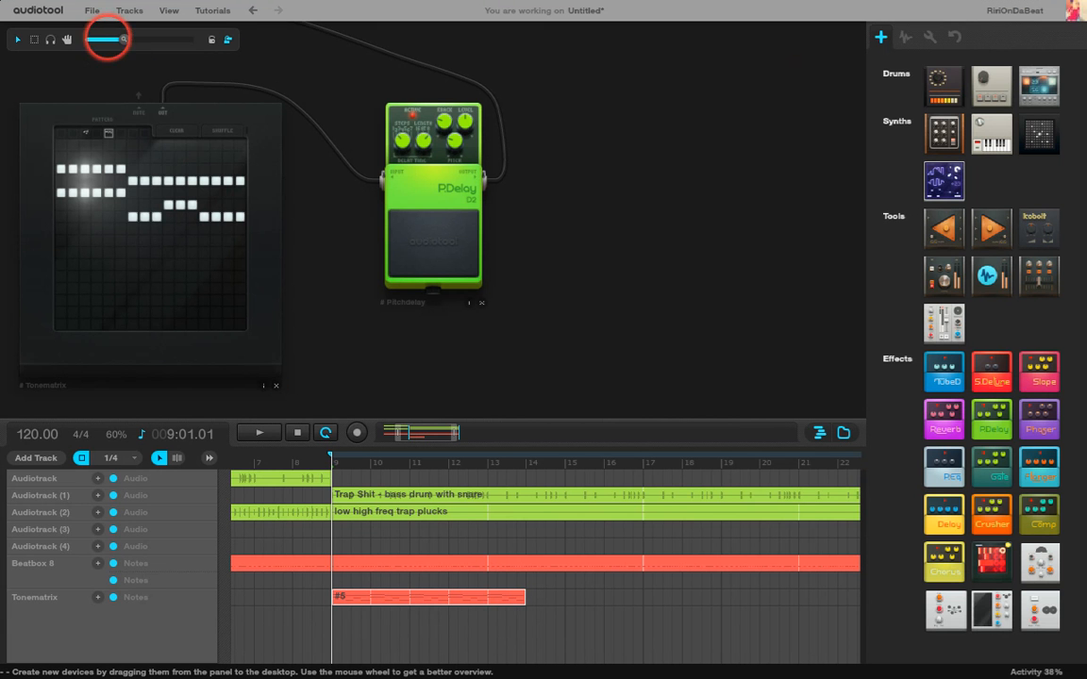
left_click(91, 11)
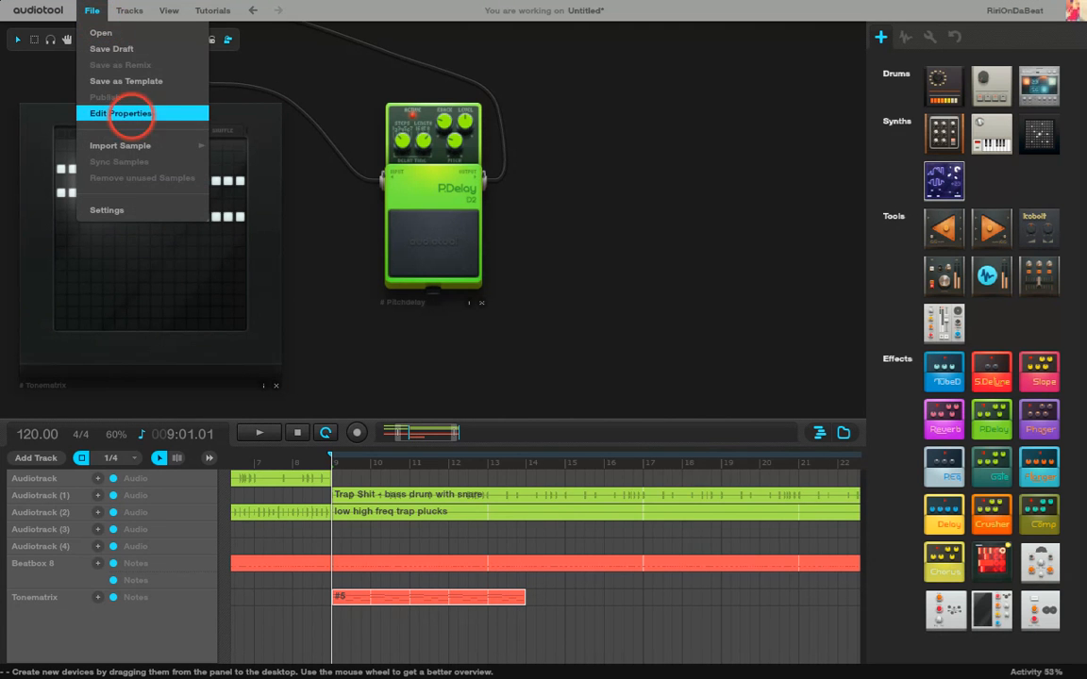
left_click(129, 10)
left_click(169, 10)
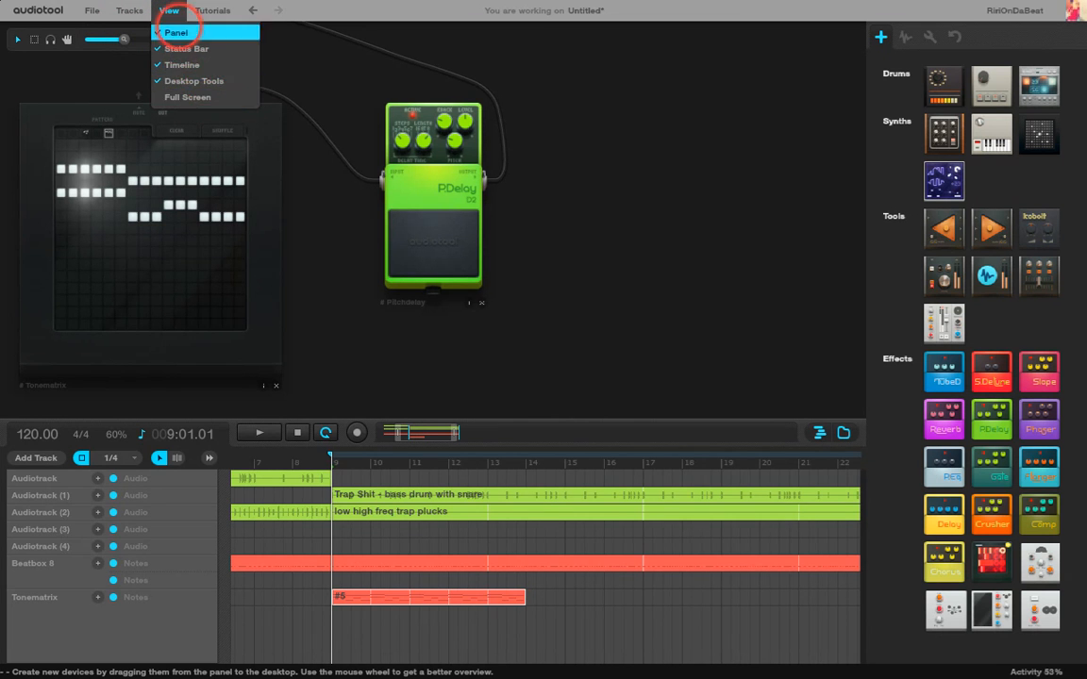
left_click(211, 11)
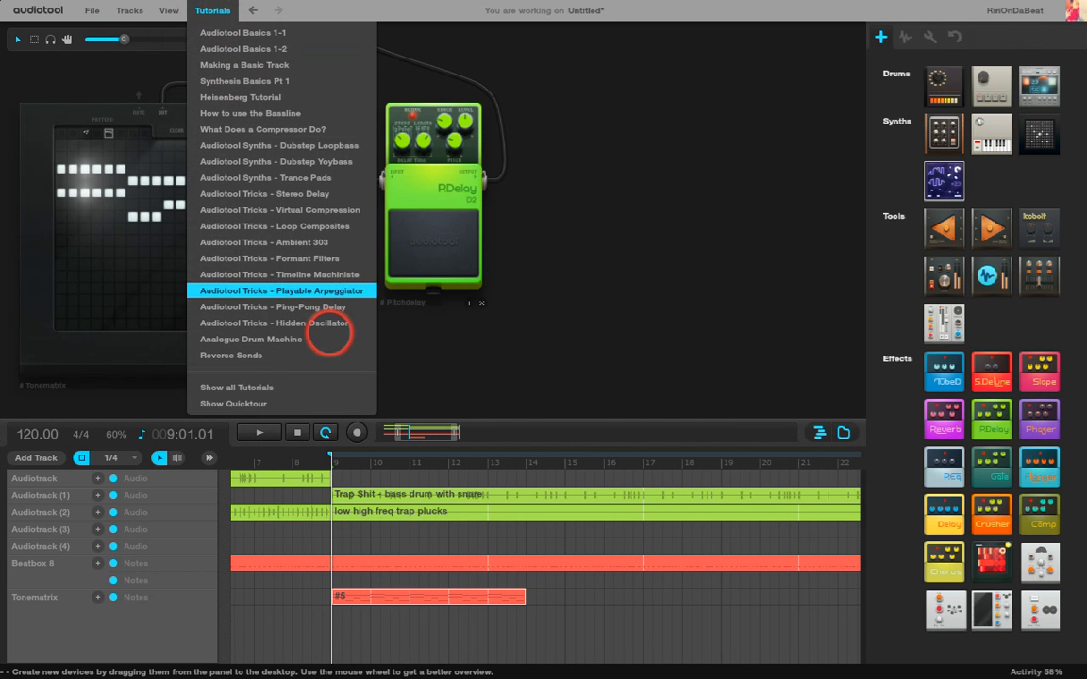
Slice the Tonematrix region at bars 10, 11, 12 and 13 into one-bar pieces.
left_click(177, 457)
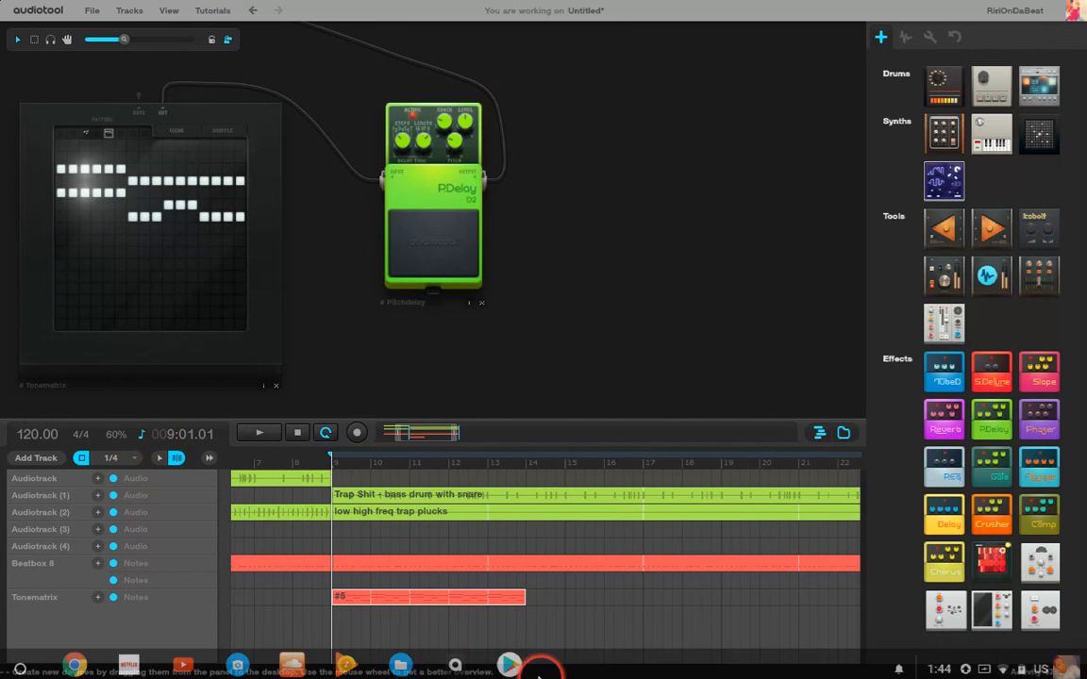
left_click(370, 598)
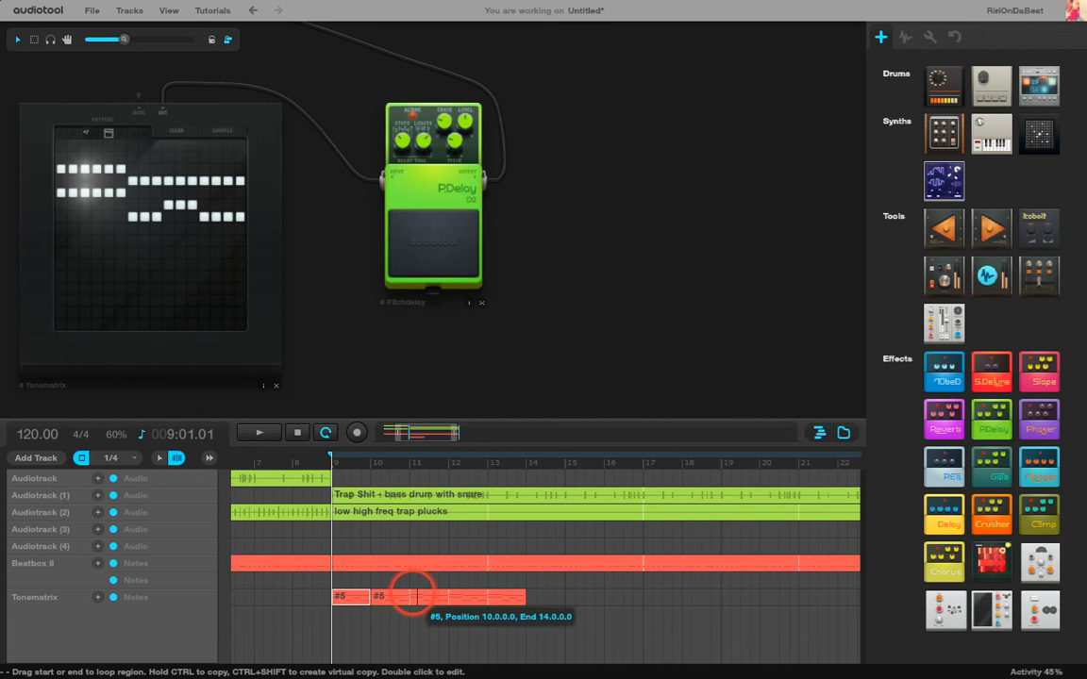
left_click(409, 596)
left_click(448, 599)
left_click(486, 597)
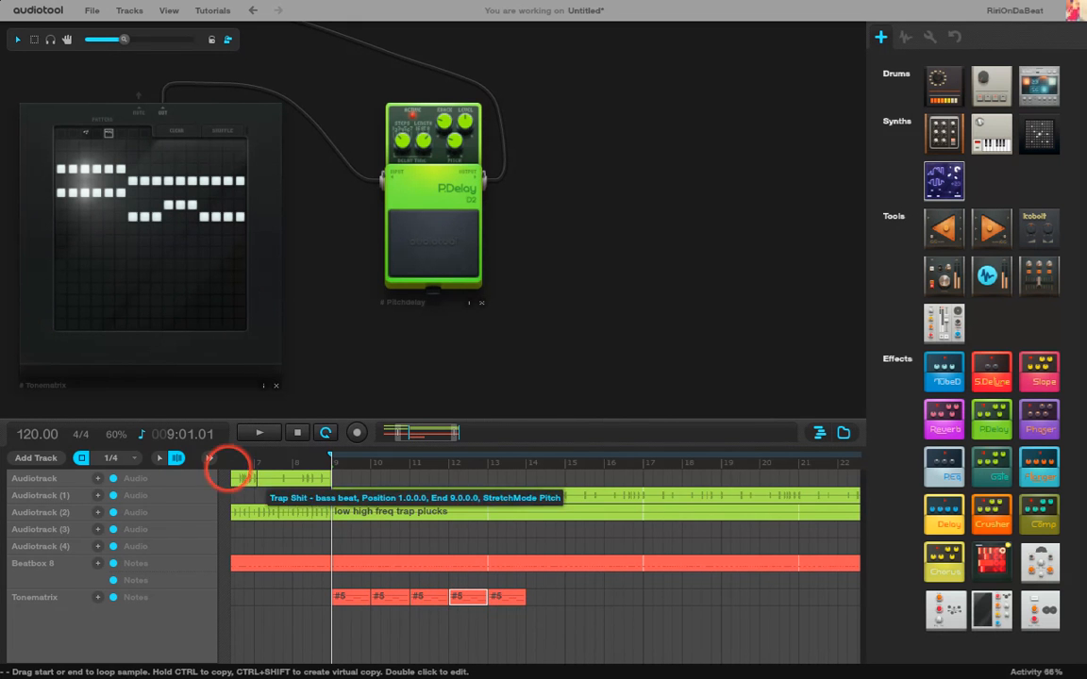
Move the Tonematrix piece at bar 10 to bar 15 and the piece at bar 12 to bar 17.
left_click(158, 456)
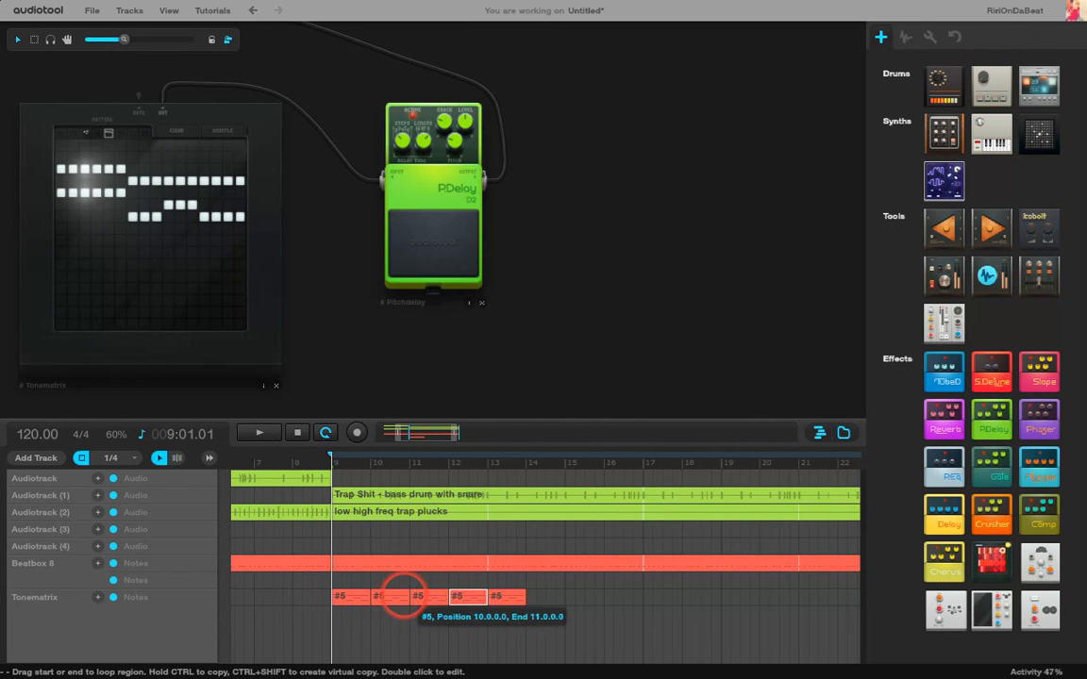
left_click_drag(391, 598, 578, 598)
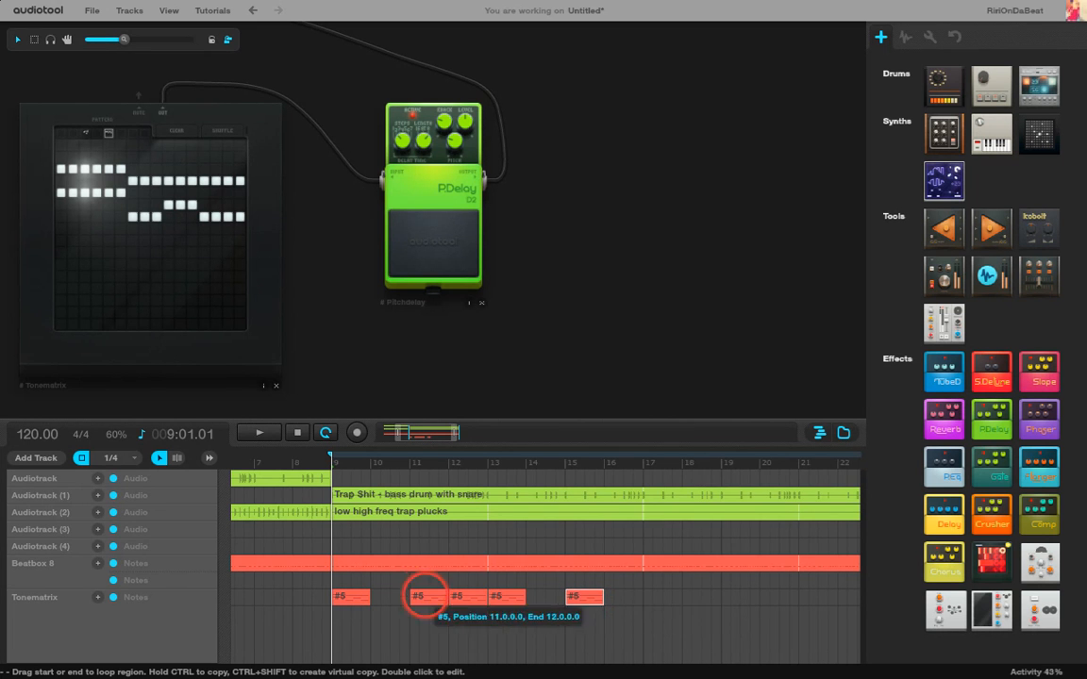
left_click(461, 595)
left_click_drag(461, 595, 660, 596)
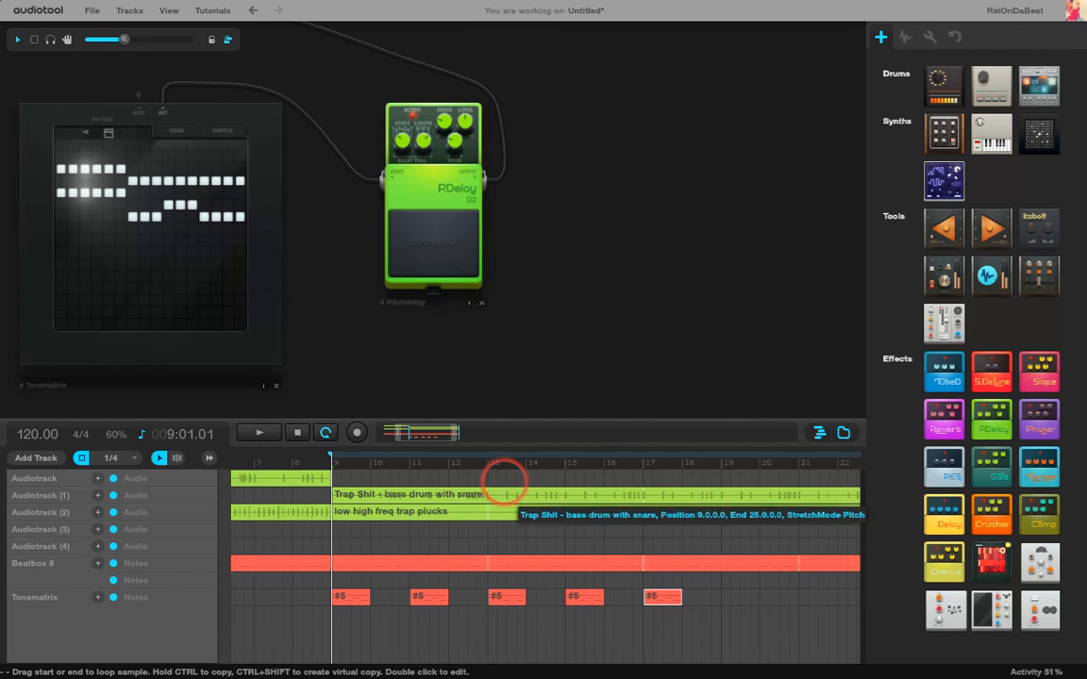
Extend the Tonematrix region at bar 17 to bar 25 and slice it at bars 18, 19 and 20.
mouse_move(436, 433)
left_mouse_down()
mouse_move(464, 433)
mouse_move(451, 433)
left_mouse_up()
left_click_drag(481, 598, 746, 598)
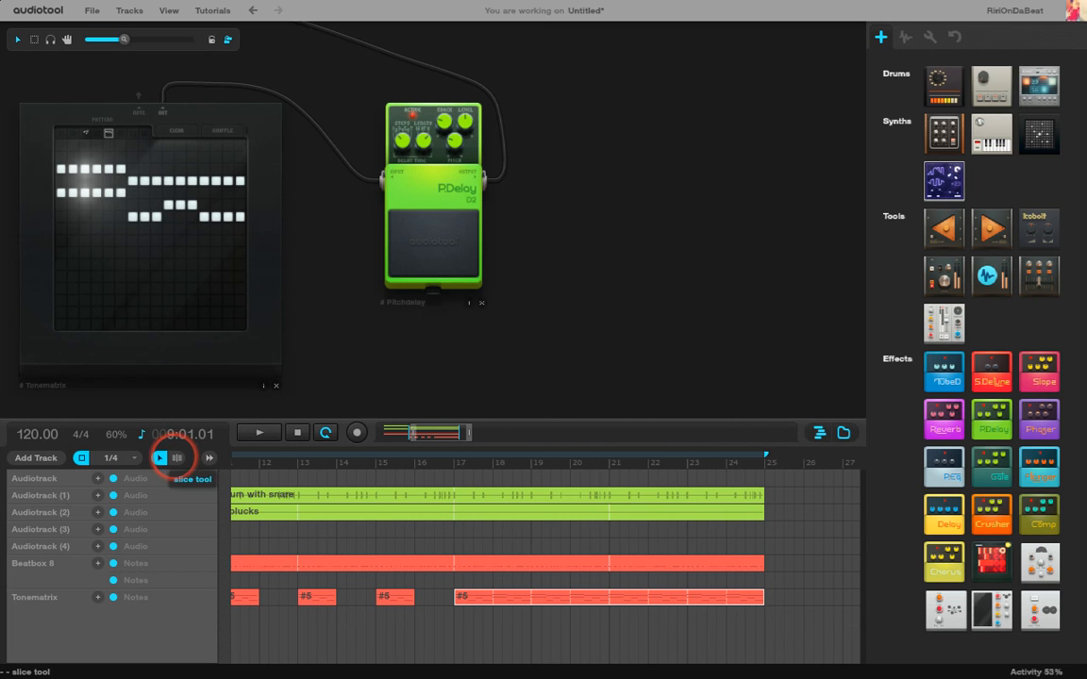
left_click(493, 598, "alt")
left_click(532, 598, "alt")
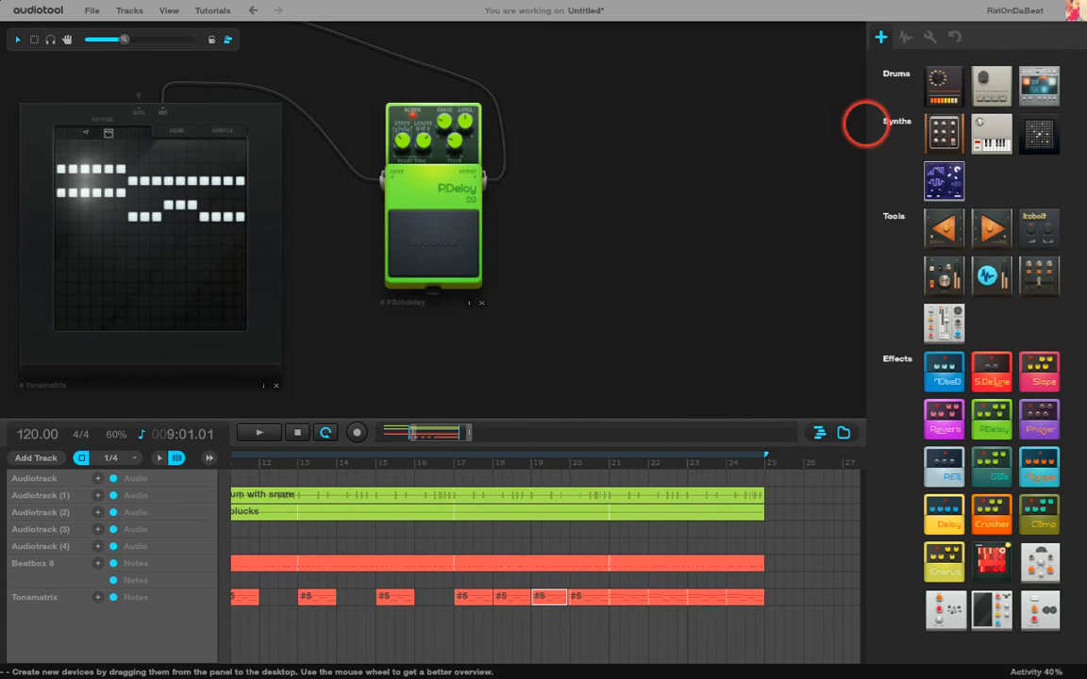
Undo the last Tonematrix slice and cut the region at bars 20, 21, 22, 23 and 24 into one-bar pieces.
left_click(955, 37)
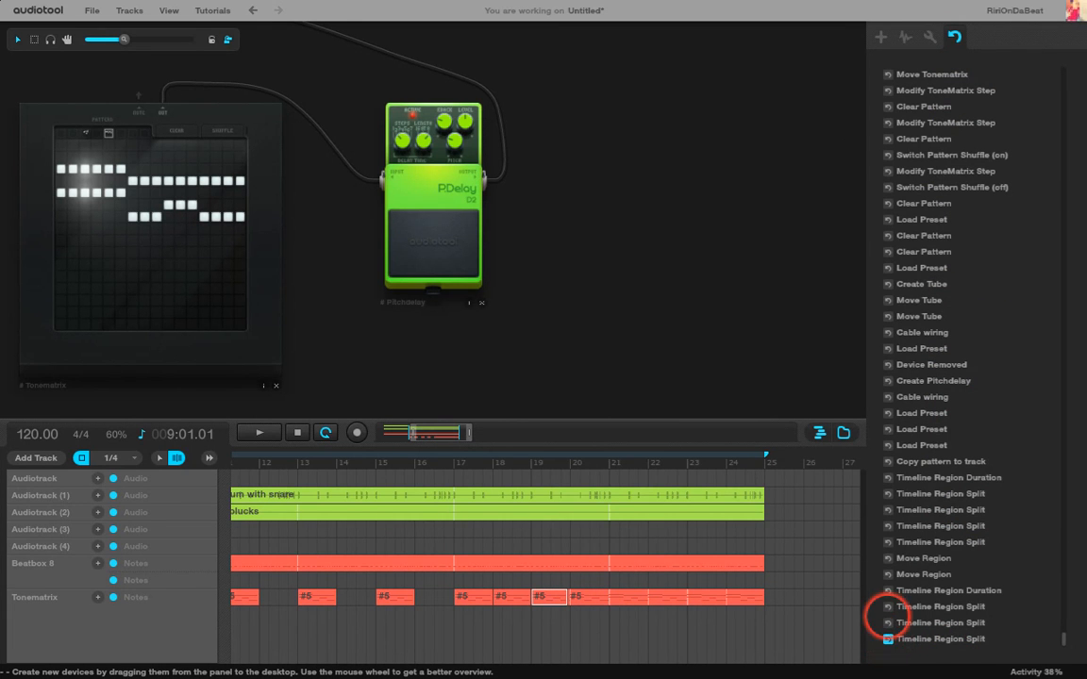
left_click(887, 621)
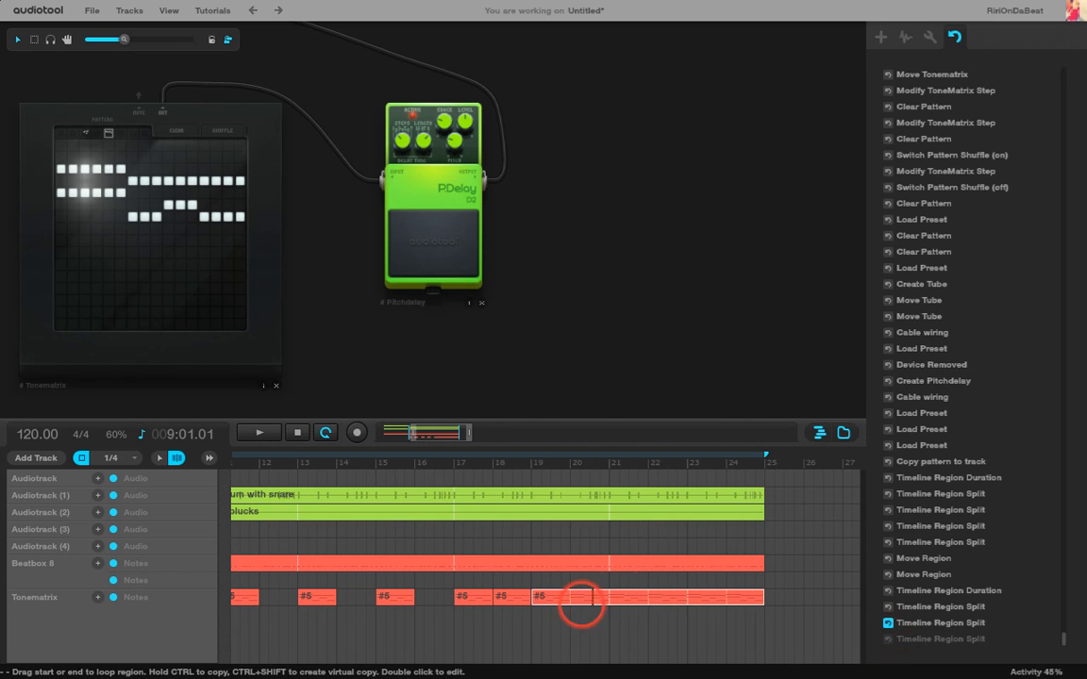
left_click(573, 597)
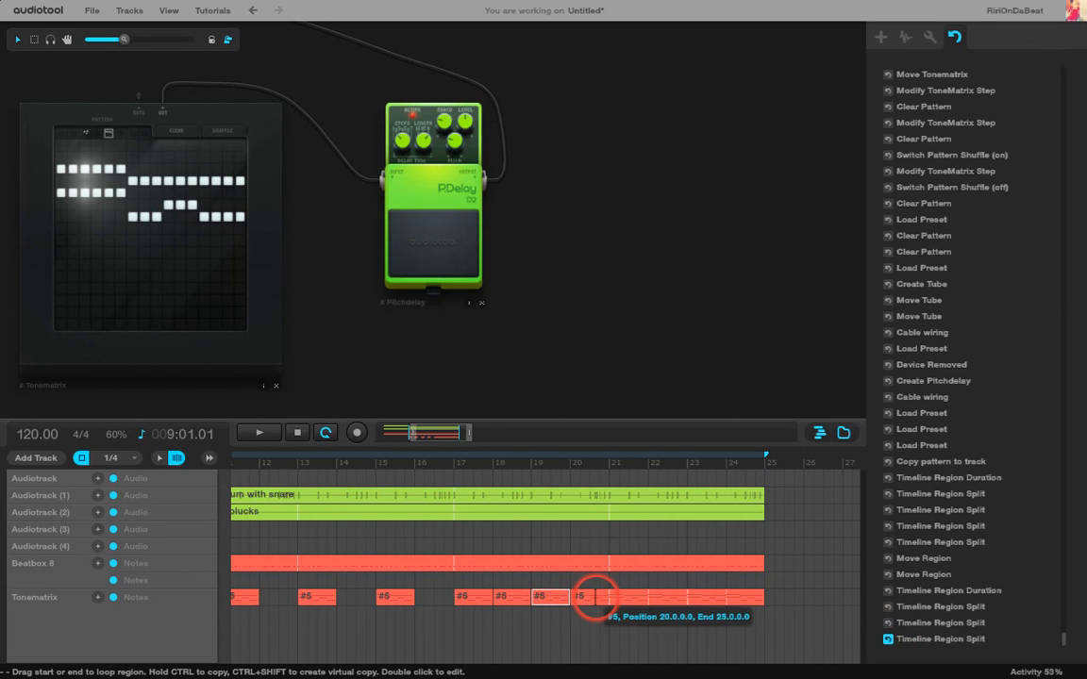
left_click(609, 599)
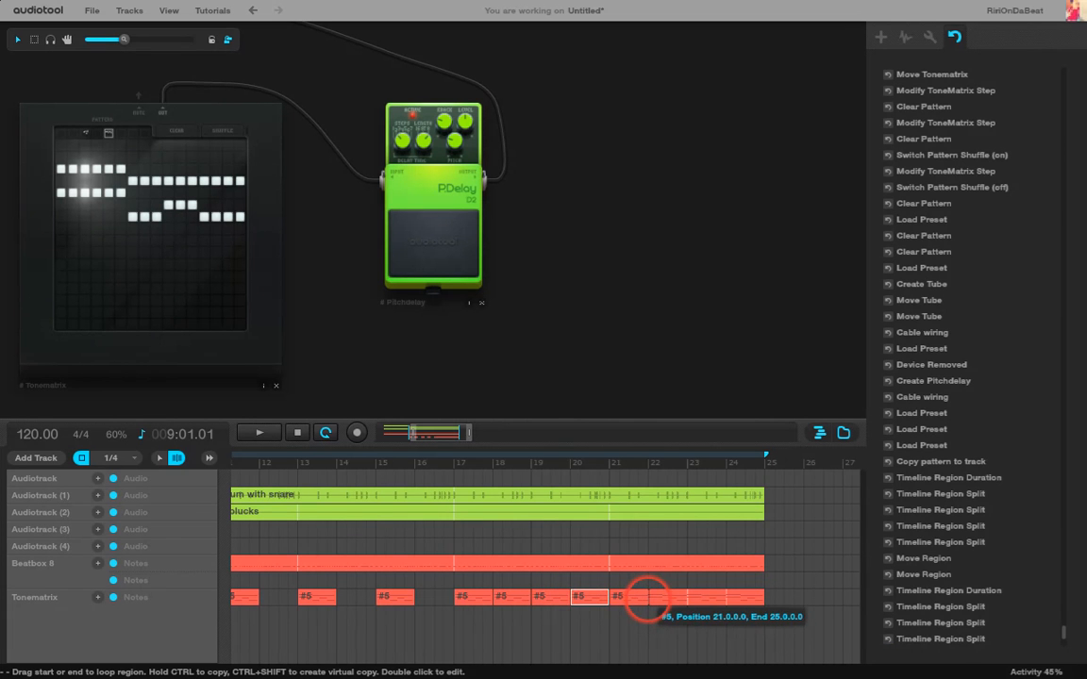
left_click(648, 596)
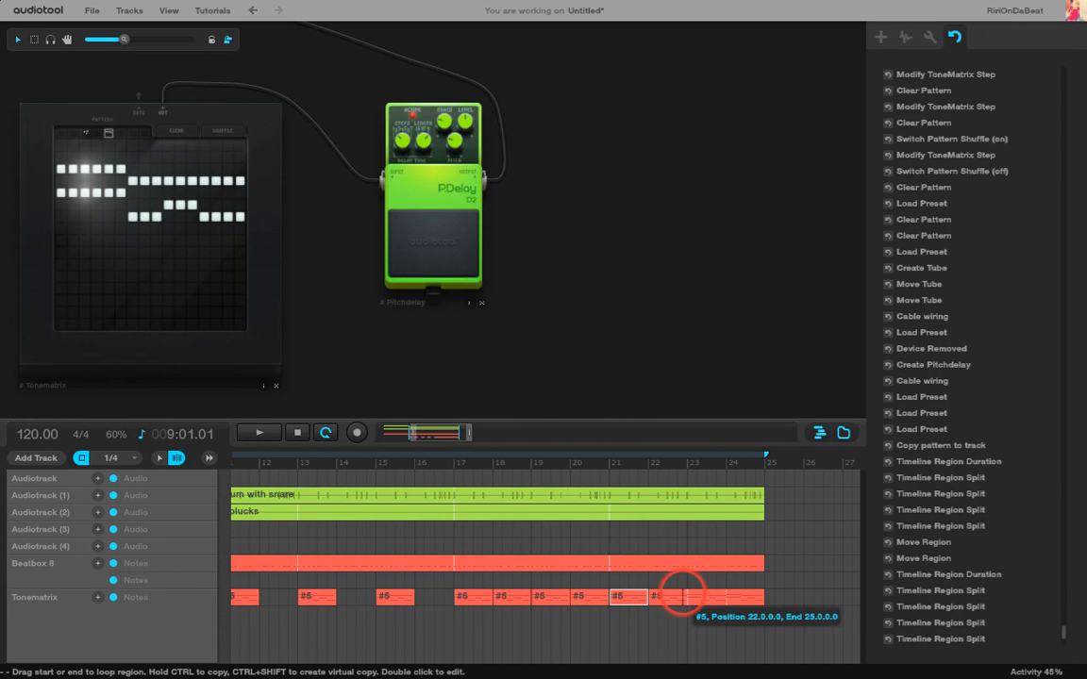
left_click(686, 590)
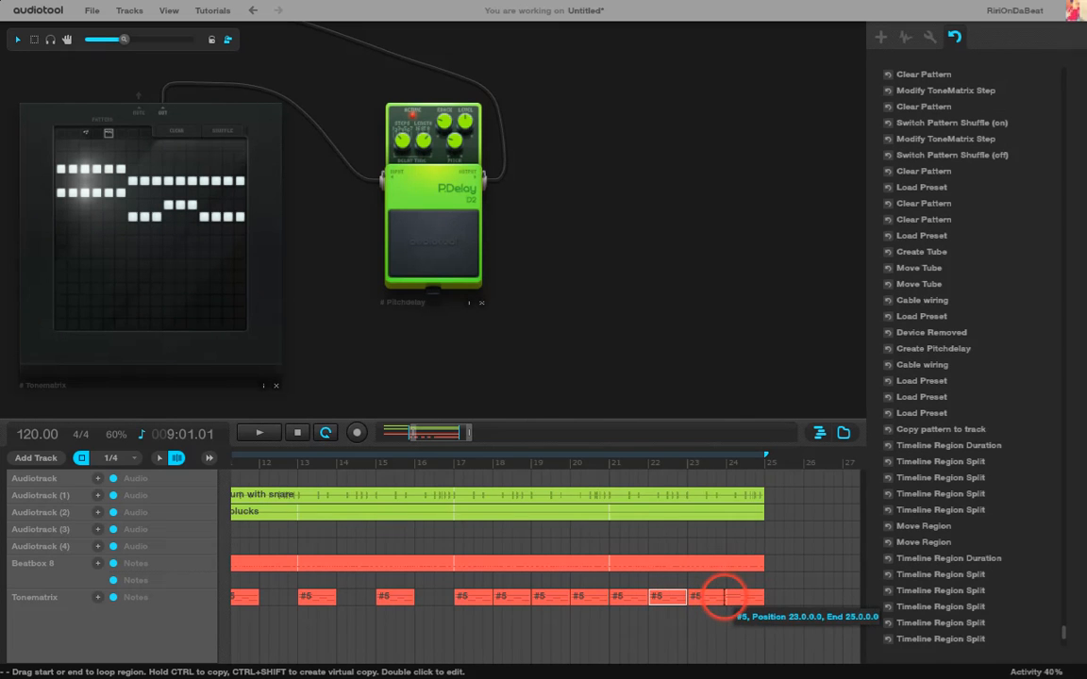
left_click(724, 596)
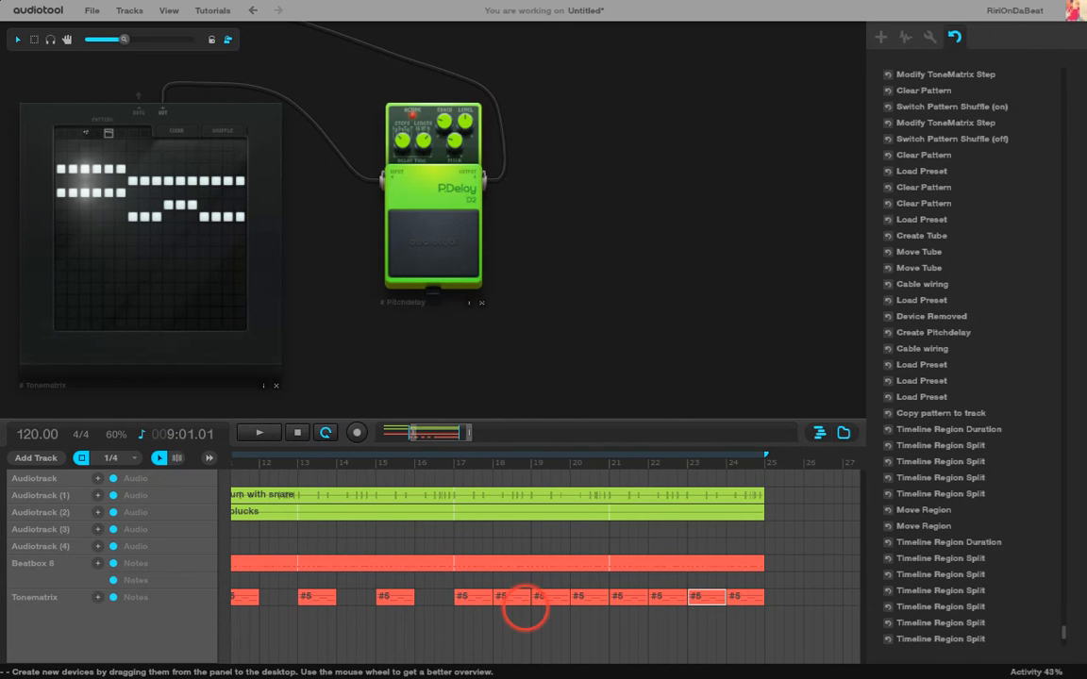
Delete the Tonematrix pieces at bars 18, 20, 22 and 24.
right_click(515, 601)
left_click(547, 635)
right_click(590, 596)
left_click(615, 635)
right_click(665, 598)
left_click(697, 634)
right_click(734, 596)
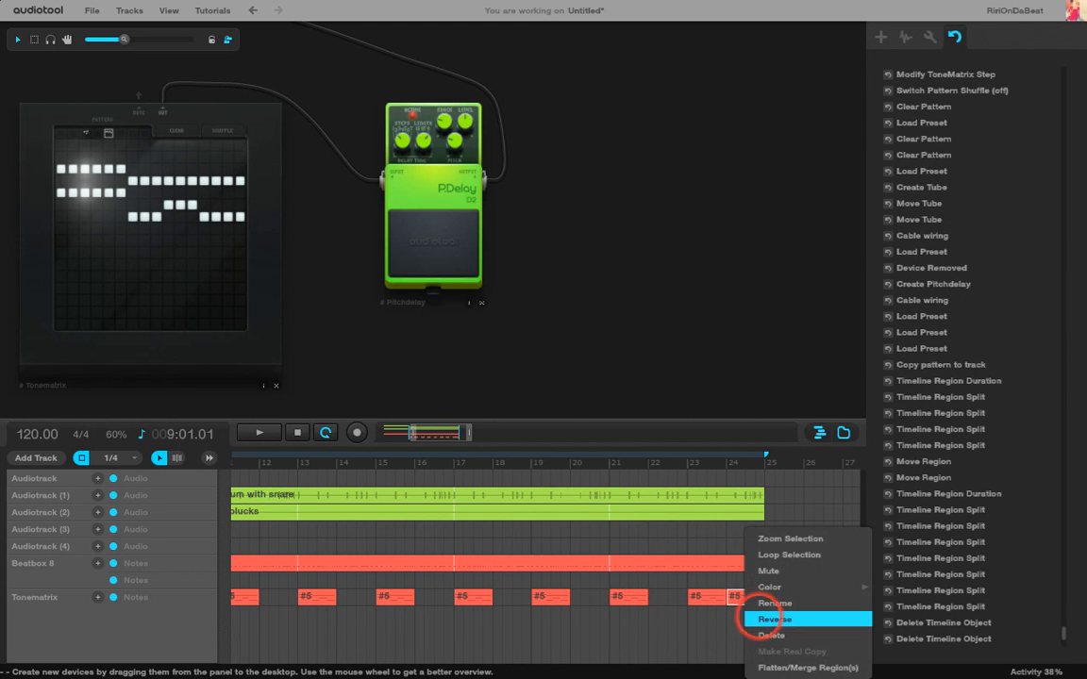
left_click(760, 634)
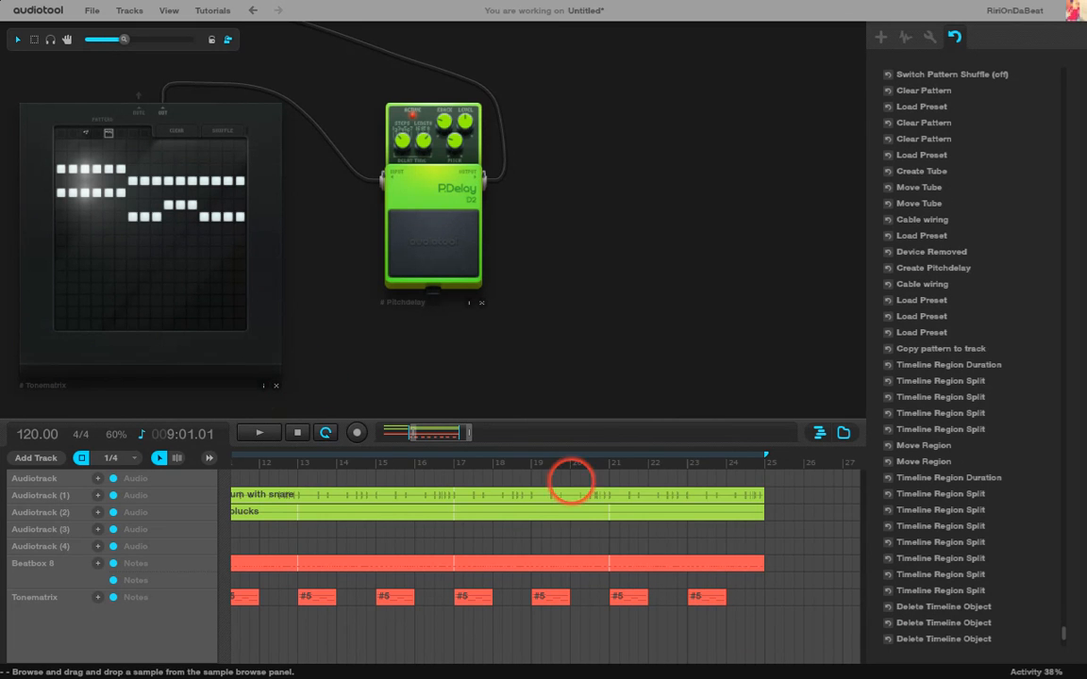
Play the arrangement from bar 9 to check the alternating Tonematrix pieces, and stop playback.
left_click_drag(465, 432, 437, 431)
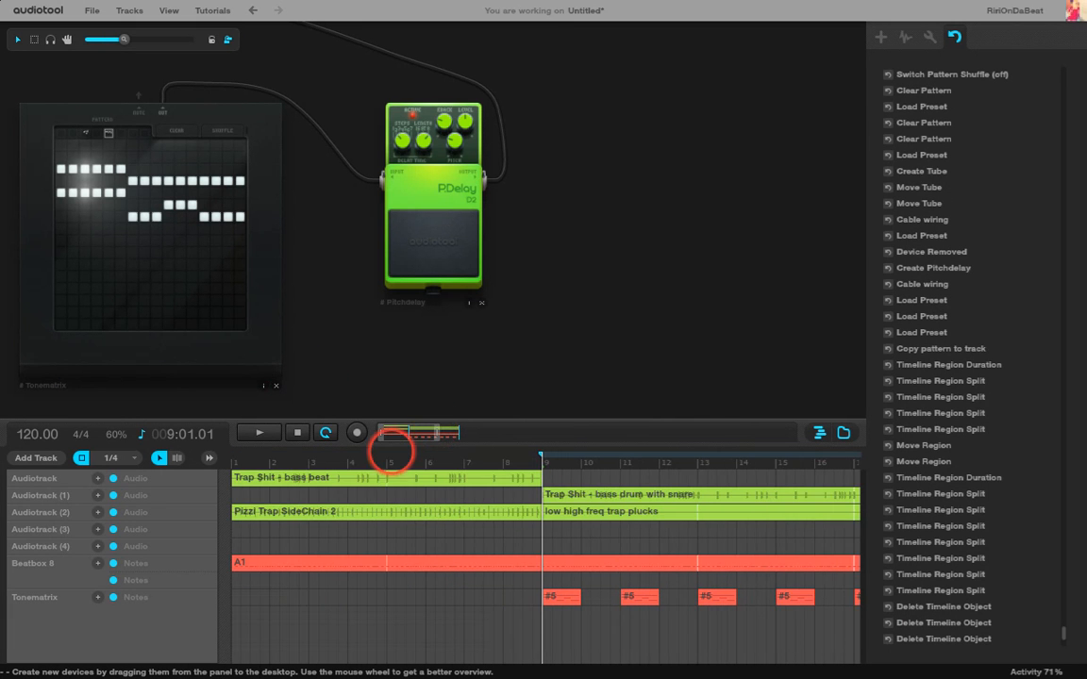
key("space")
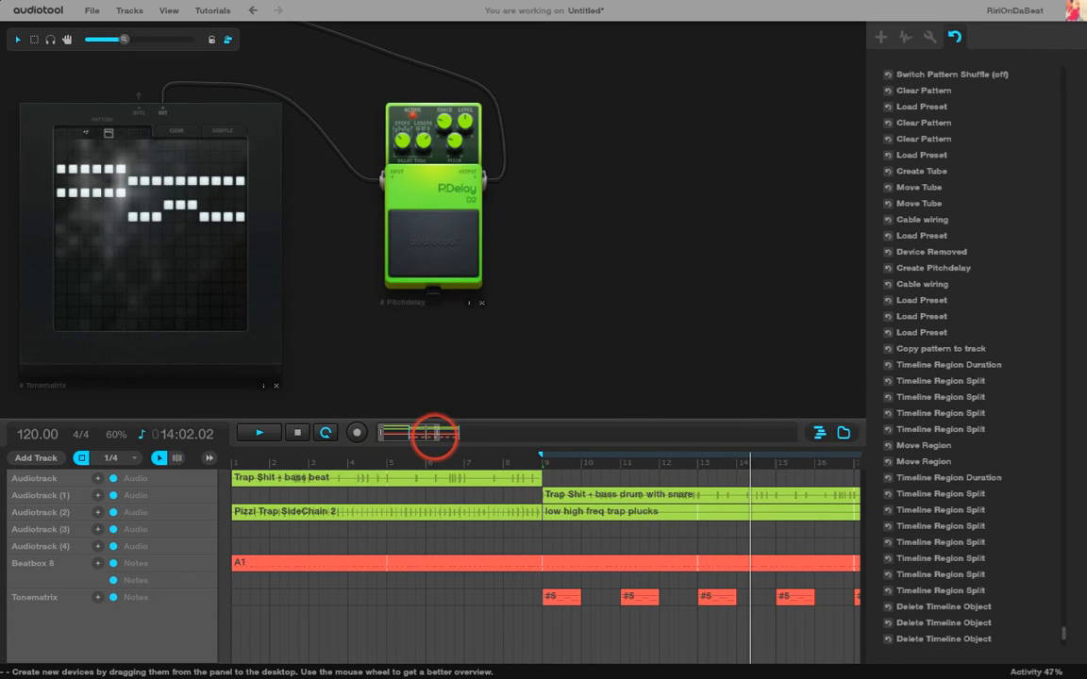
mouse_move(436, 435)
left_mouse_down()
mouse_move(453, 435)
mouse_move(441, 435)
left_mouse_up()
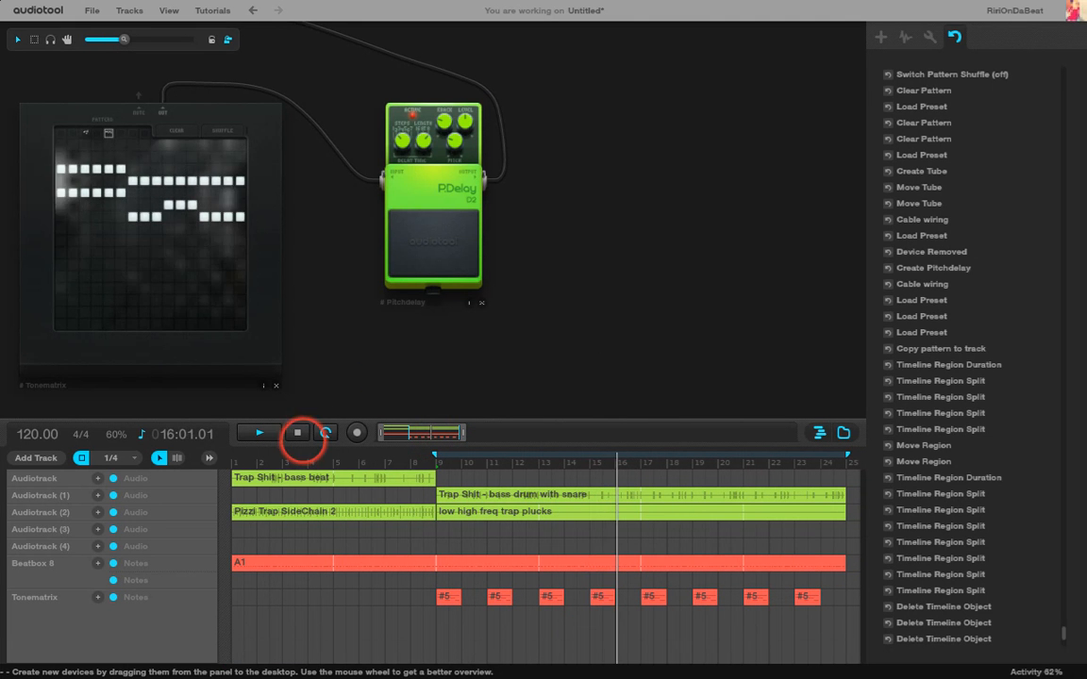
left_click(298, 432)
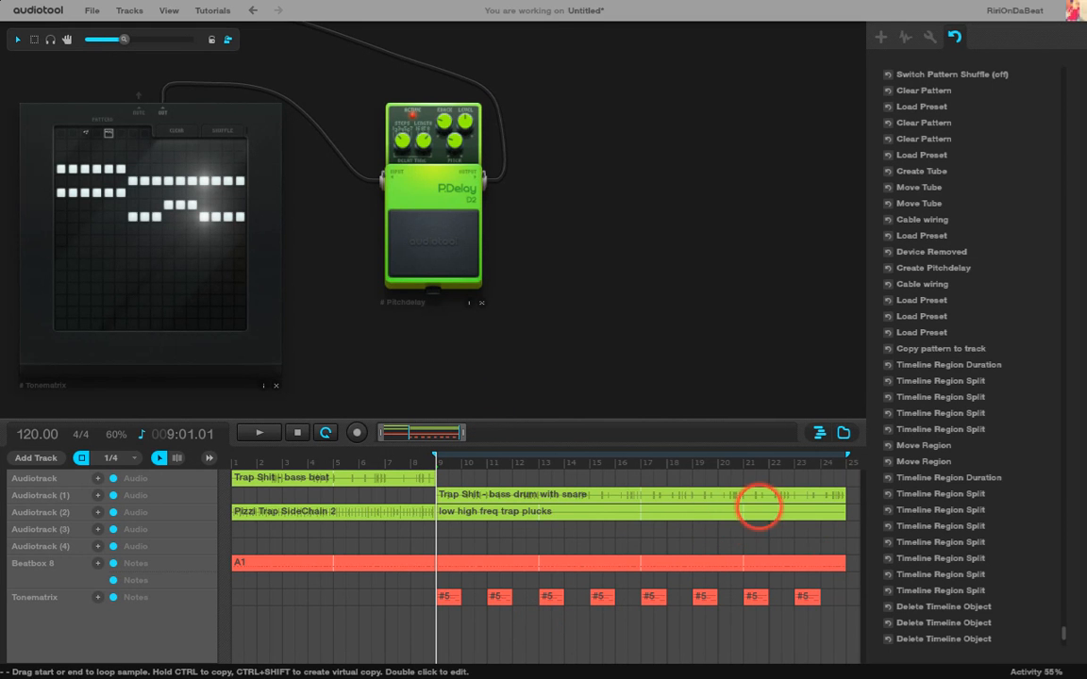
Move the last Tonematrix piece to bar 24 and listen to the arrangement from bar 21.
left_click_drag(432, 428, 465, 428)
left_click_drag(542, 596, 567, 597)
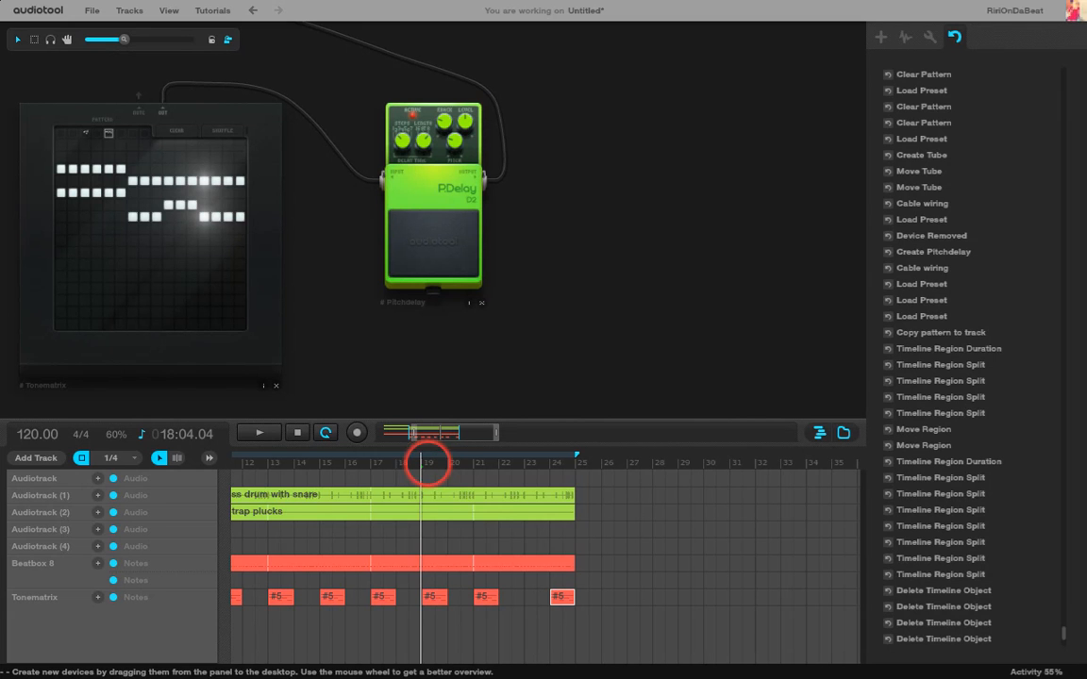
left_click(448, 461)
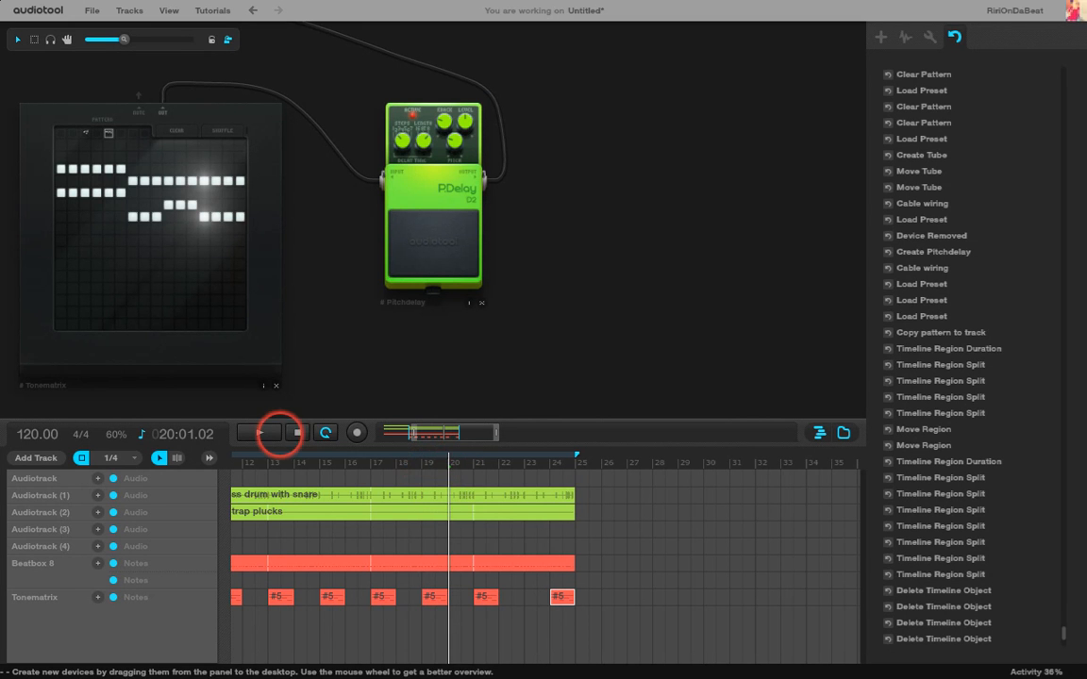
left_click(474, 462)
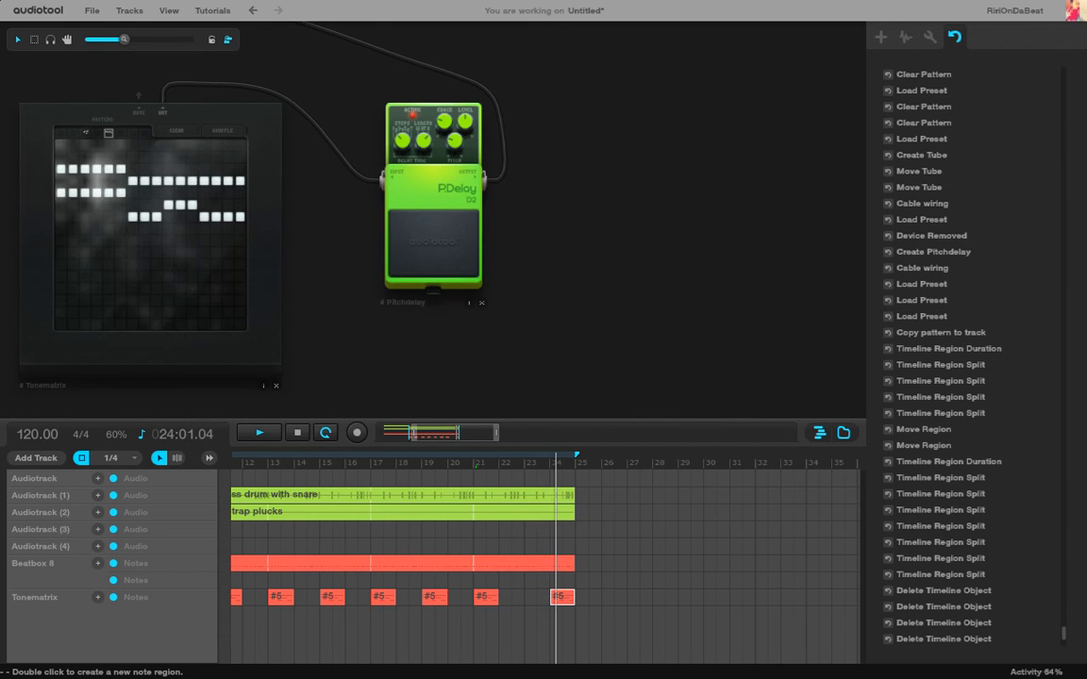
left_click(296, 433)
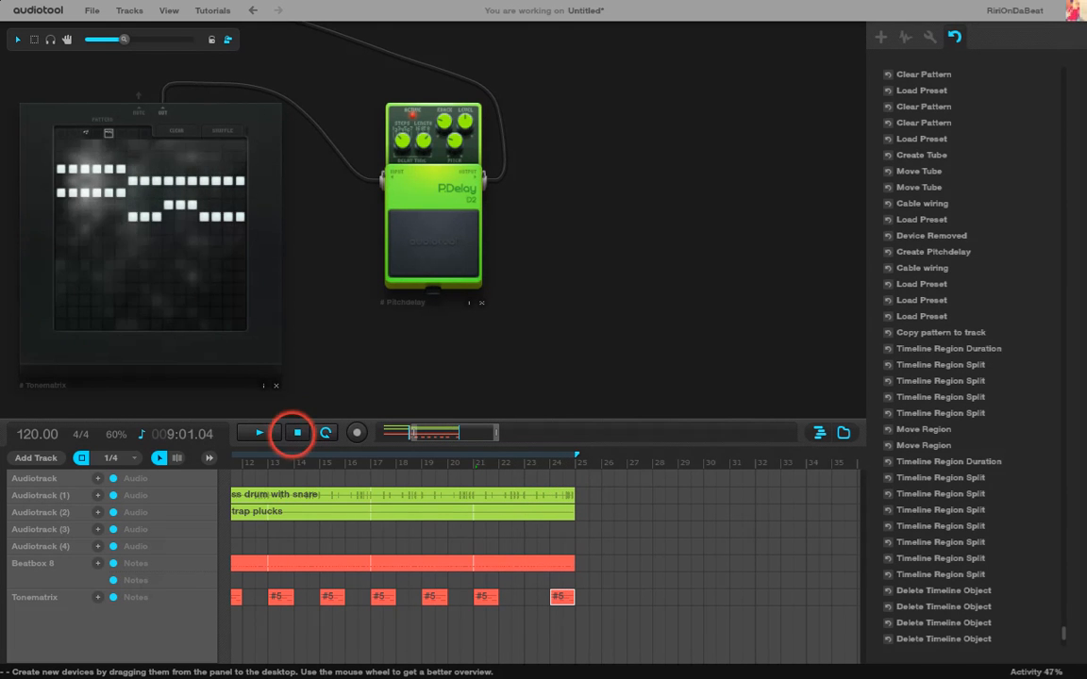
Clear the Tonematrix's step pattern and play the arrangement from bar 9.
right_click(266, 342)
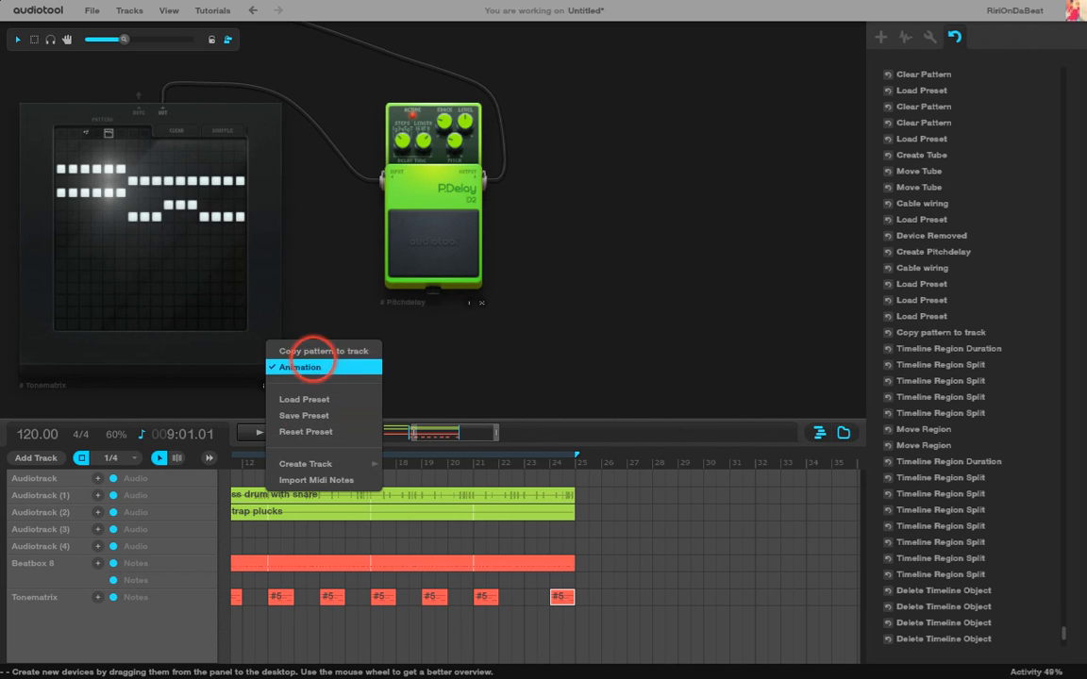
left_click(176, 131)
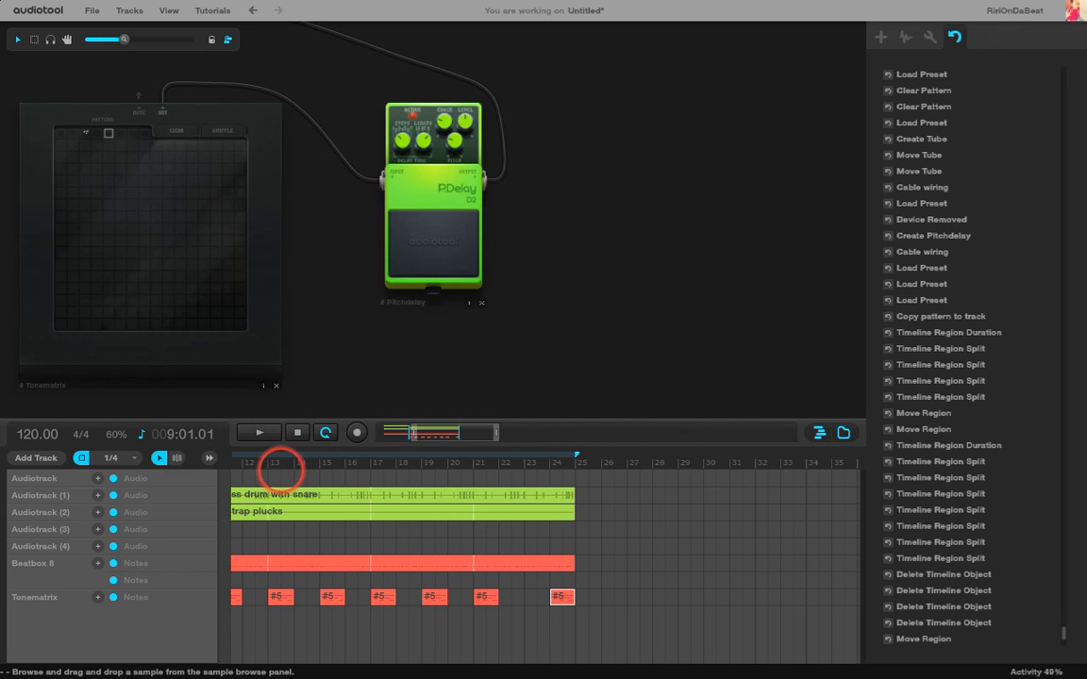
left_click(261, 433)
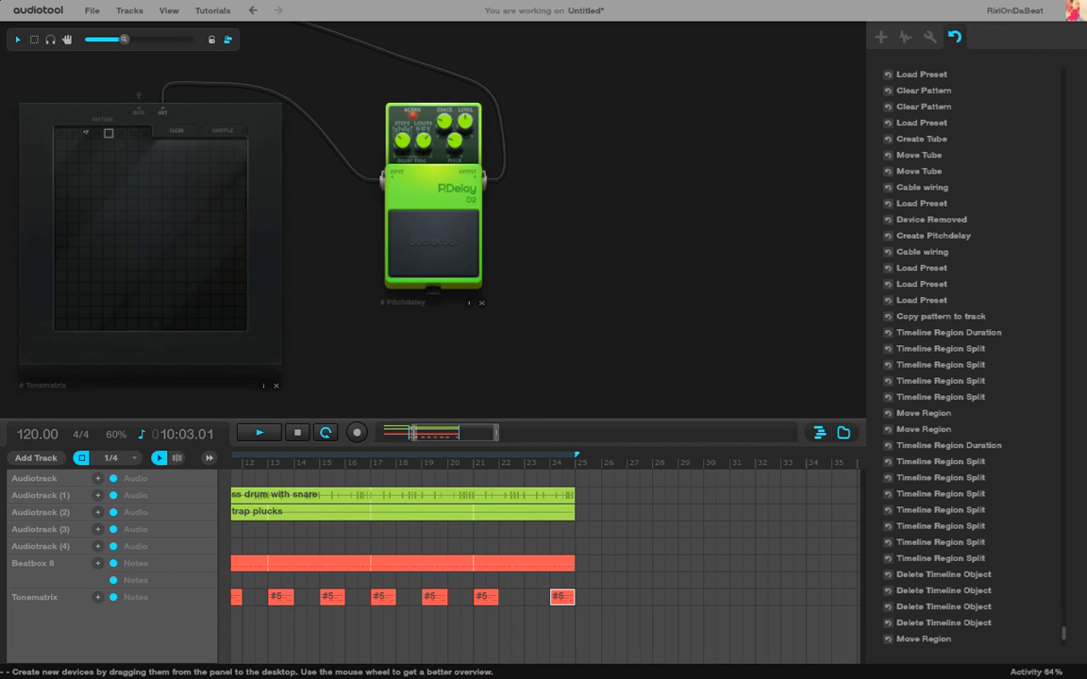
Play from bar 21, move the last Tonematrix piece to bar 23, and stop playback.
left_click(465, 427)
left_click_drag(465, 427, 463, 428)
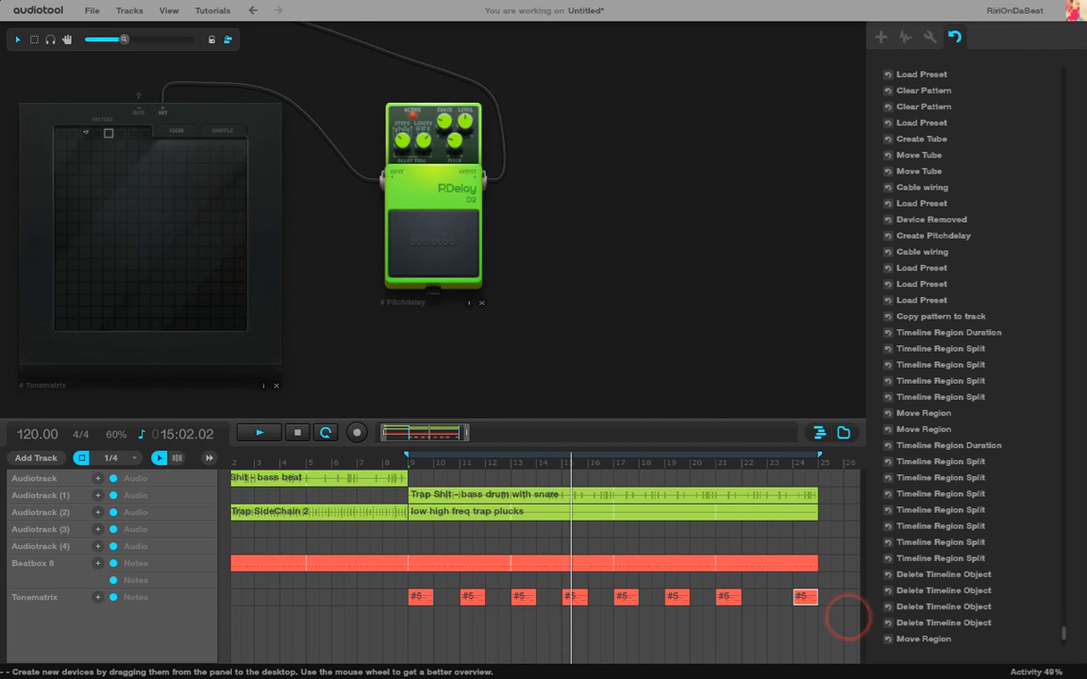
left_click_drag(804, 596, 804, 596)
left_click(717, 467)
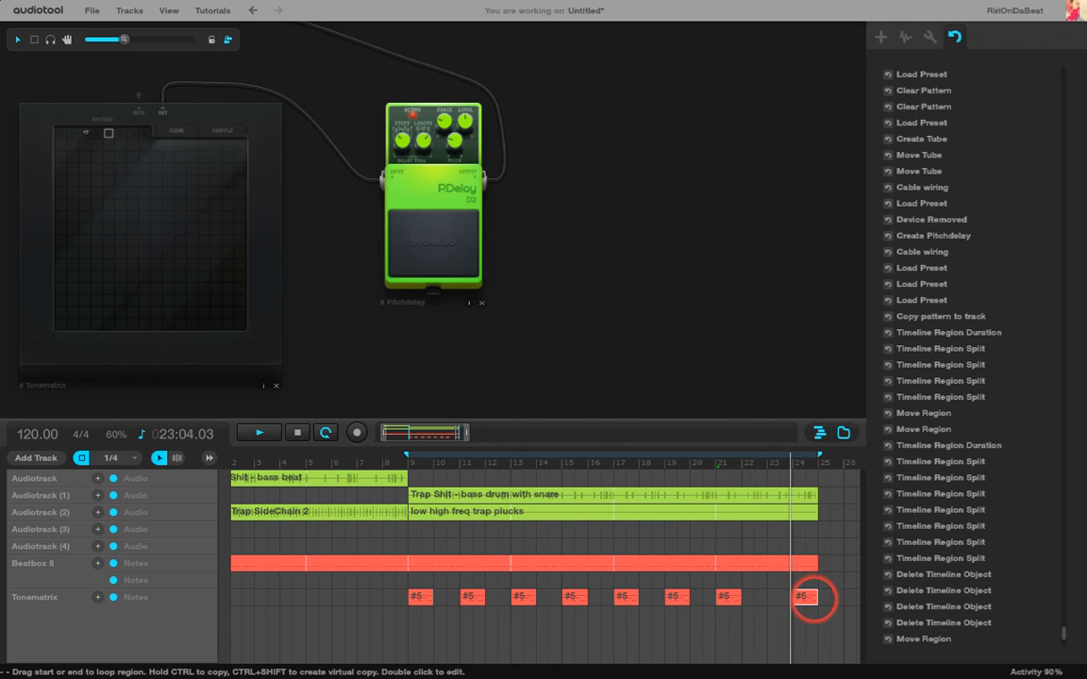
left_click_drag(804, 597, 781, 598)
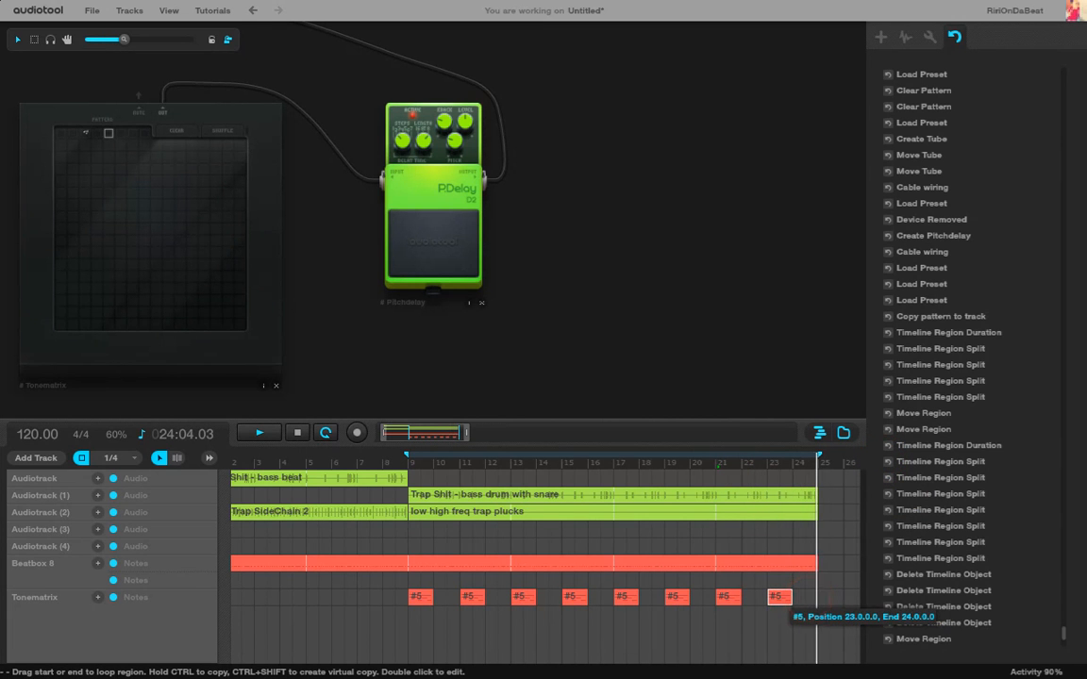
left_click(297, 432)
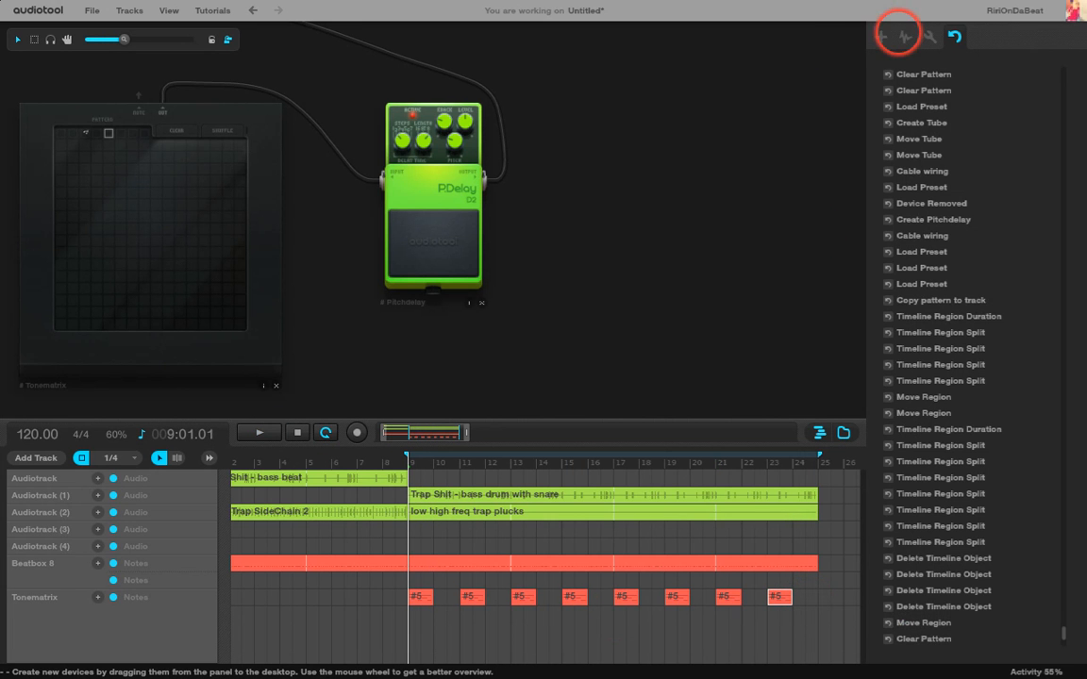
Add a Compressor beside the P.Delay and wire it in after the P.Delay's output.
left_click(880, 36)
left_click_drag(1051, 517, 432, 194)
scroll(605, 279, "down", 4)
scroll(418, 200, "up", 3)
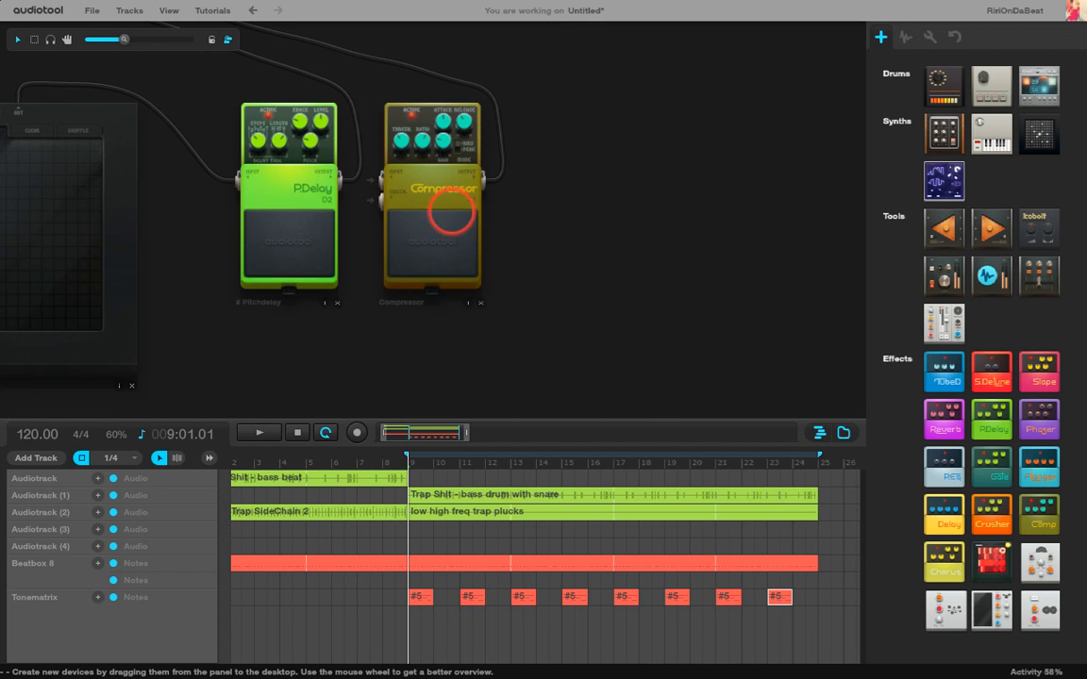
mouse_move(386, 181)
left_mouse_down()
mouse_move(361, 182)
mouse_move(386, 199)
mouse_move(394, 179)
left_mouse_up()
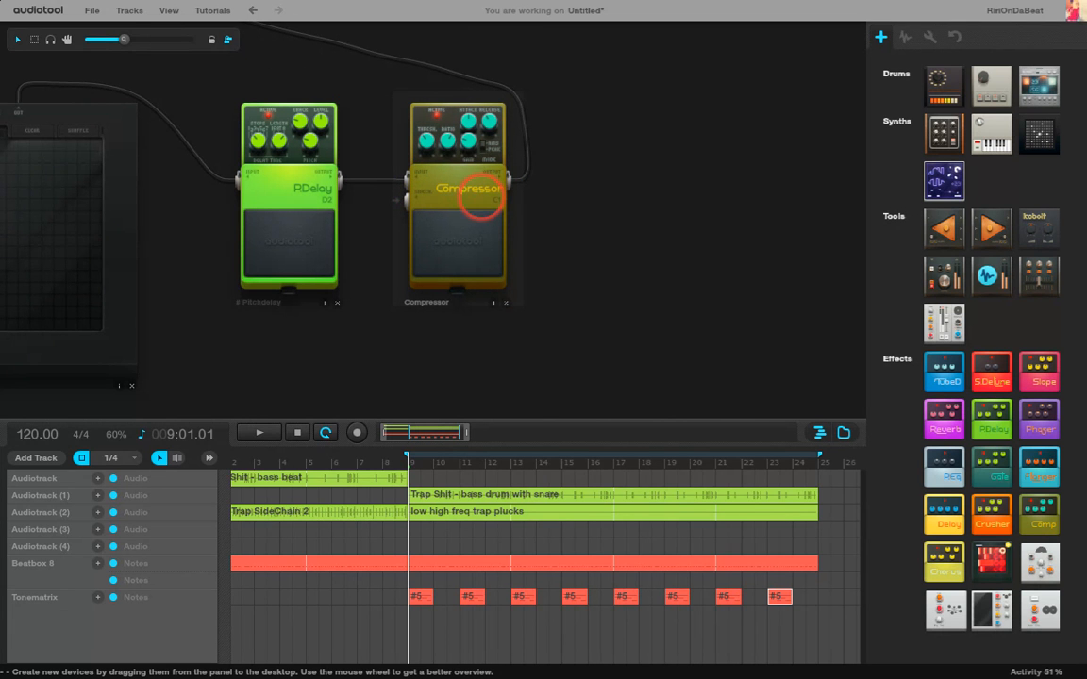
Load the "lightcompression" preset on the Compressor.
right_click(481, 199)
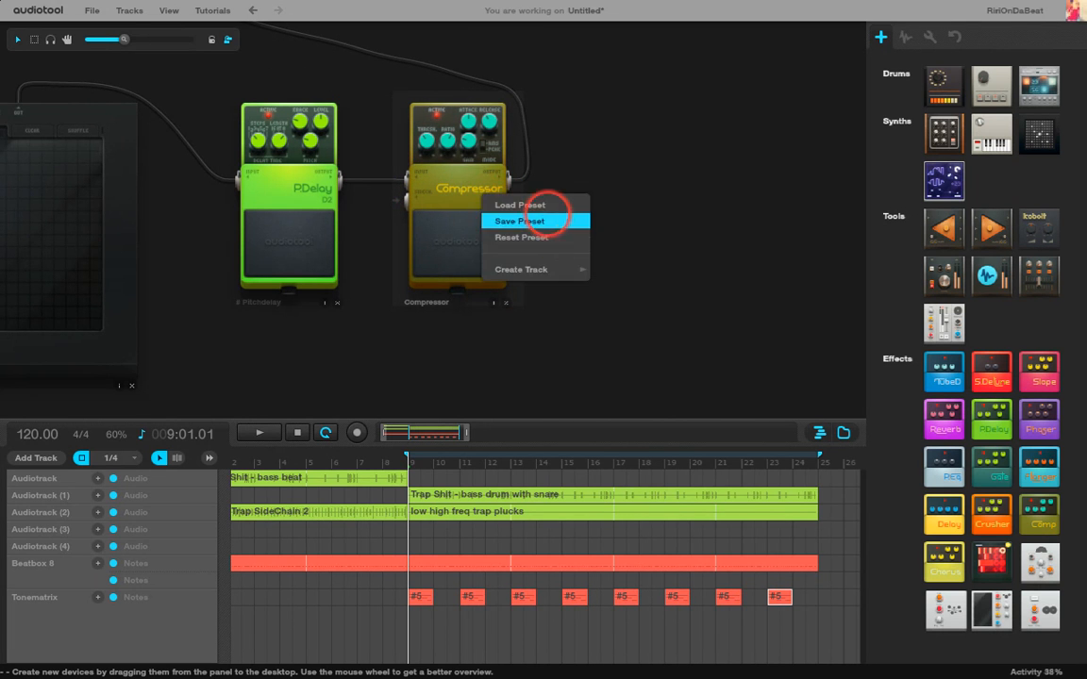
left_click(519, 205)
left_click(604, 231)
left_click(562, 231)
left_click(485, 227)
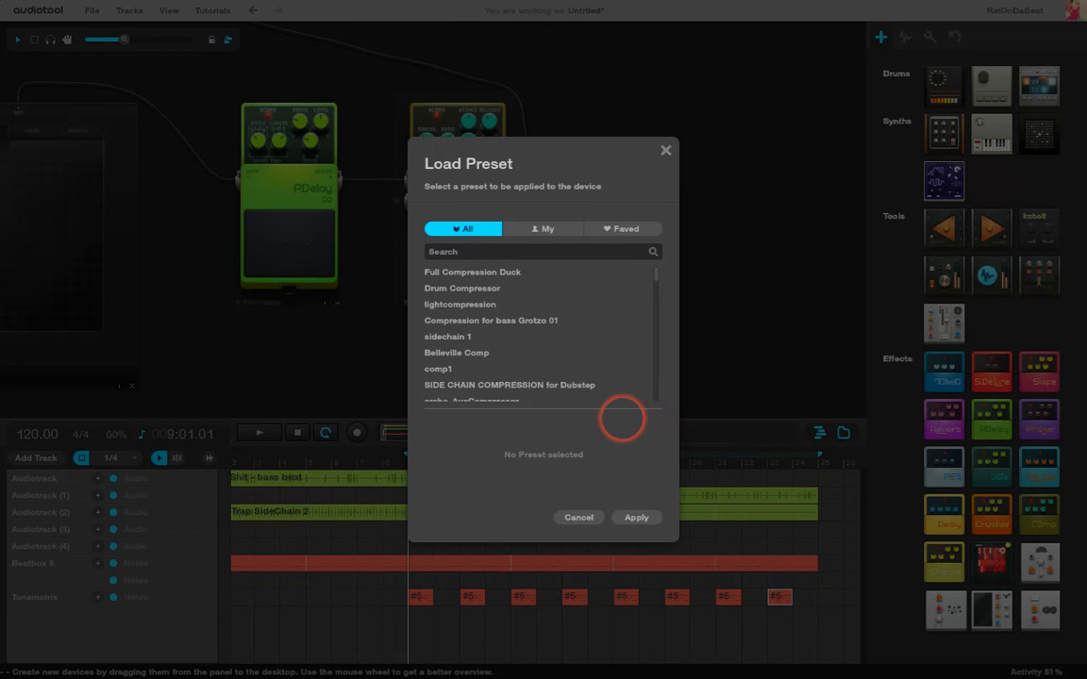
left_click(488, 303)
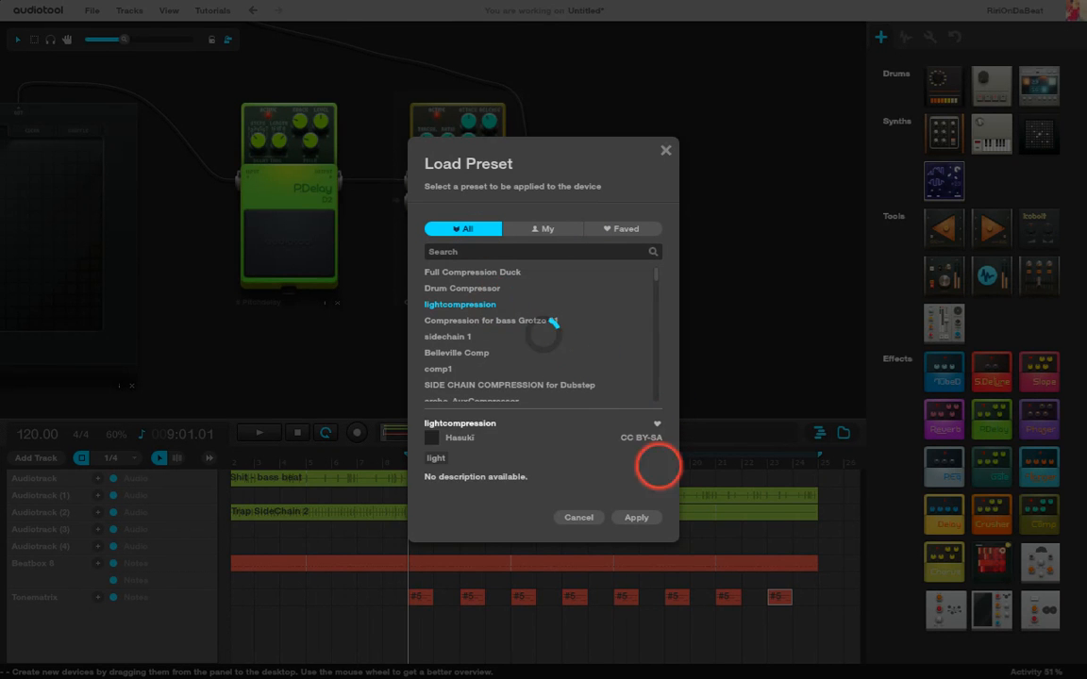
left_click(636, 517)
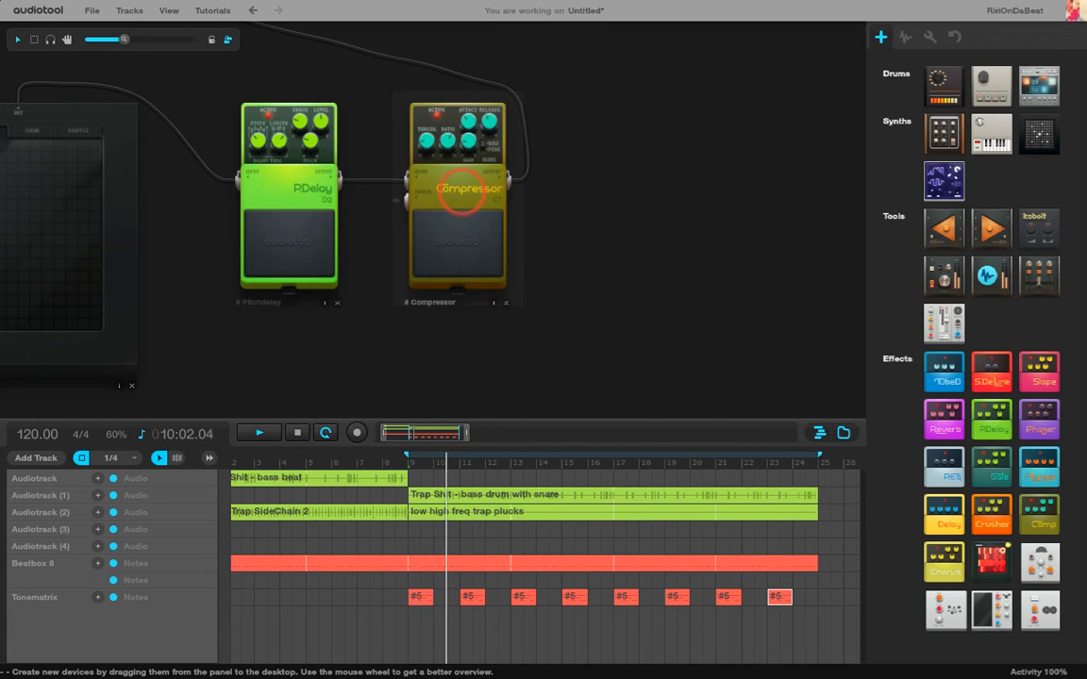
Audition several Compressor presets, including "Full Compression Duck" and "Drum Compressor", and load "sidechain 1" on the Compressor.
right_click(472, 195)
left_click(491, 208)
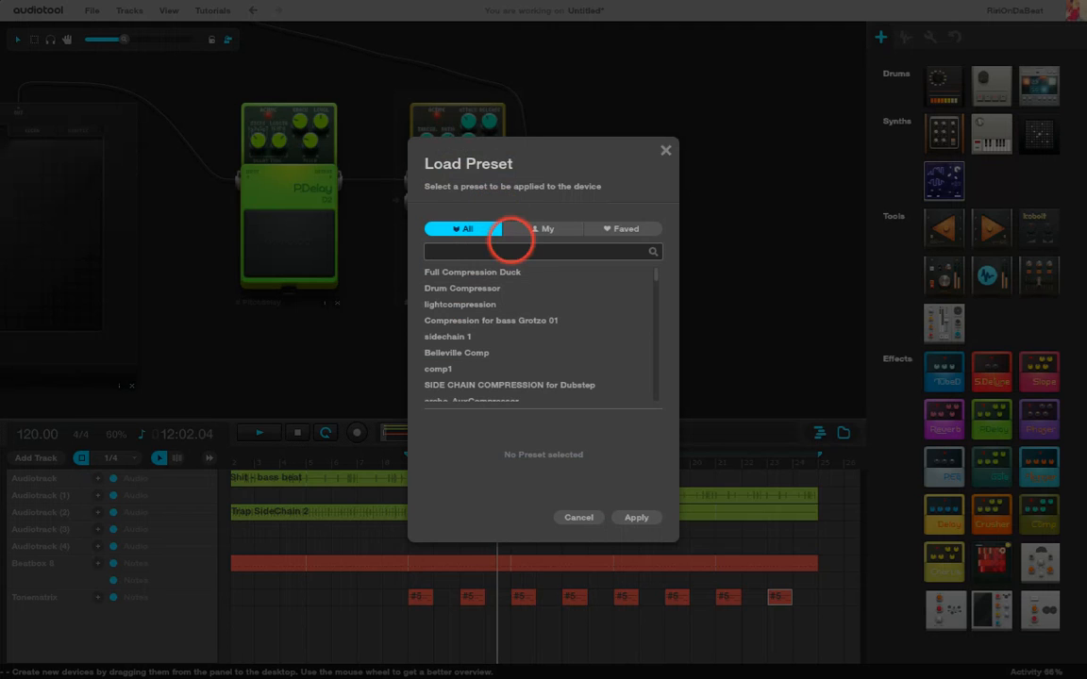
left_click(476, 272)
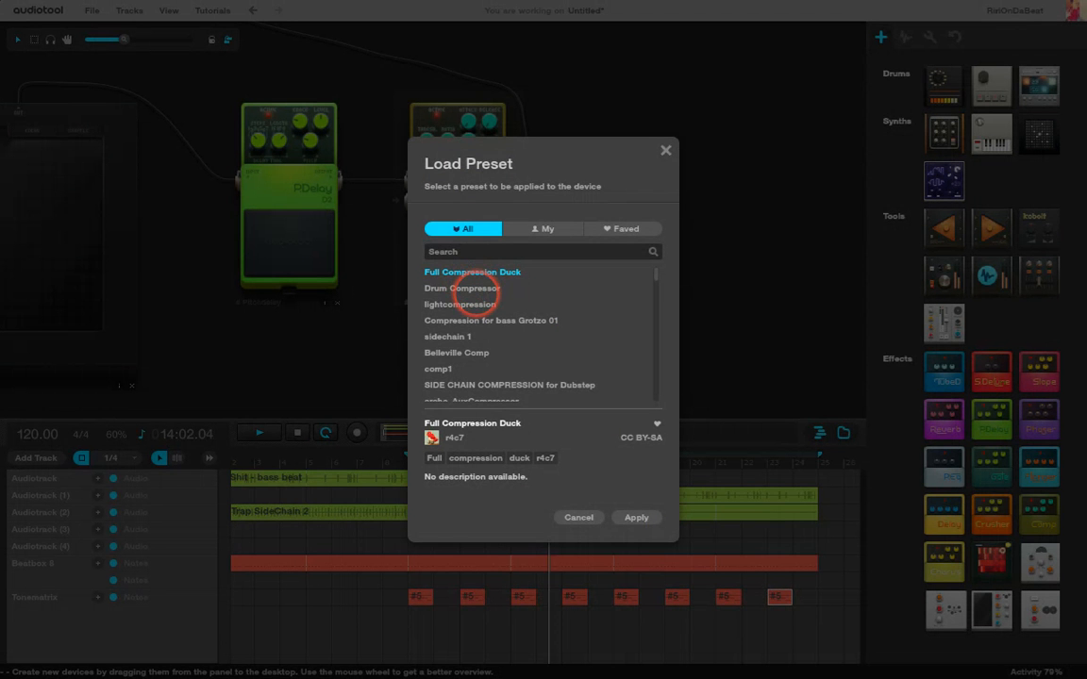
left_click(486, 289)
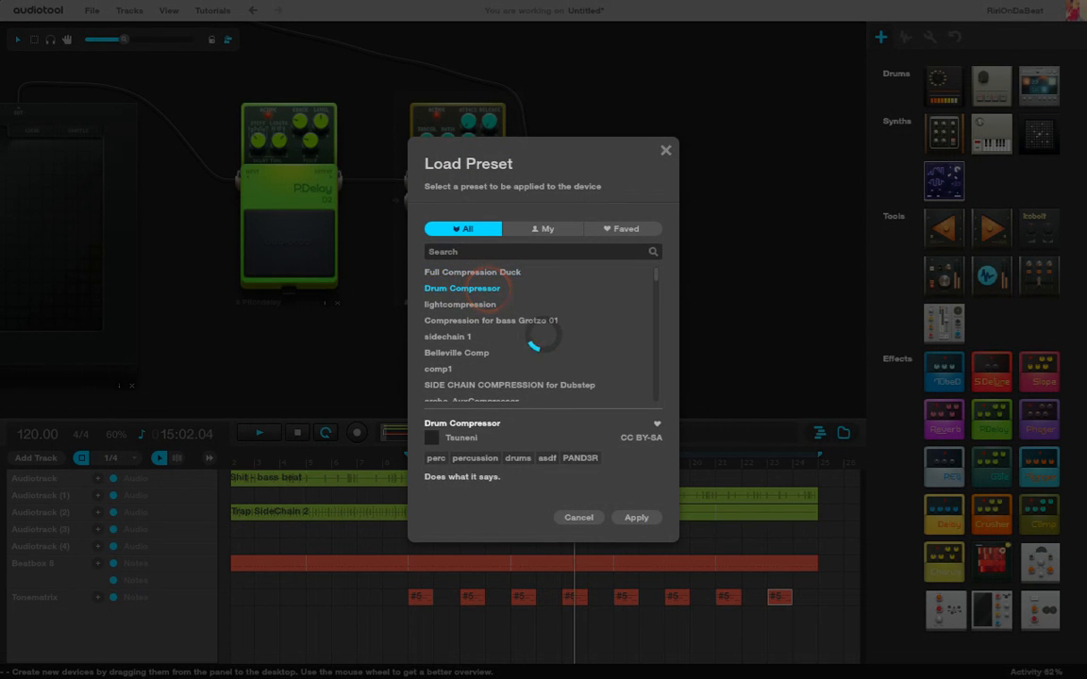
left_click(505, 319)
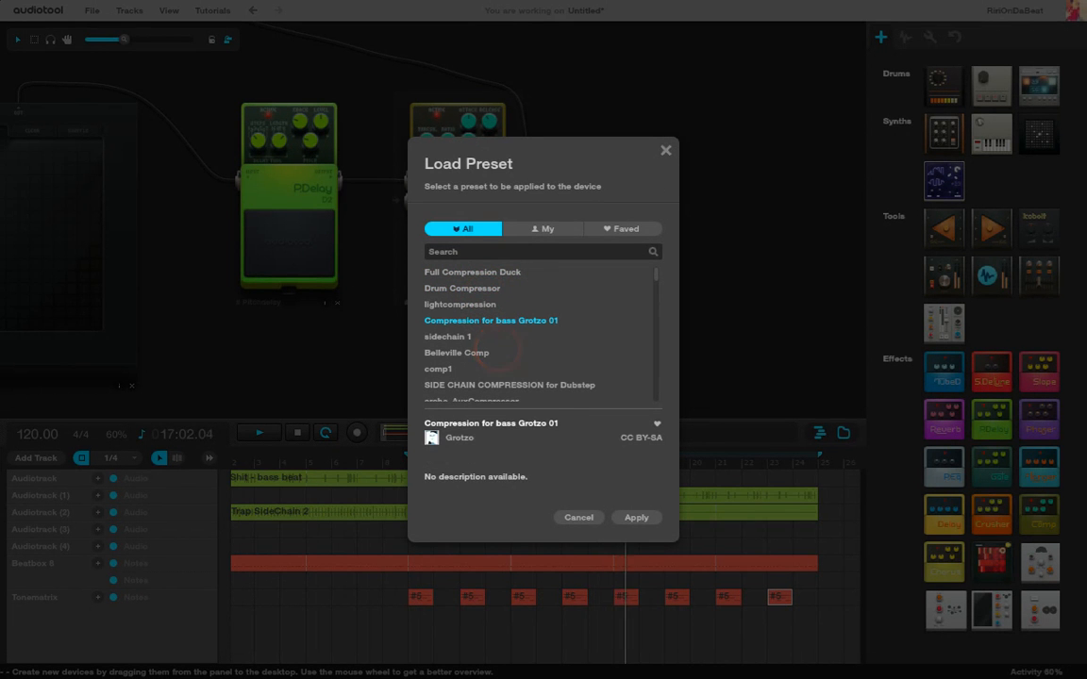
left_click(466, 336)
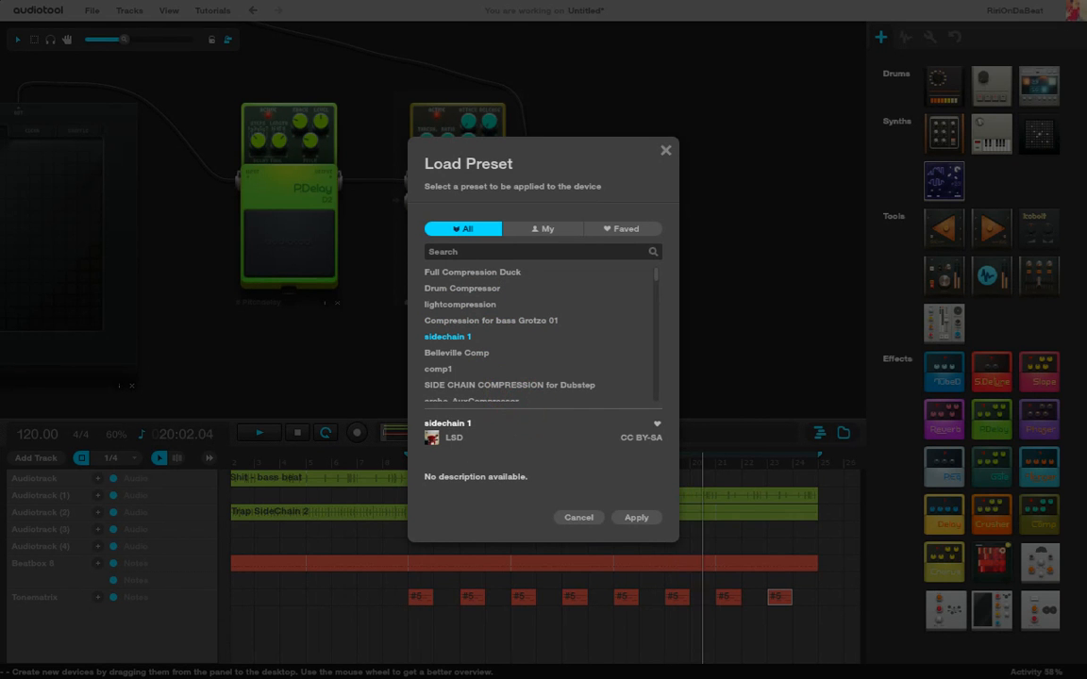
key("XF86AudioRaiseVolume")
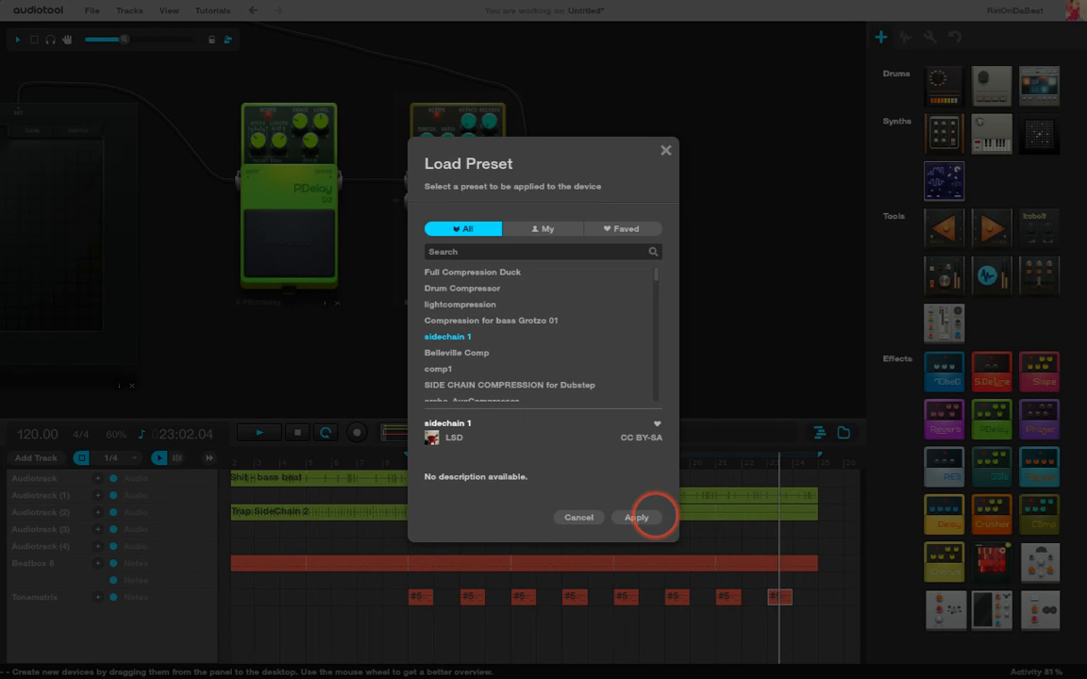
left_click(636, 517)
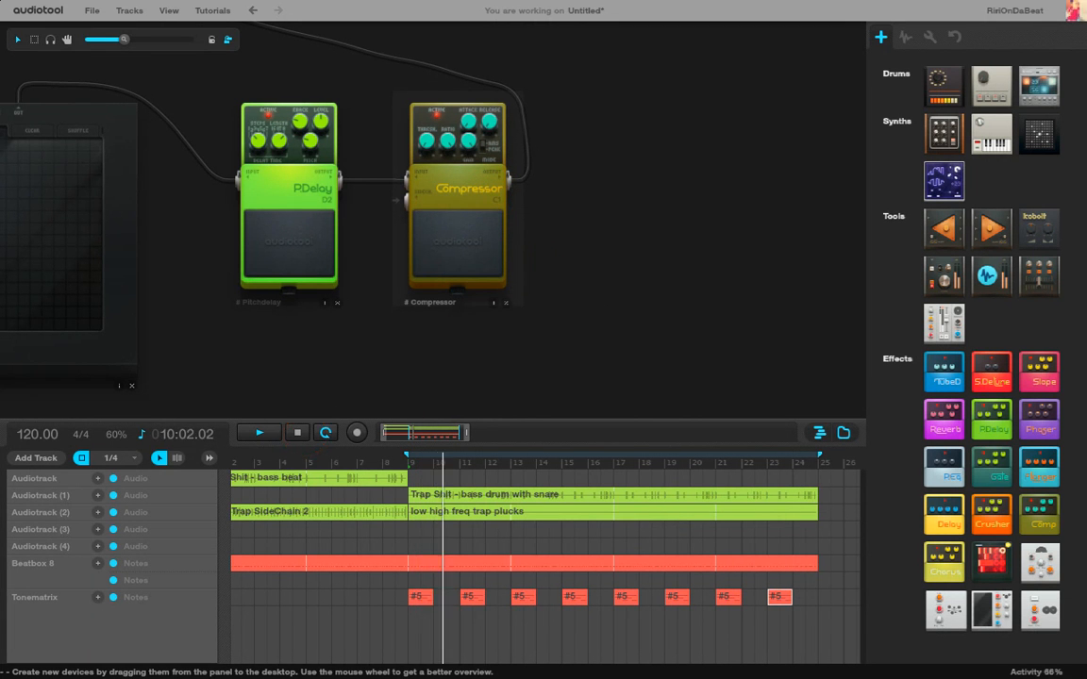
Stop playback, extend the loop's start back to bar 1, and play the arrangement from there before stopping it.
key("space")
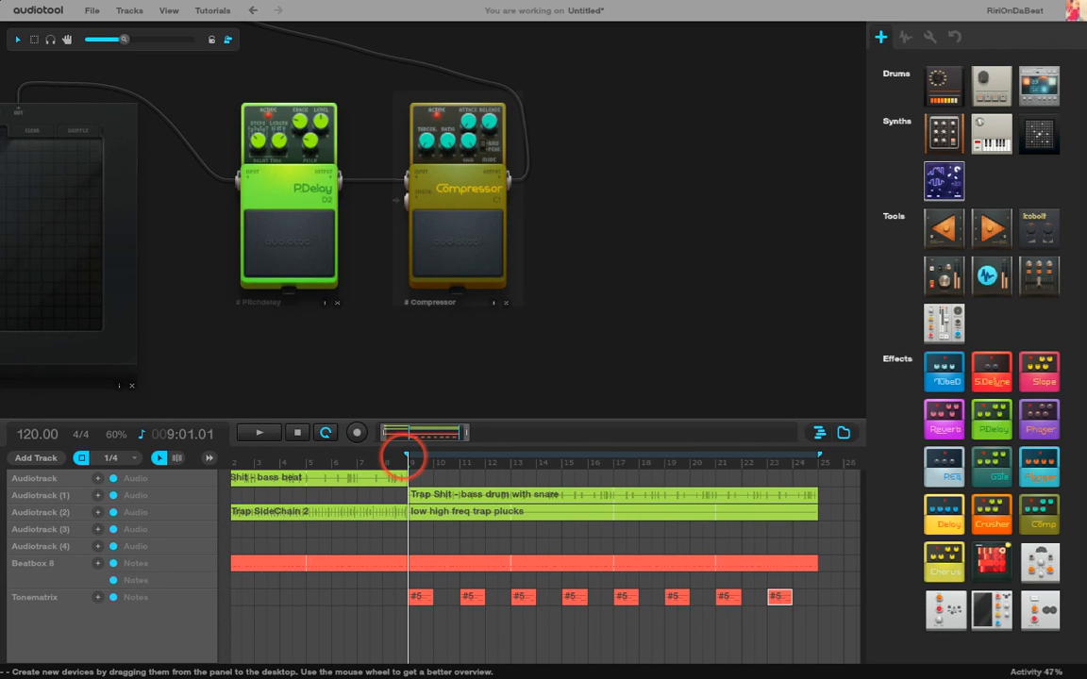
left_click_drag(252, 455, 230, 456)
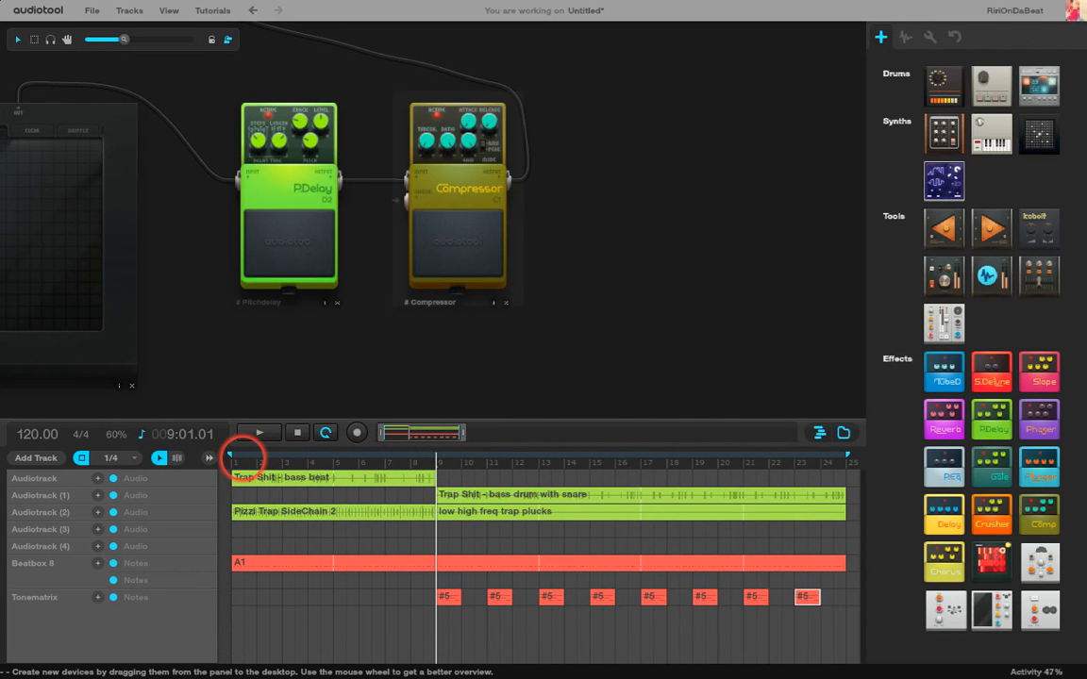
left_click(231, 456)
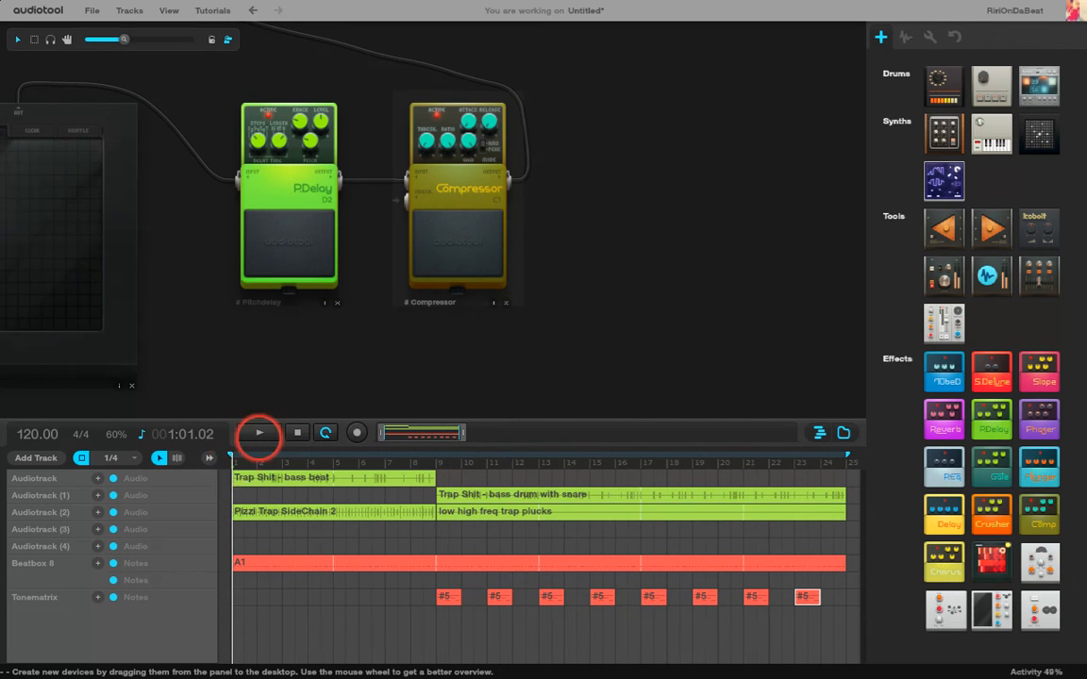
left_click(260, 433)
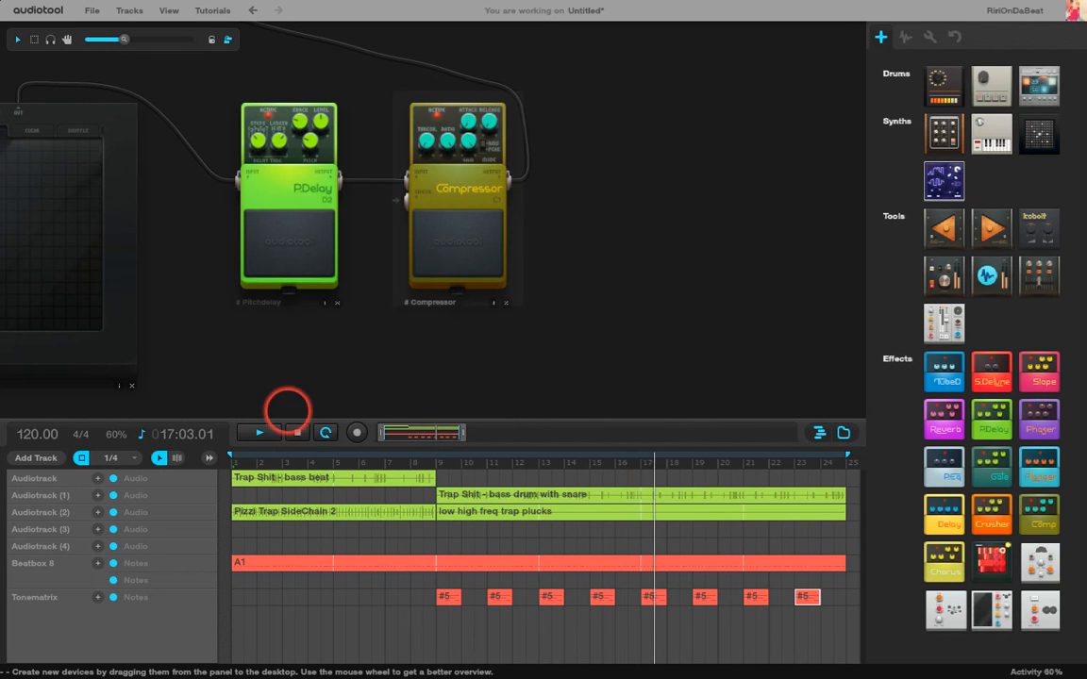
left_click(297, 432)
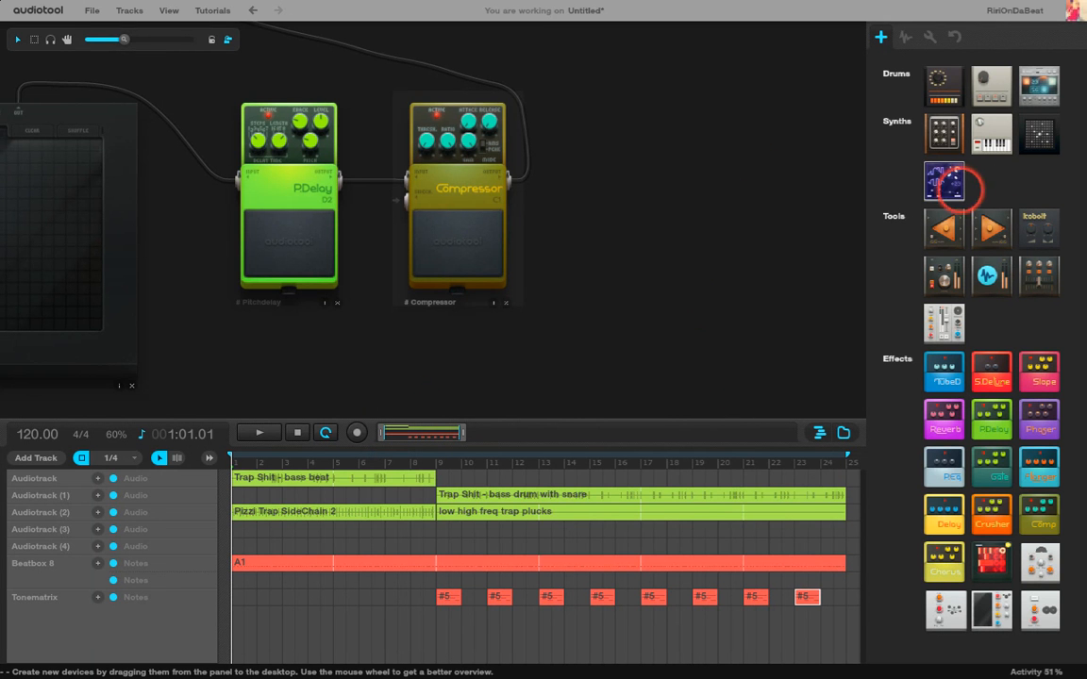
Add a Heisenberg synth beside the Compressor and load its "Lego" preset.
left_click_drag(957, 187, 614, 194)
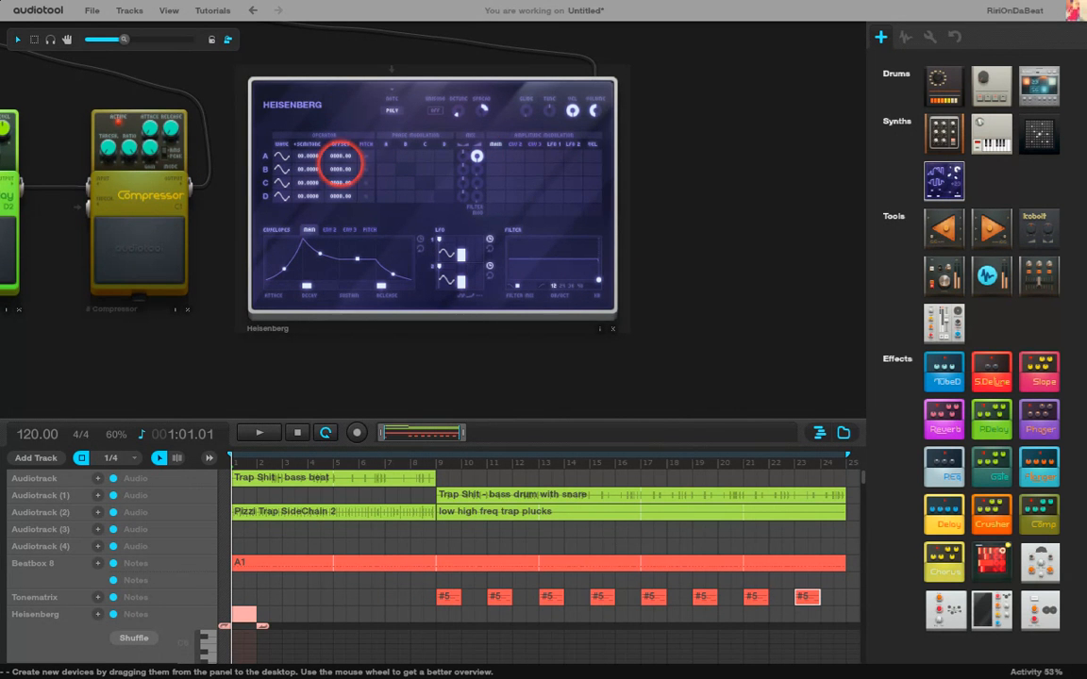
right_click(325, 105)
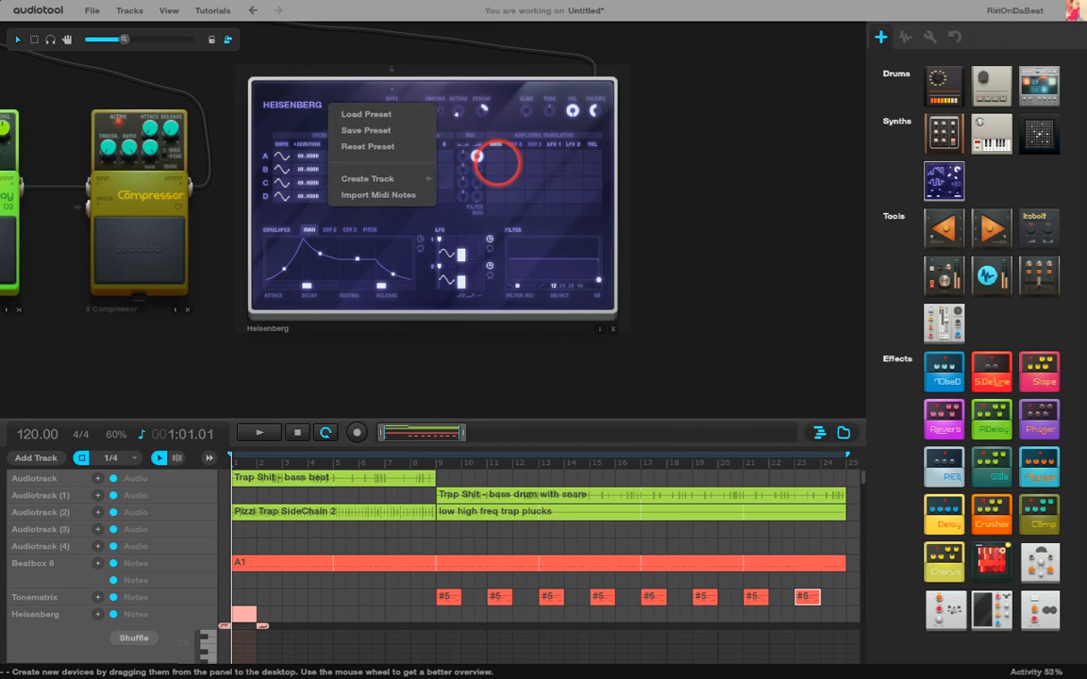
left_click(422, 114)
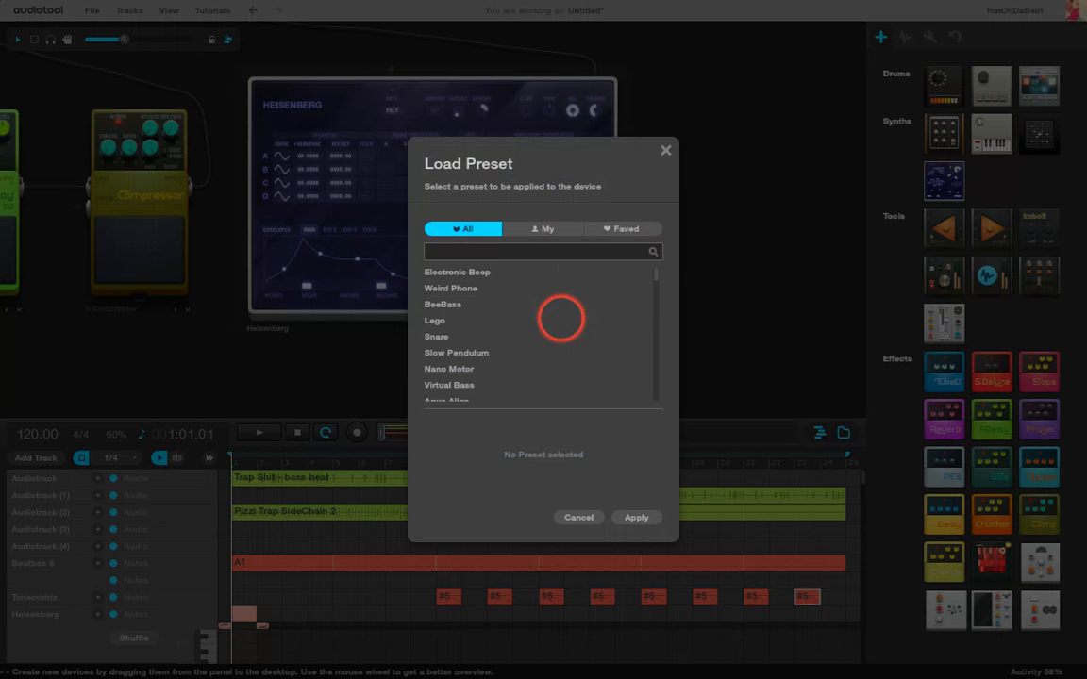
left_click(435, 320)
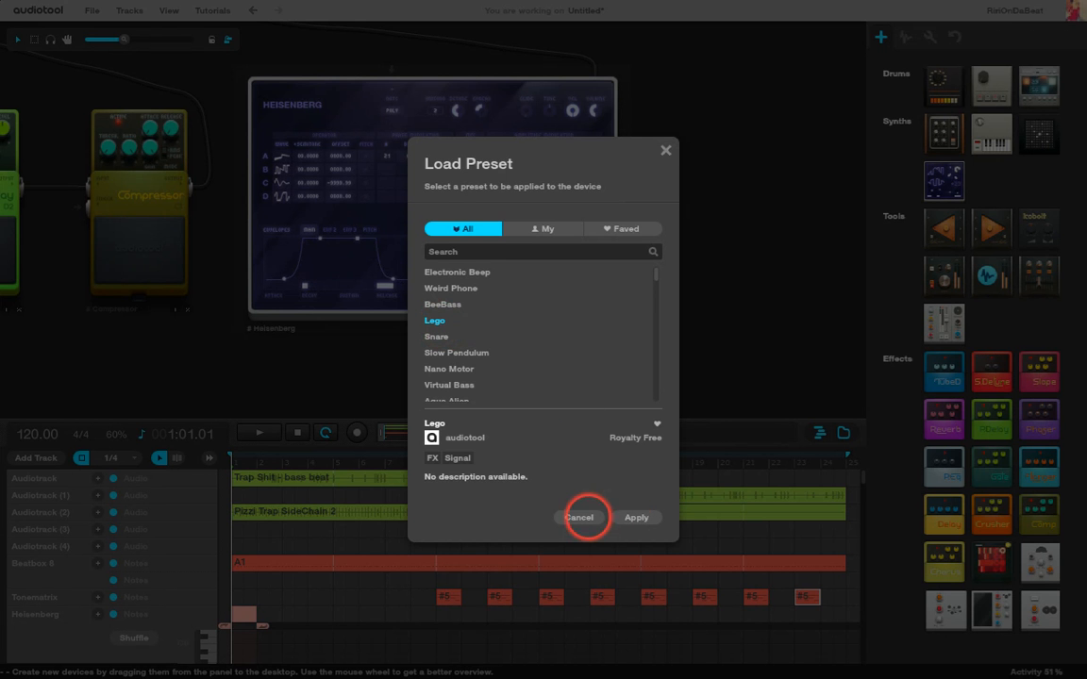
left_click(636, 517)
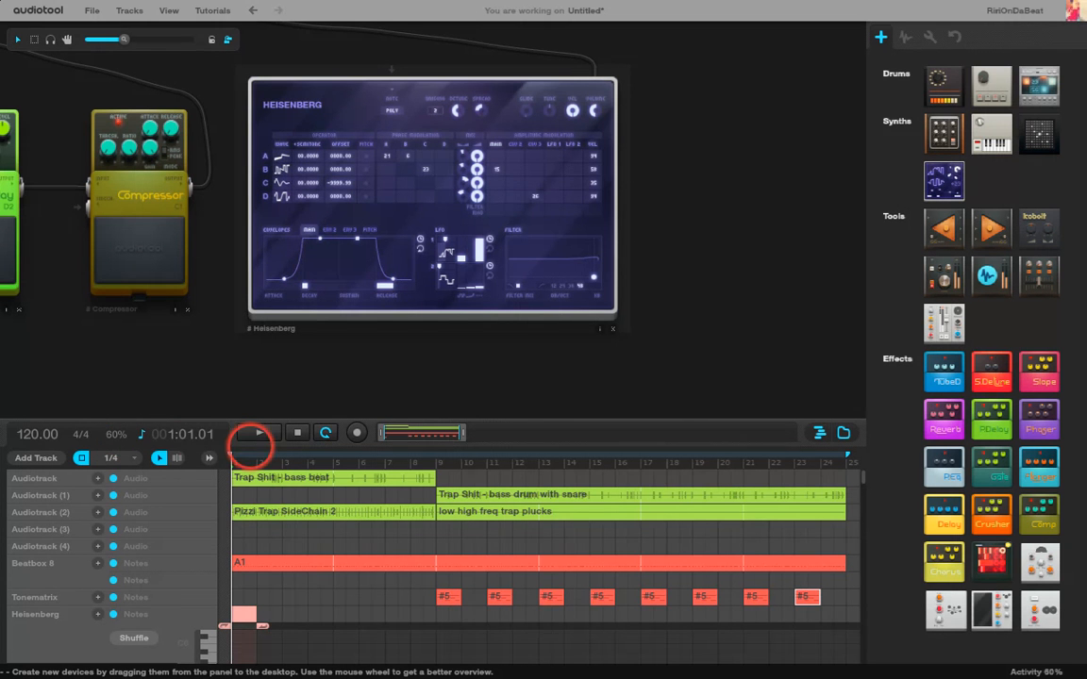
Play the arrangement from bar 1 twice, stopping after each short listen.
left_click(259, 432)
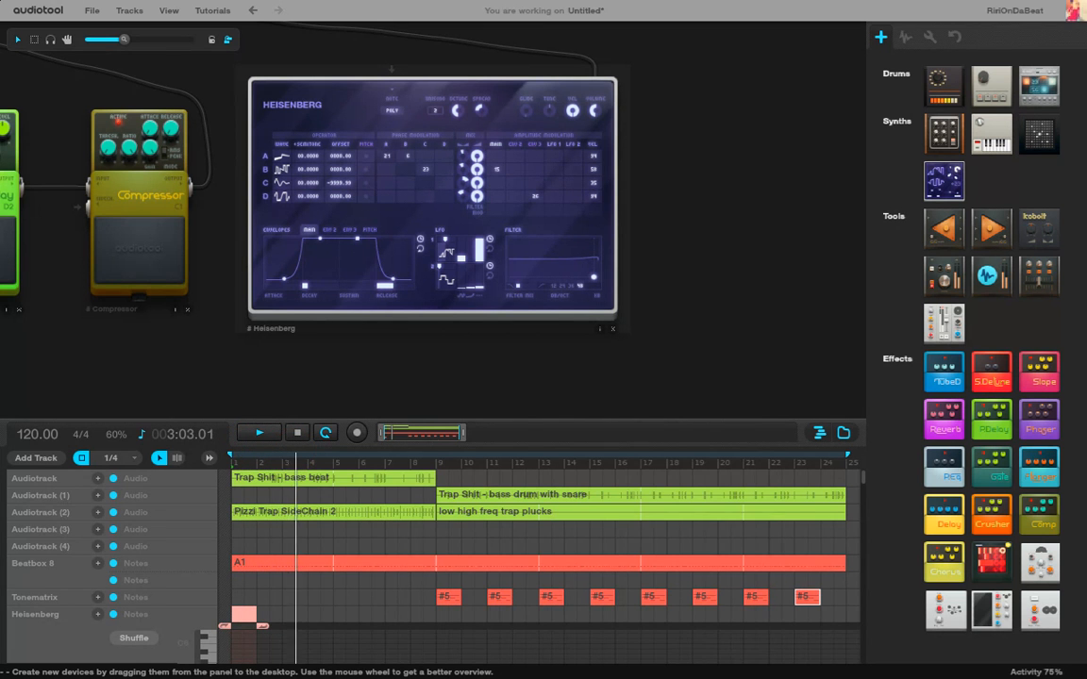
left_click(297, 433)
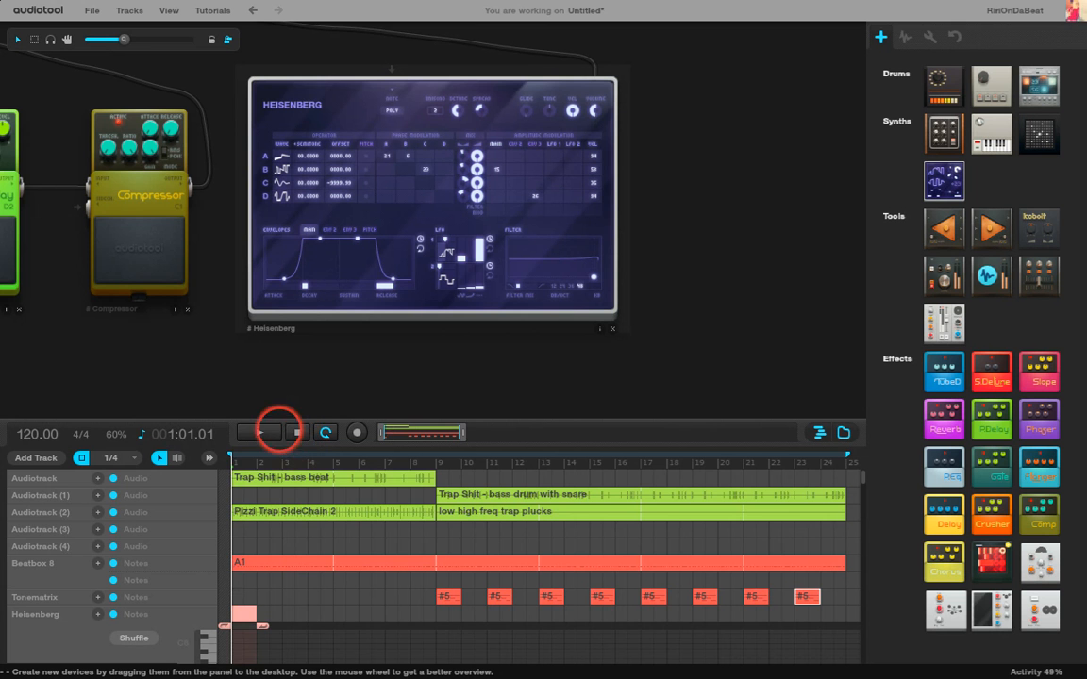
left_click(258, 433)
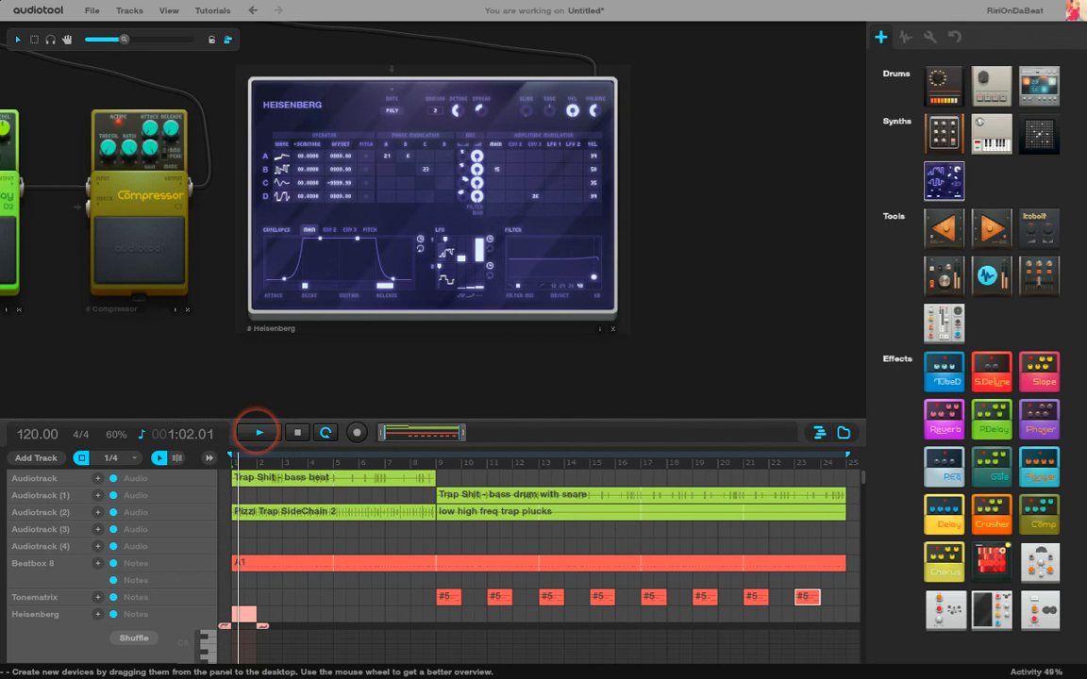
left_click(295, 435)
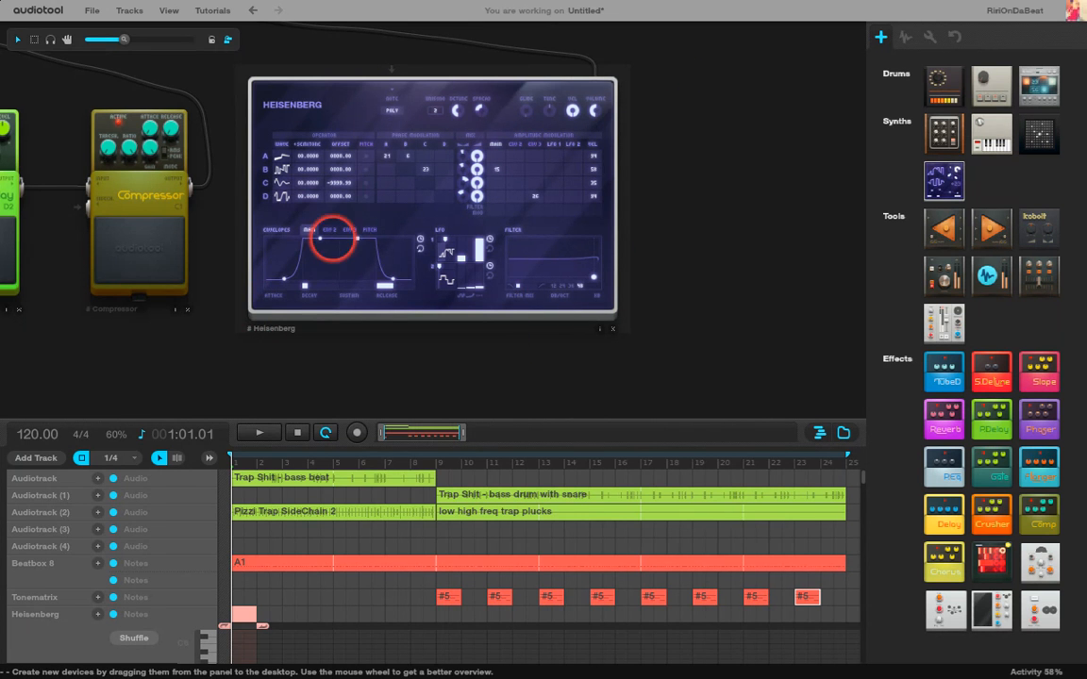
Try the "Nano Motor" preset on the Heisenberg and briefly play the arrangement from bar 1.
mouse_move(365, 121)
left_mouse_down()
mouse_move(366, 104)
mouse_move(367, 137)
left_mouse_up()
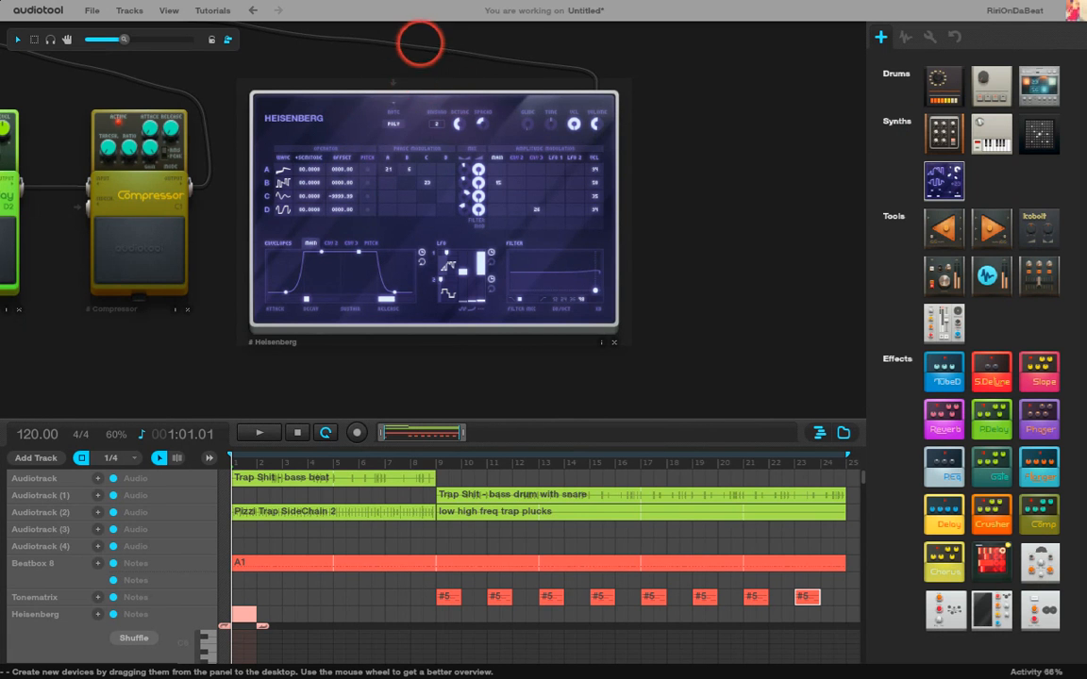
right_click(352, 130)
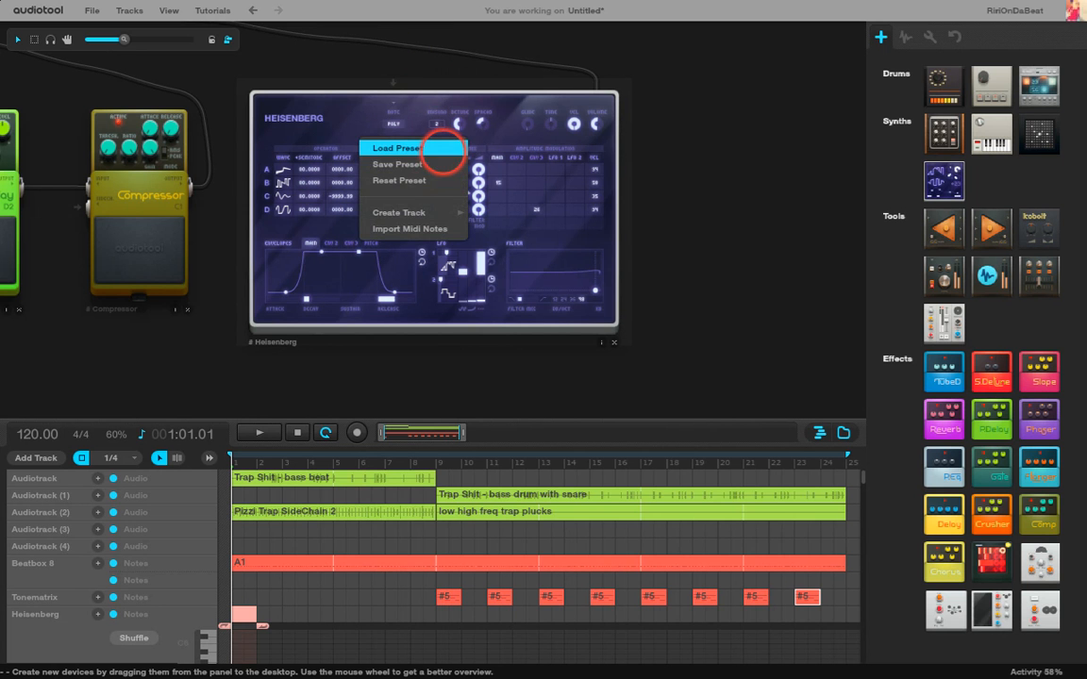
left_click(444, 149)
scroll(484, 352, "down", 1)
scroll(546, 376, "down", 2)
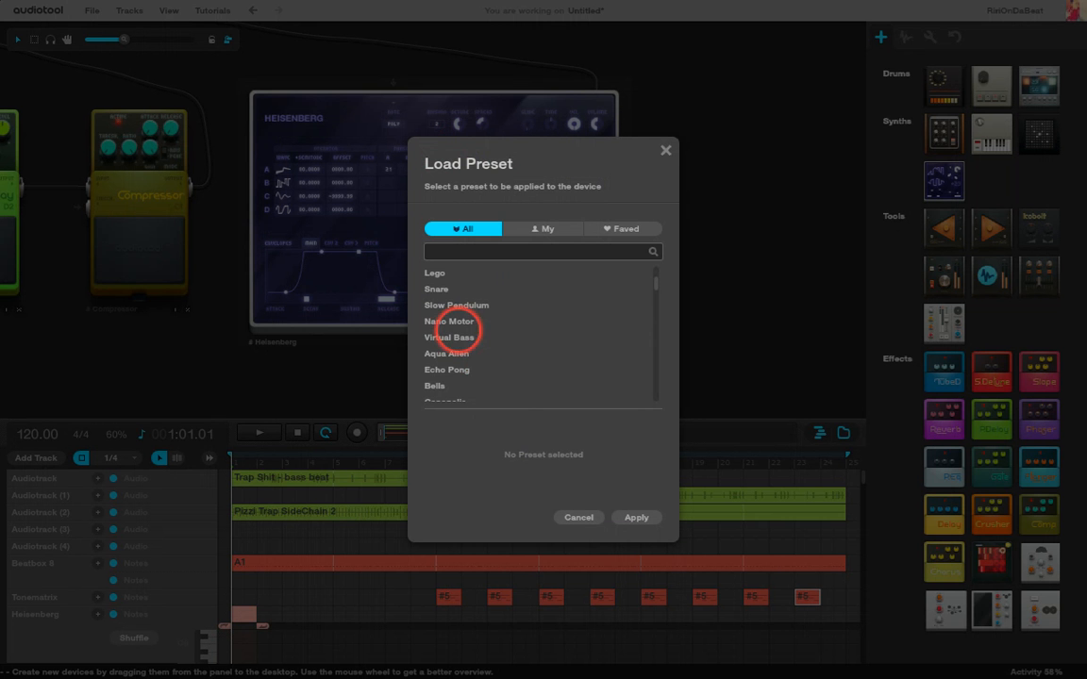
left_click(455, 321)
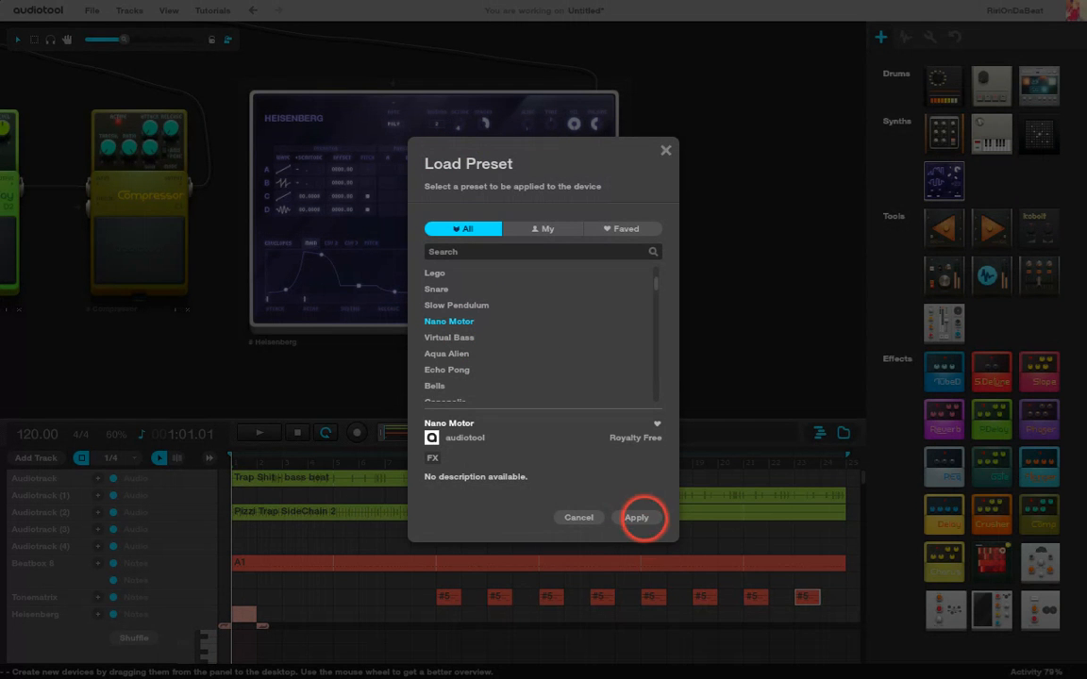
left_click(637, 517)
left_click(258, 433)
key("space")
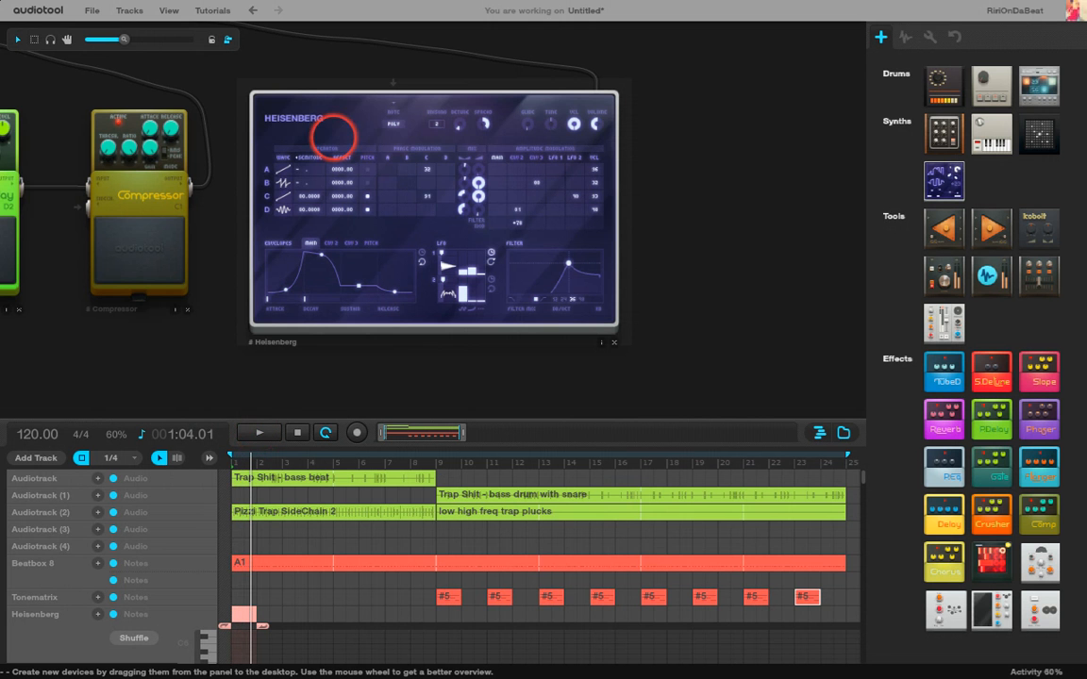
Audition a note on the piano keyboard of the Heisenberg track.
right_click(348, 125)
mouse_move(436, 200)
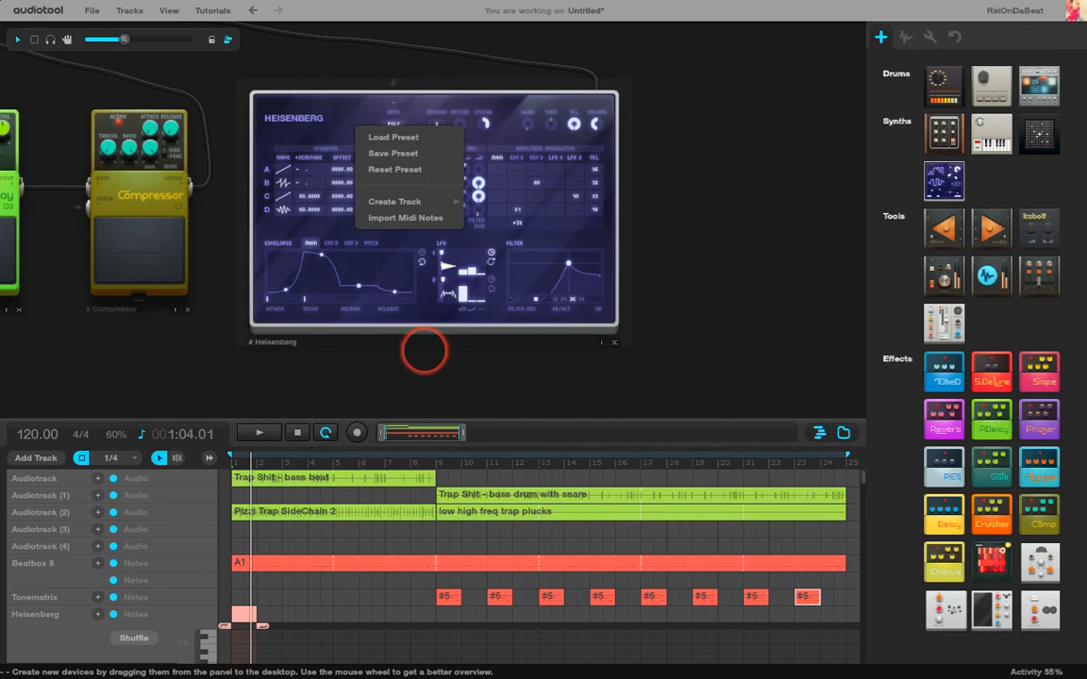
scroll(188, 551, "down", 3)
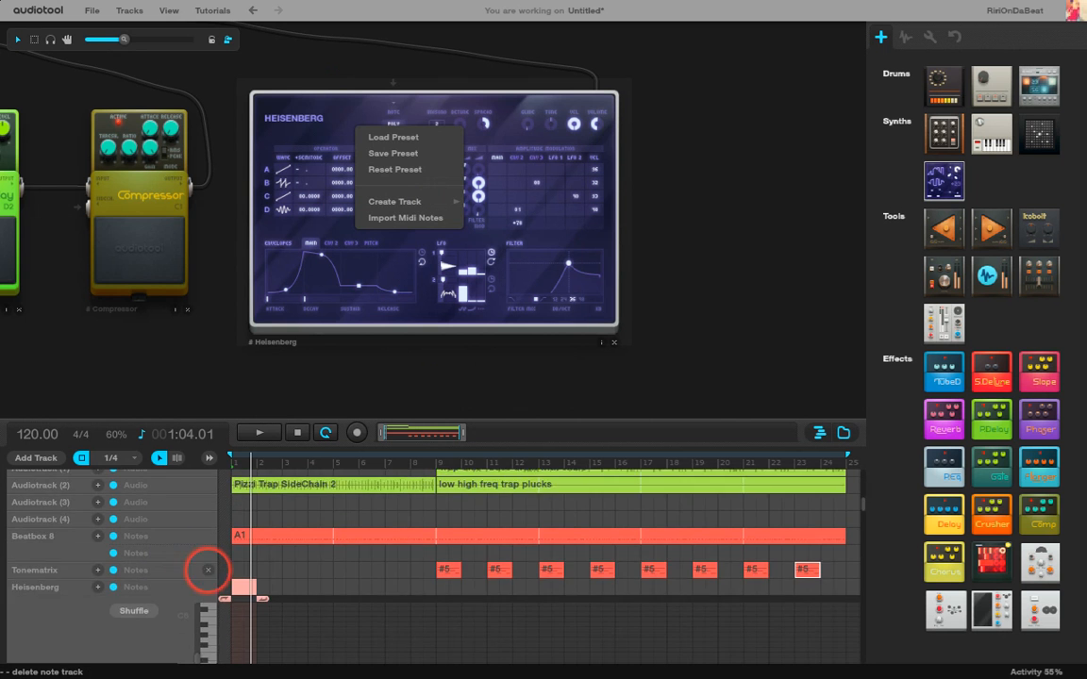
left_click(204, 578)
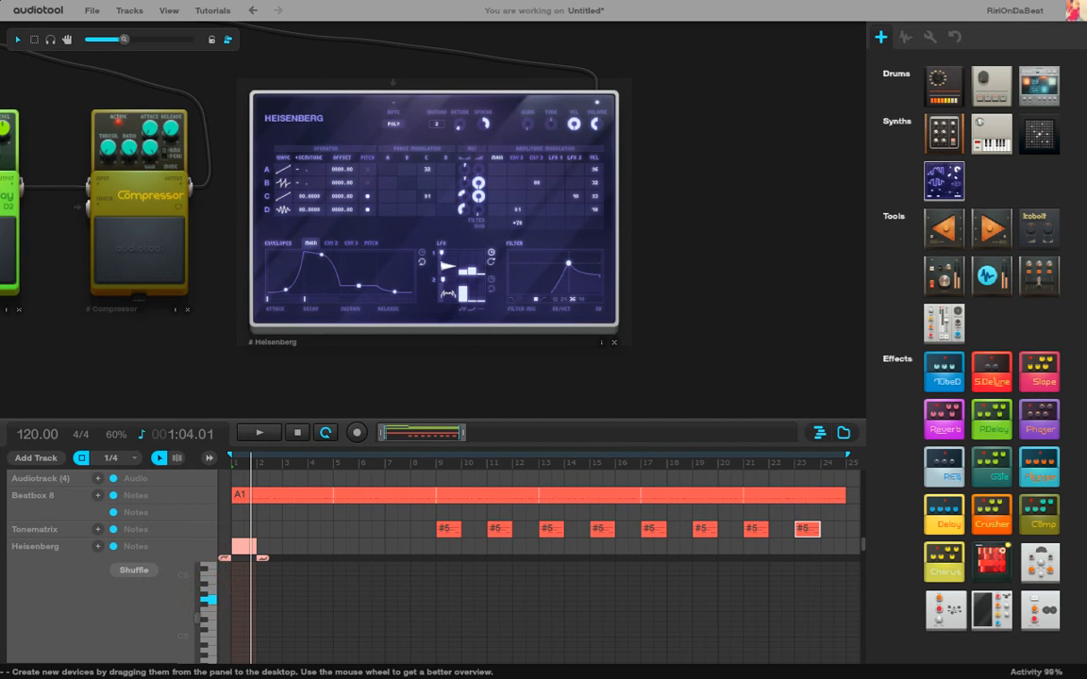
Switch the Heisenberg back to the "Lego" preset.
right_click(342, 112)
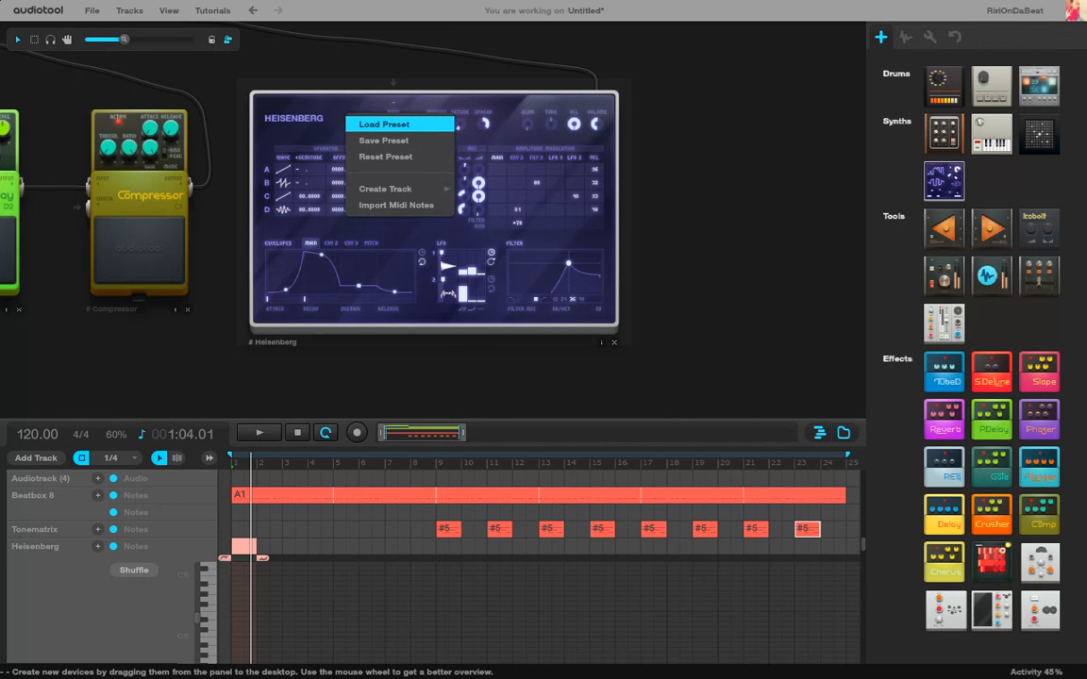
left_click(386, 124)
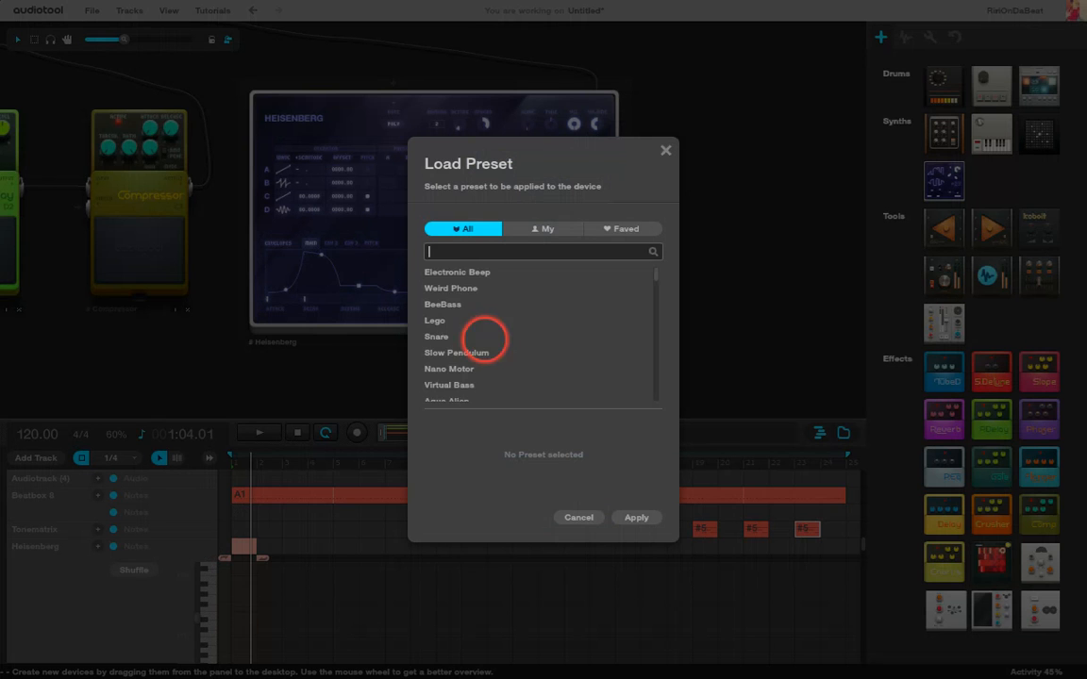
scroll(560, 337, "down", 2)
left_click(435, 300)
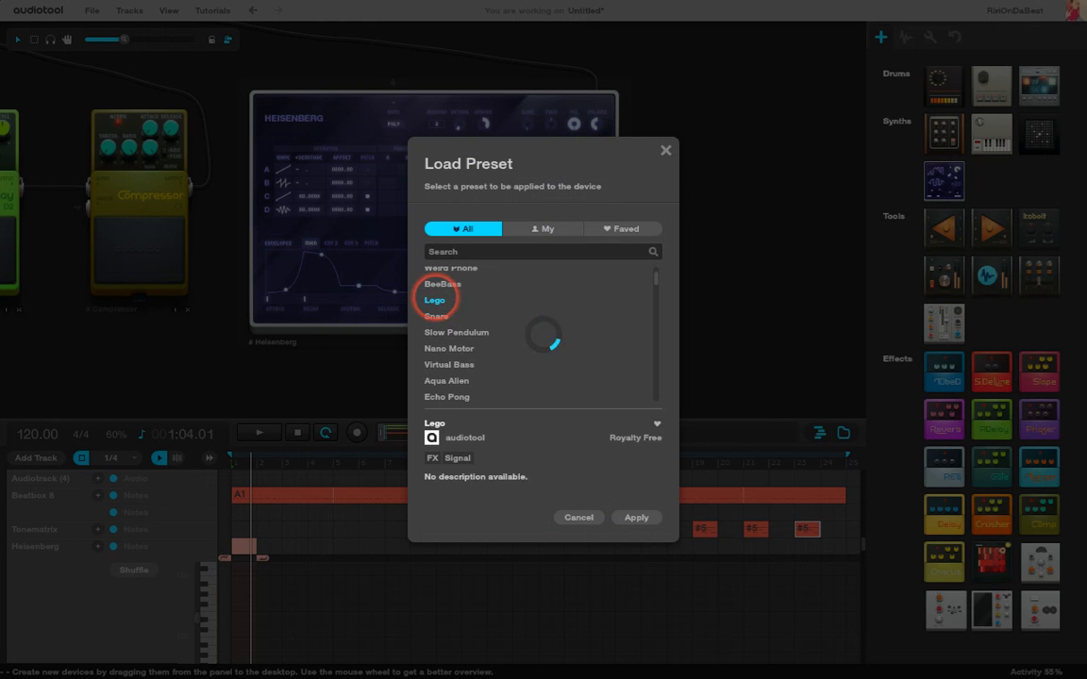
left_click(649, 516)
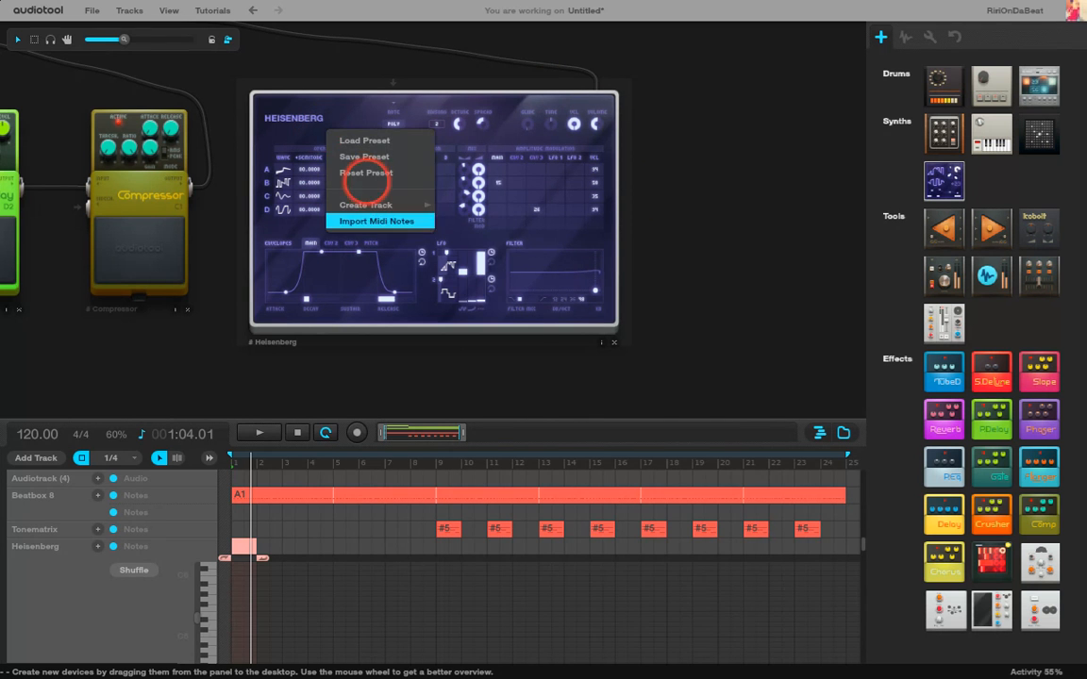
Load the "Whalewatch" preset on the Heisenberg.
mouse_move(416, 202)
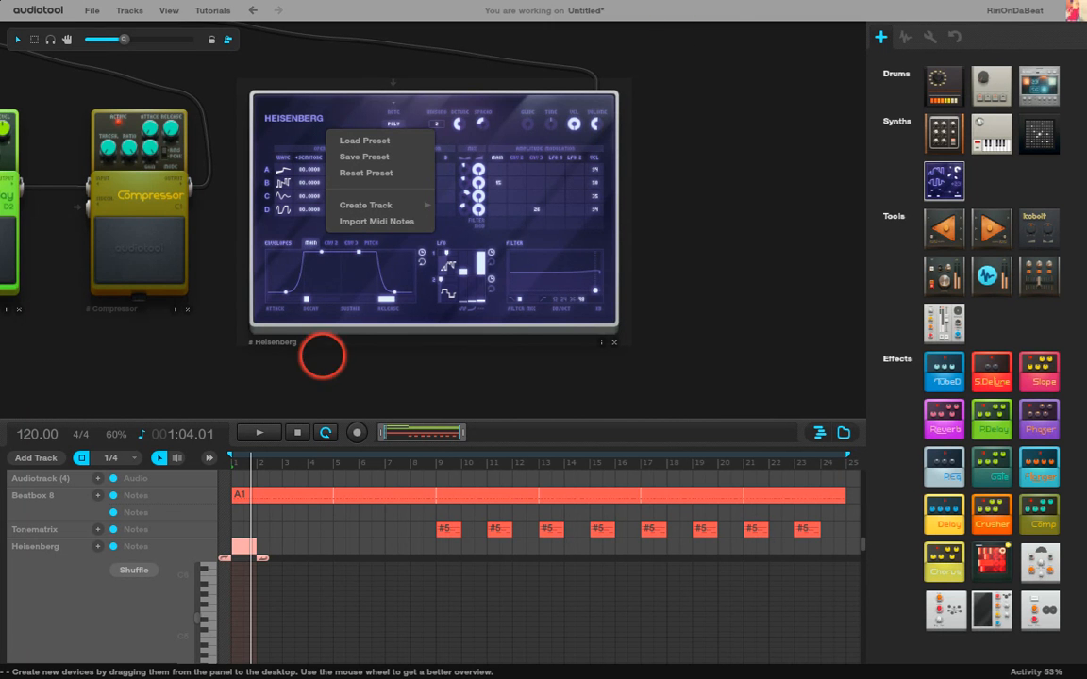
left_click(404, 138)
scroll(528, 325, "down", 3)
scroll(519, 316, "down", 3)
left_click(460, 308)
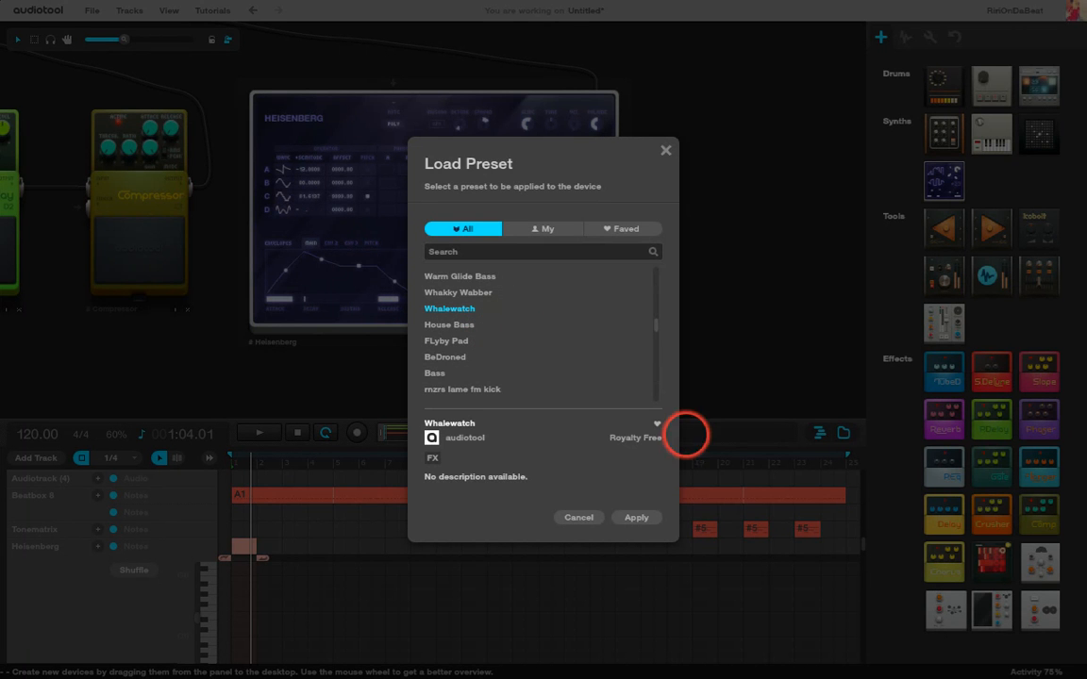
left_click(637, 517)
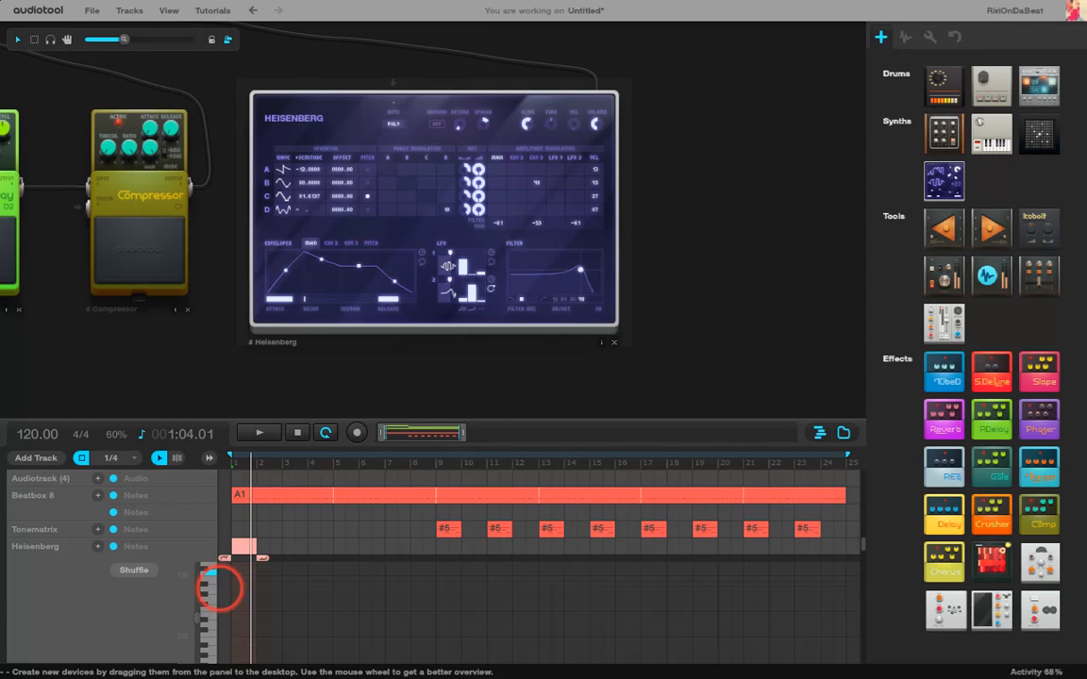
Audition several notes in different octaves on the piano keyboard of the Heisenberg track.
left_click_drag(214, 631, 216, 599)
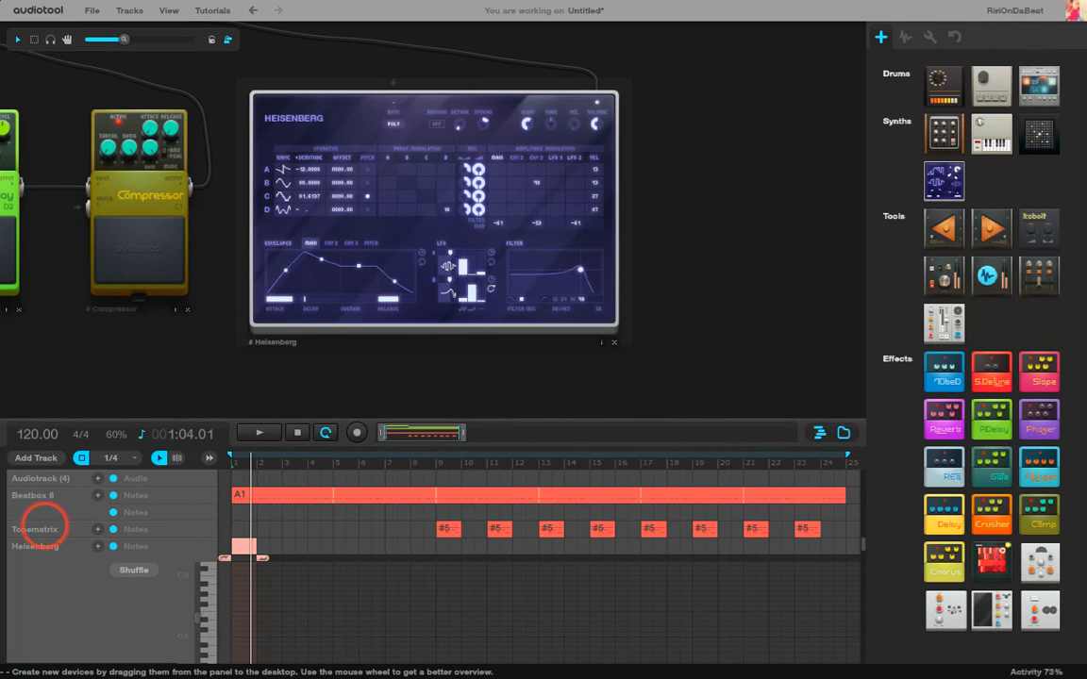
scroll(198, 588, "down", 1)
scroll(226, 566, "down", 1)
left_click(213, 580)
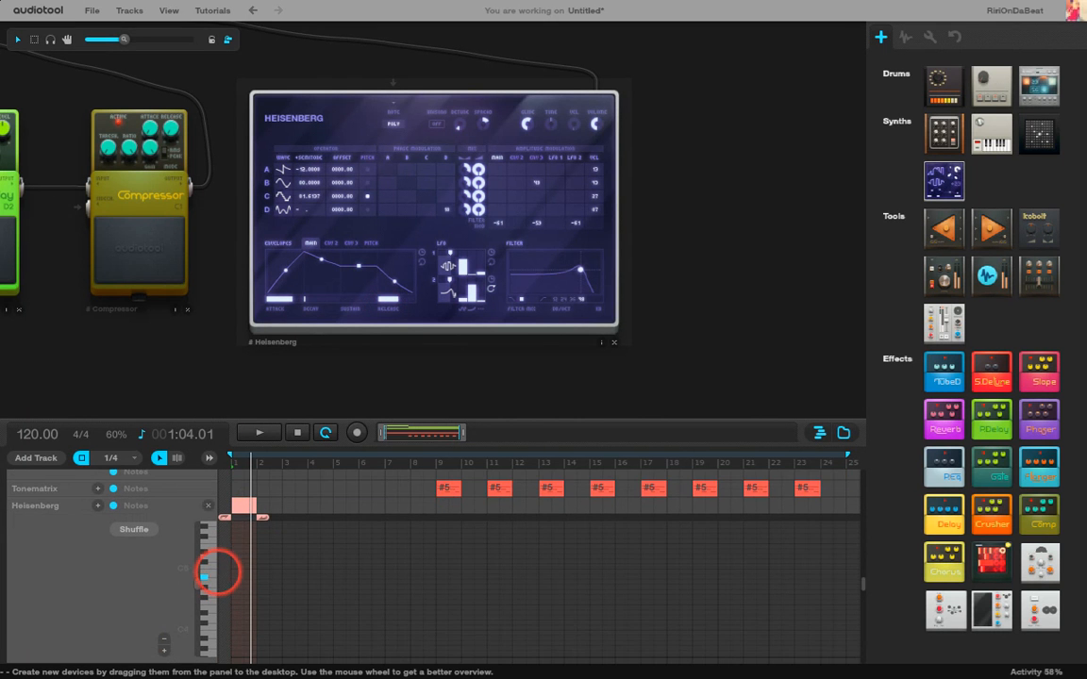
left_click(215, 559)
left_click_drag(200, 597, 207, 557)
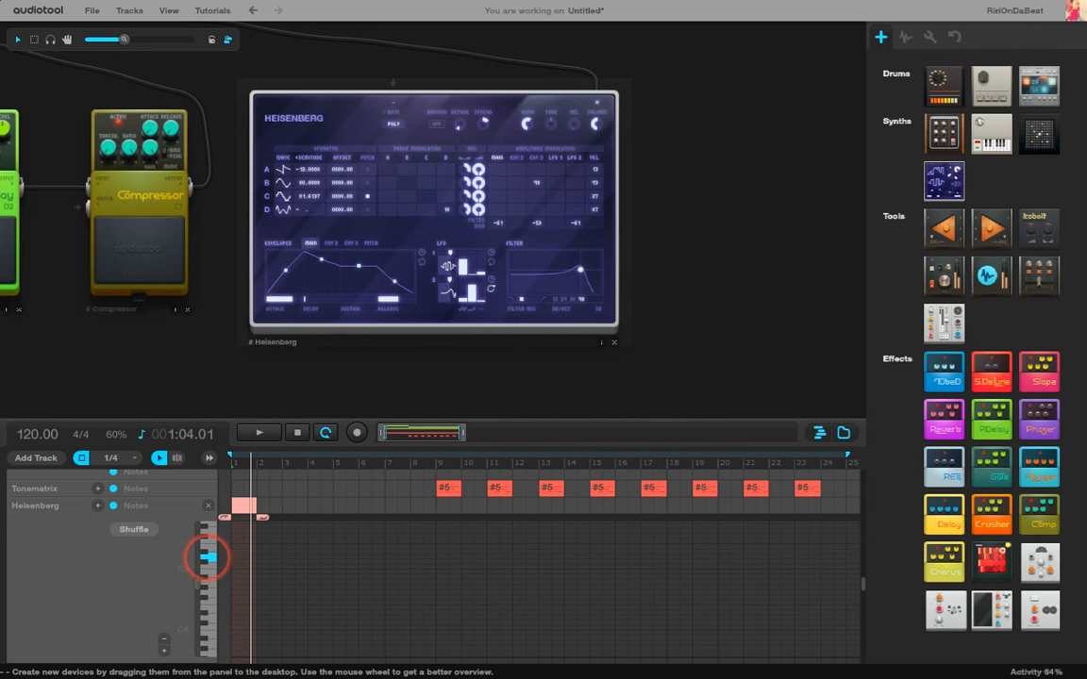
left_click(210, 547)
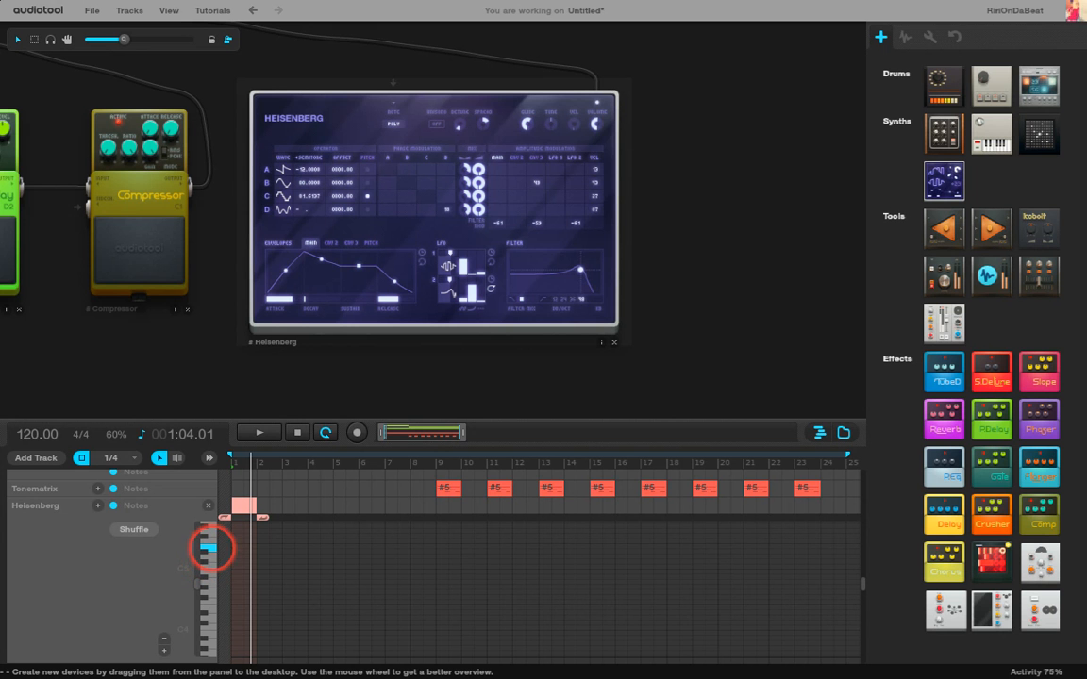
left_click(205, 562)
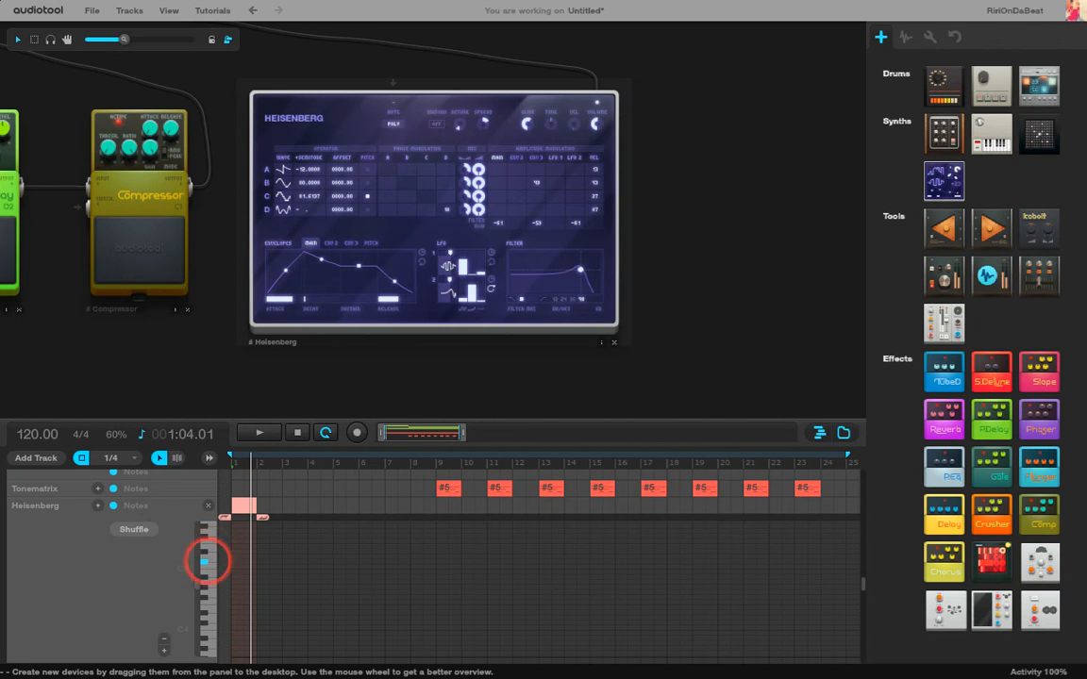
left_click(207, 556)
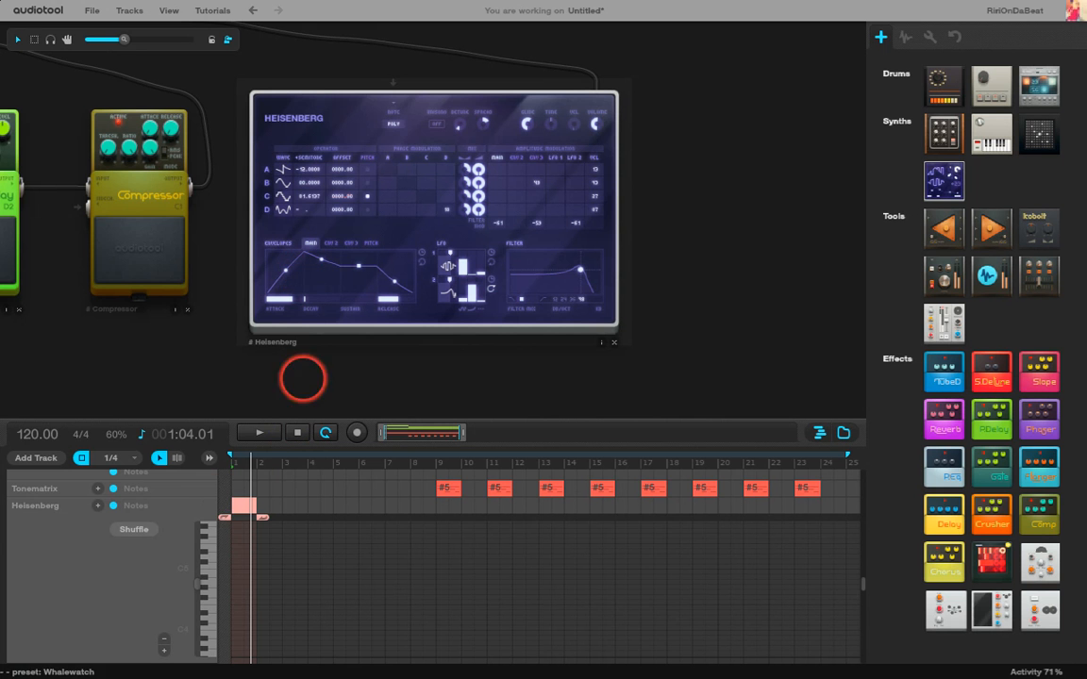
right_click(342, 132)
left_click(382, 139)
scroll(535, 362, "down", 1)
scroll(535, 362, "down", 3)
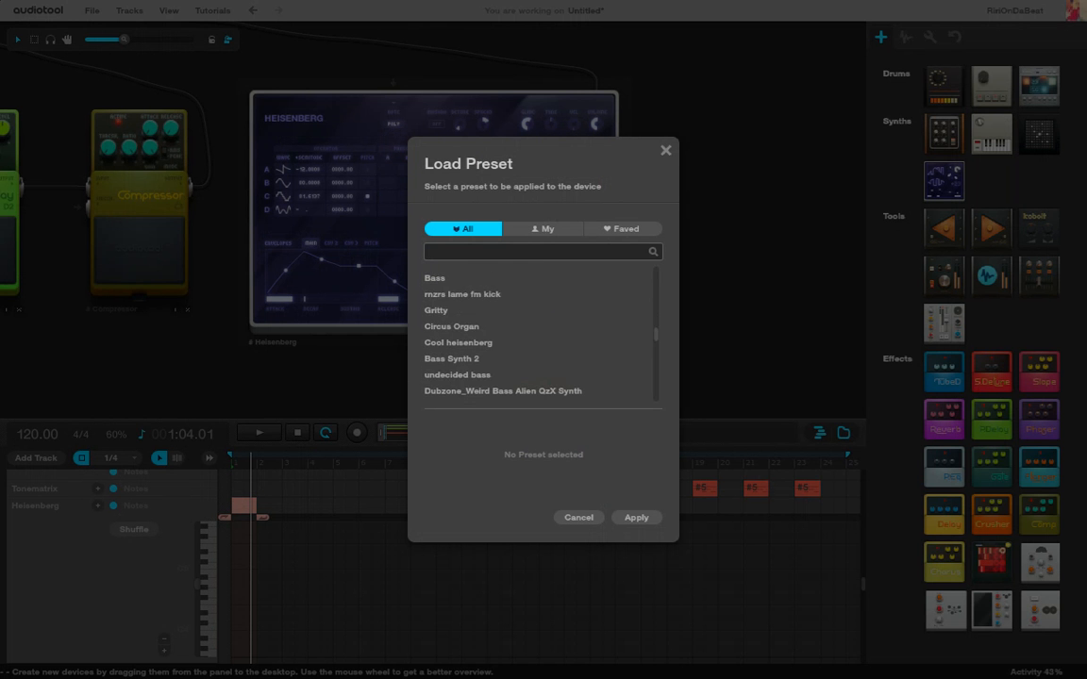
left_click(665, 151)
Look through the keyboard and MIDI control assignments and the samples used in the track.
left_click(928, 35)
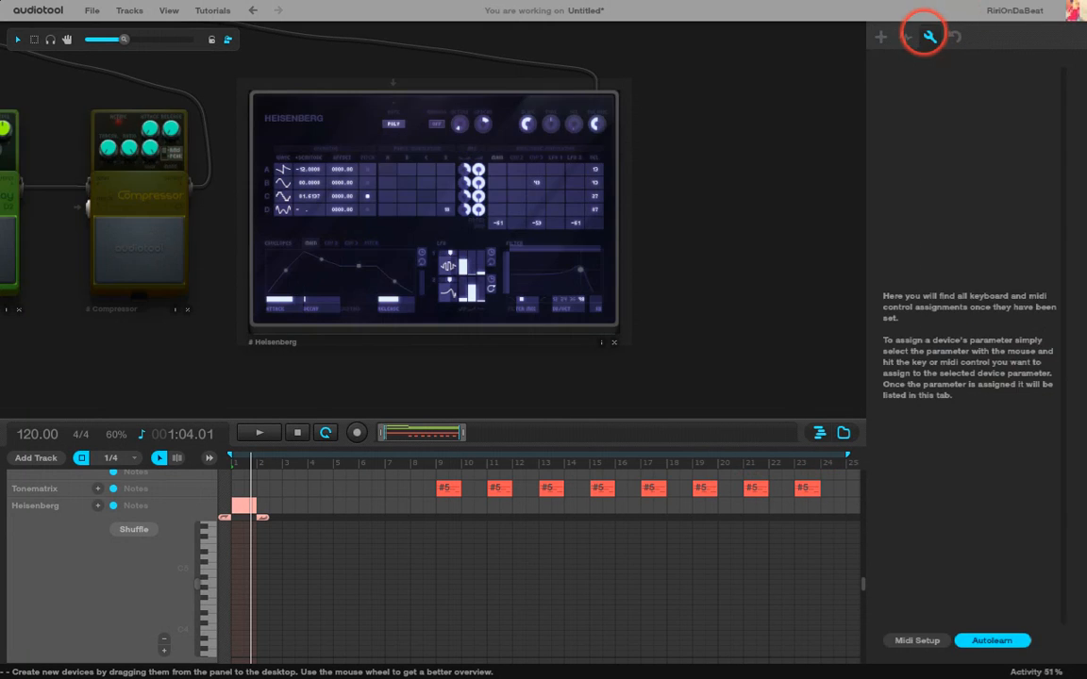
left_click(905, 36)
left_click(1045, 75)
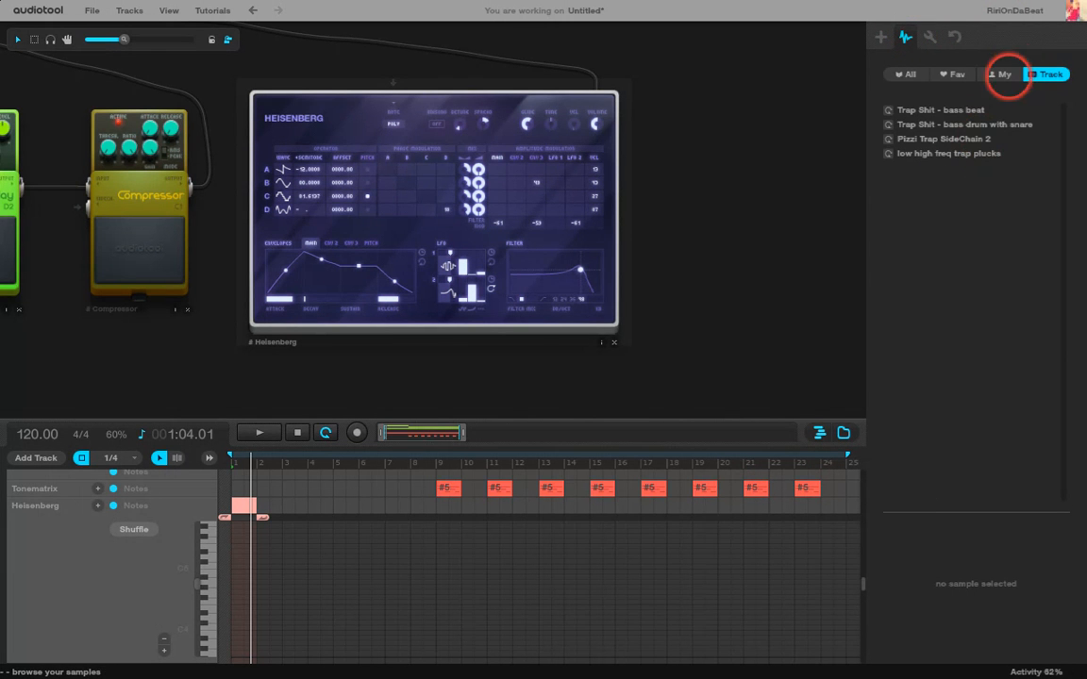
left_click(879, 38)
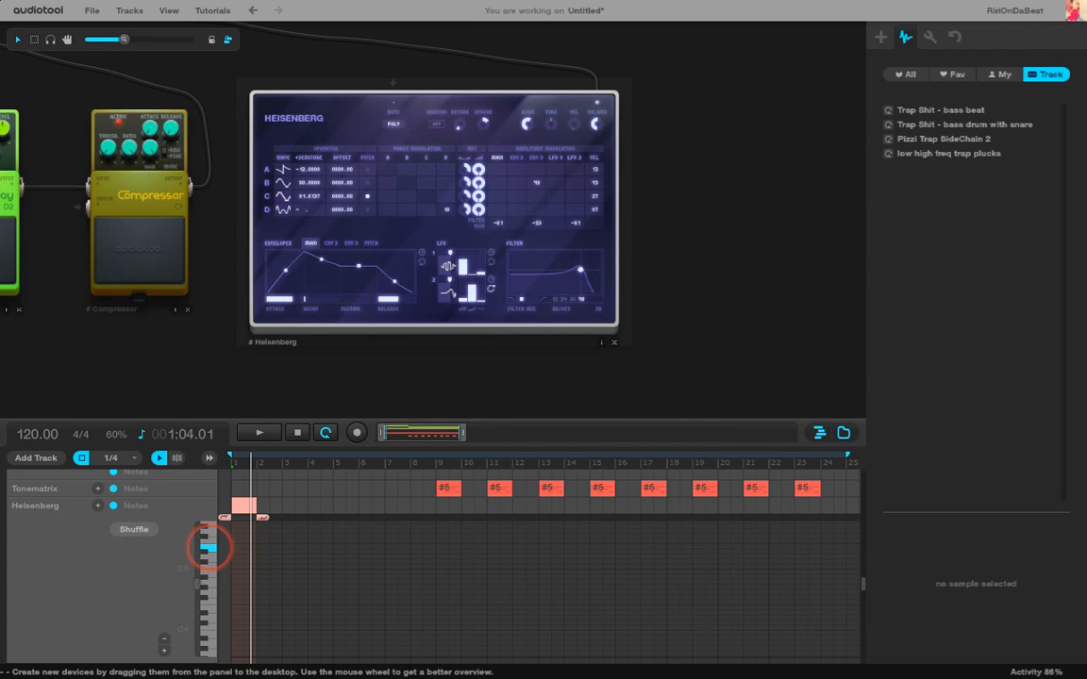
Search the Heisenberg presets for "whale" and leave the list without applying one.
right_click(393, 129)
left_click(394, 141)
type("whale")
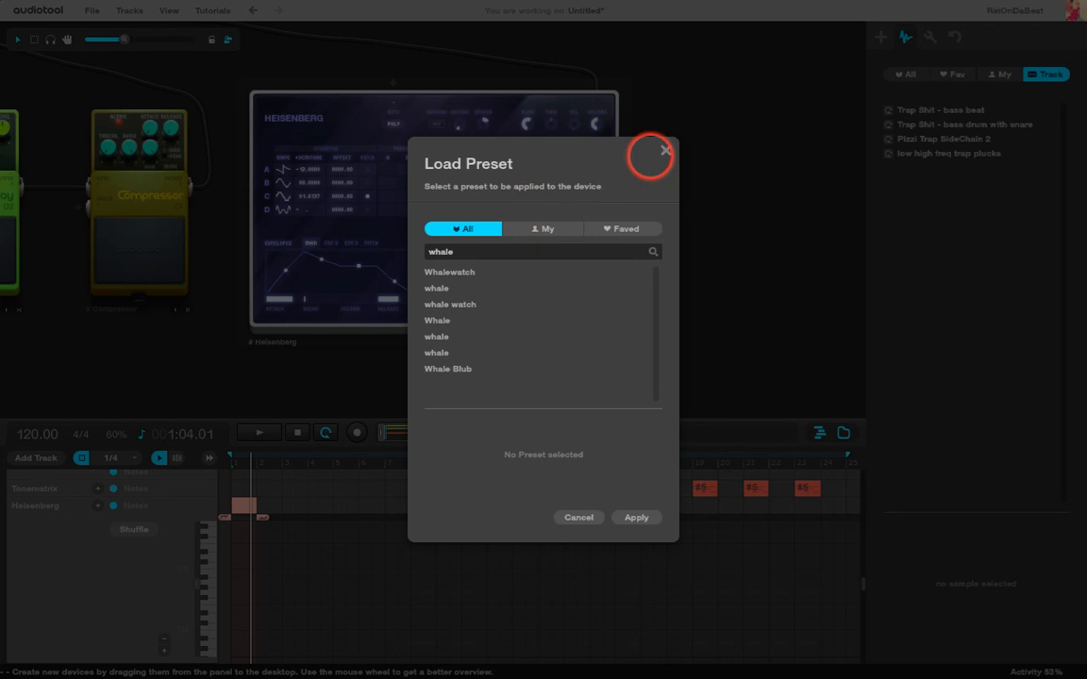
left_click(665, 150)
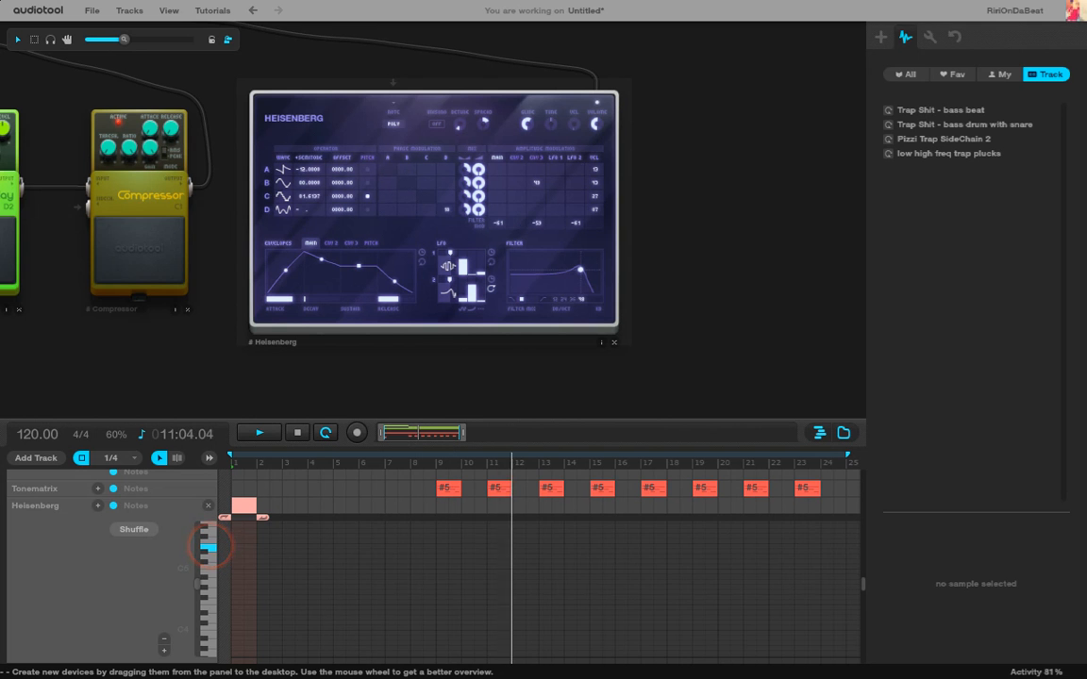
Alternate between neighbouring Heisenberg notes over the playing arrangement, then stop playback and return to bar 1.
left_click(211, 542)
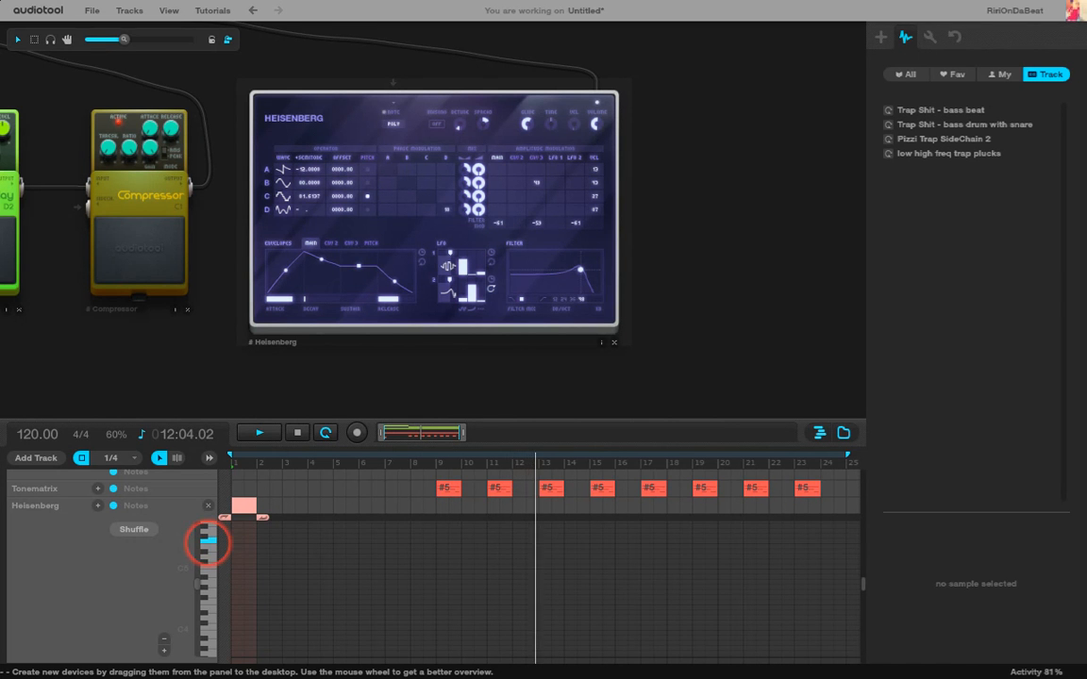
left_click(207, 546)
left_click(209, 544)
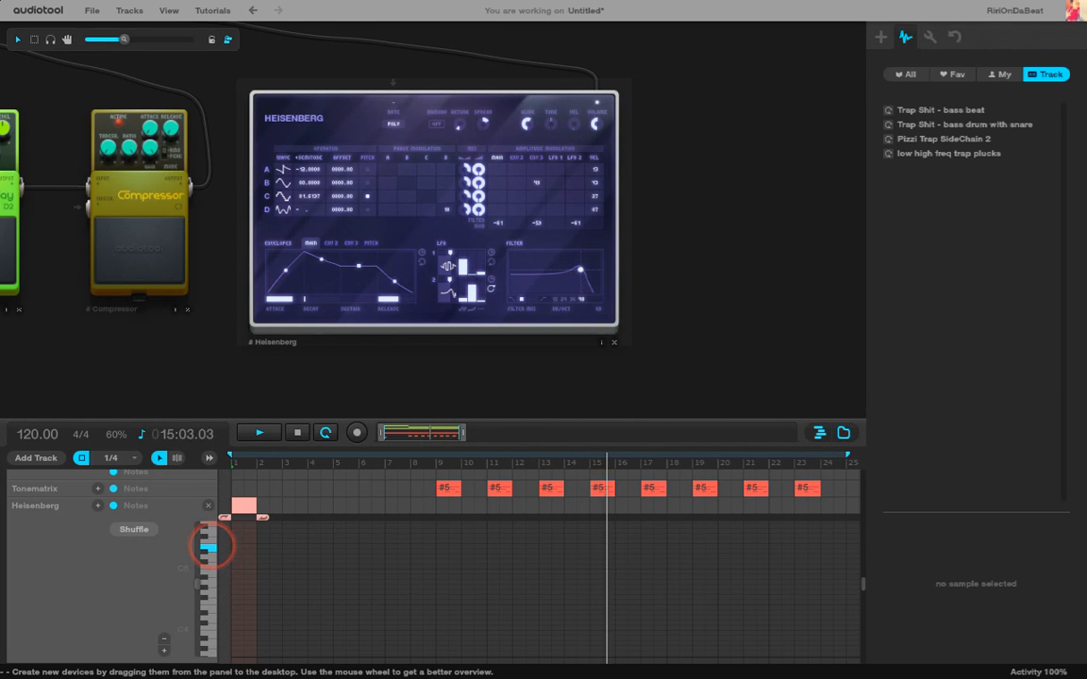
left_click(208, 539)
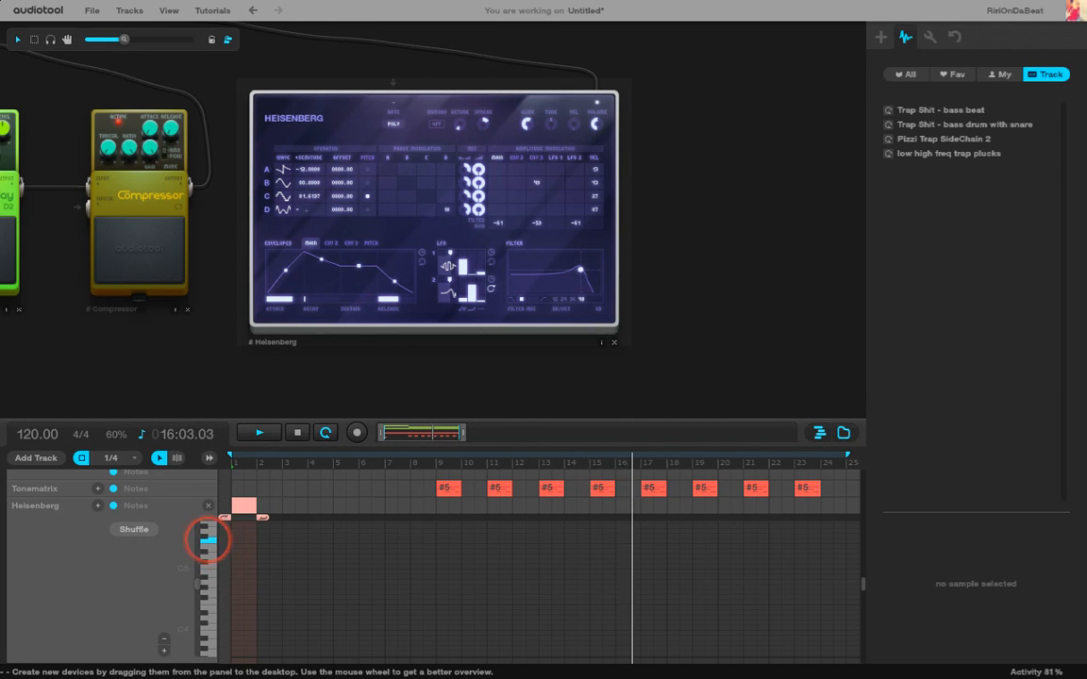
left_click(208, 547)
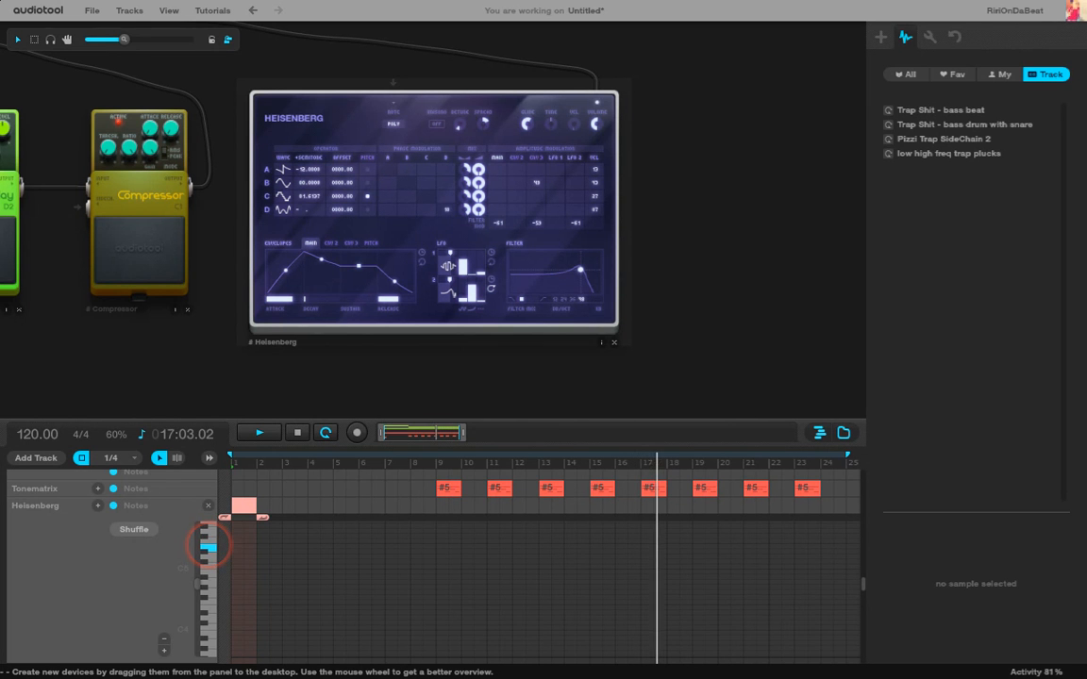
left_click(208, 540)
left_click(296, 433)
left_click(296, 433)
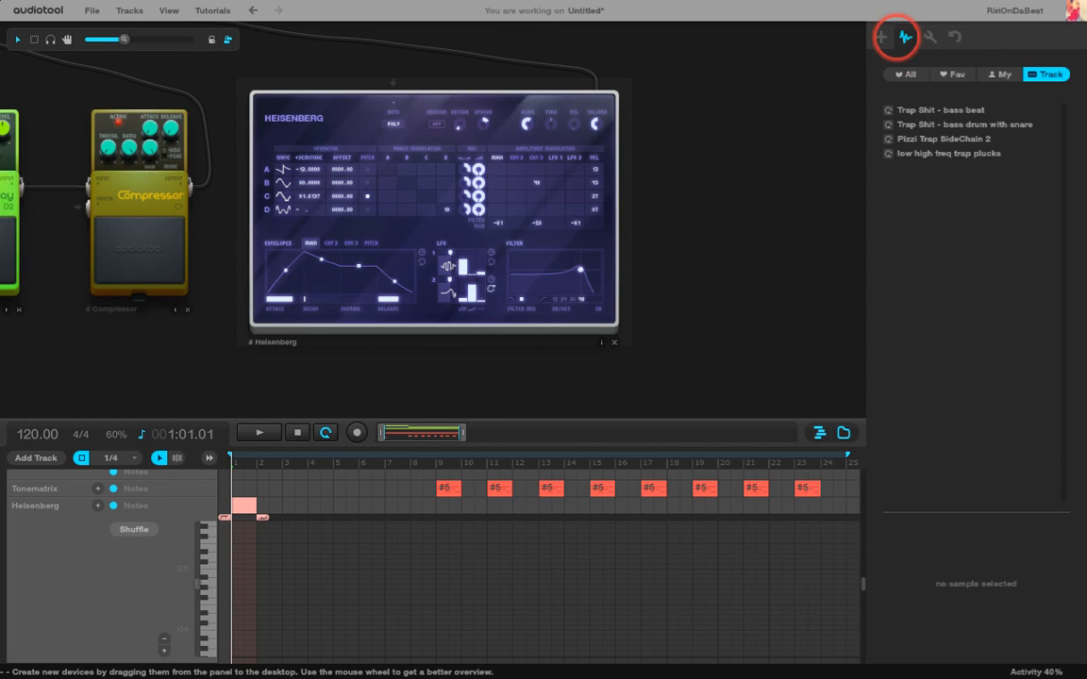
Set up the connected MIDI keyboard through Midi Setup and check the list of connected devices.
left_click(929, 37)
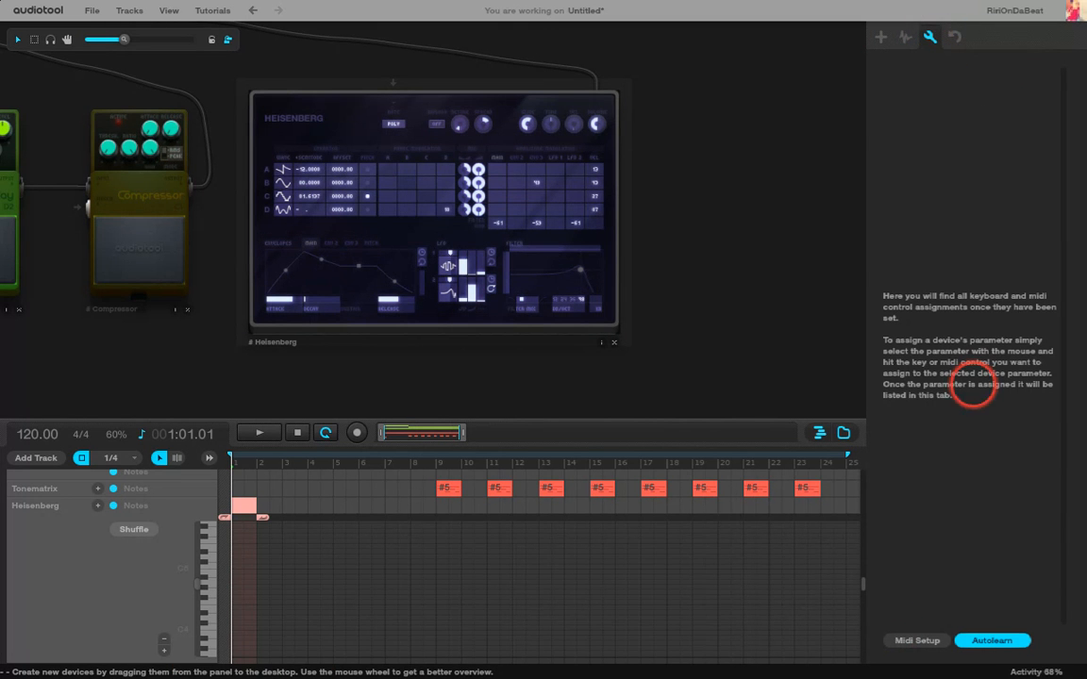
left_click(919, 642)
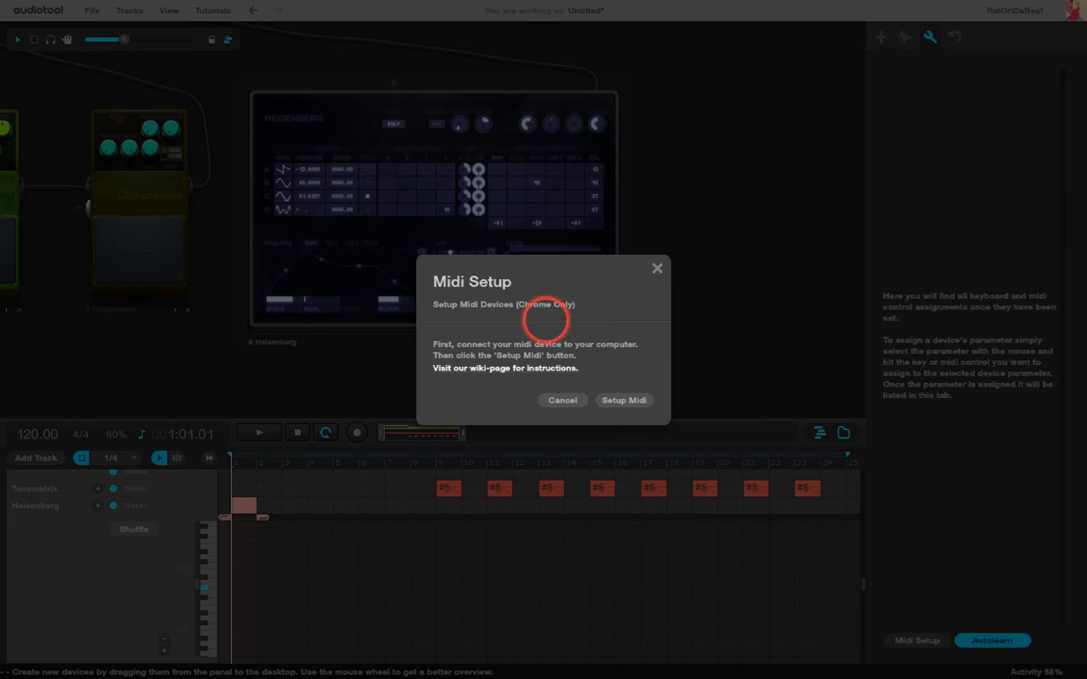
left_click(641, 397)
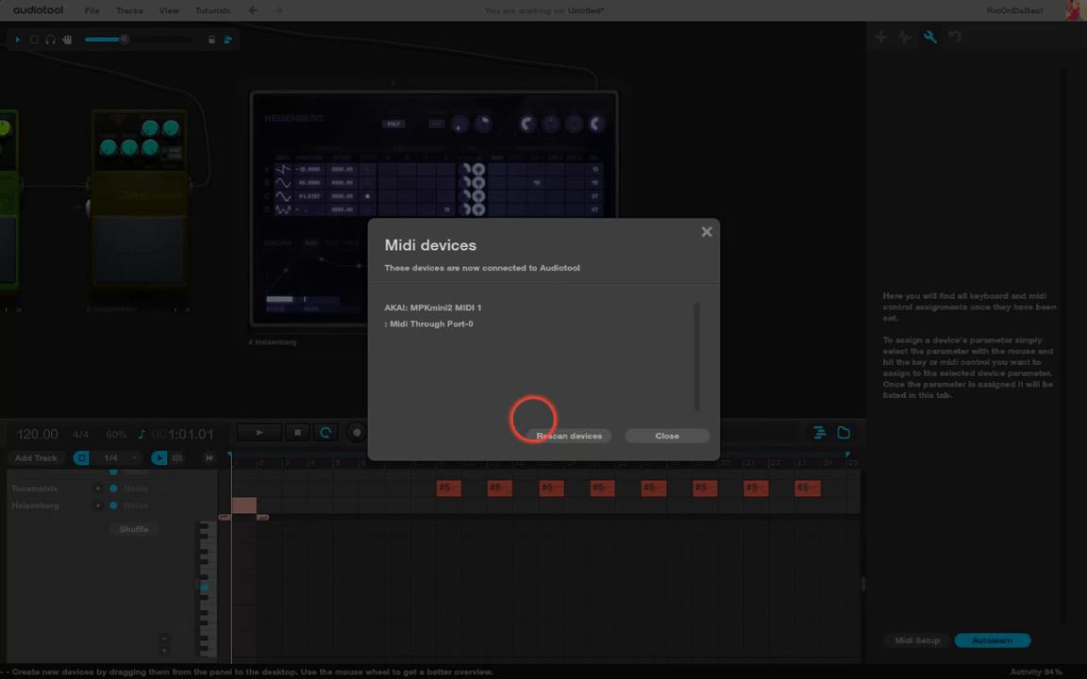
left_click(671, 436)
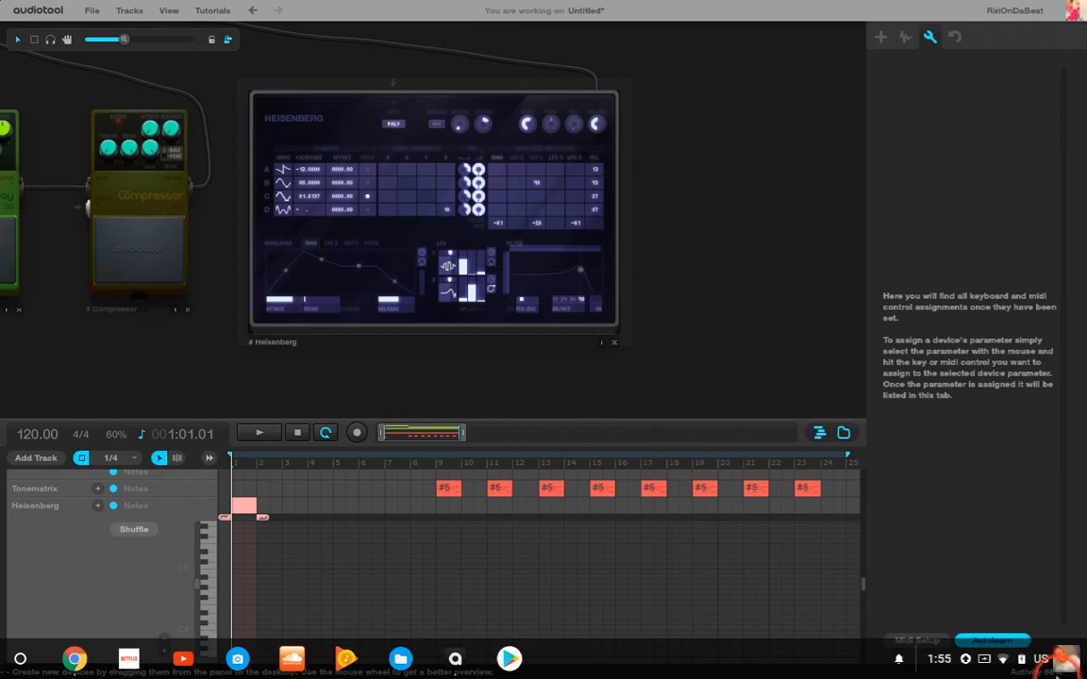
left_click(920, 640)
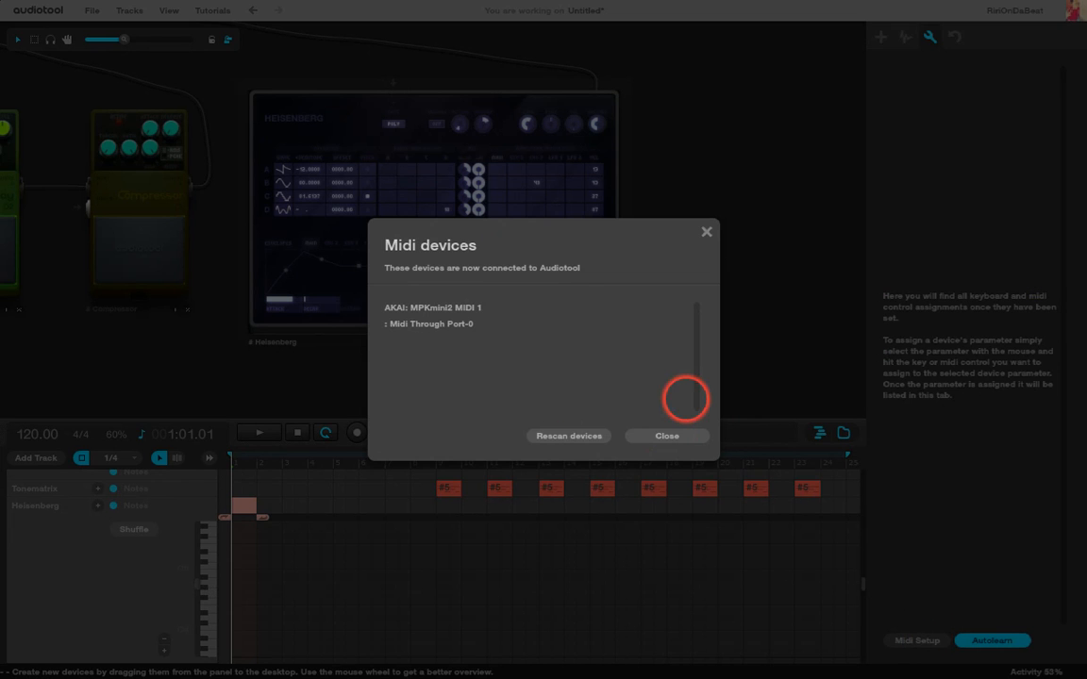
left_click(687, 434)
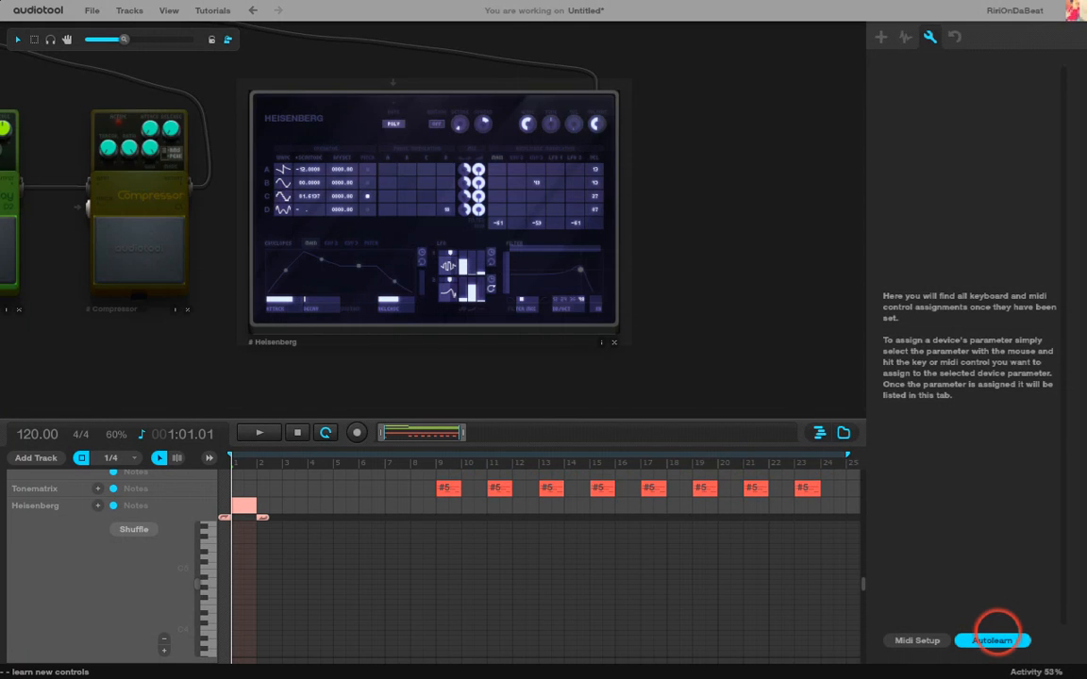
Turn off Autolearn for the MIDI control assignments.
left_click(1000, 639)
left_click(999, 639)
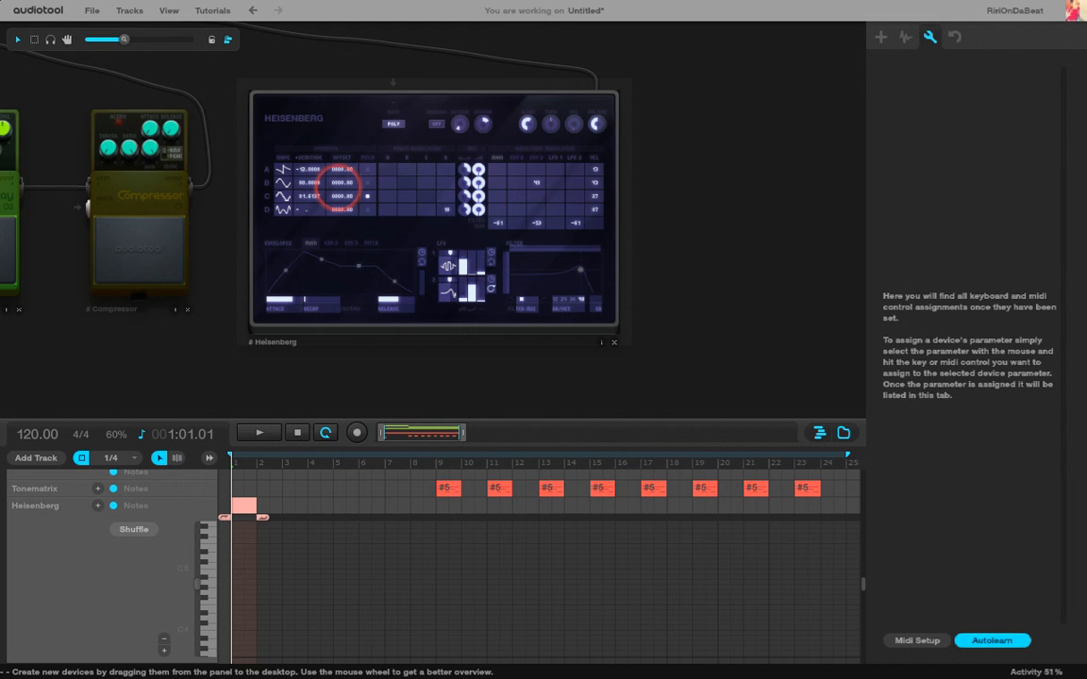
mouse_move(939, 665)
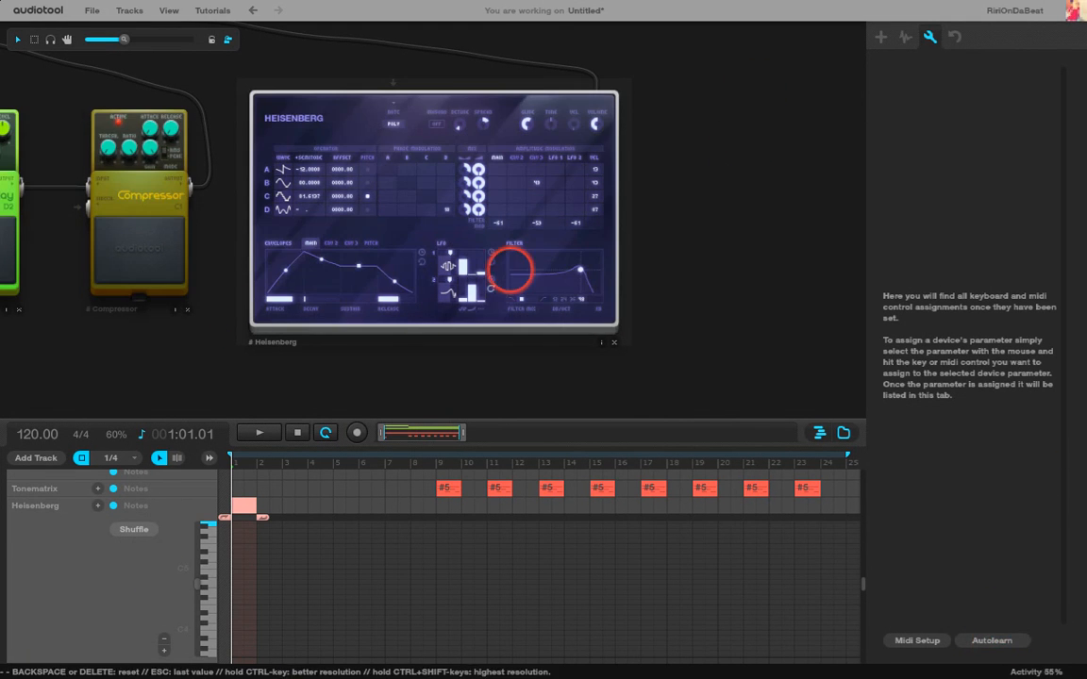
left_click_drag(719, 183, 766, 197)
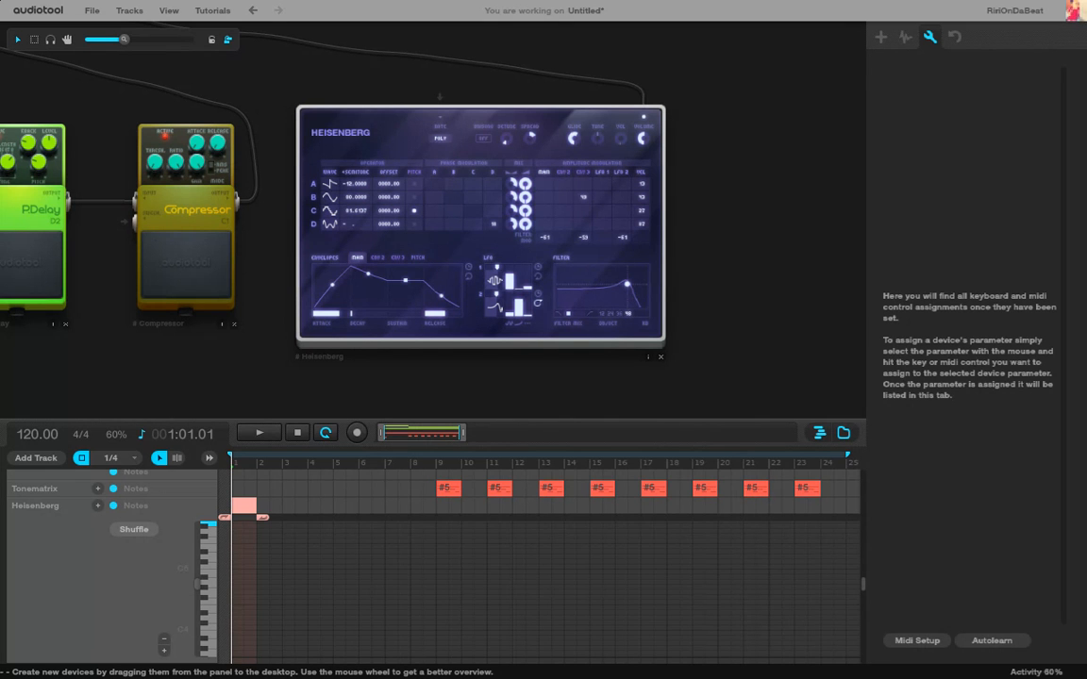
Play the arrangement from bar 1 at a lower system volume, then stop and return to the start.
key("XF86AudioRaiseVolume")
mouse_move(490, 227)
left_click(724, 310)
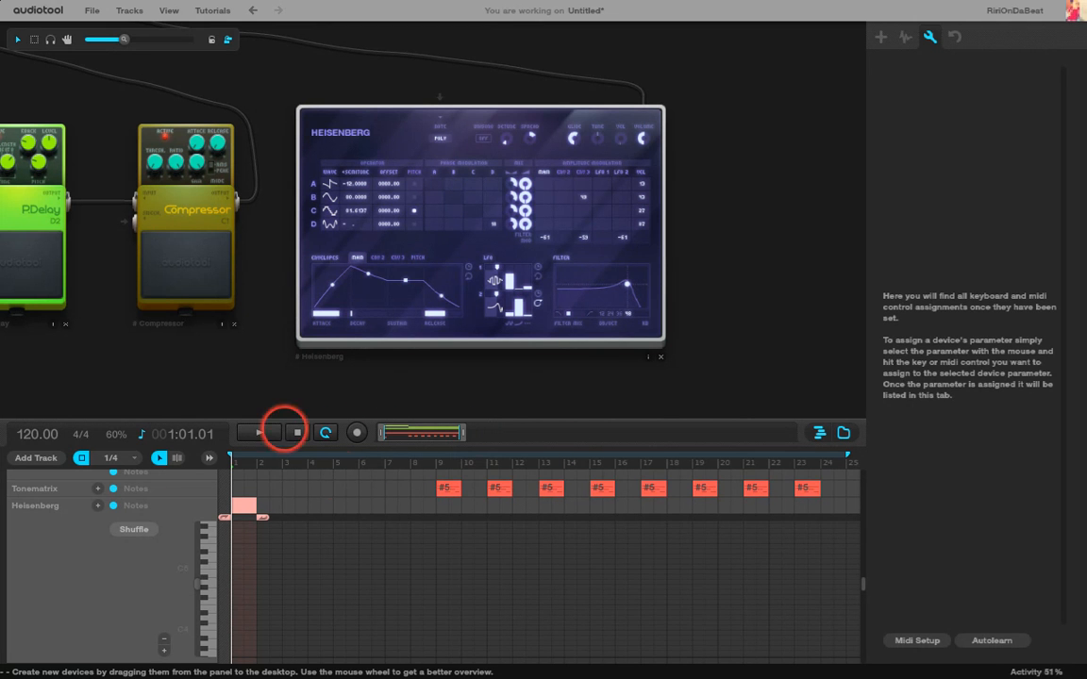
left_click(260, 433)
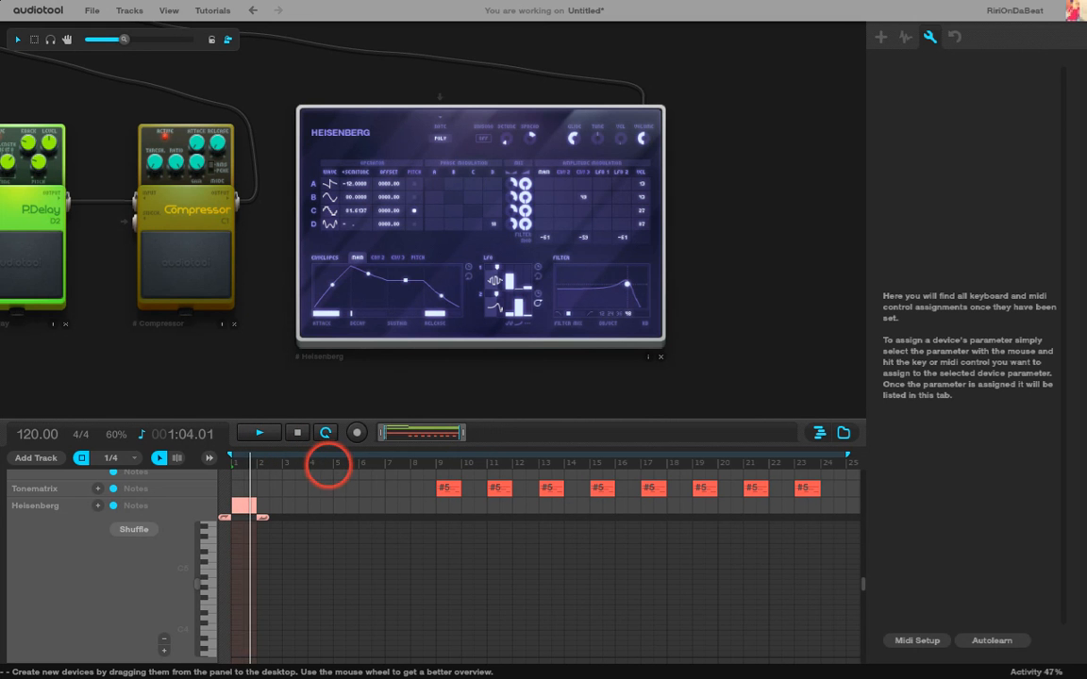
key("XF86AudioLowerVolume")
key("XF86AudioLowerVolume")
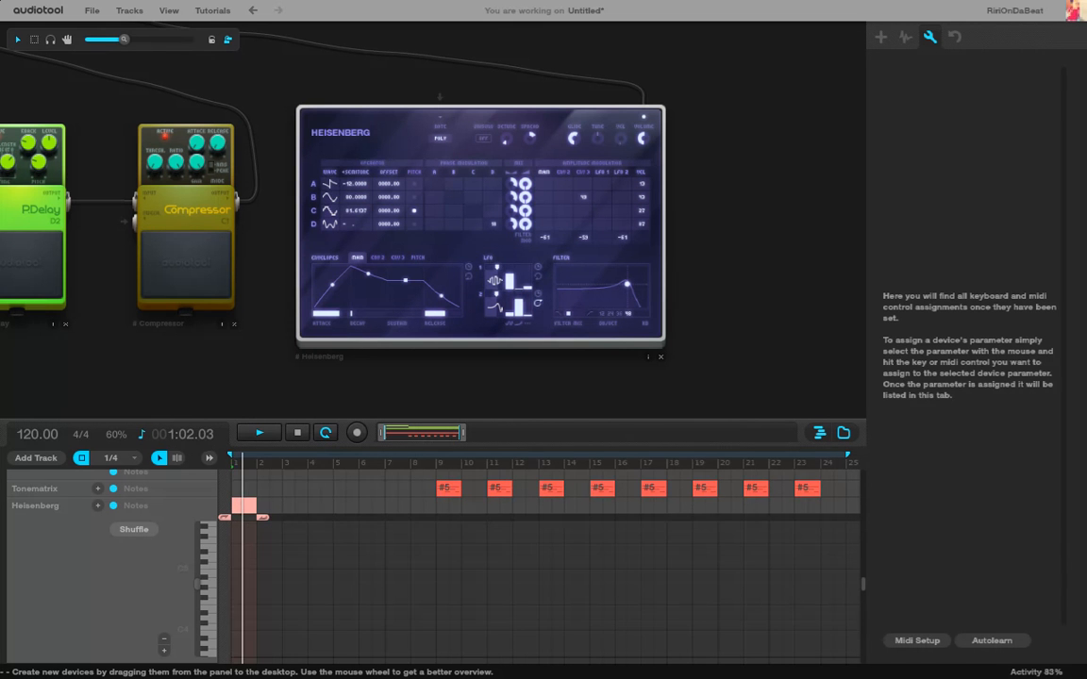
left_click(300, 432)
left_click(300, 432)
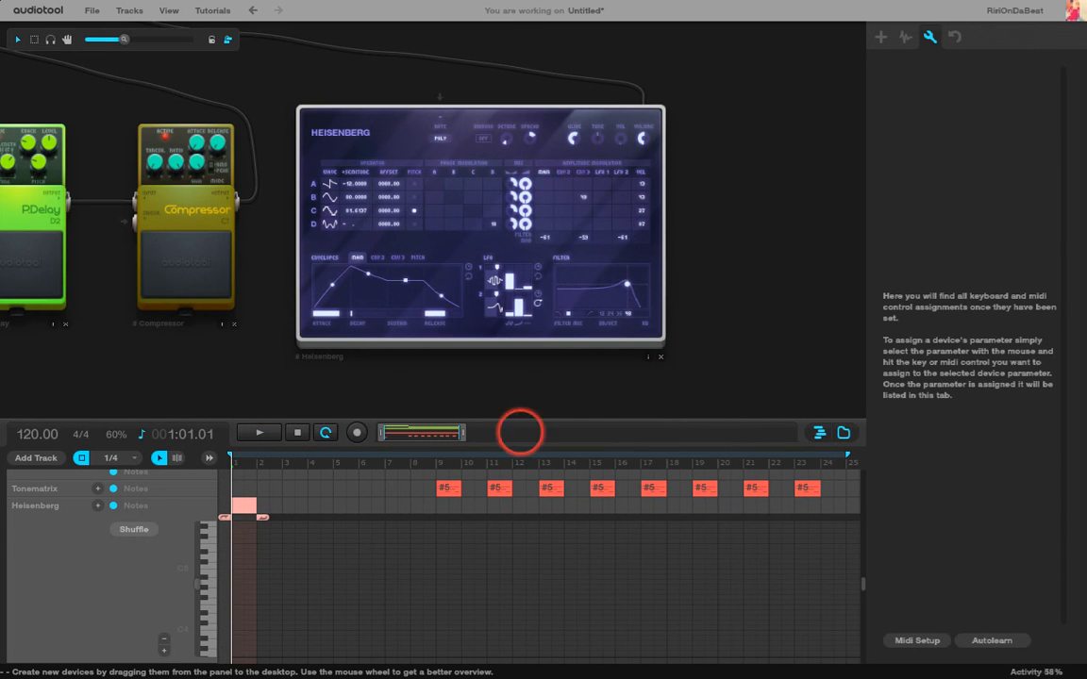
Extend the visible timeline range from bar 1 to just past bar 31.
left_click(469, 430)
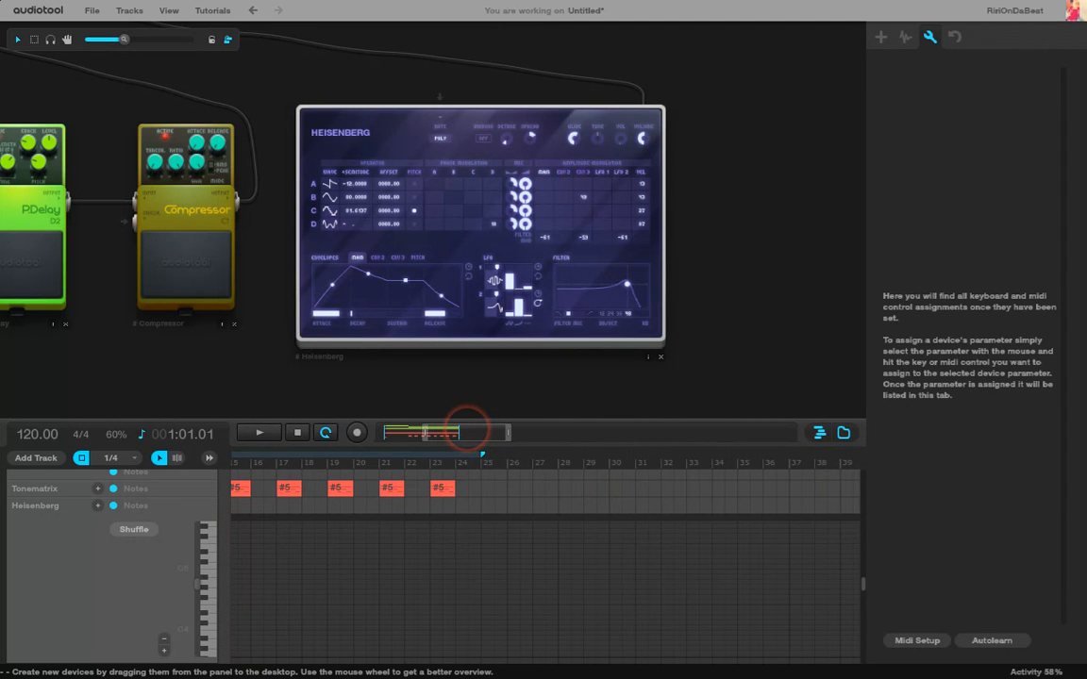
mouse_move(468, 431)
left_mouse_down()
mouse_move(421, 431)
mouse_move(488, 432)
left_mouse_up()
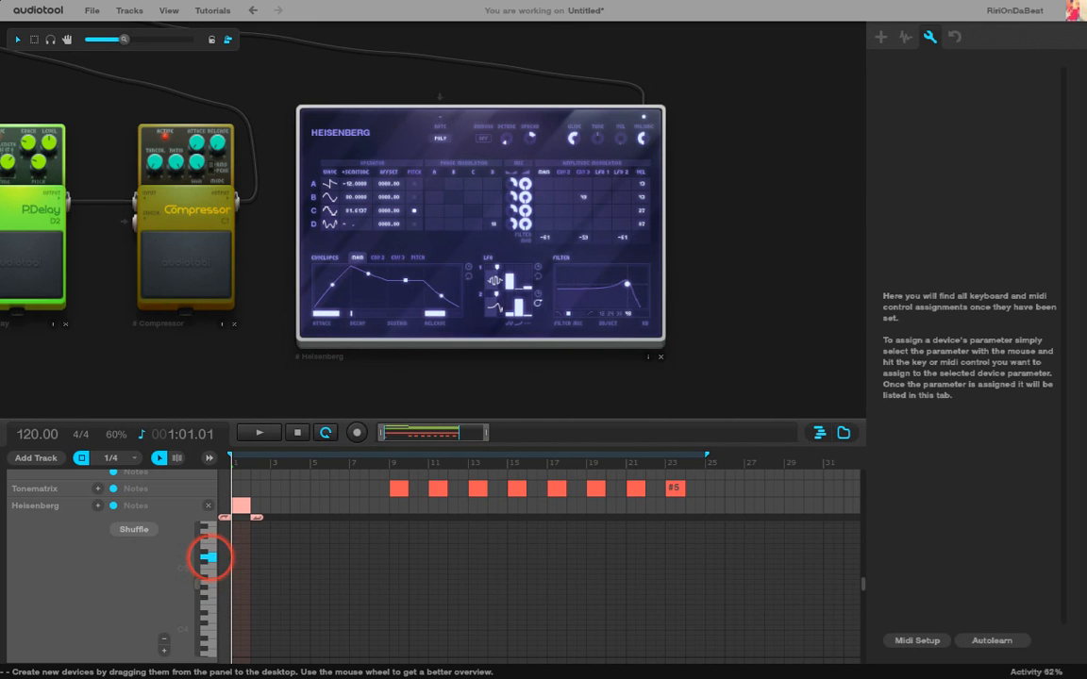
Audition neighbouring notes around and above C5 on the Heisenberg track's piano keyboard to work out a melody.
left_click(209, 554)
left_click(210, 542)
left_click(210, 548)
left_click(212, 555)
left_click(211, 547)
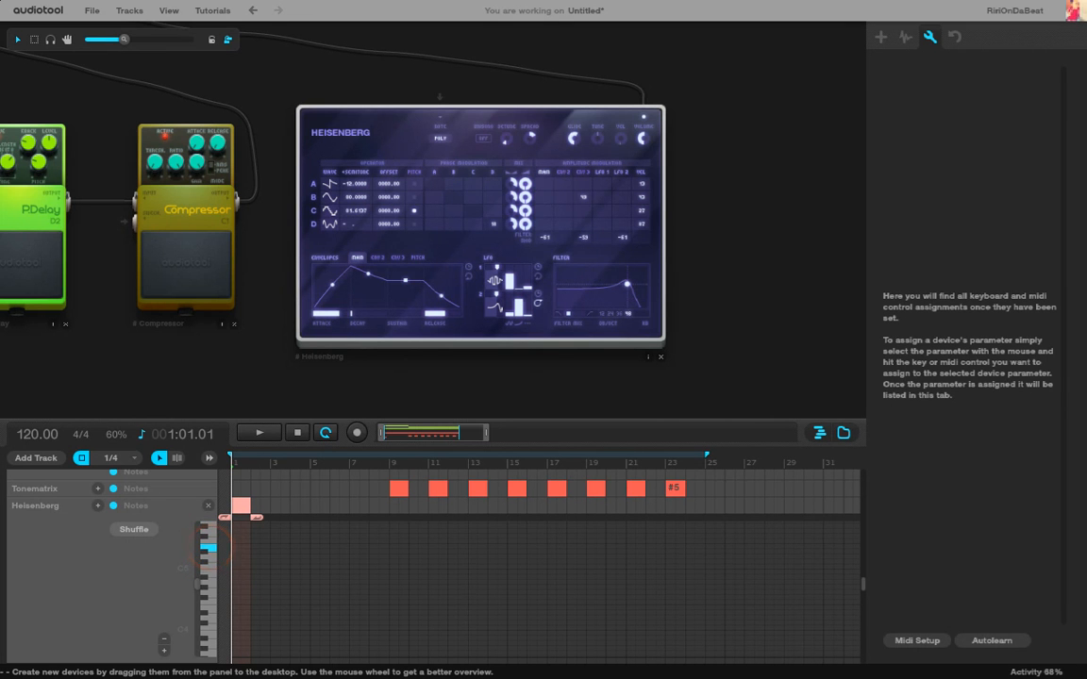
left_click(209, 558)
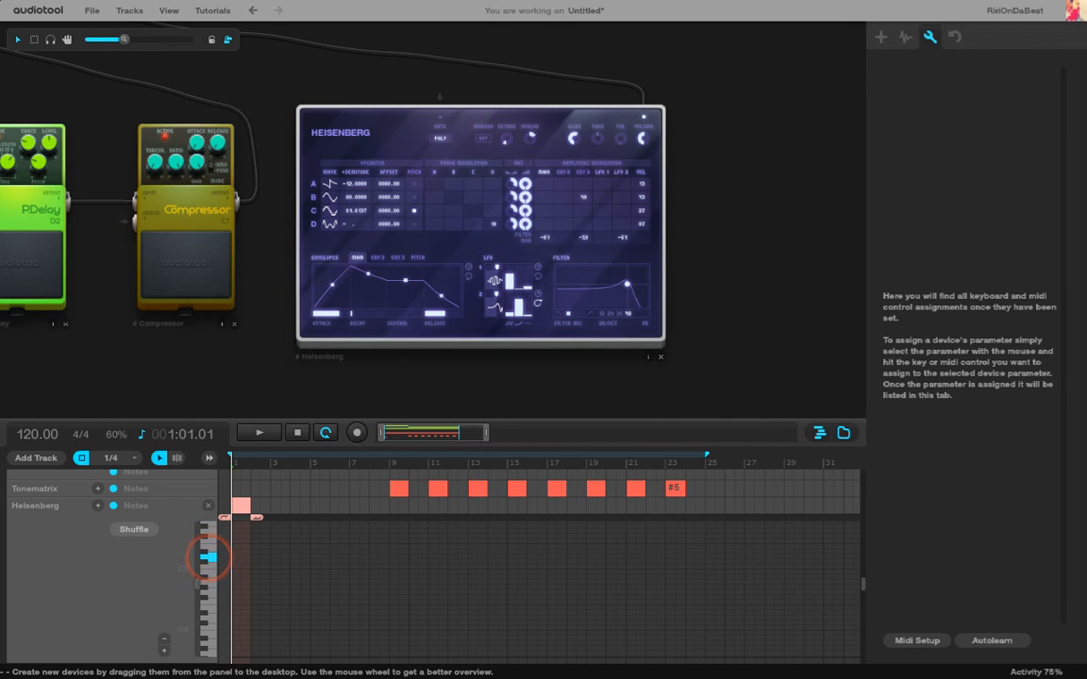
left_click(209, 547)
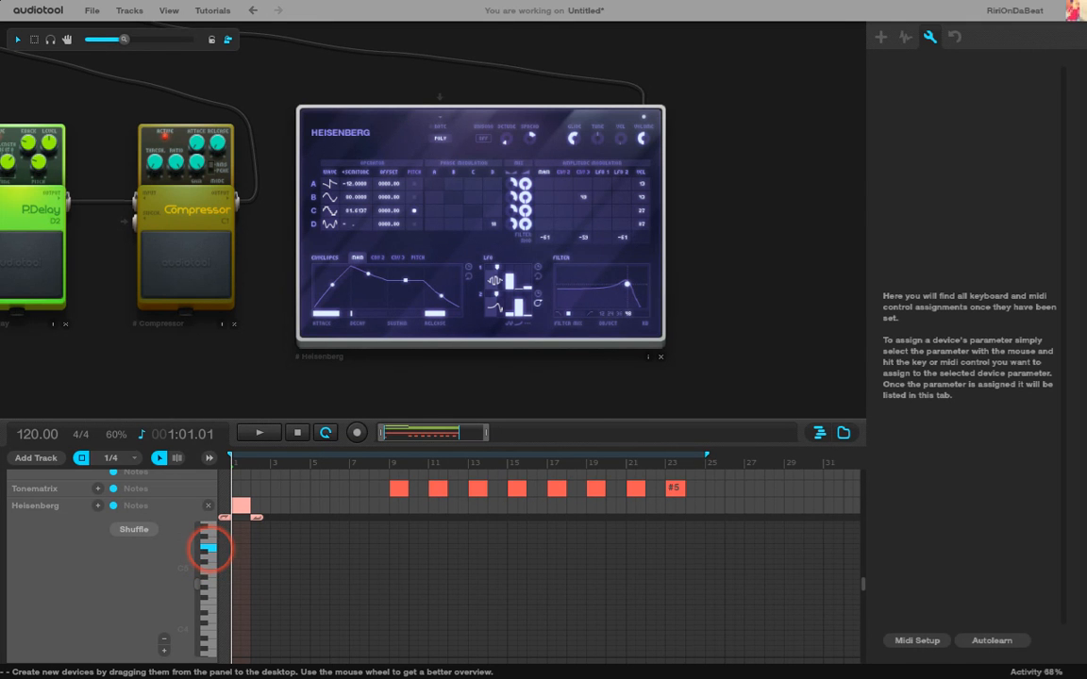
left_click(209, 541)
left_click(207, 547)
left_click(207, 540)
left_click(207, 547)
left_click(209, 541)
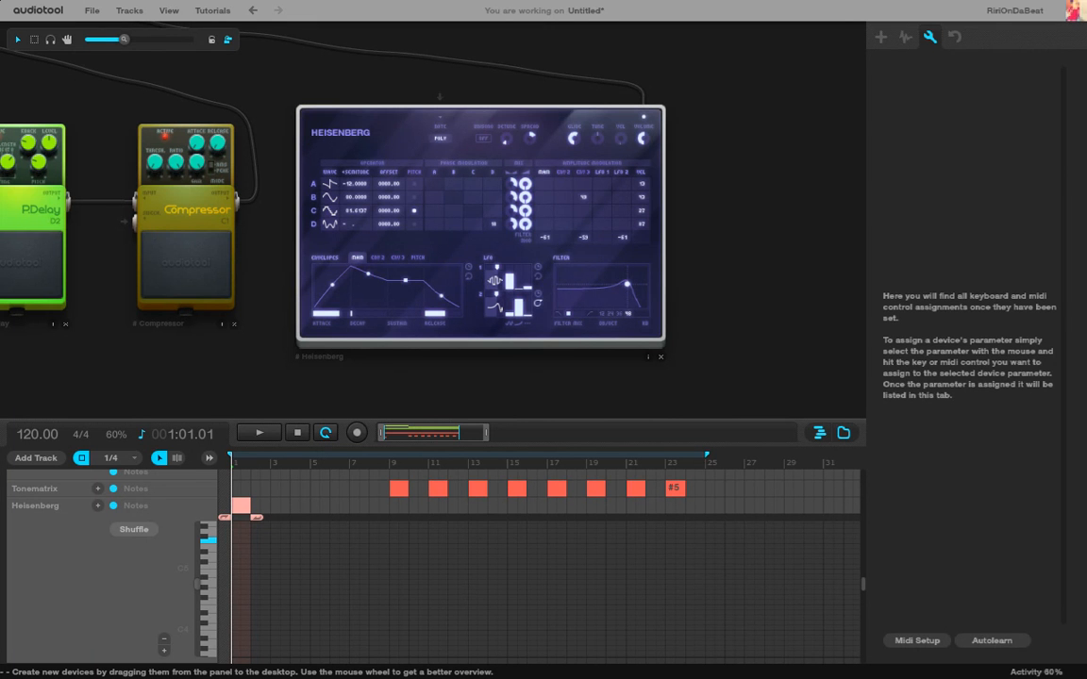
left_click(205, 540)
left_click(206, 551)
left_click(209, 547)
left_click(210, 547)
left_click(211, 545)
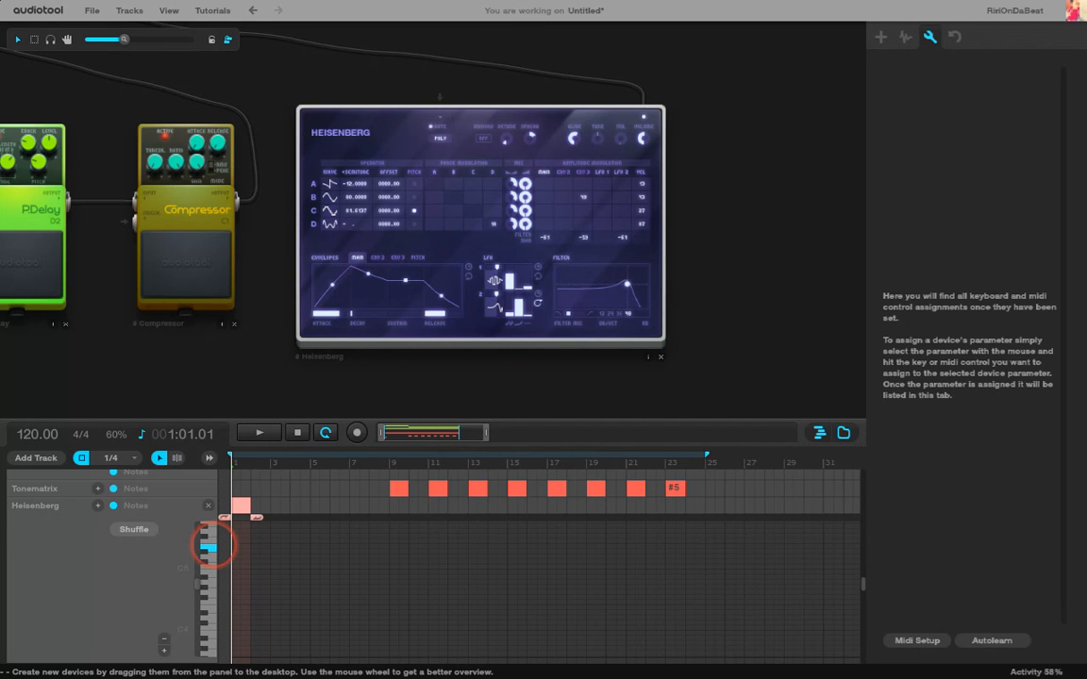
left_click(209, 532)
left_click(212, 540)
left_click(208, 547)
left_click(209, 541)
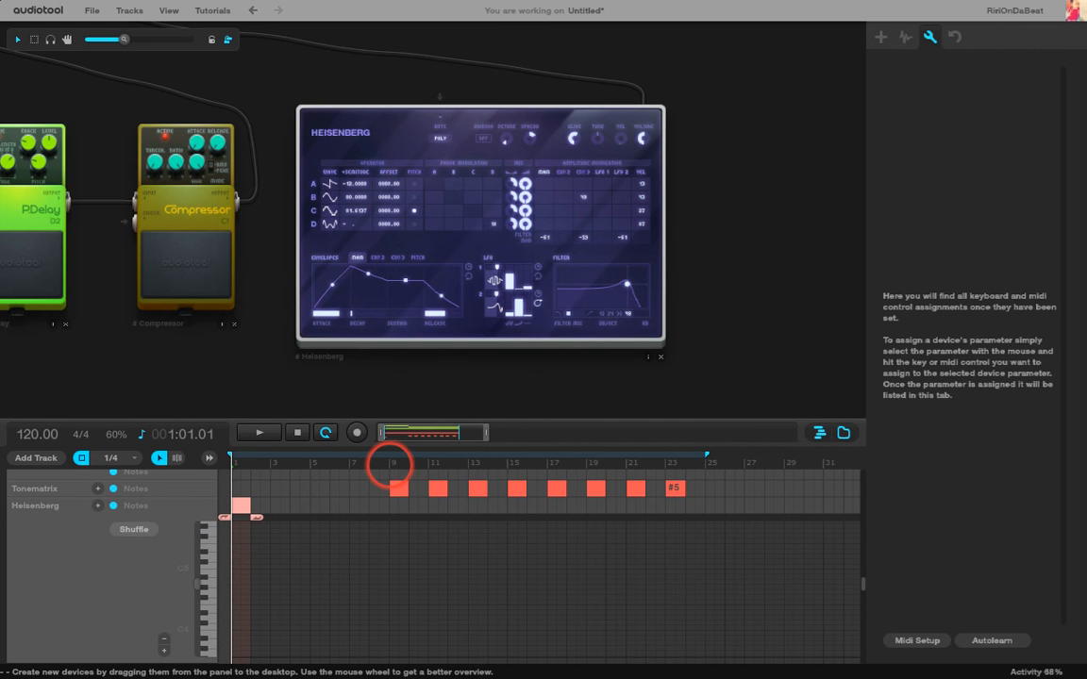
left_click(389, 463)
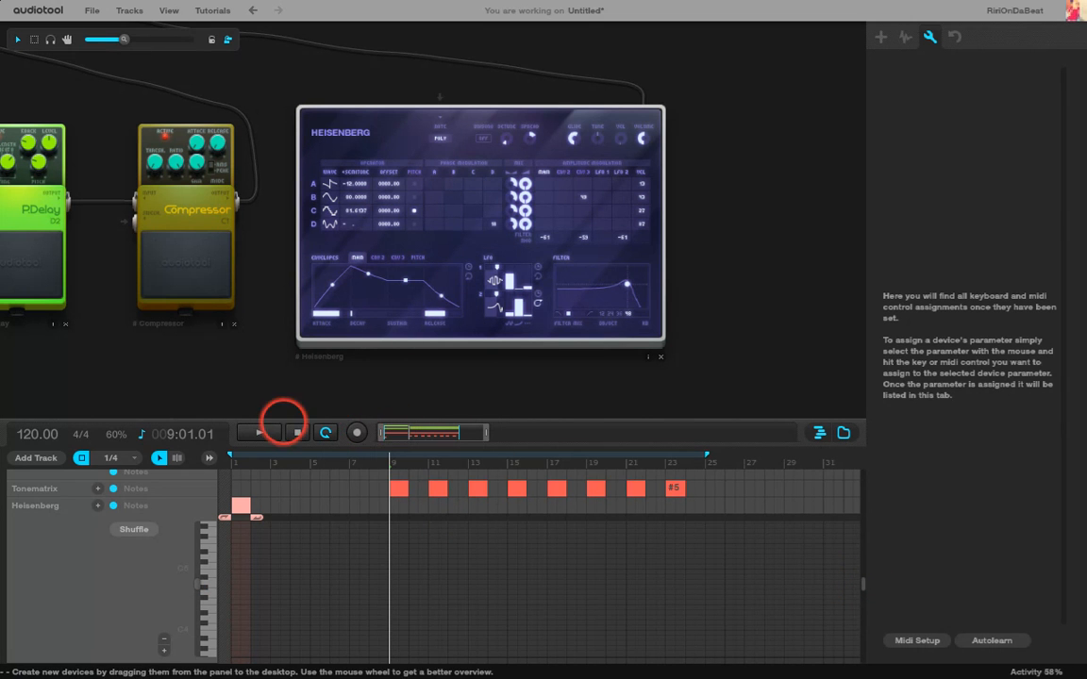
left_click(349, 459)
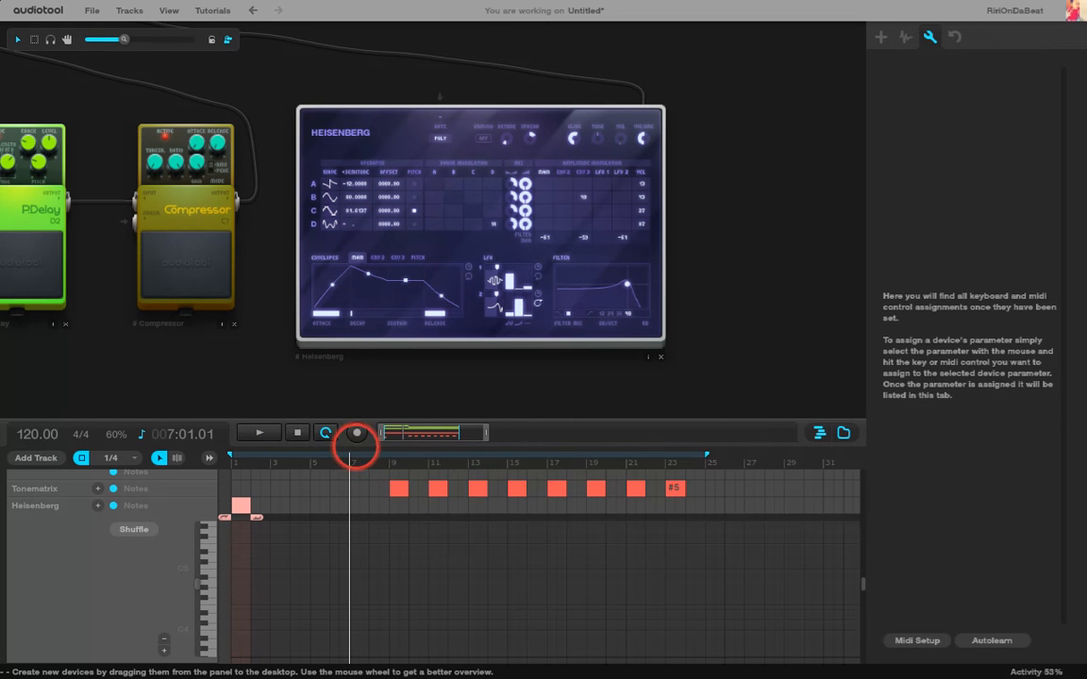
left_click(264, 431)
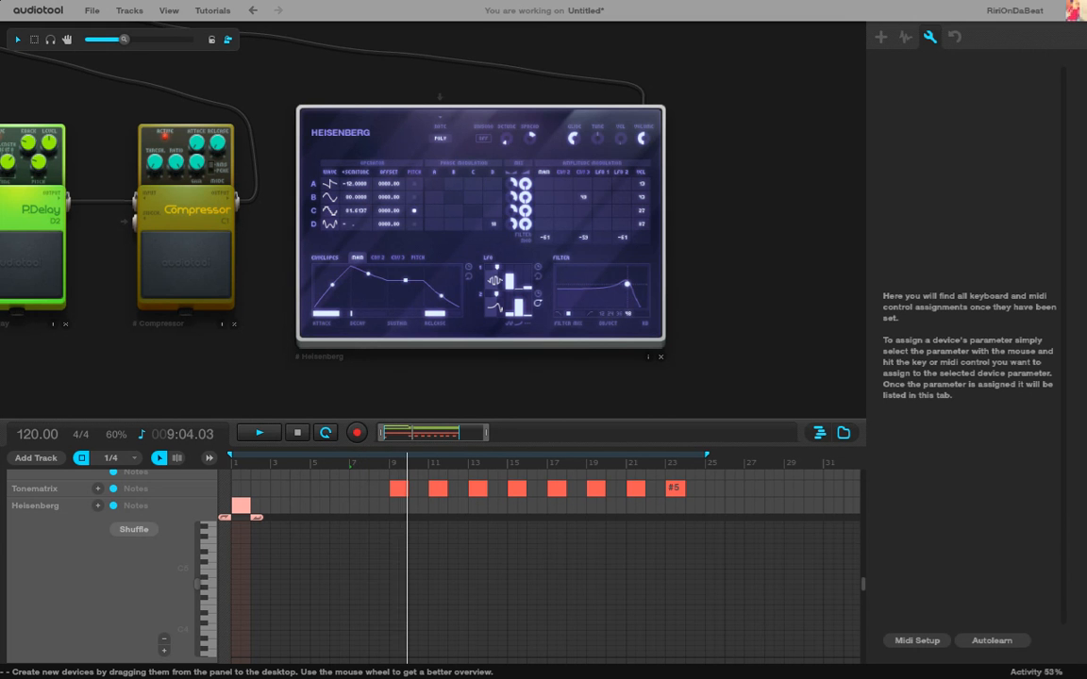
left_click(297, 433)
left_click(297, 433)
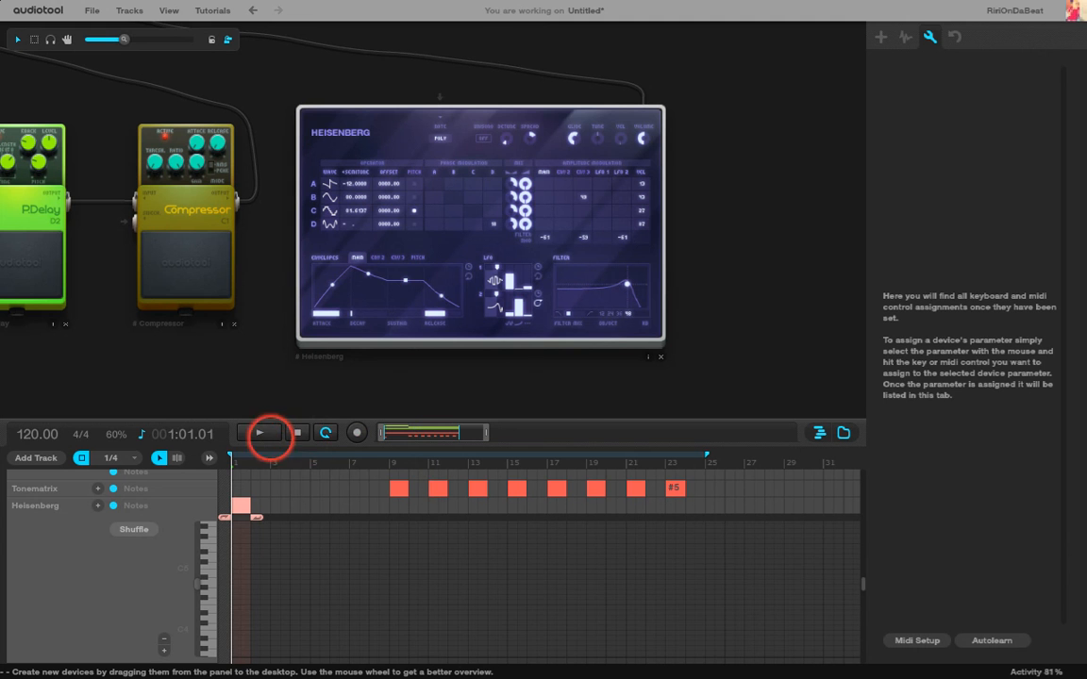
Record a live Heisenberg part with a lead-in from bar 7, covering about bar 9 to bar 25, and stop playback.
left_click(349, 464)
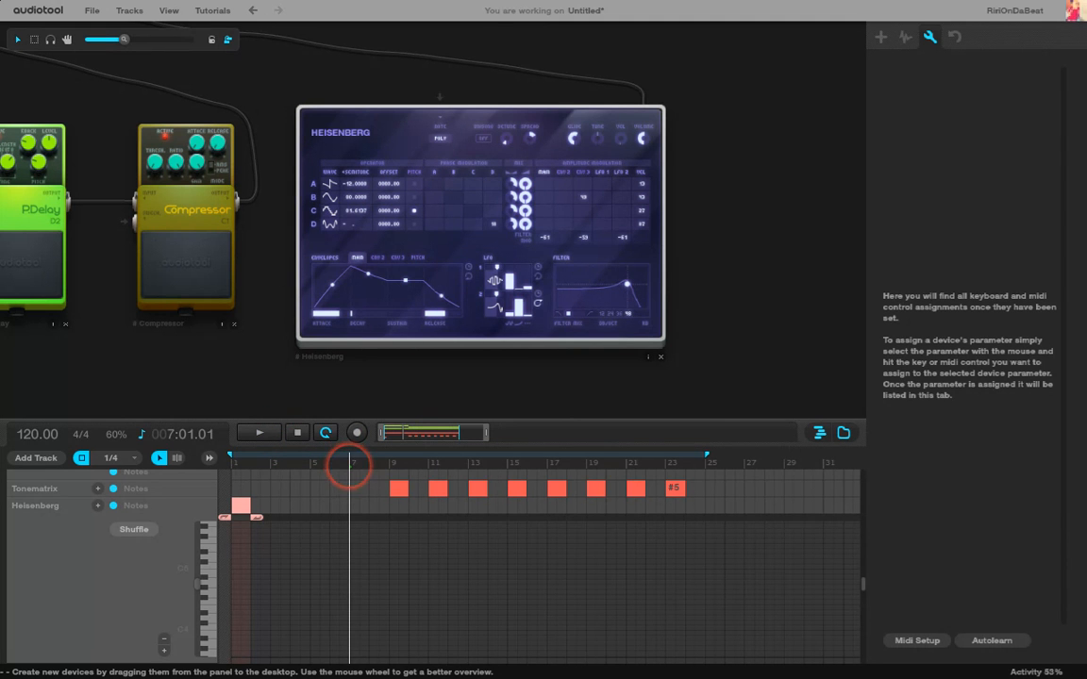
left_click(259, 433)
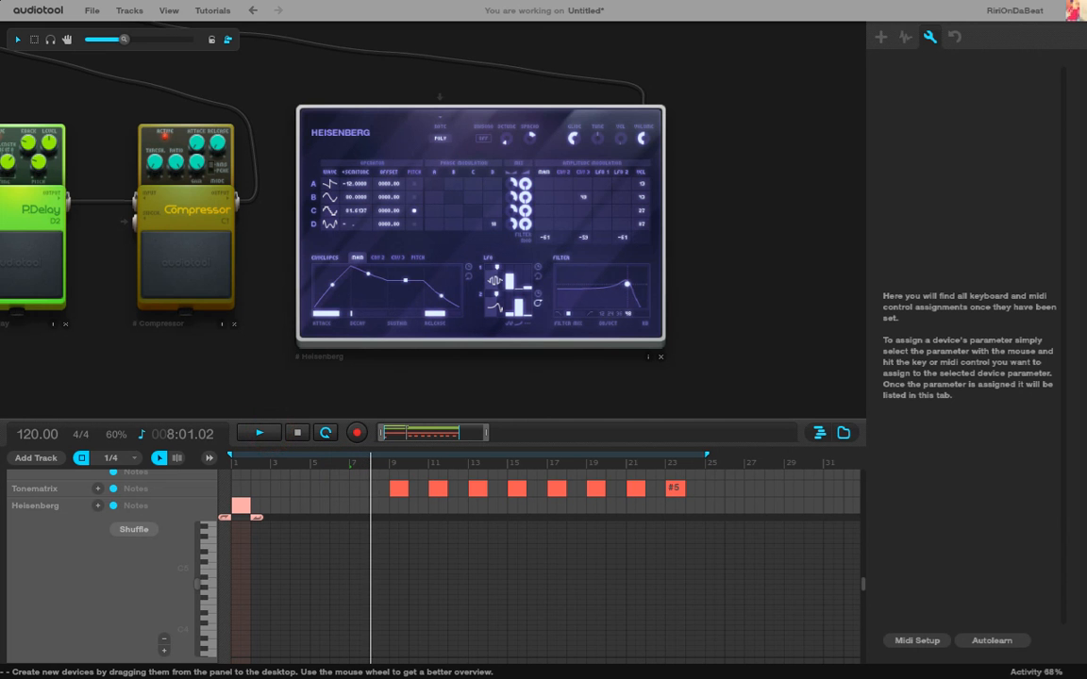
key("a")
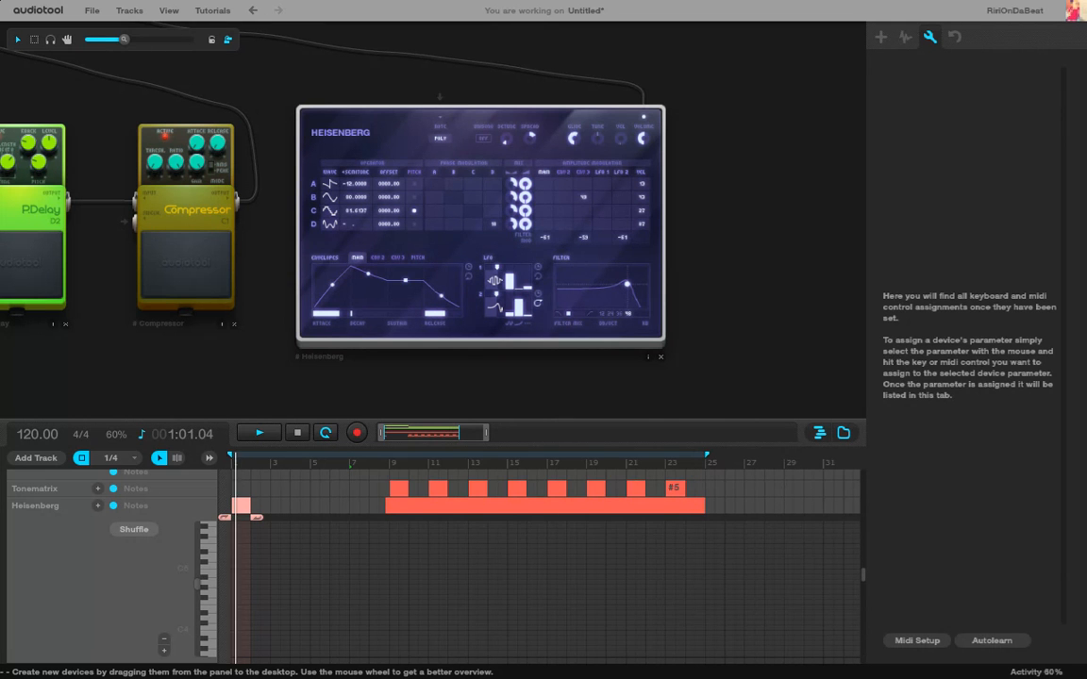
left_click(355, 434)
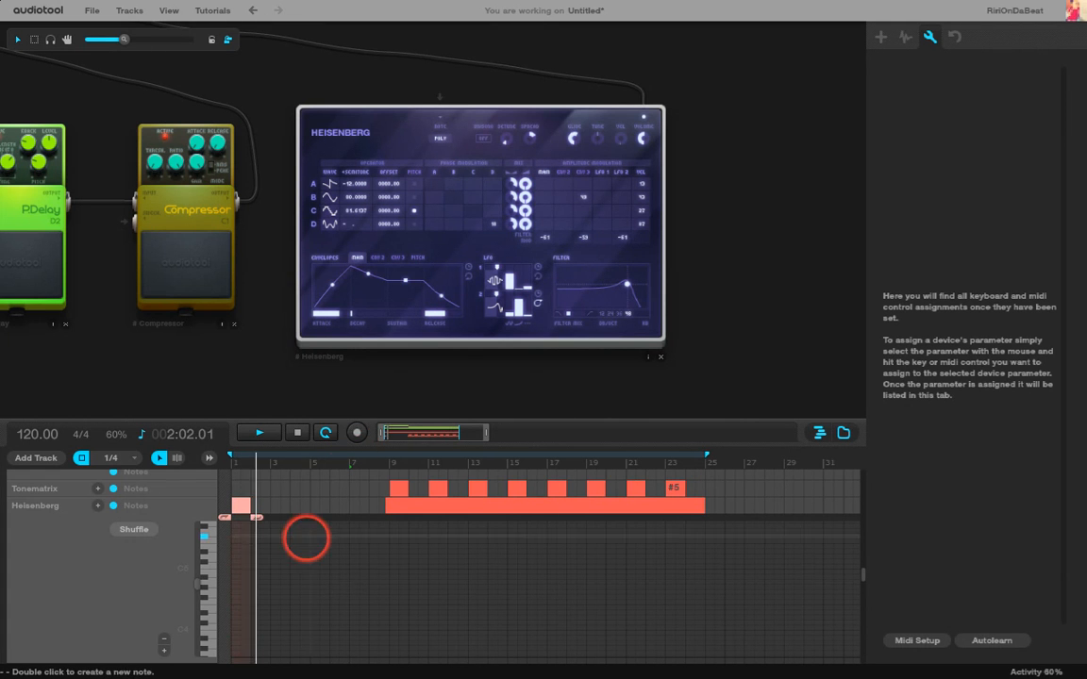
left_click(298, 432)
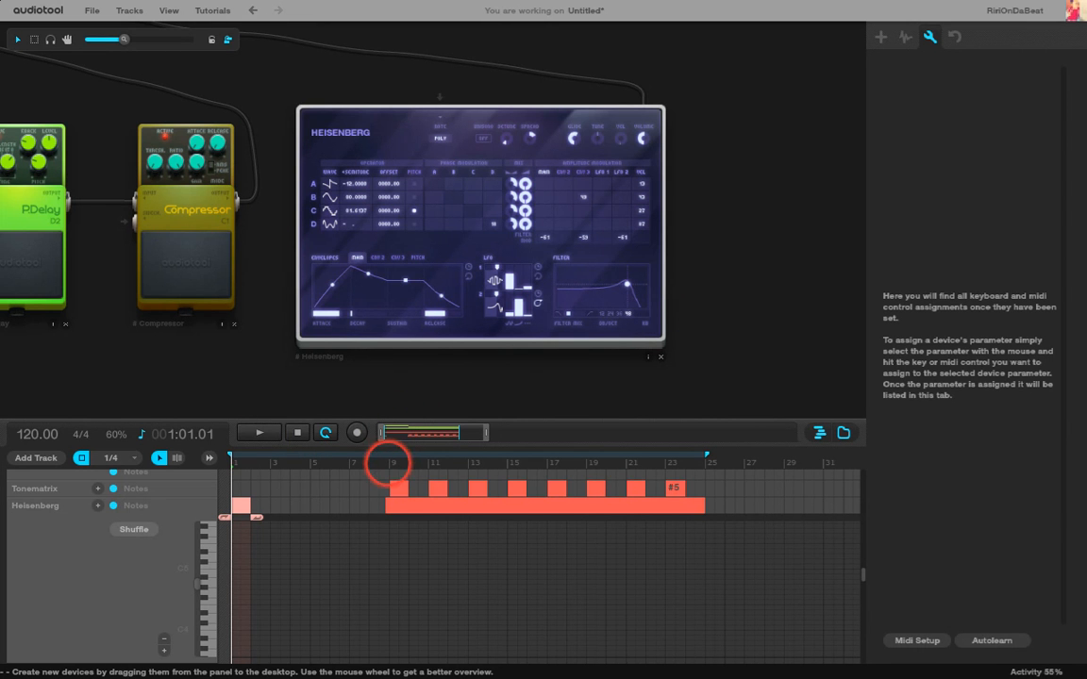
Play back from bar 9 and trim the start of the recorded Heisenberg region to bar 9.
left_click(389, 465)
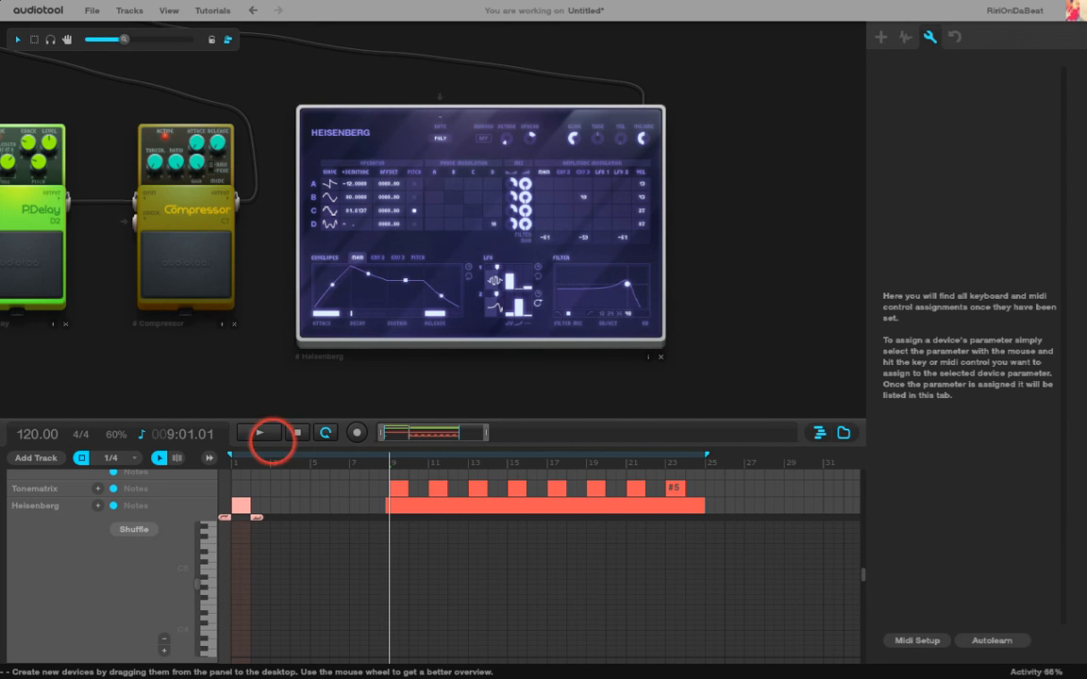
left_click(262, 433)
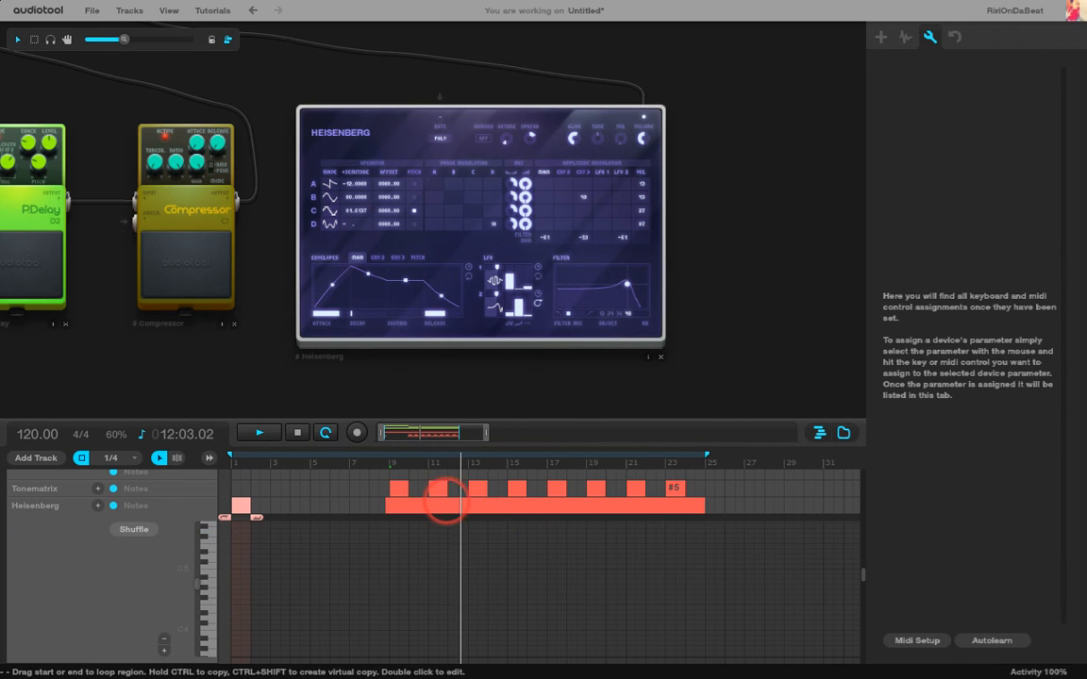
left_click(386, 504)
left_click_drag(387, 505, 391, 504)
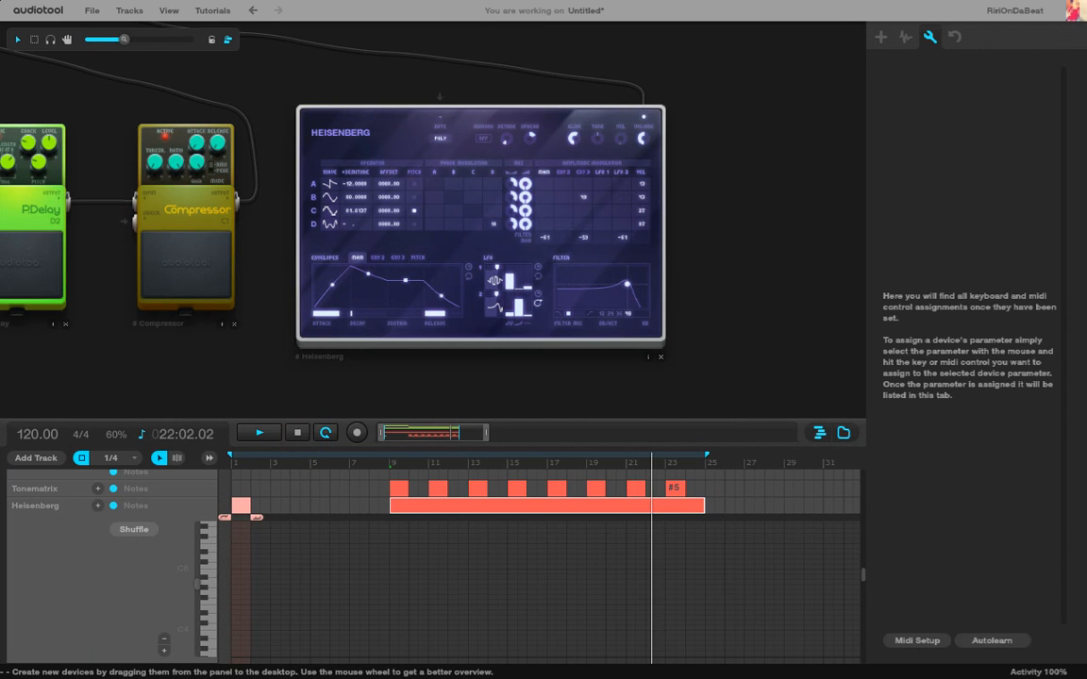
key("space")
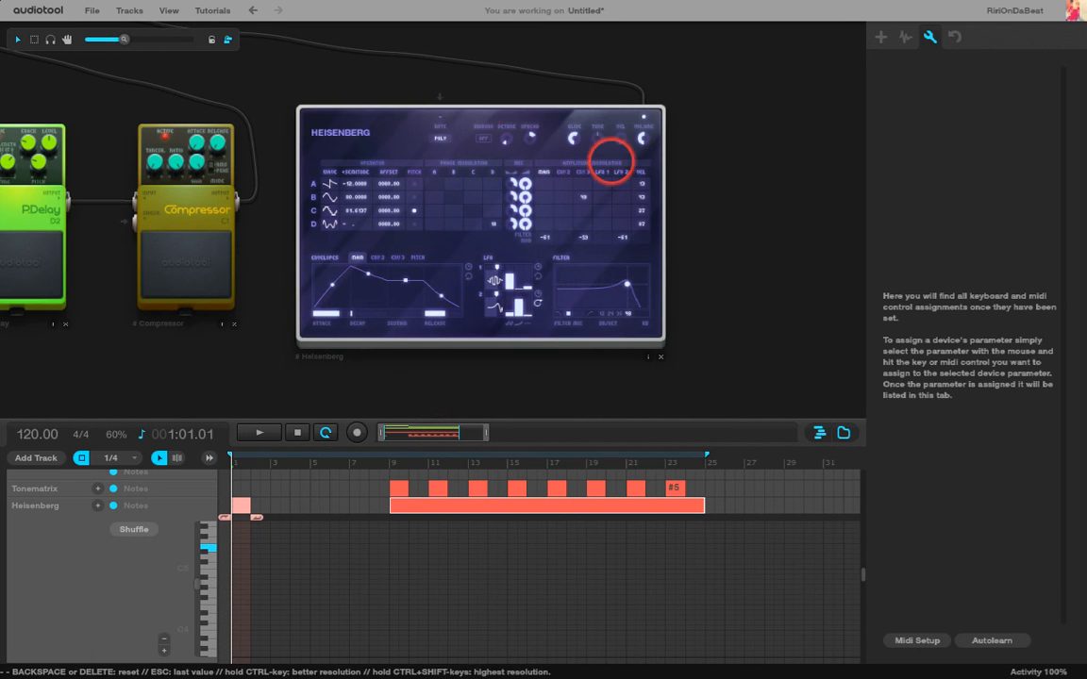
Check the Best Latency option in the Audiotool preferences and close them without changes.
scroll(702, 169, "up", 1)
scroll(687, 170, "down", 2)
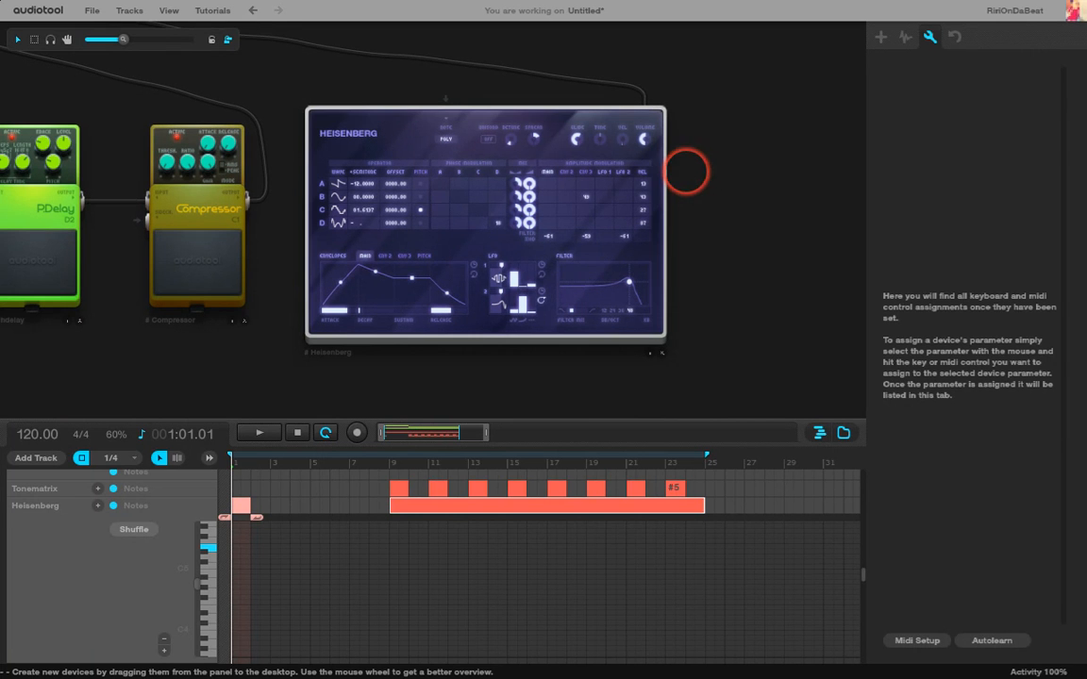
left_click(91, 10)
left_click(174, 208)
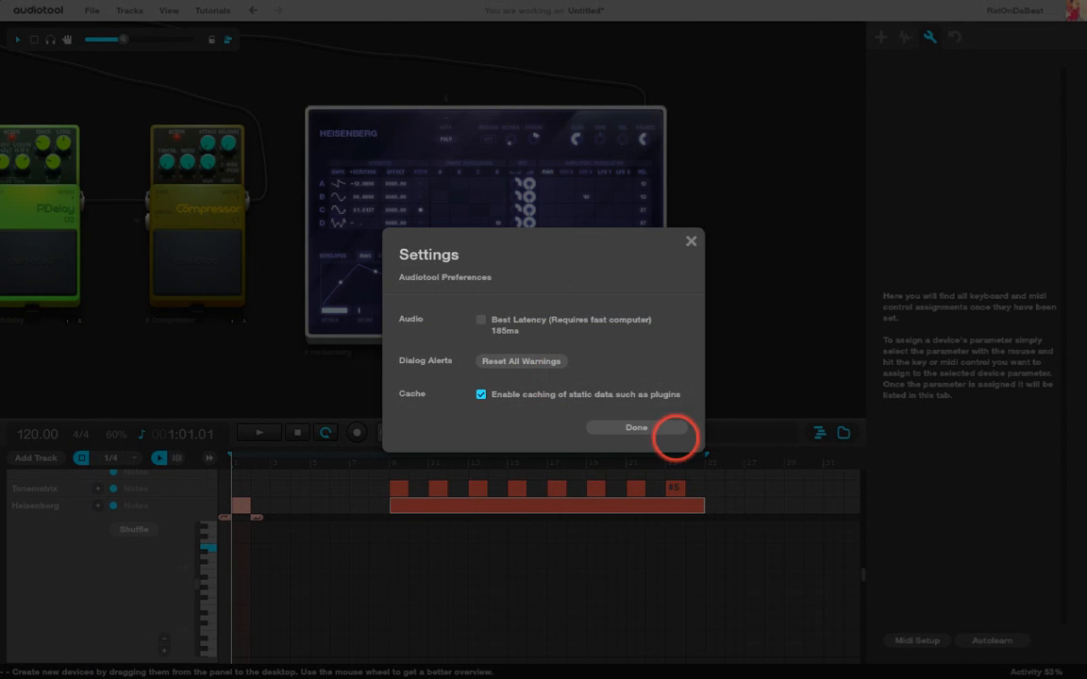
left_click(665, 428)
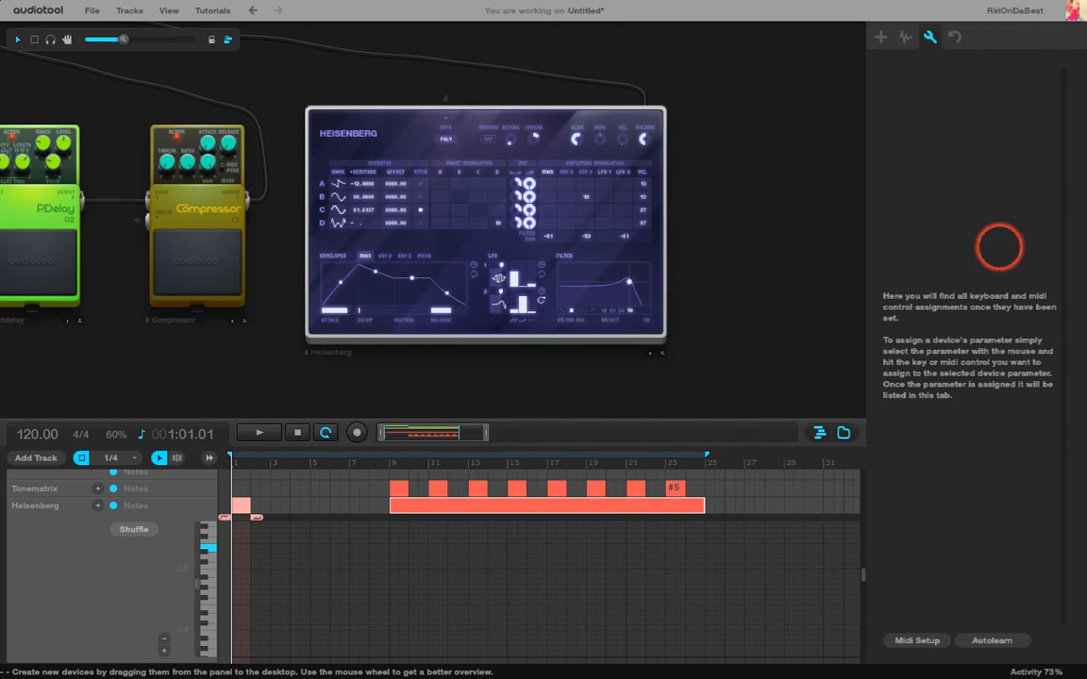
Add a Pulverisateur synth to the desktop beside the Heisenberg.
right_click(391, 128)
mouse_move(443, 203)
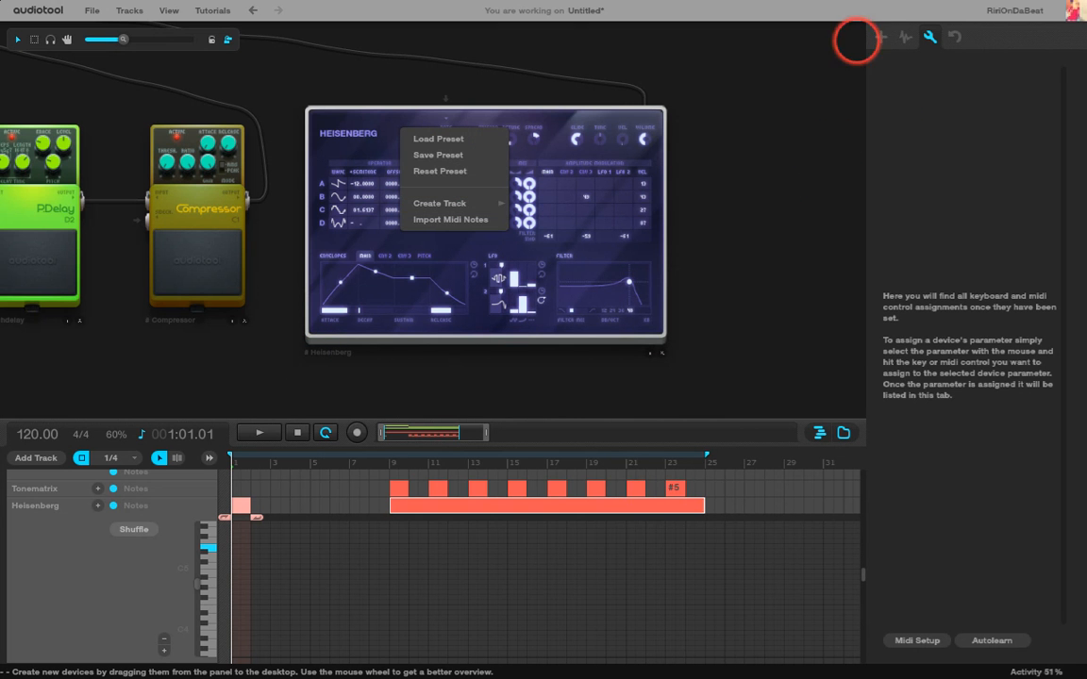
left_click(880, 38)
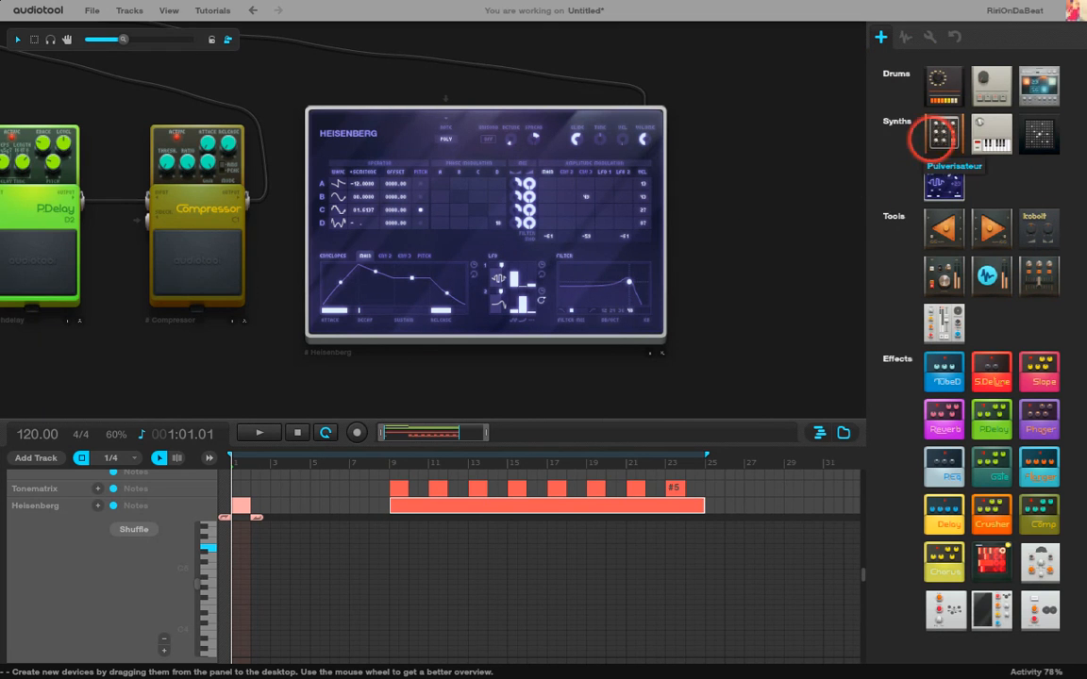
left_click_drag(945, 131, 840, 186)
left_click_drag(844, 239, 755, 255)
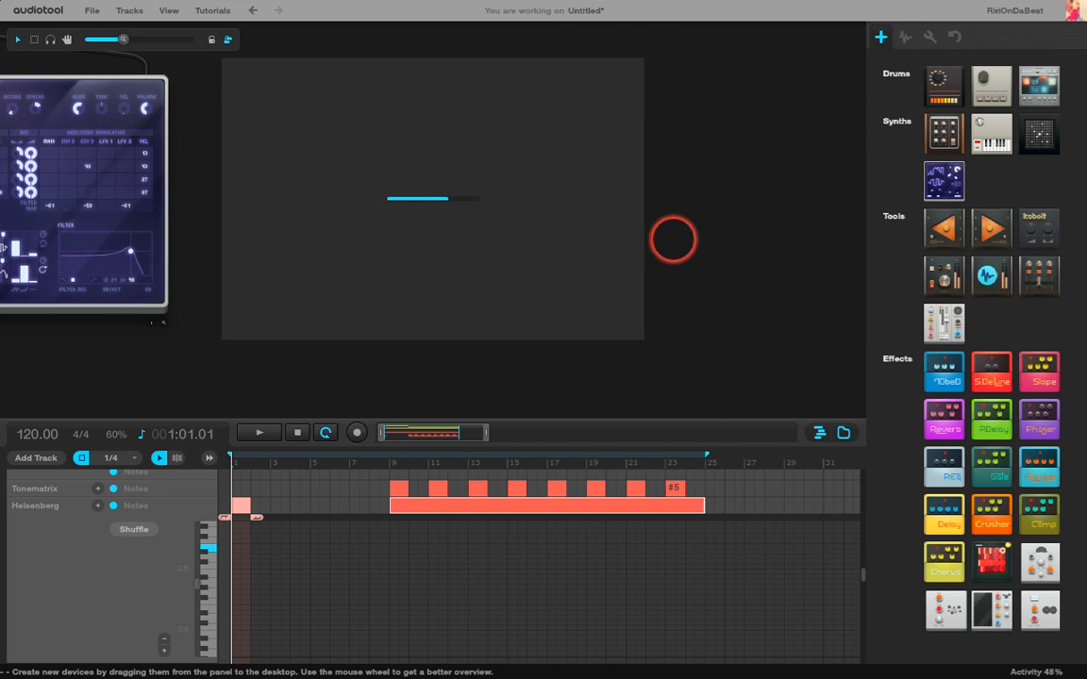
mouse_move(616, 2)
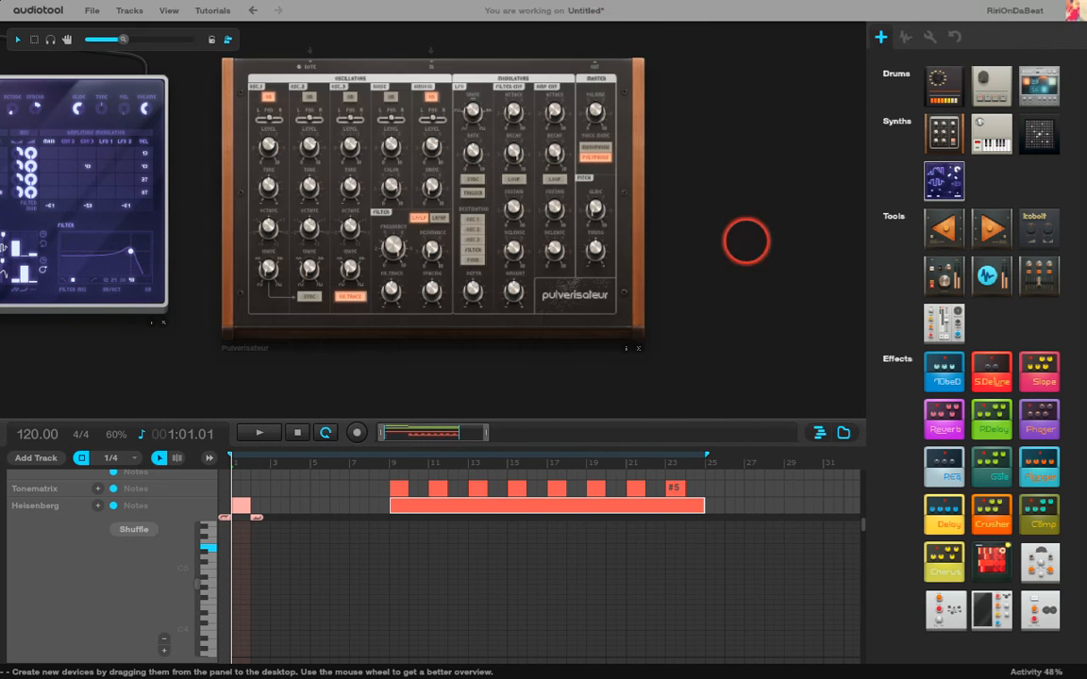
Open the Pulverisateur's preset loader and look through the own and faved presets.
right_click(622, 189)
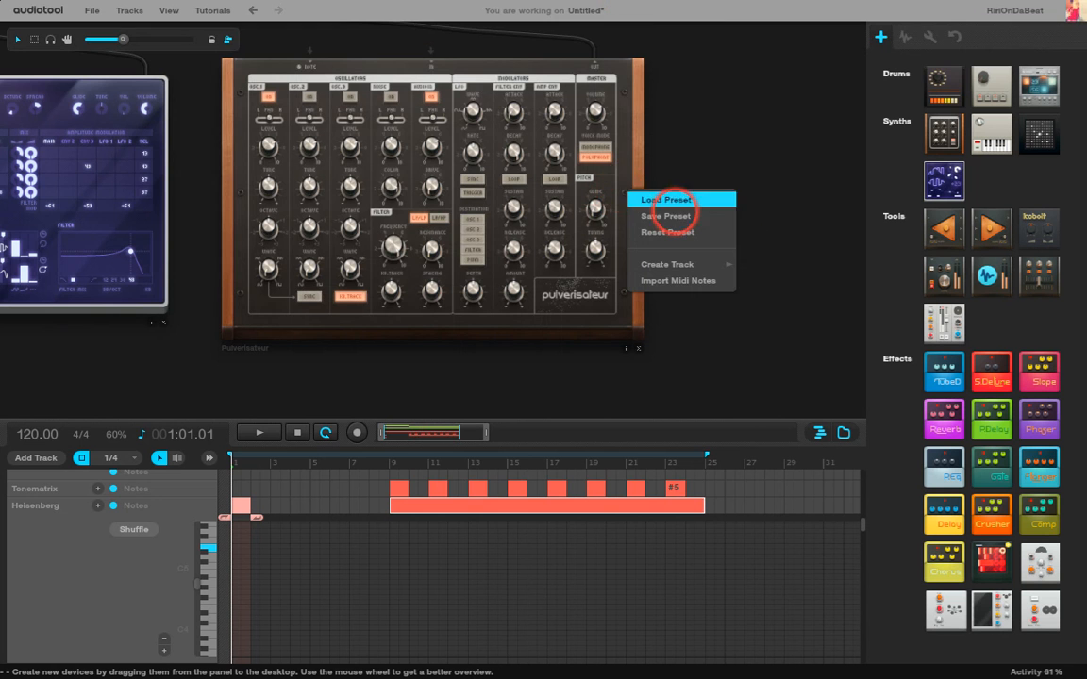
left_click(671, 198)
left_click(550, 229)
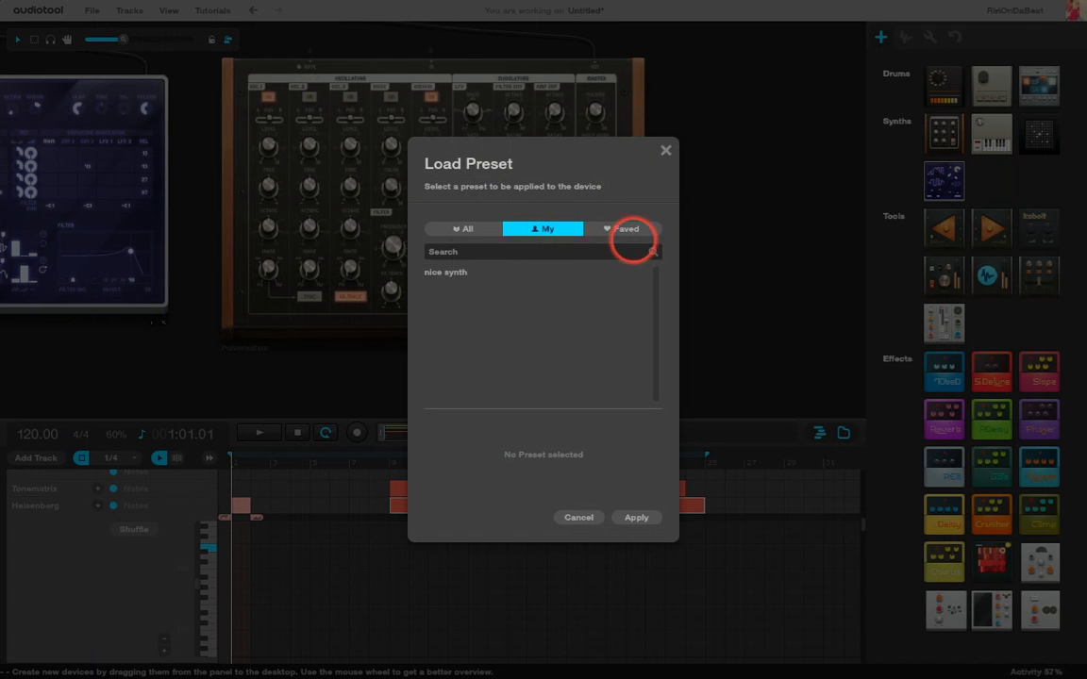
left_click(623, 227)
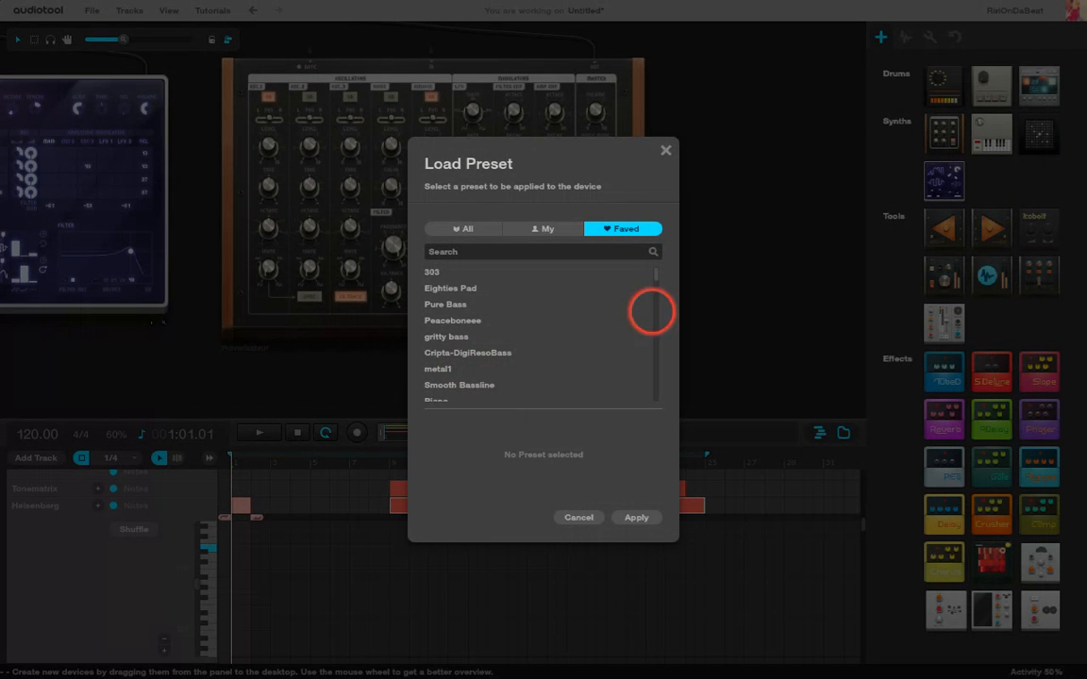
left_click_drag(653, 281, 654, 396)
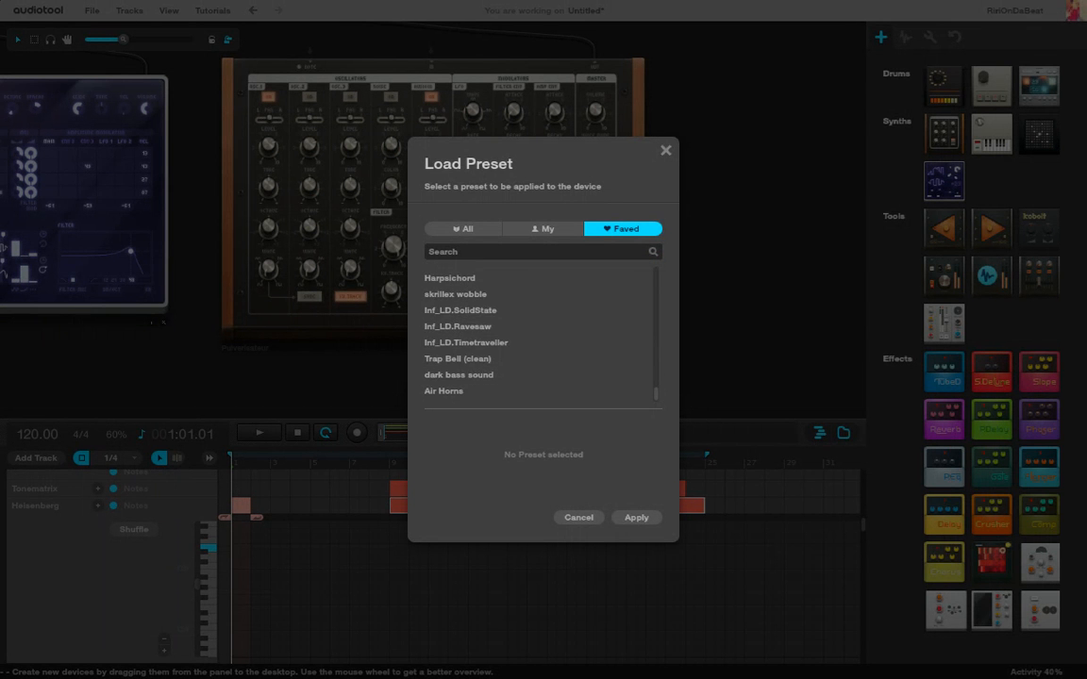
scroll(544, 335, "up", 14)
scroll(543, 335, "down", 14)
scroll(656, 391, "up", 5)
scroll(656, 339, "up", 3)
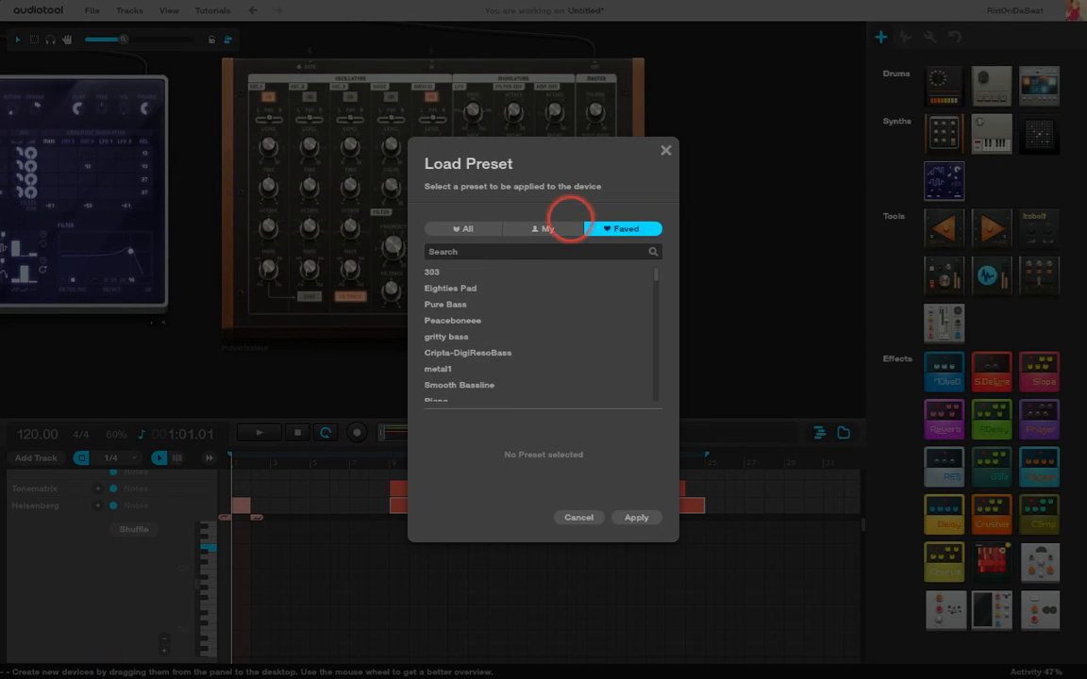
Load the faved preset "BASS HUM 1" onto the Pulverisateur.
left_click(559, 229)
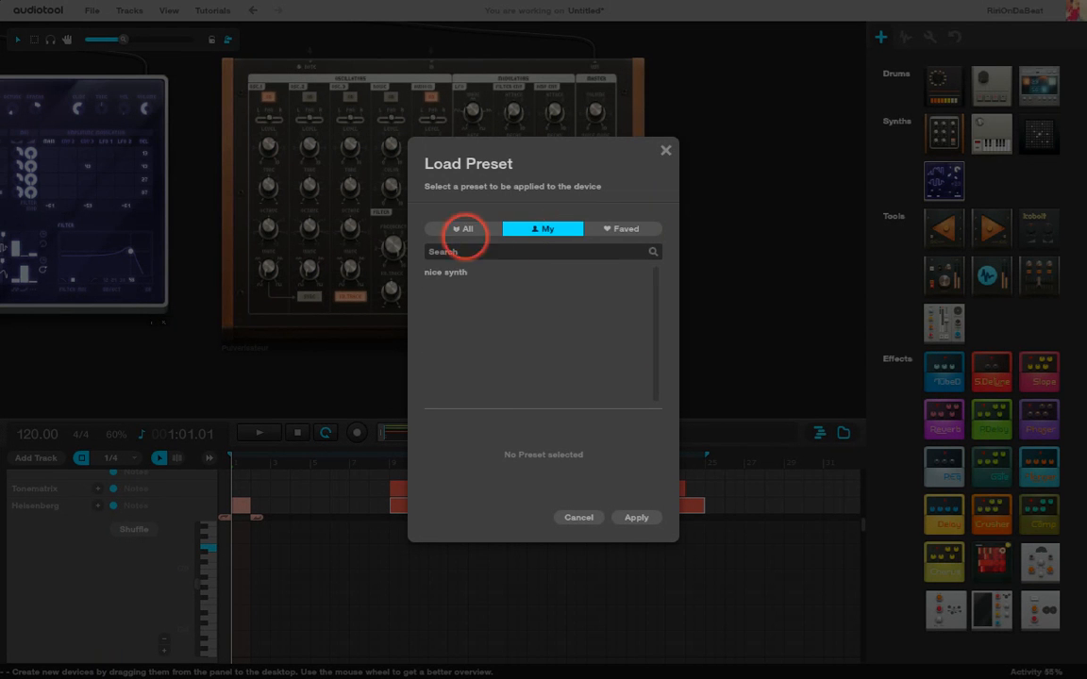
left_click(633, 228)
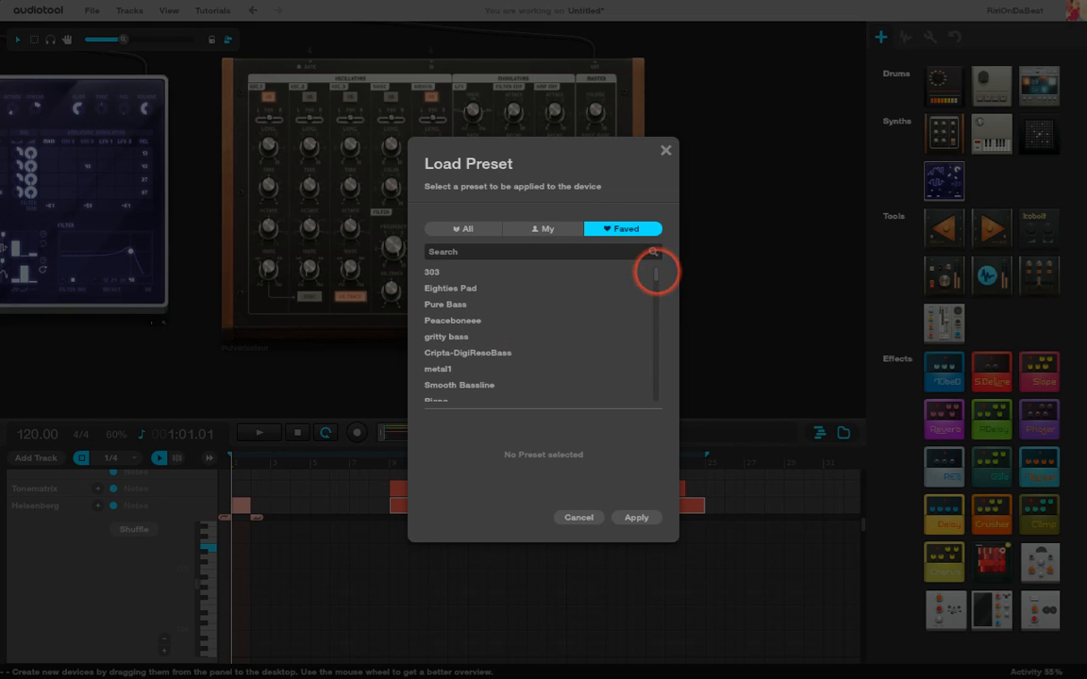
left_click_drag(655, 274, 656, 332)
left_click(461, 332)
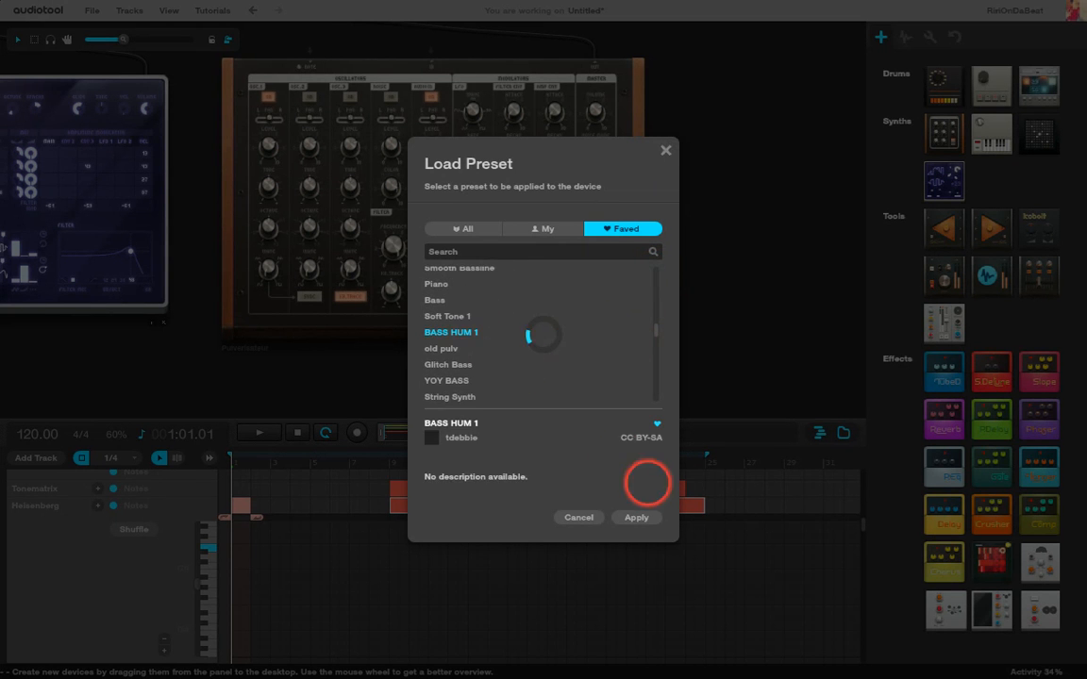
left_click(637, 517)
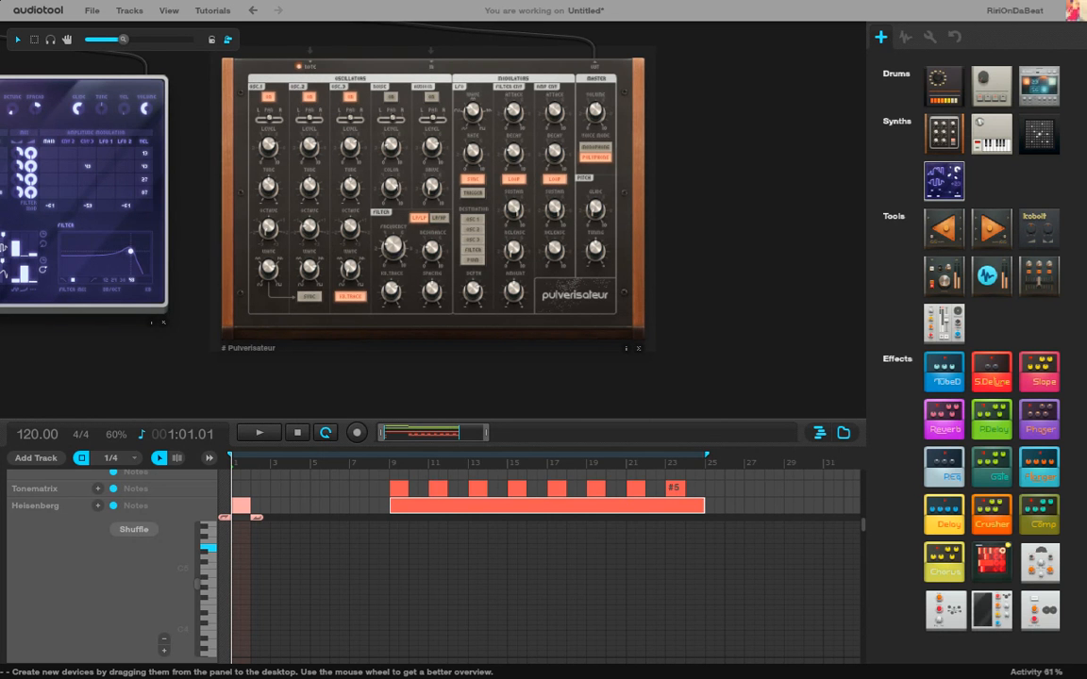
right_click(639, 225)
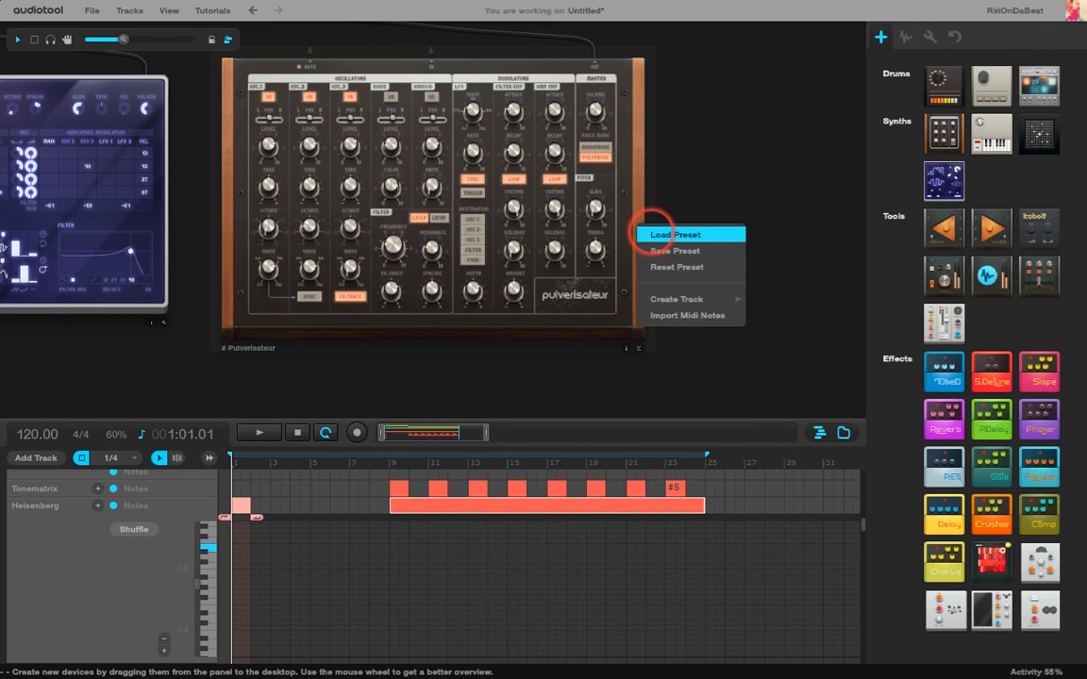
left_click(226, 572)
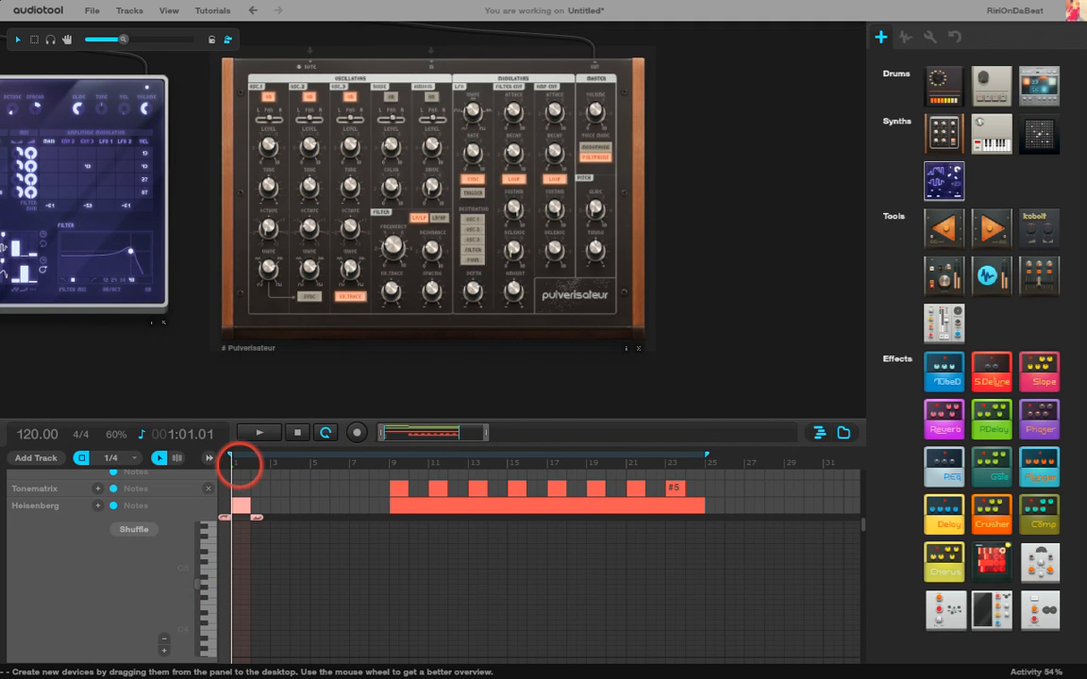
scroll(132, 561, "down", 1)
scroll(257, 330, "up", 1)
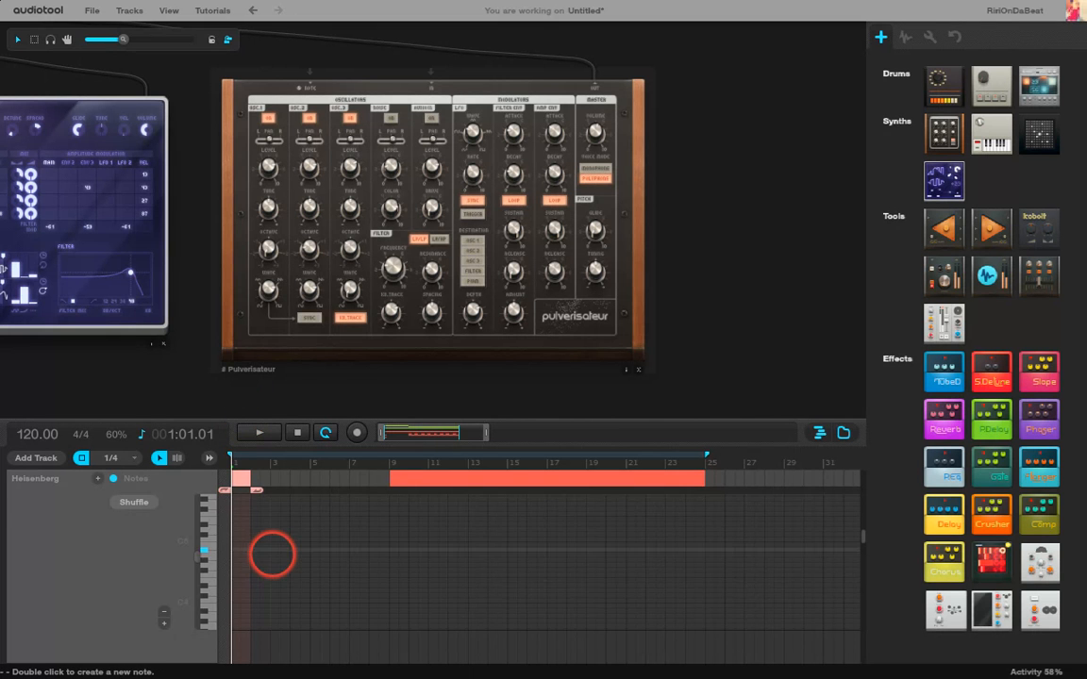
scroll(167, 504, "up", 5)
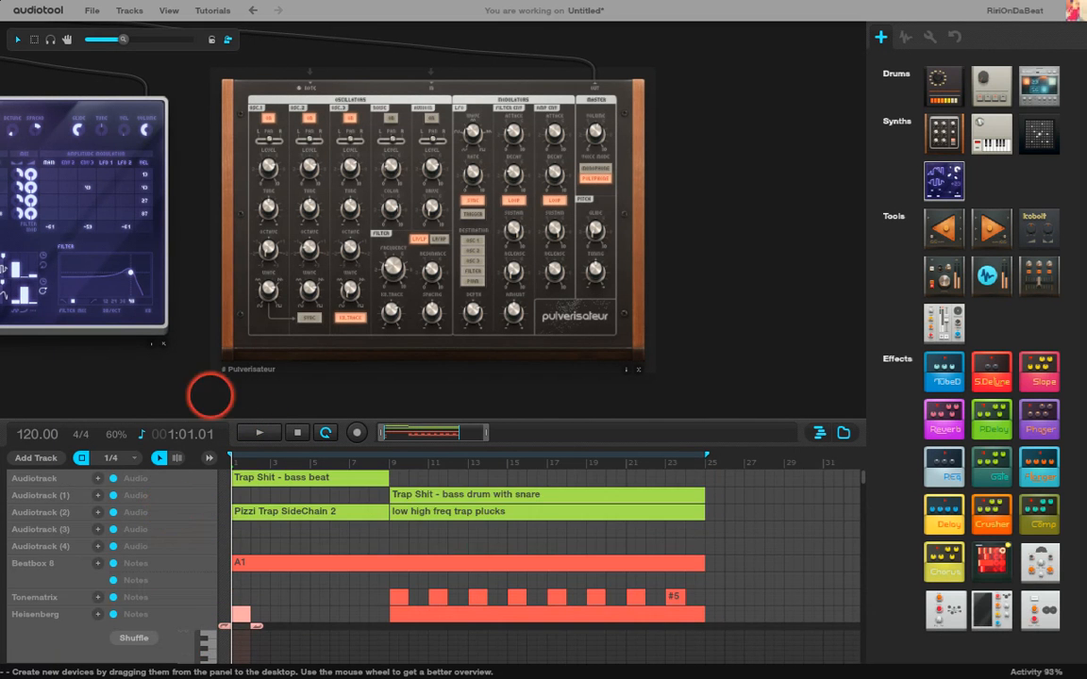
scroll(250, 510, "down", 5)
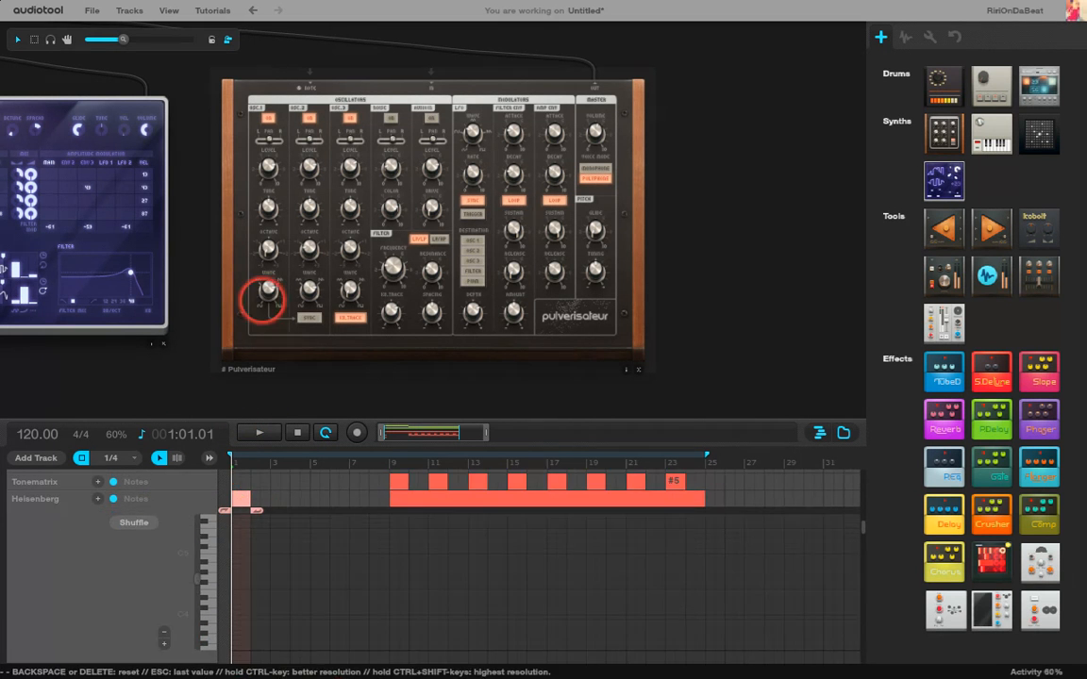
Open the Pulverisateur's preset loader and look through its faved presets.
right_click(252, 330)
left_click(300, 347)
left_click(626, 229)
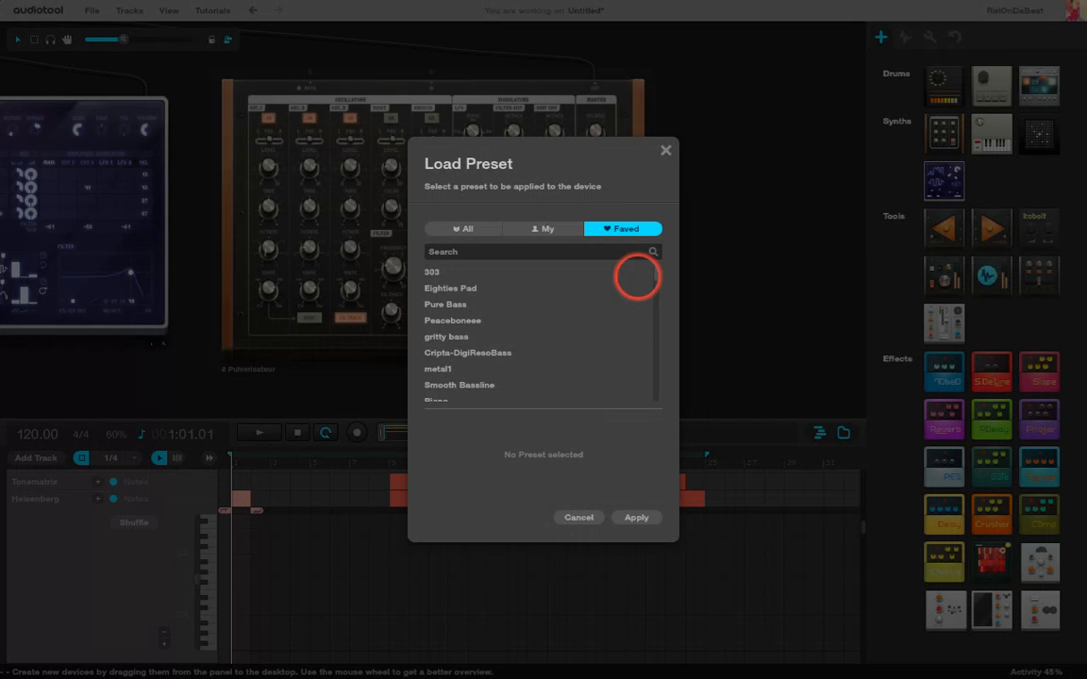
scroll(653, 277, "down", 3)
scroll(652, 277, "down", 5)
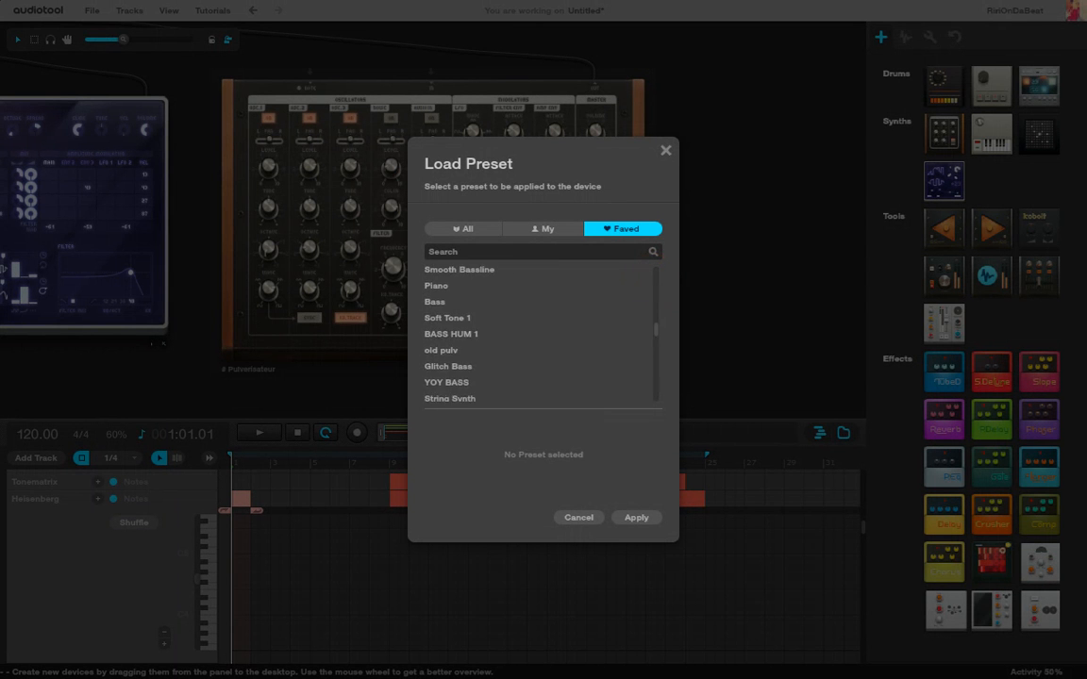
scroll(539, 335, "up", 8)
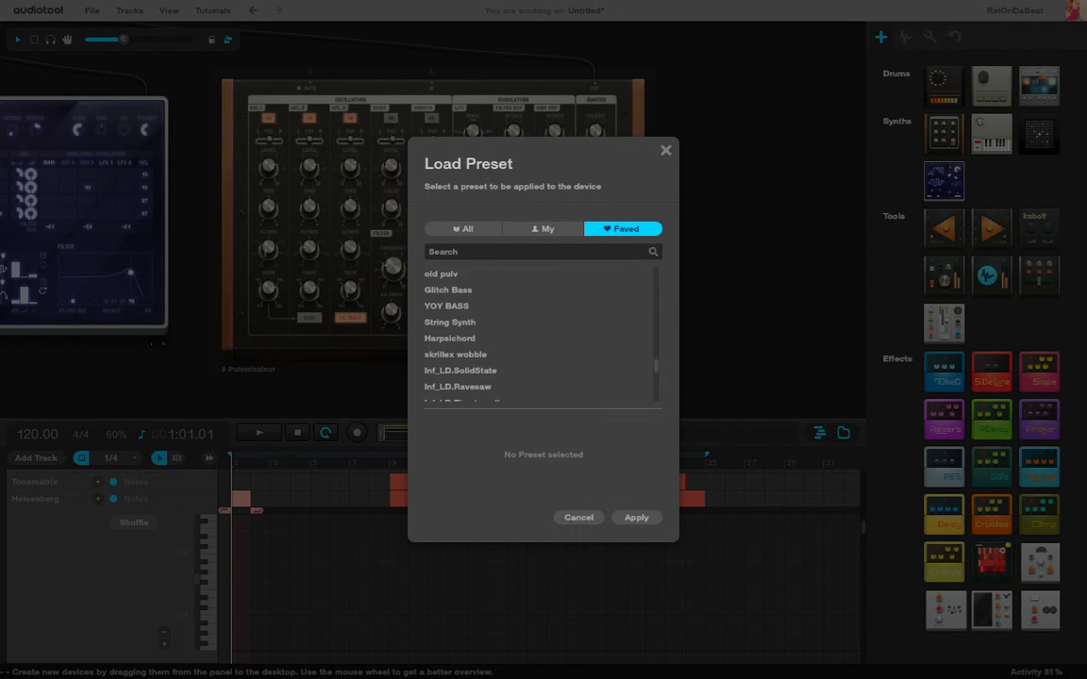
scroll(539, 334, "up", 1)
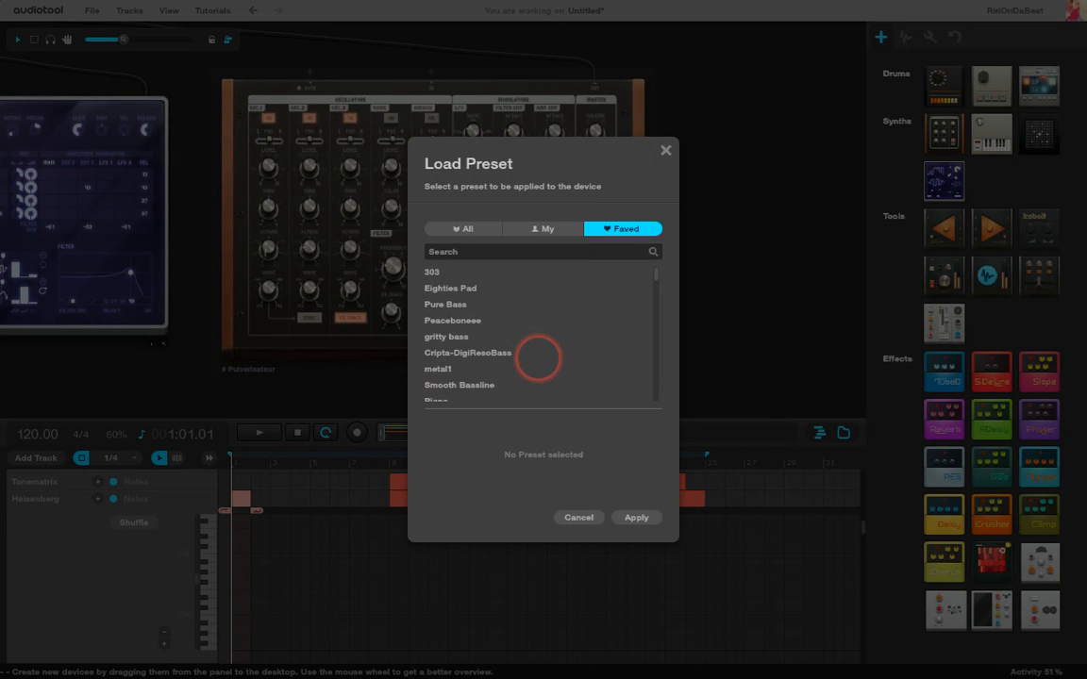
Audition the faved presets "Peaceboneee", "gritty bass", "Cripta-DigiResoBass" and "metal1" for the Pulverisateur.
left_click(461, 318)
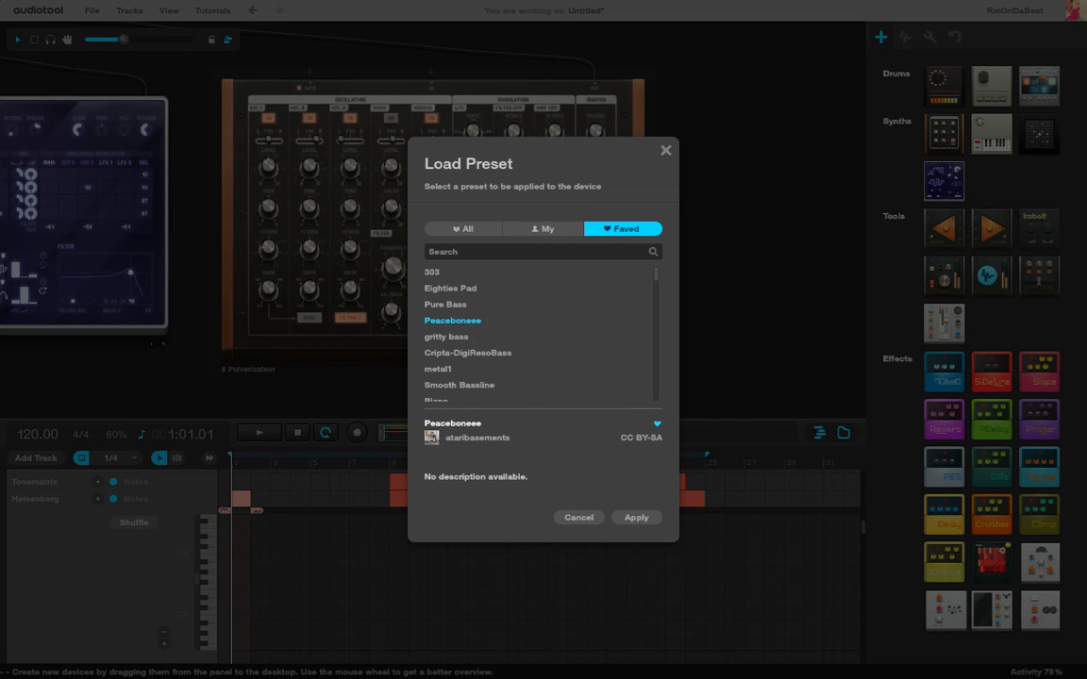
left_click(560, 367)
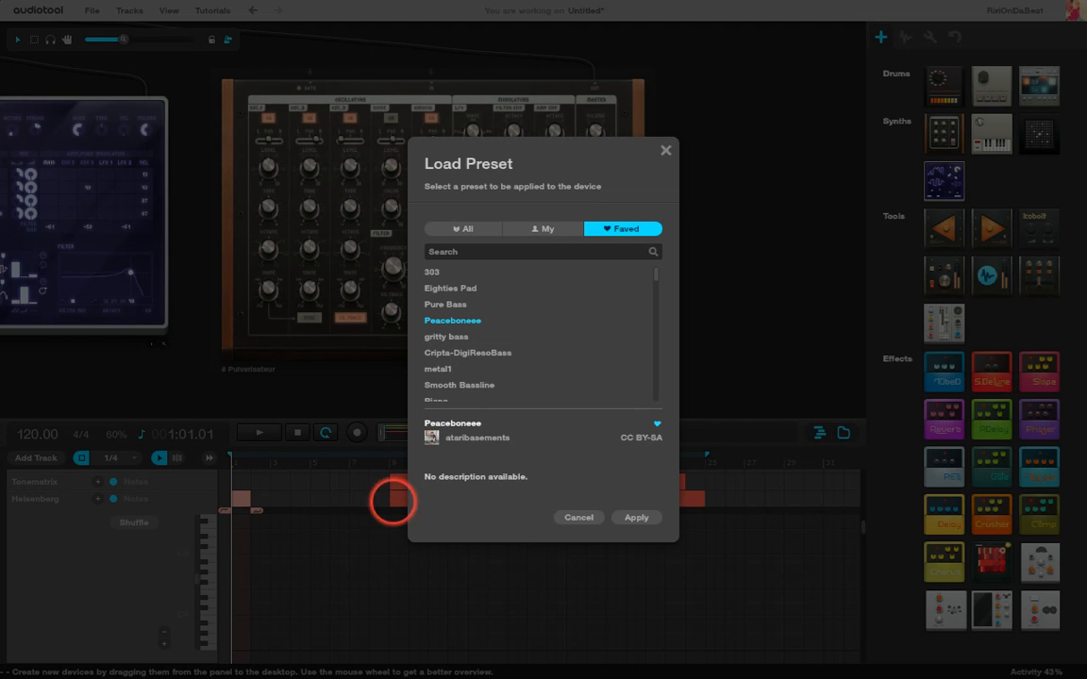
left_click(471, 336)
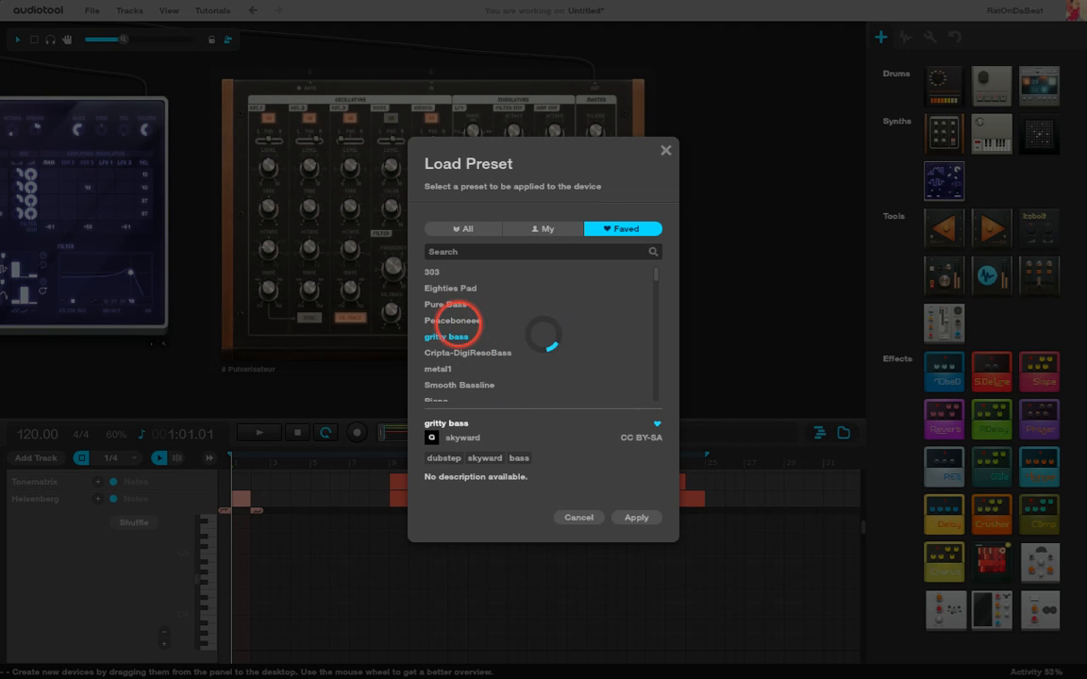
left_click(457, 319)
left_click(481, 354)
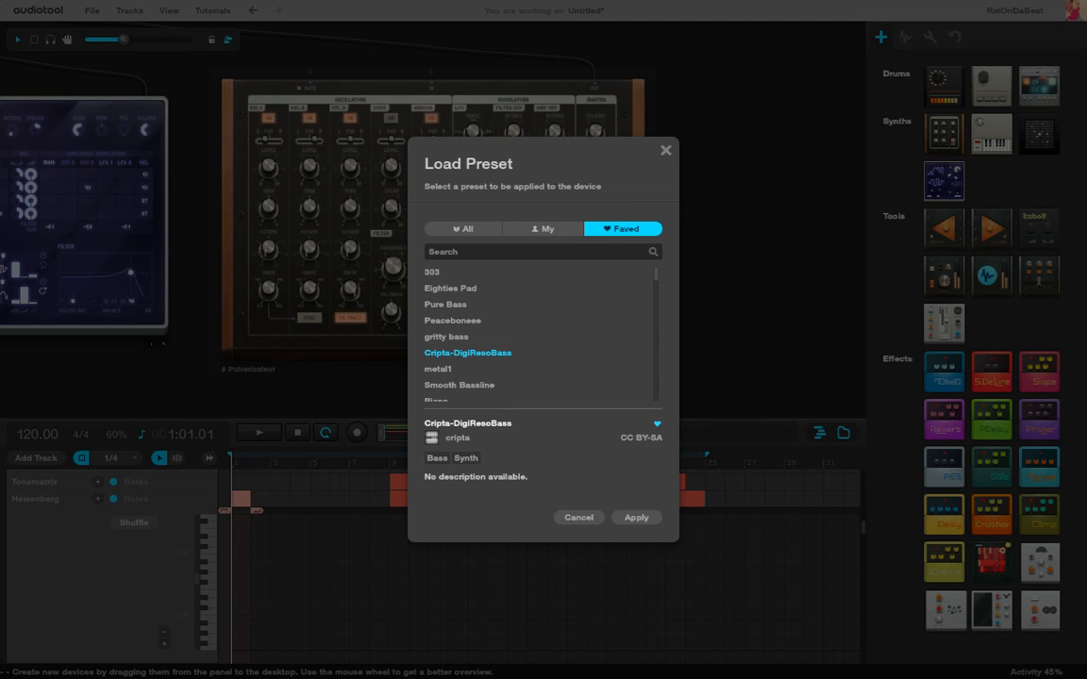
left_click(463, 370)
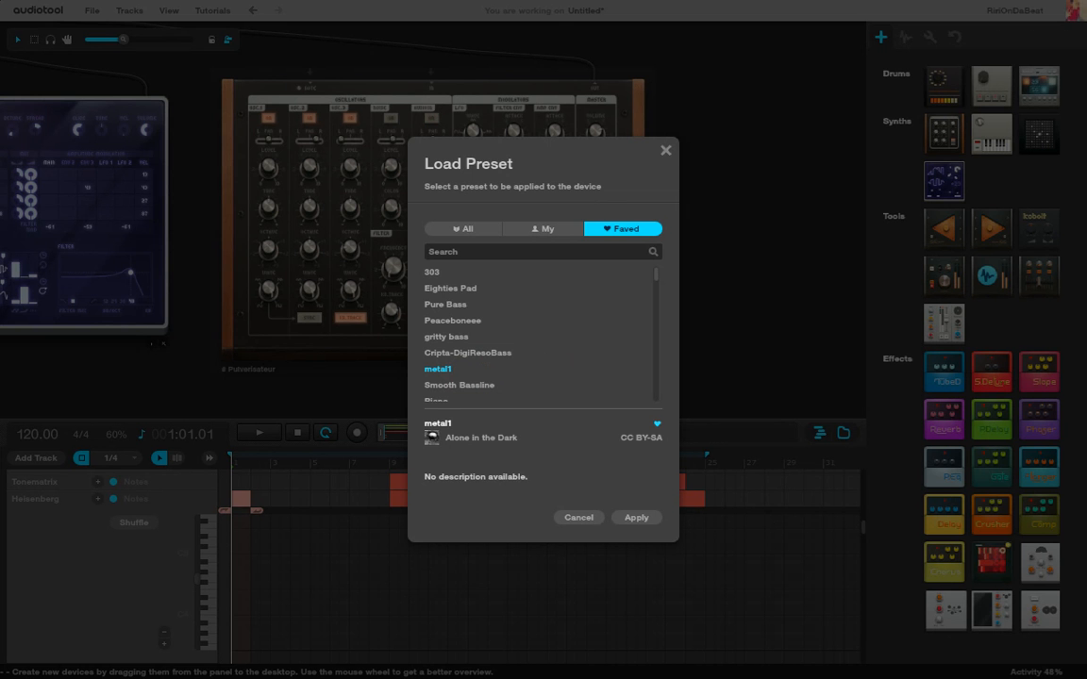
Audition the faved presets "BASS HUM 1" and "Soft Tone 1" for the Pulverisateur.
scroll(451, 368, "down", 5)
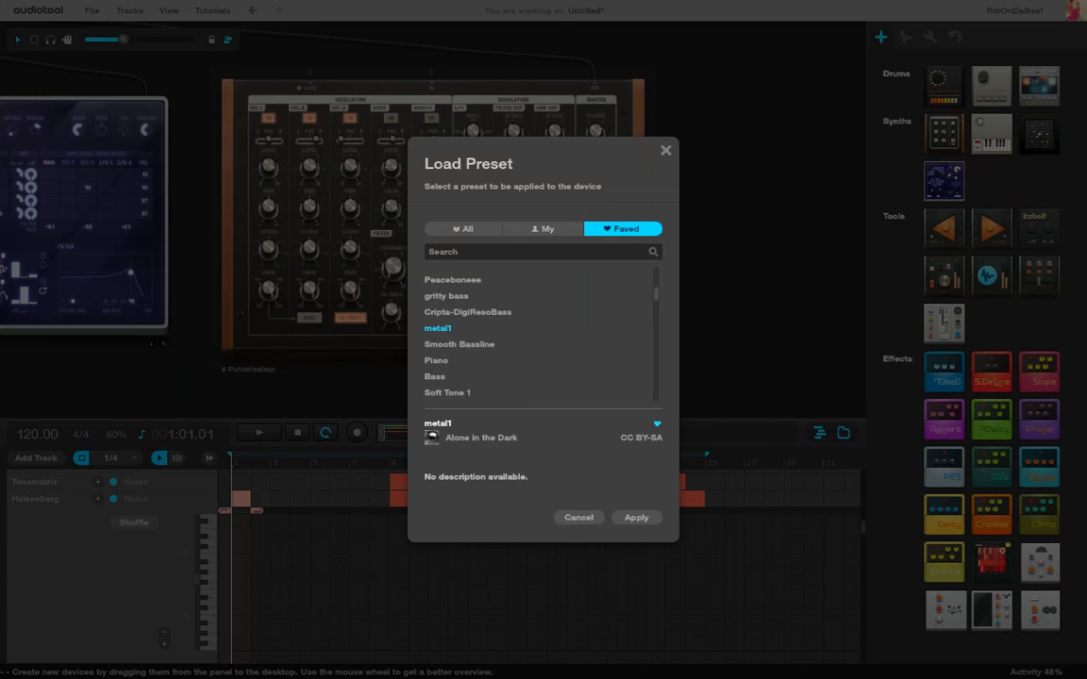
left_click(451, 368)
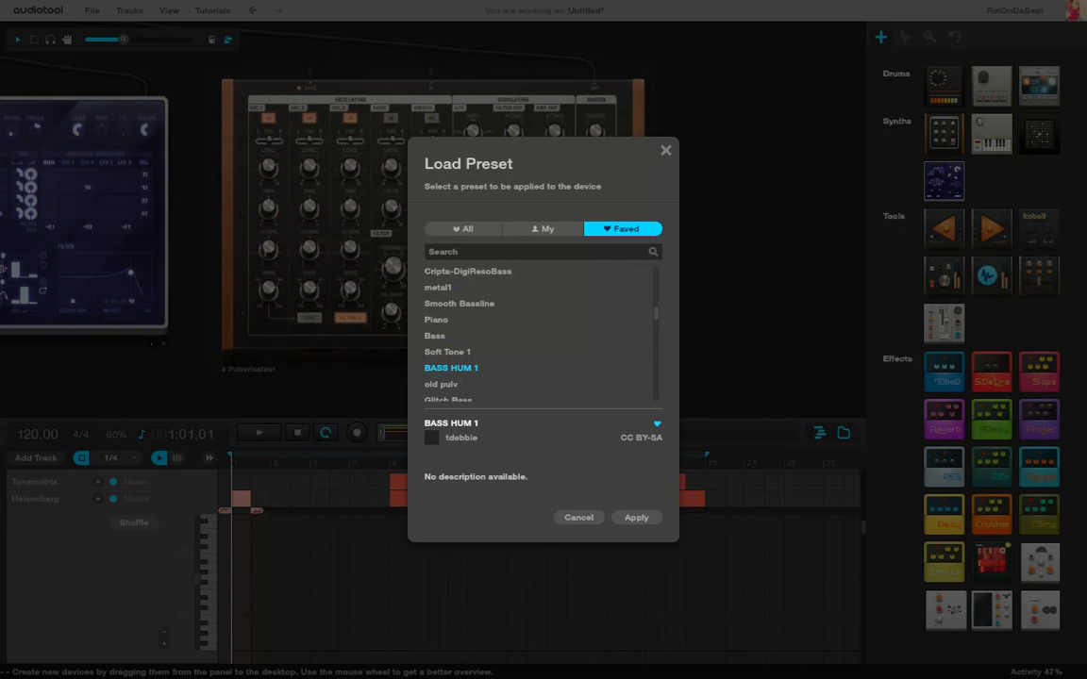
left_click(447, 350)
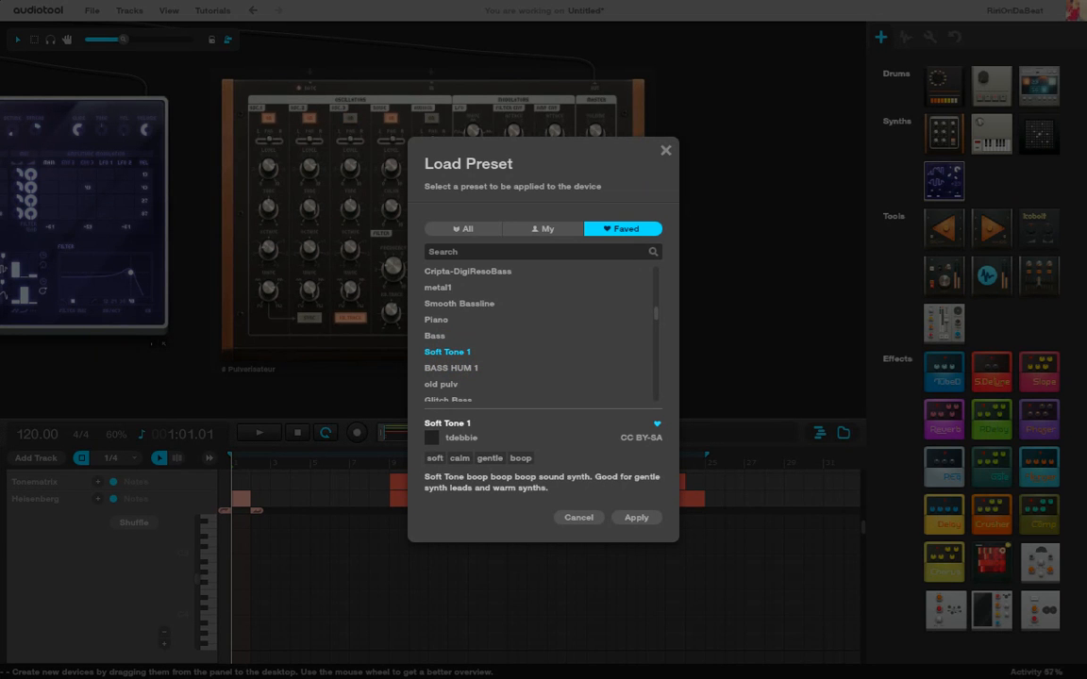
Audition the presets "Inf_LD.SolidState", "Inf_LD.Timetraveller" and "Trap Bell (clean)", and close the preset loader without applying any.
scroll(507, 335, "down", 6)
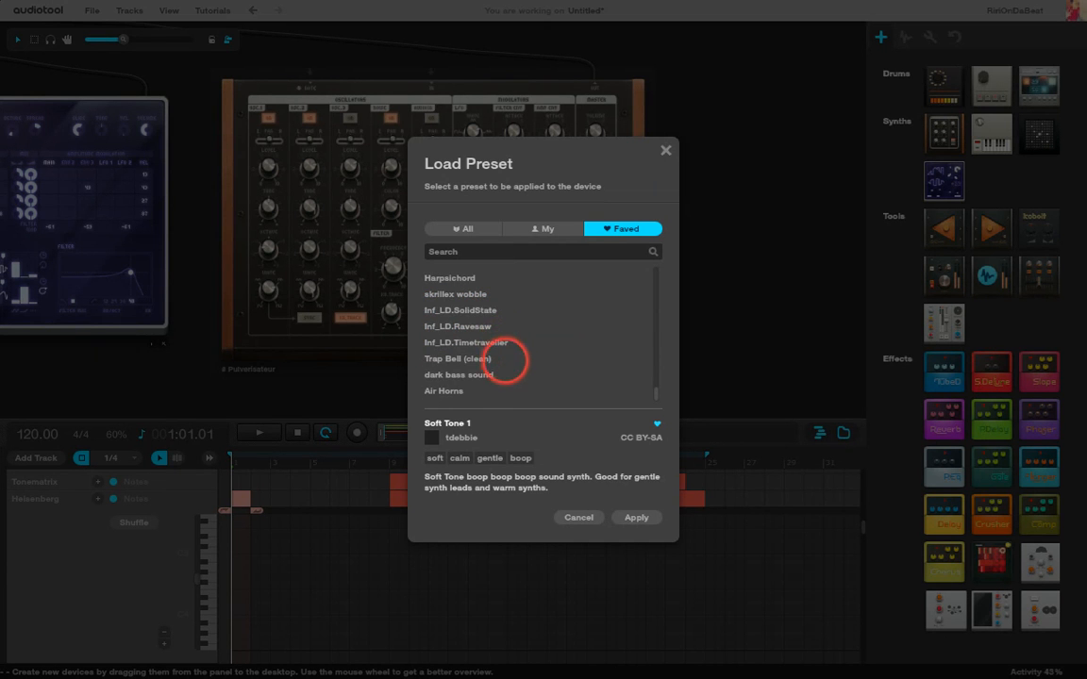
left_click(471, 312)
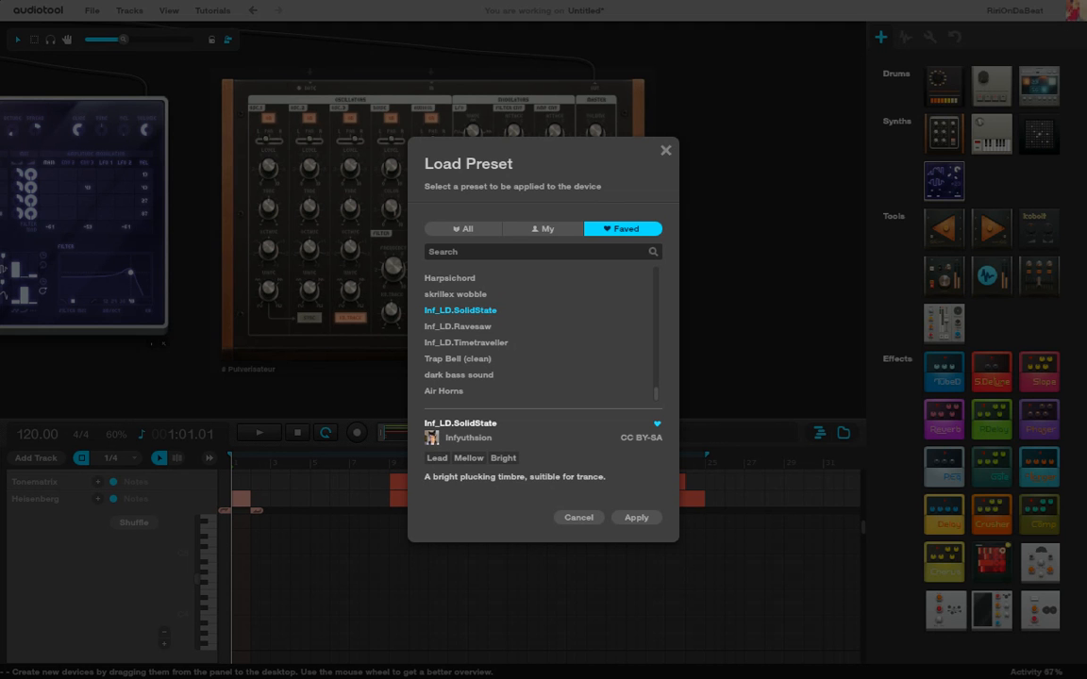
left_click(465, 342)
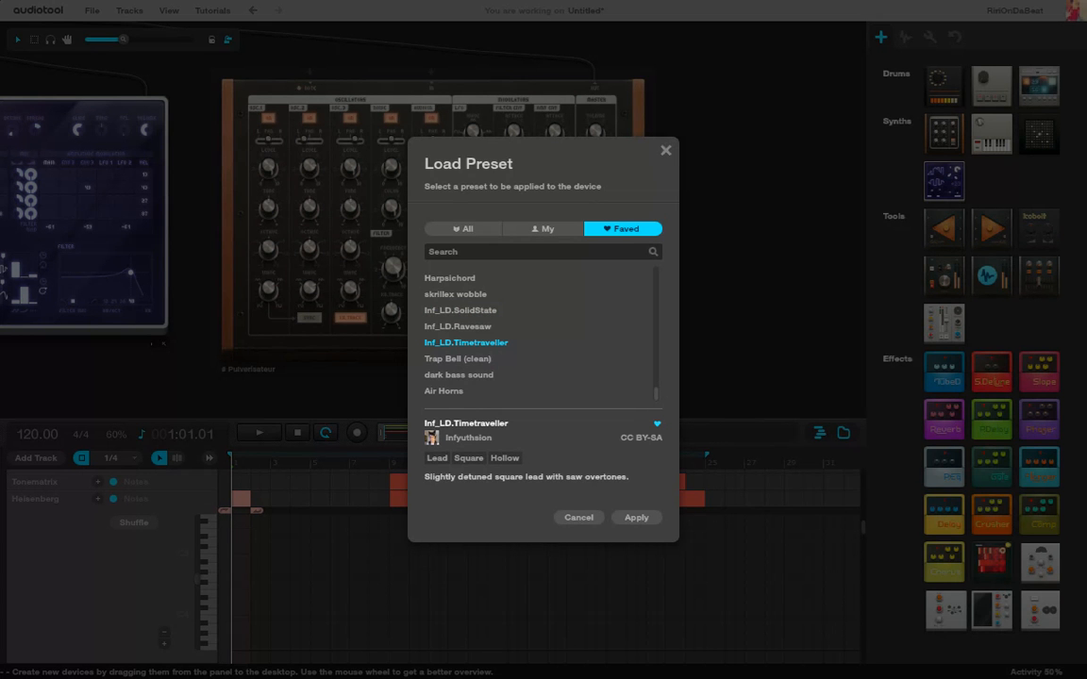
left_click(504, 360)
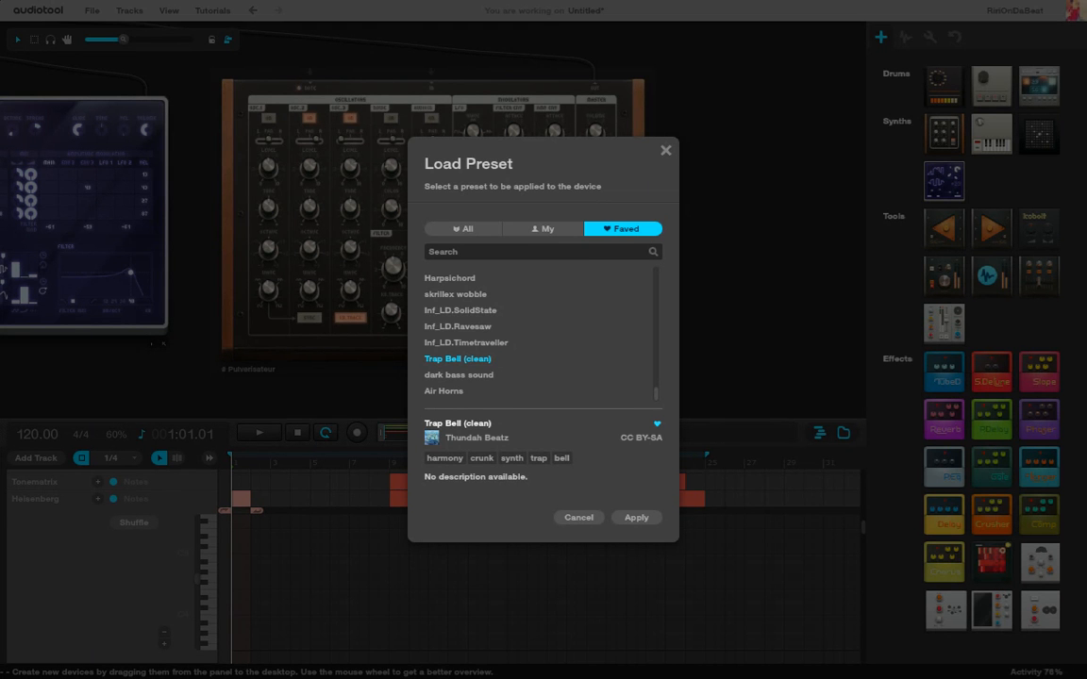
left_click(665, 149)
scroll(749, 243, "down", 5)
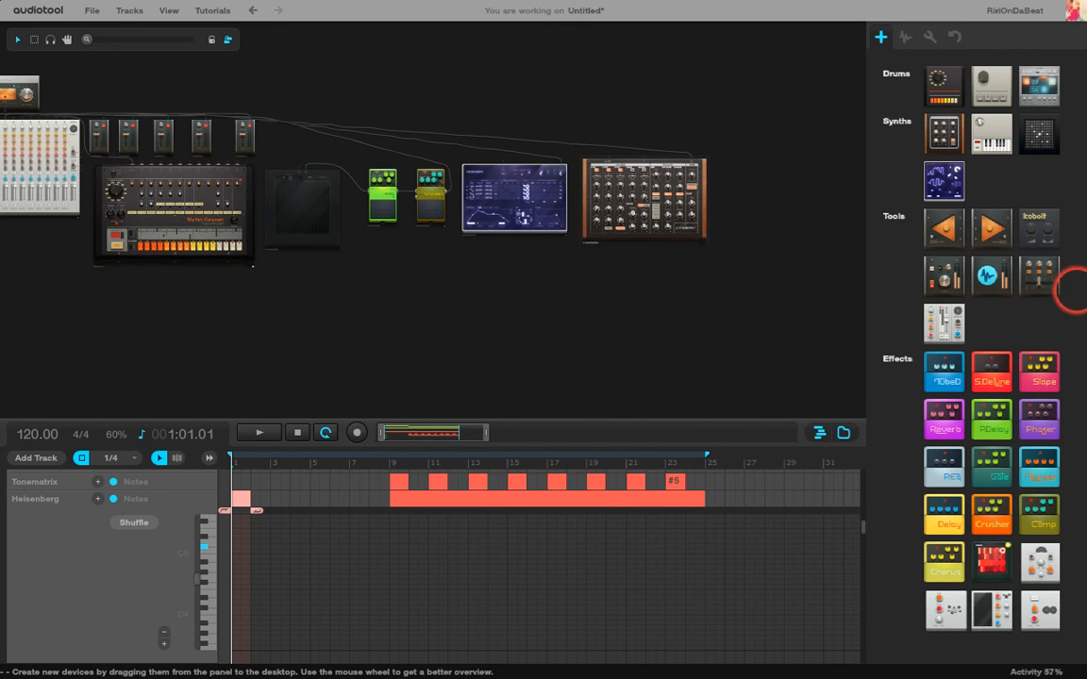
left_click_drag(225, 316, 331, 330)
mouse_move(1076, 673)
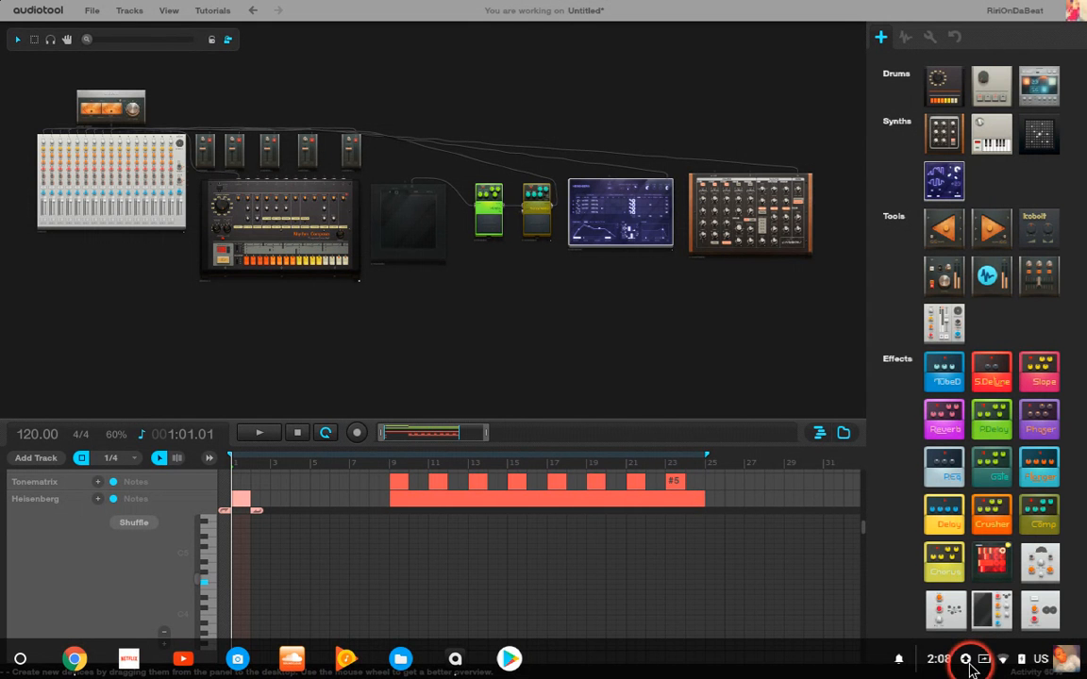
left_click(989, 666)
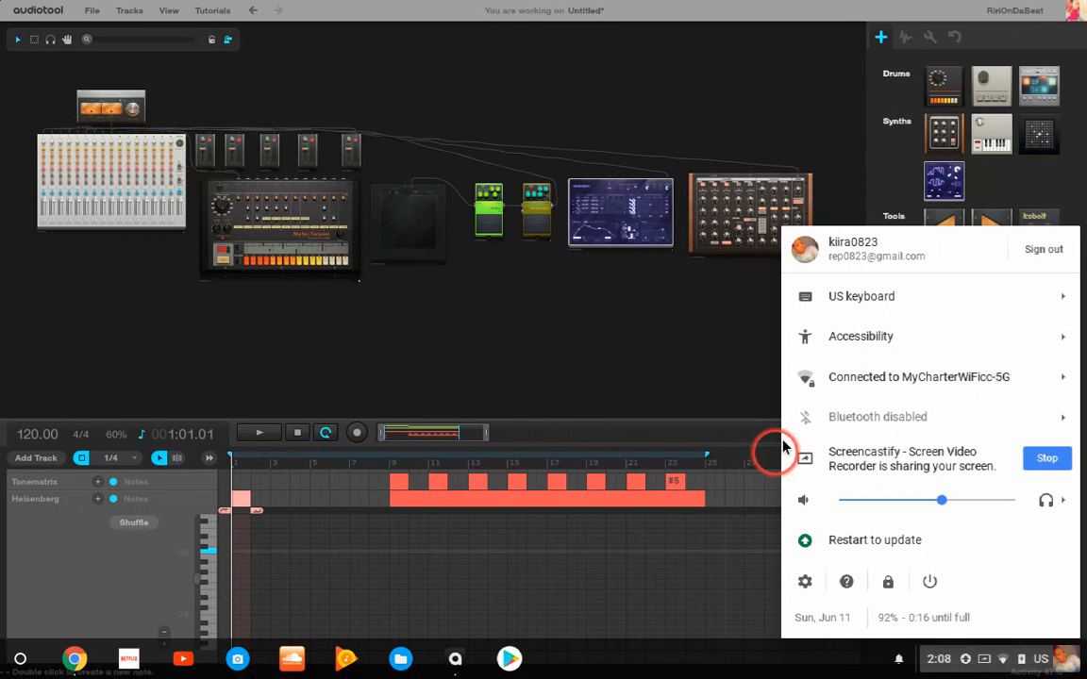